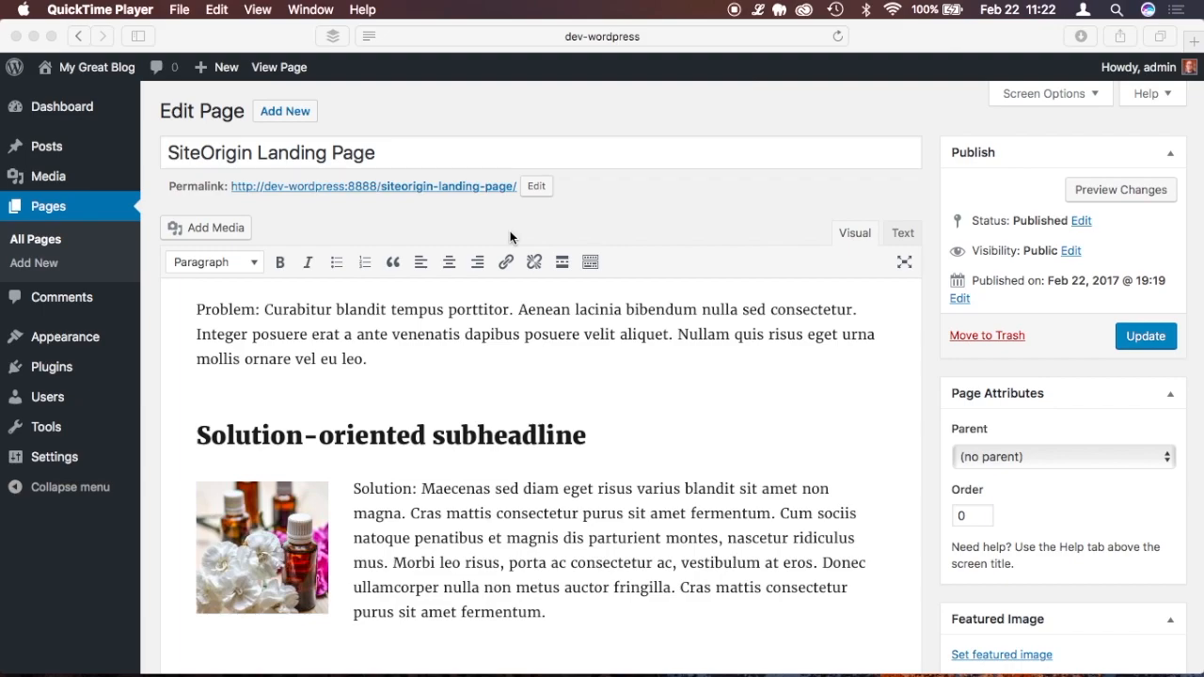
- Save the SiteOrigin Landing Page by updating it
click(363, 158)
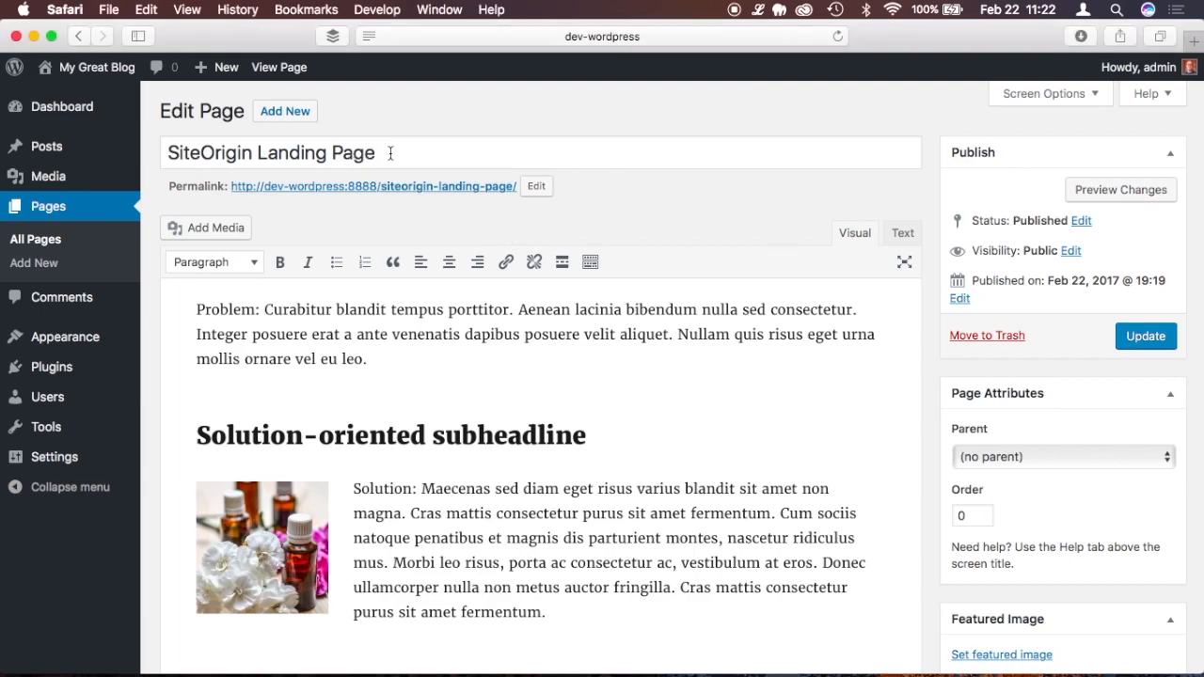
click(1153, 336)
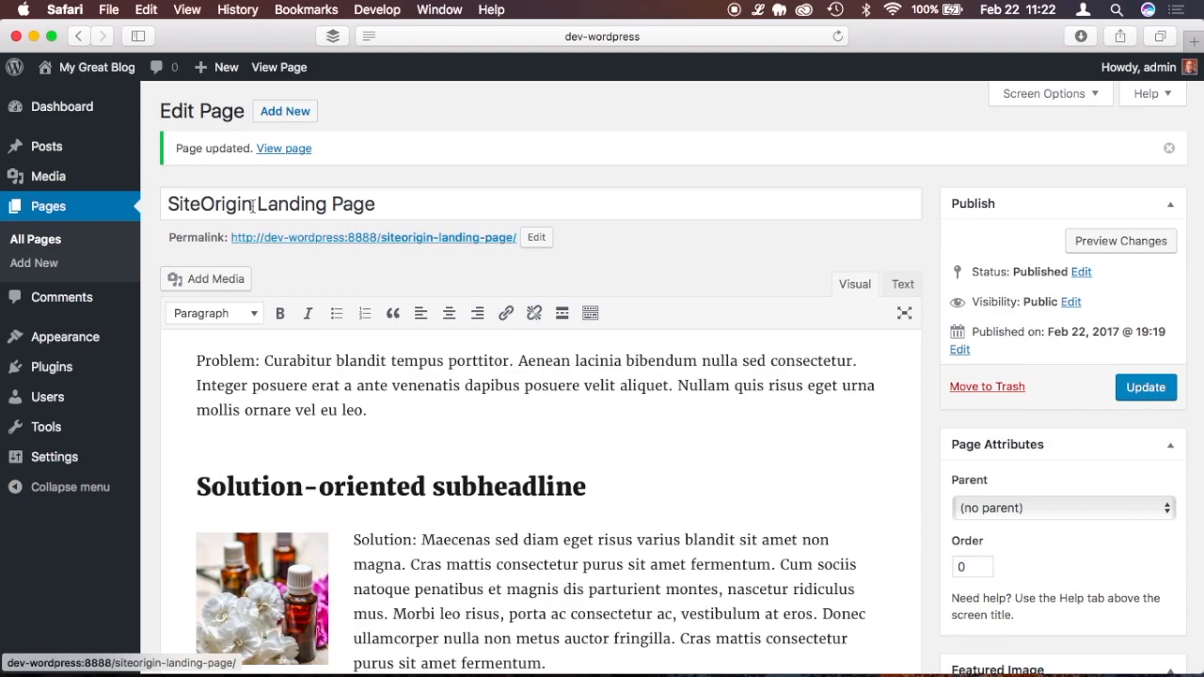
- Search for "siteorigin" among the plugins available to add to the site
mouse_move(120, 388)
mouse_move(107, 368)
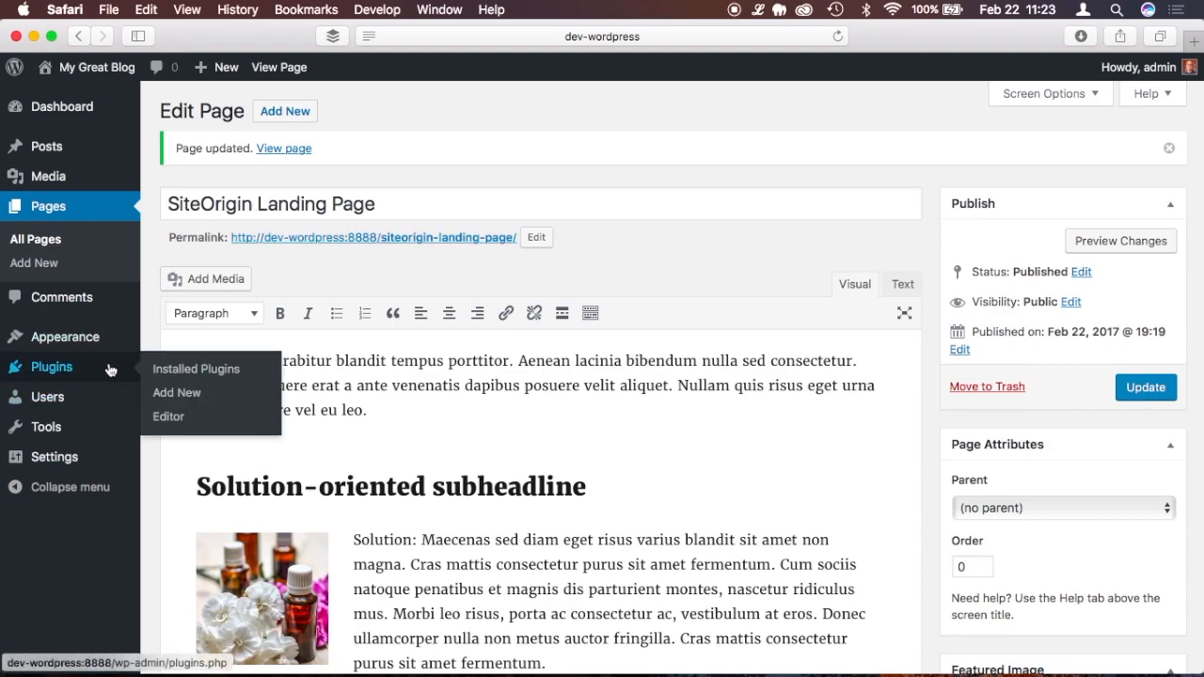
click(157, 401)
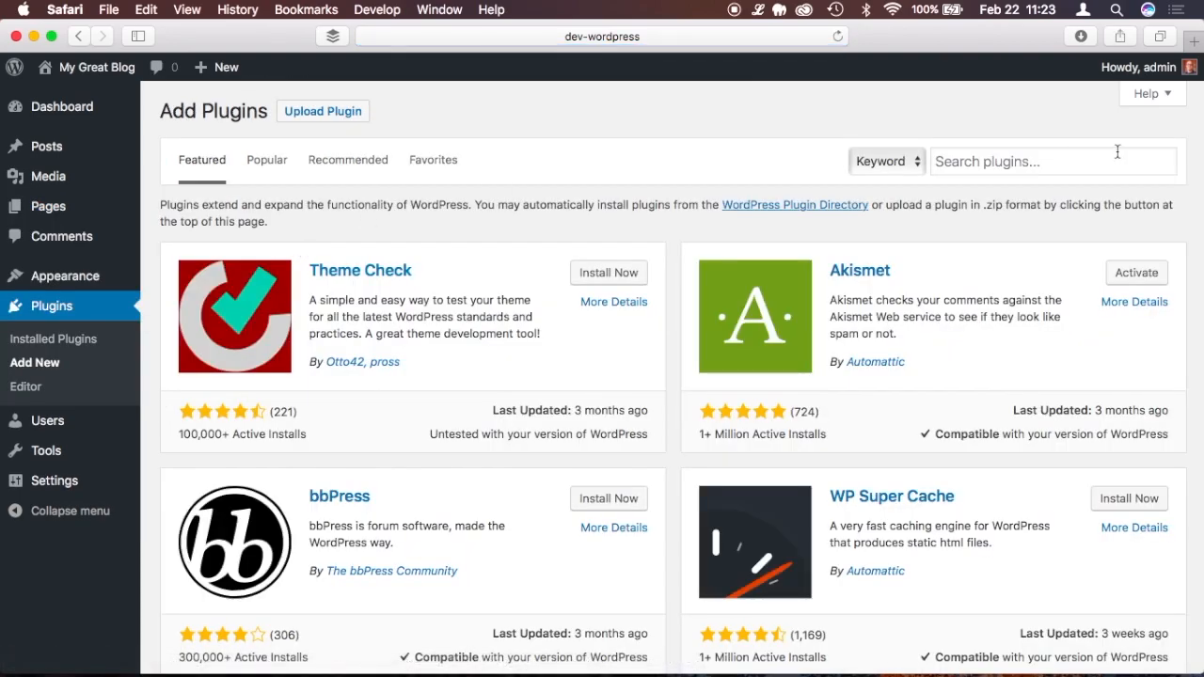
click(1033, 165)
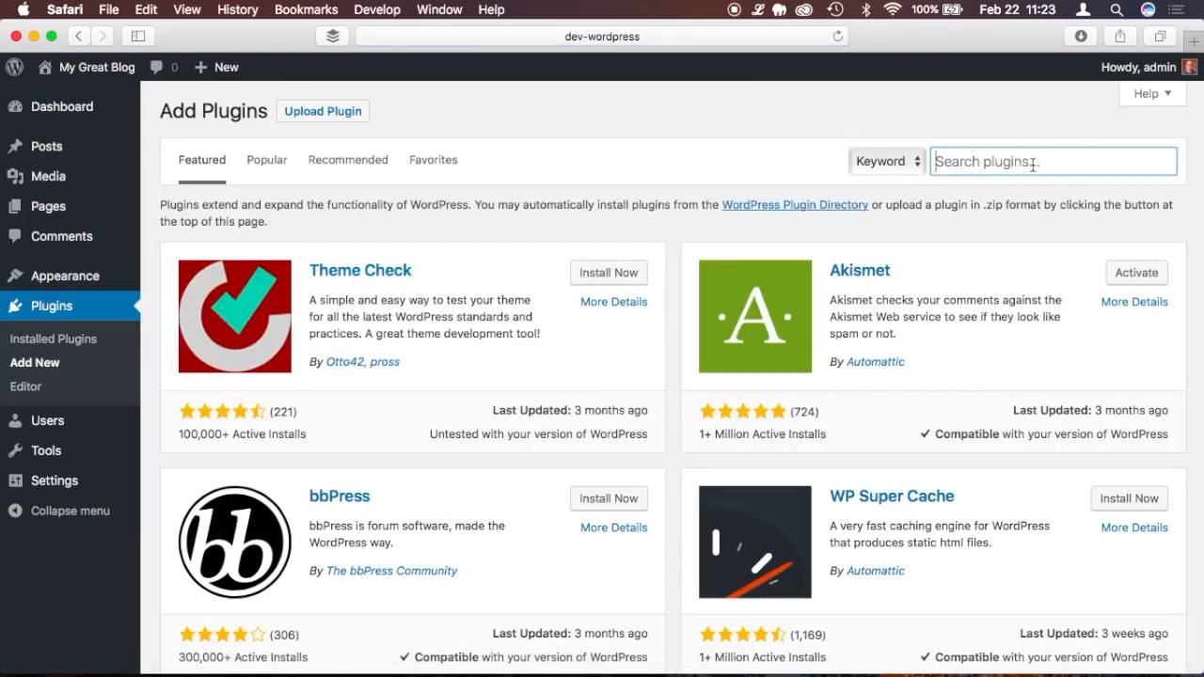
text(site)
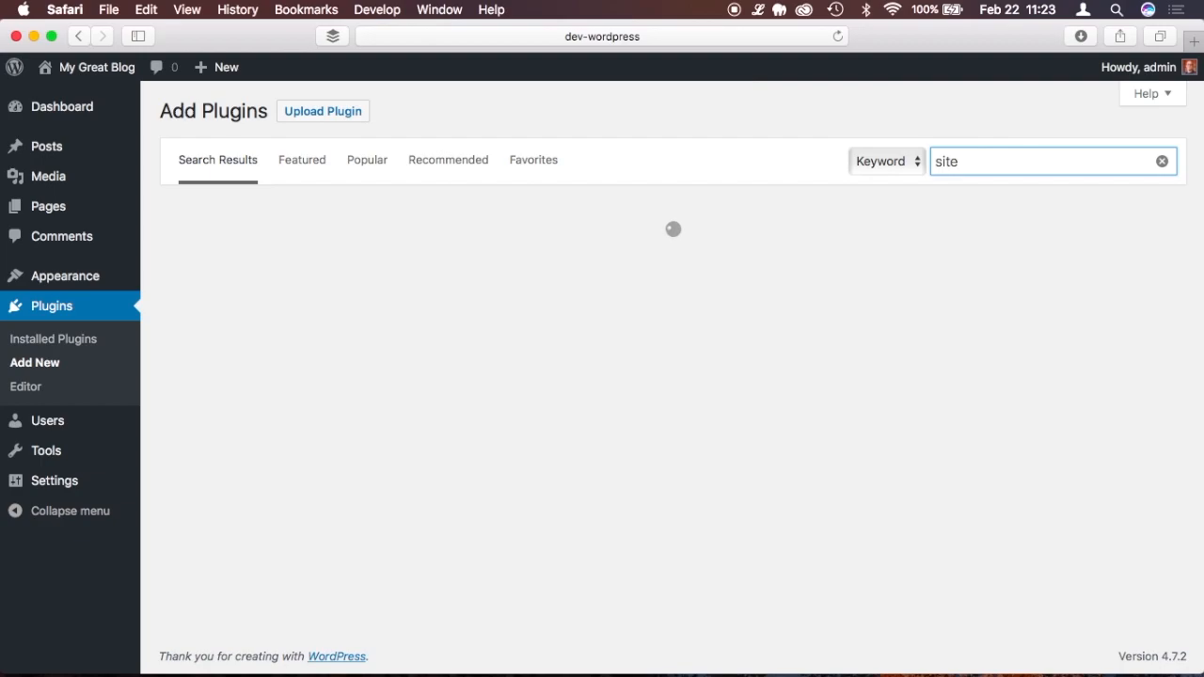
text(o)
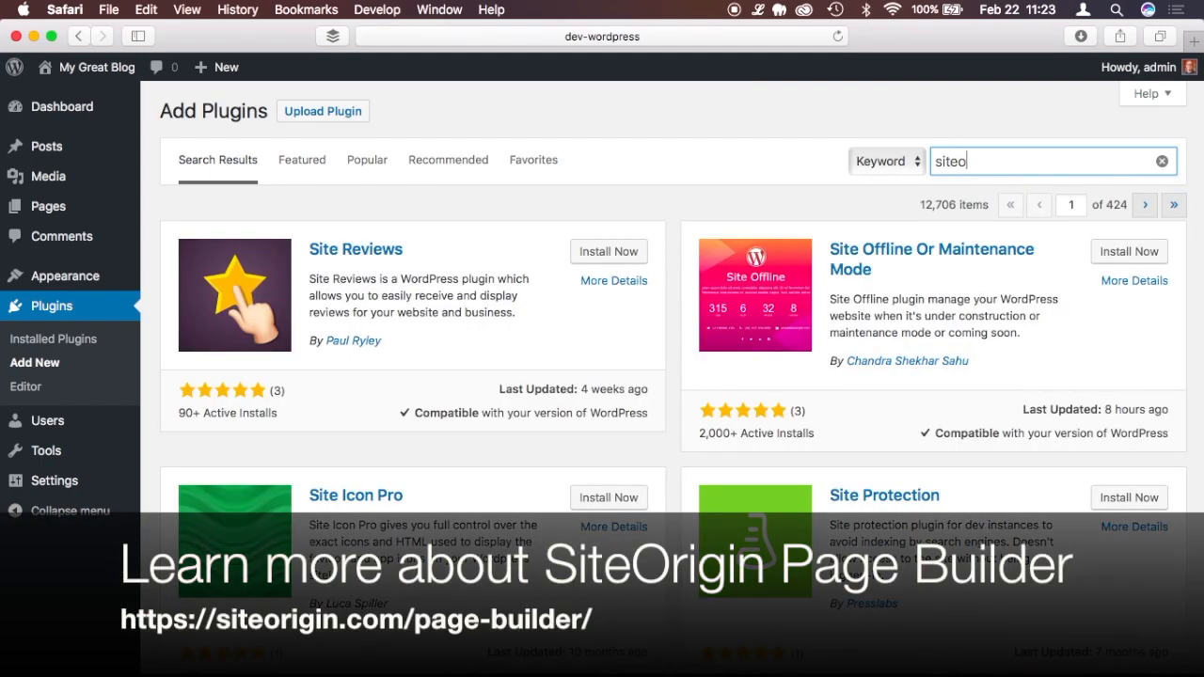
text(rigi)
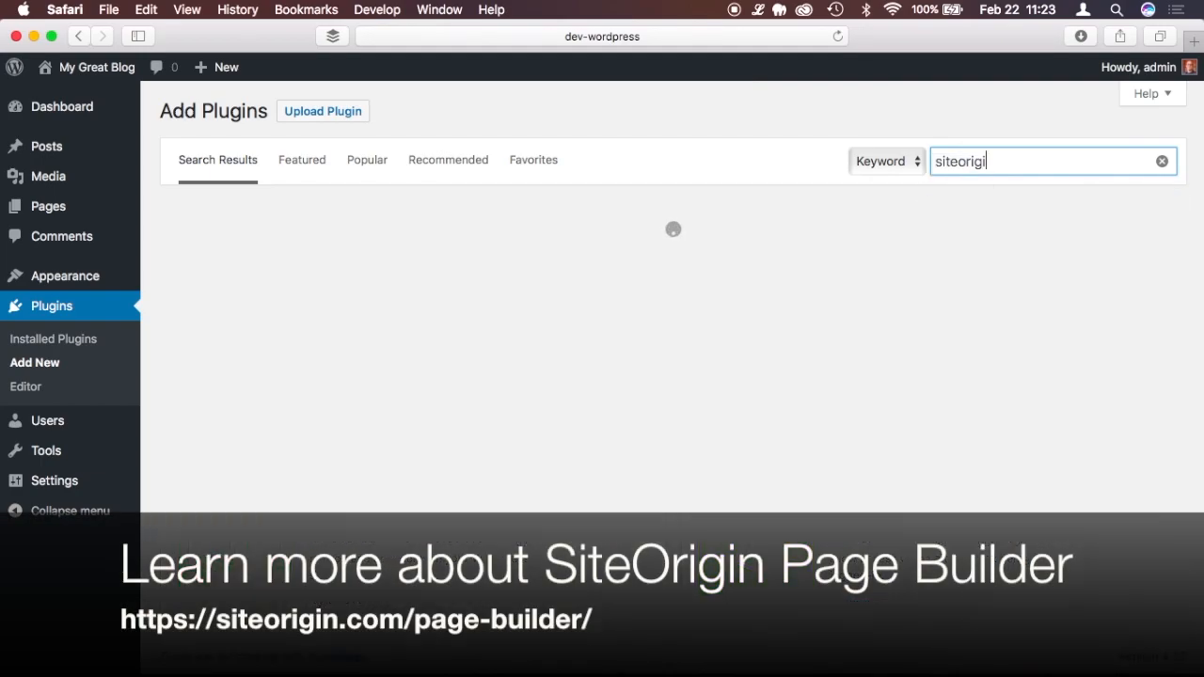
text(n)
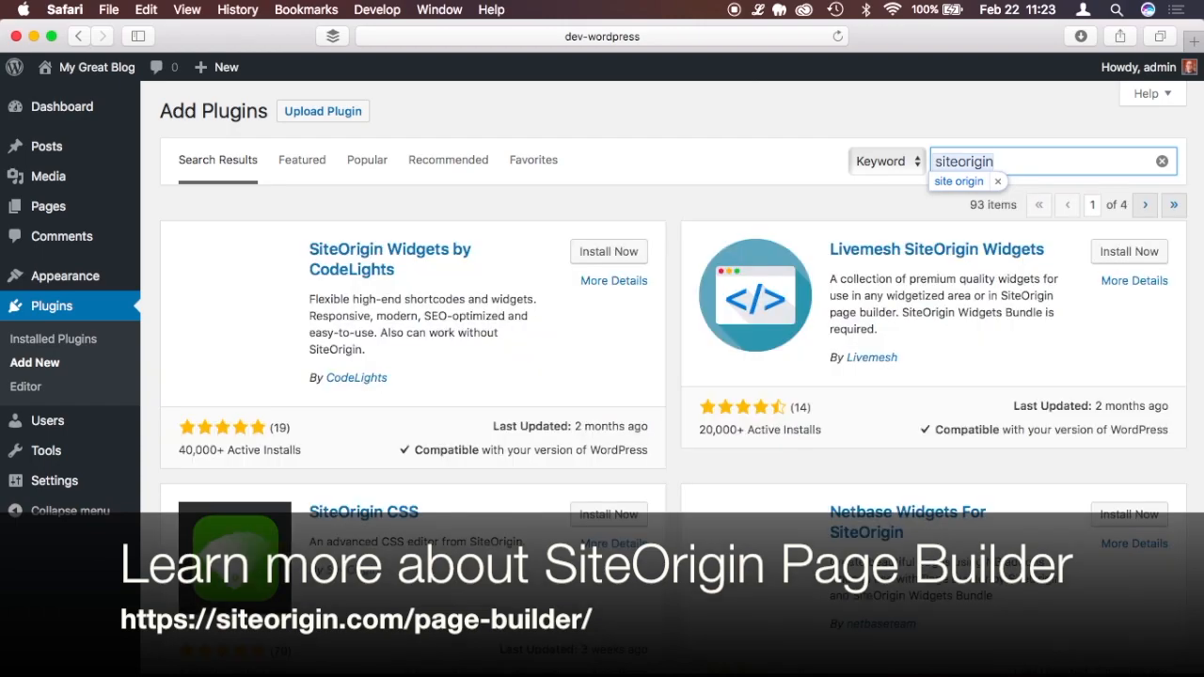
click(998, 181)
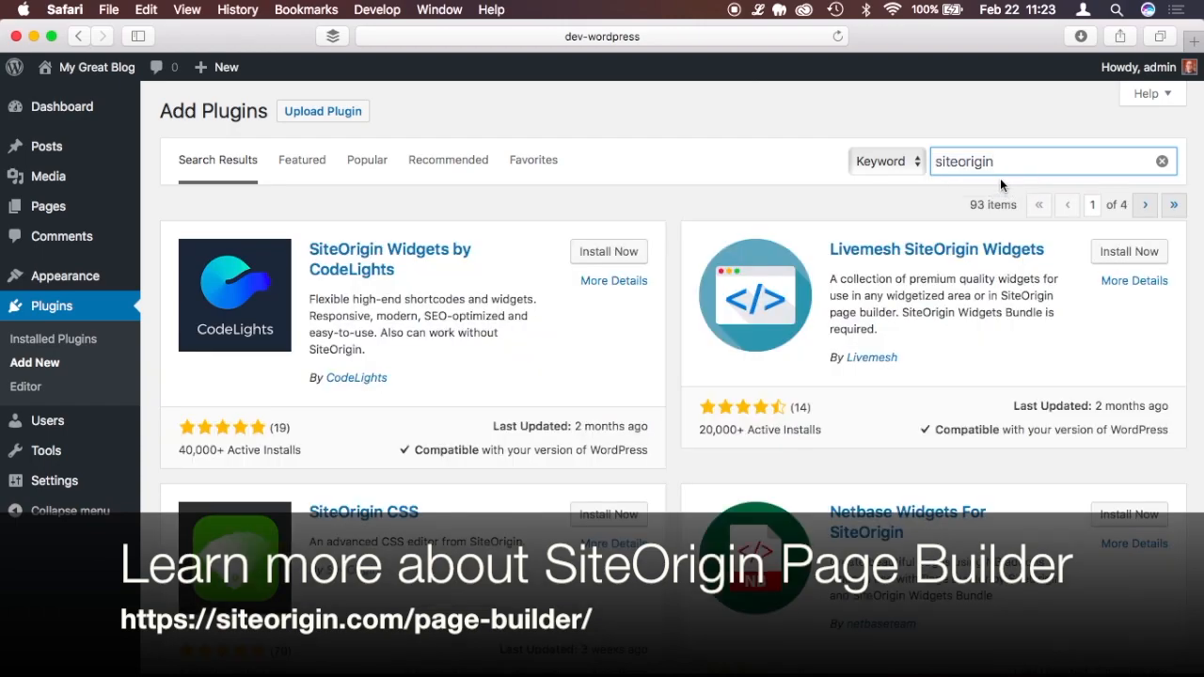
- Install the Page Builder by SiteOrigin and SiteOrigin Widgets Bundle plugins from the search results
scroll(665, 218, down, 1)
scroll(666, 218, down, 10)
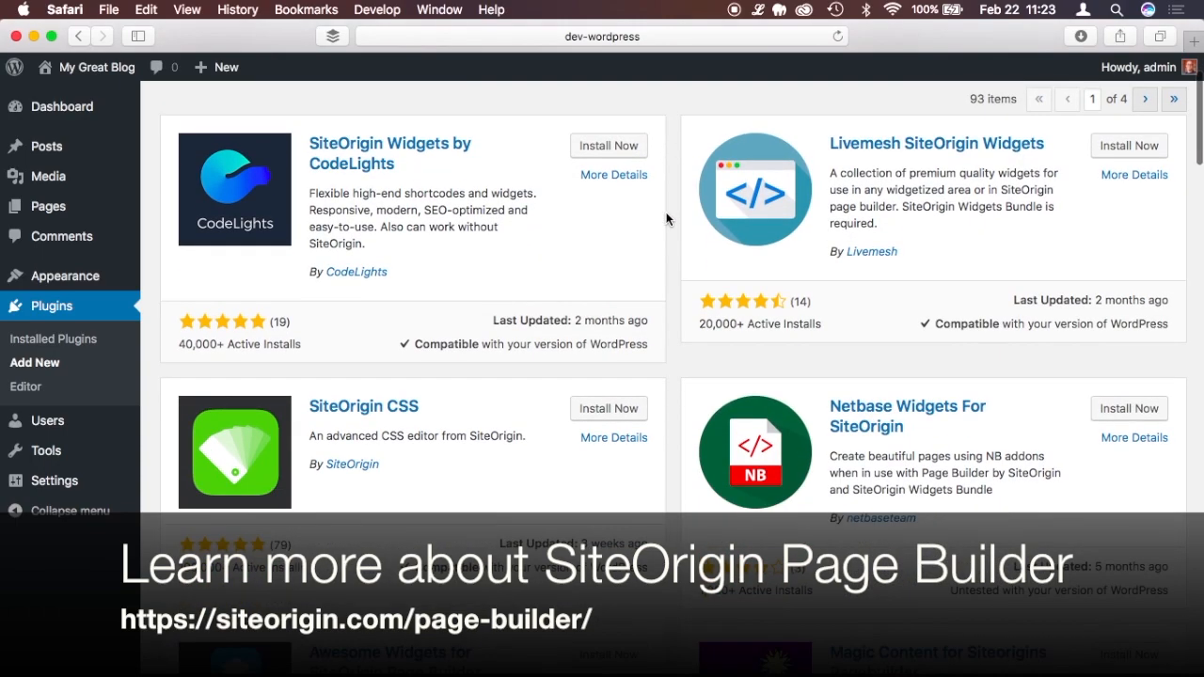
scroll(666, 219, down, 11)
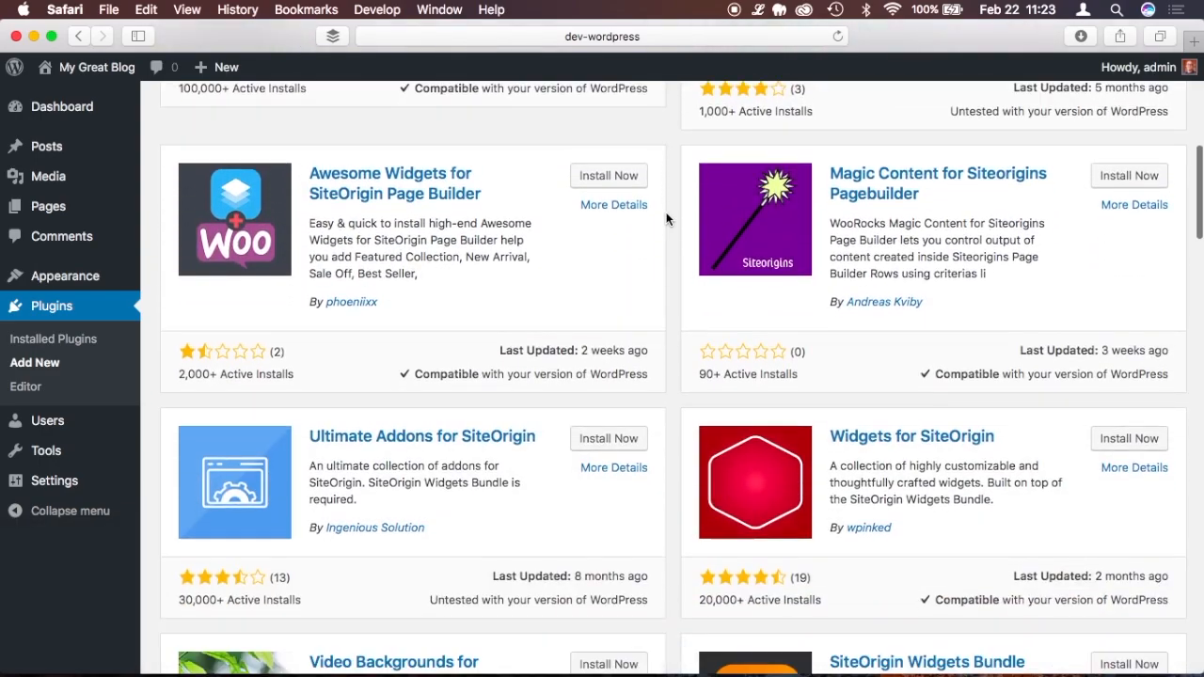
scroll(665, 218, down, 3)
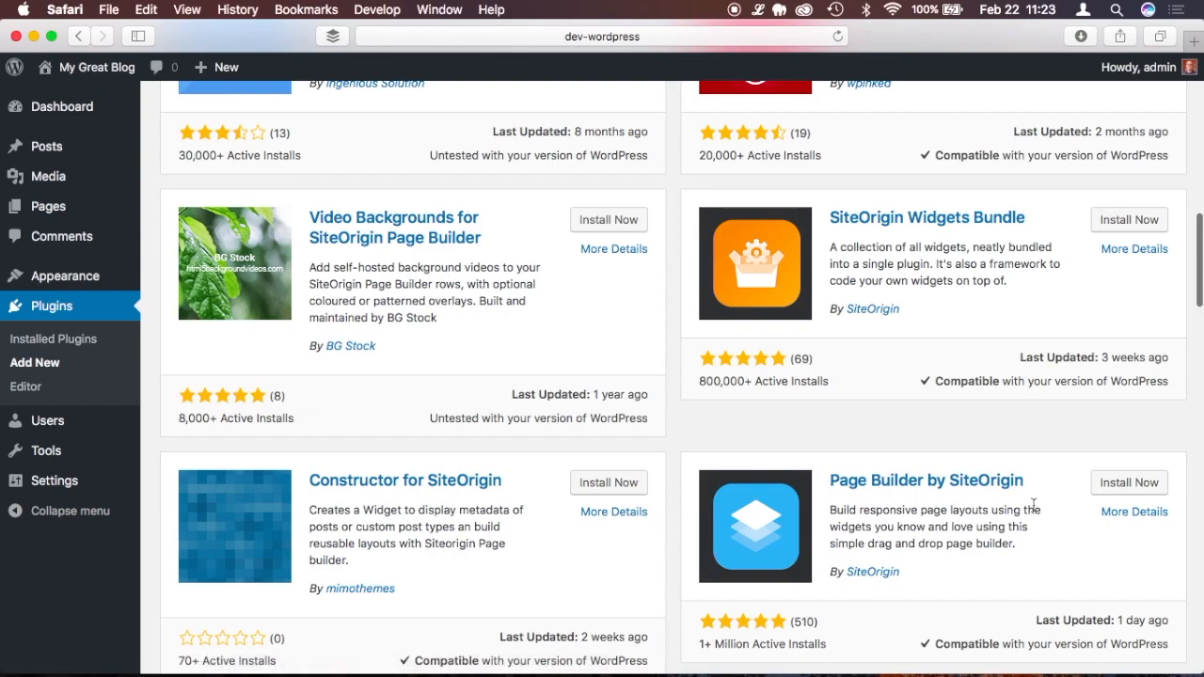
click(1157, 484)
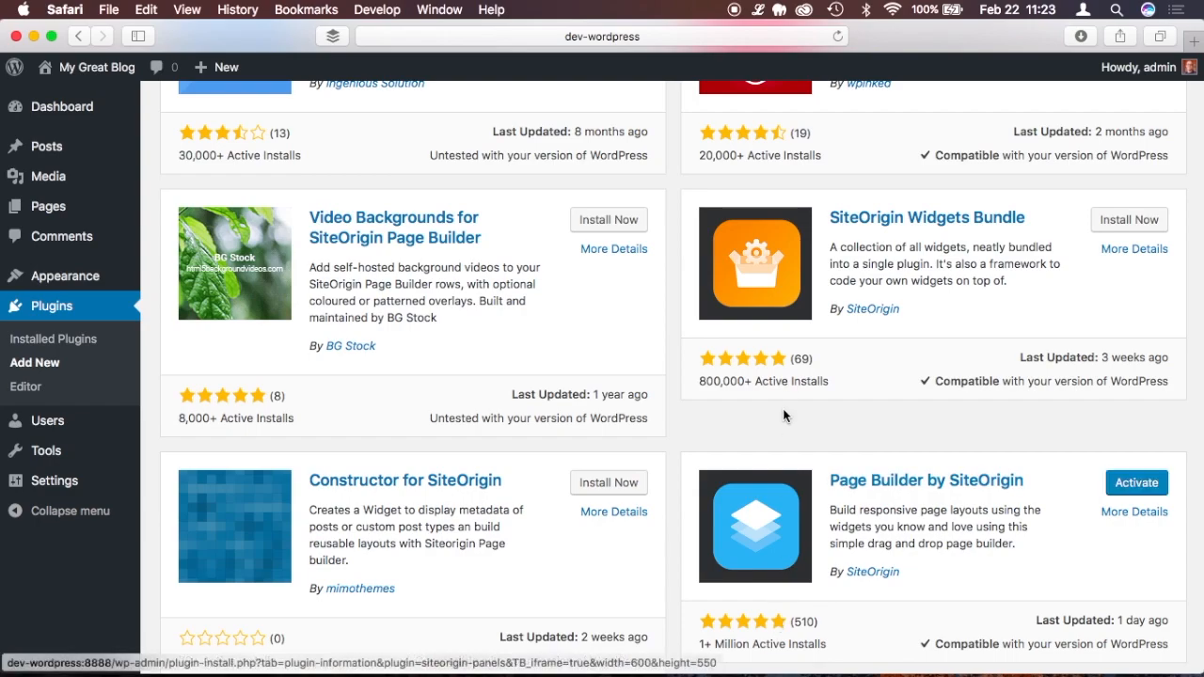
click(1135, 224)
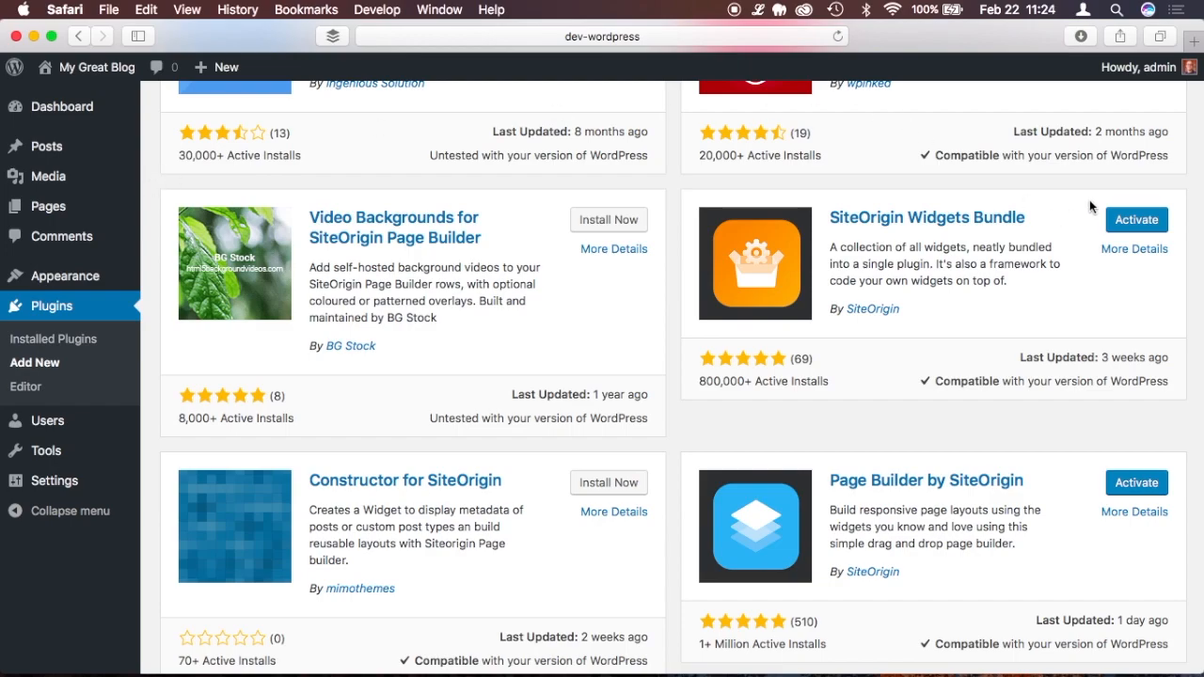
- Activate Page Builder by SiteOrigin and SiteOrigin Widgets Bundle among the installed plugins
click(52, 338)
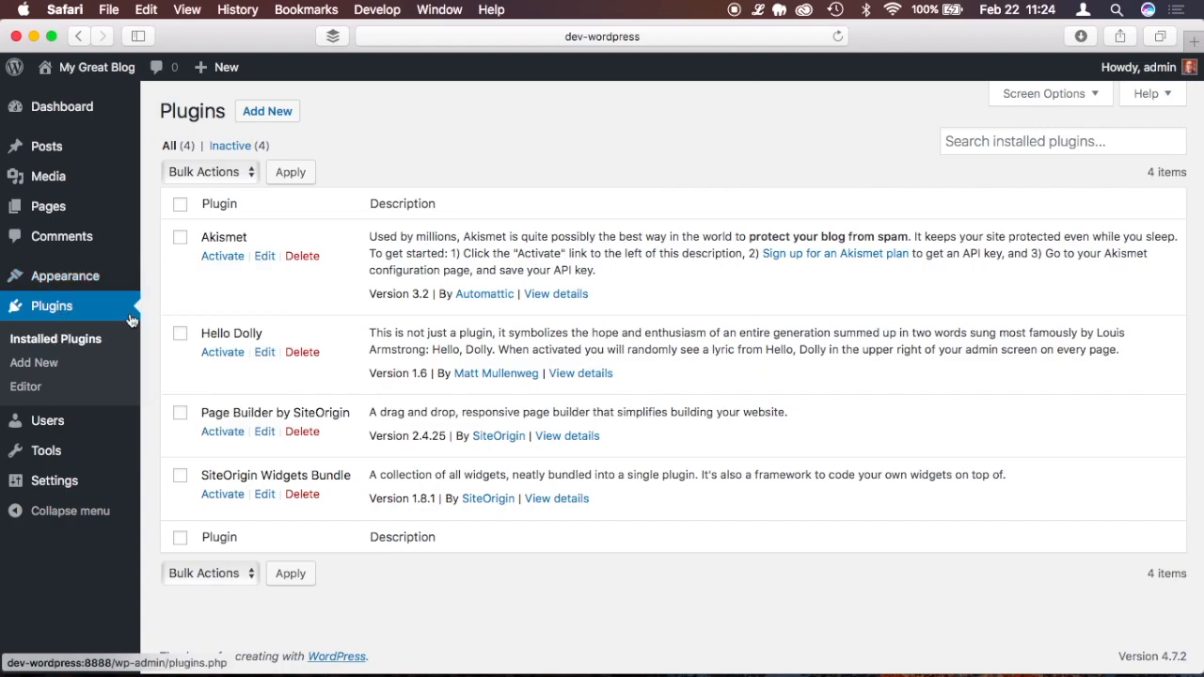
click(222, 431)
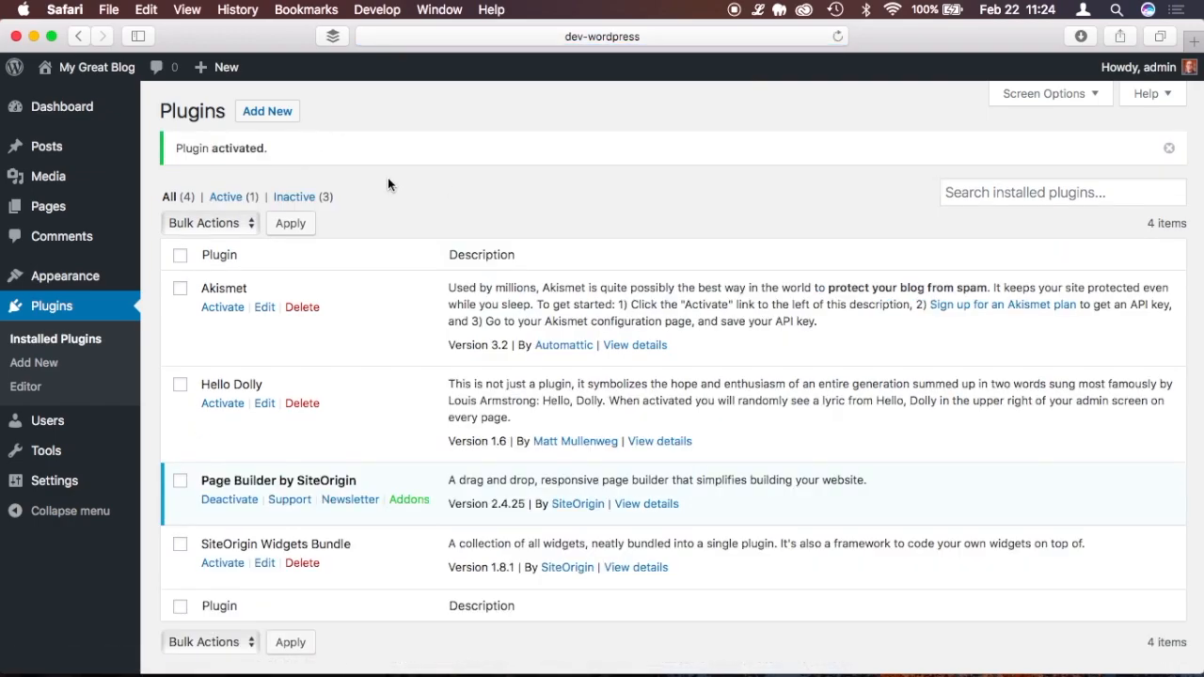
click(212, 567)
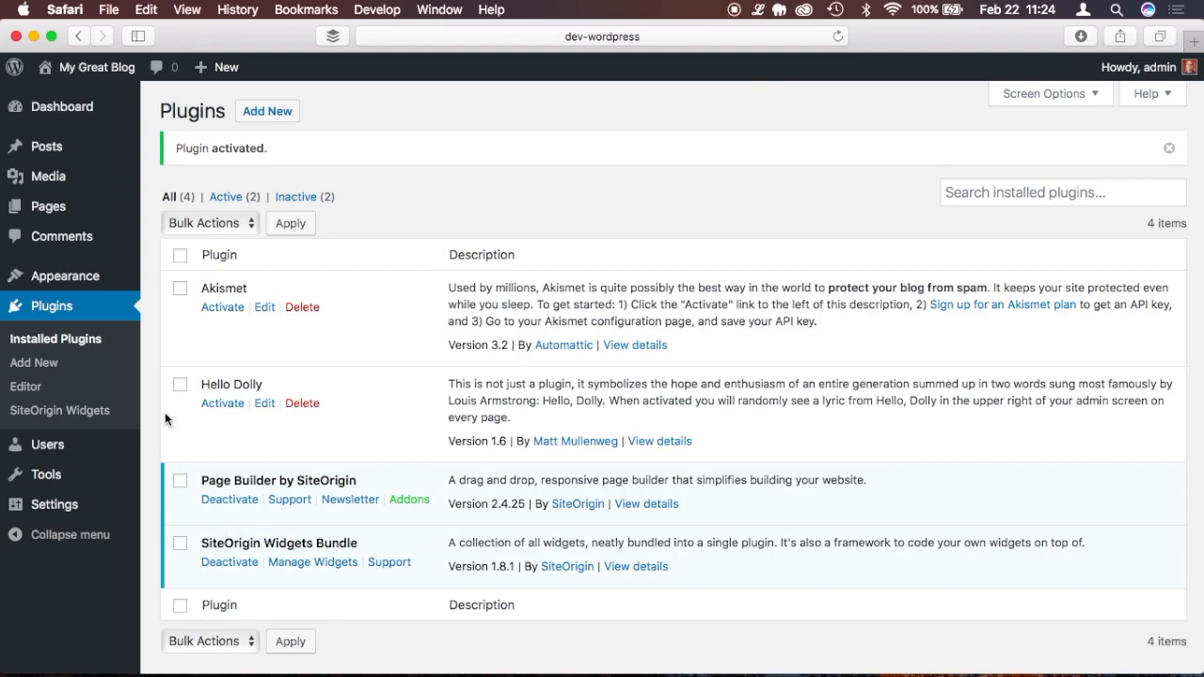
- Open the SiteOrigin Landing Page for editing and switch it to Page Builder, copying the existing editor content
click(39, 204)
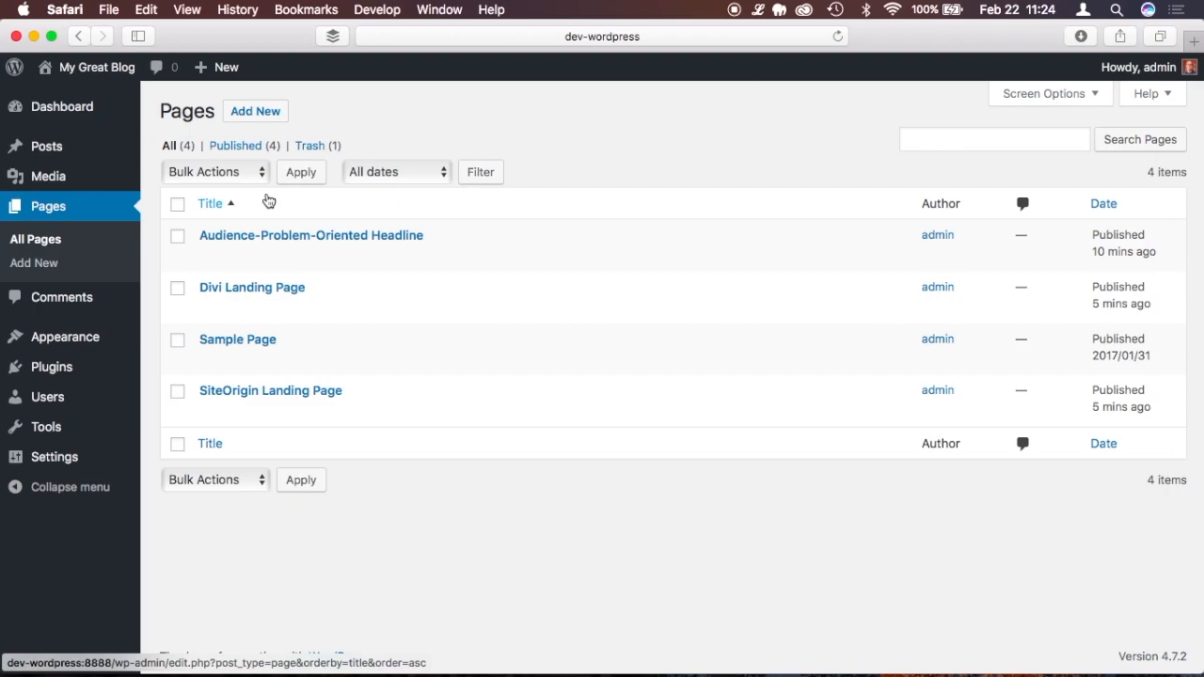
mouse_move(213, 414)
click(209, 414)
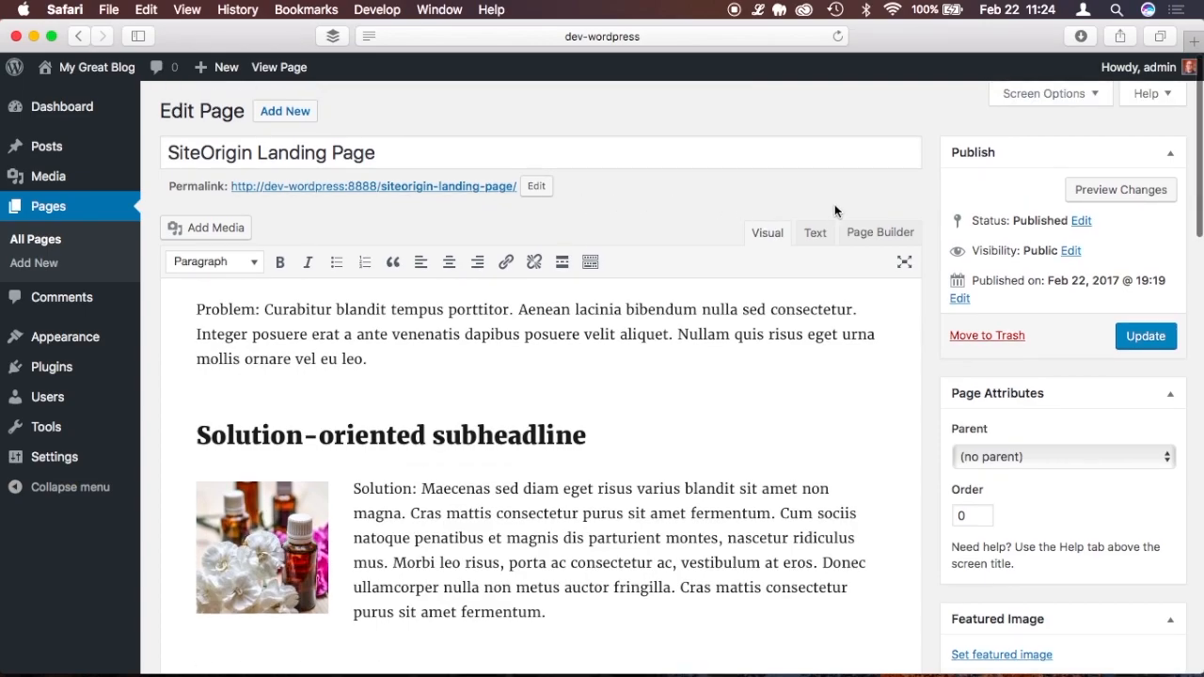
click(875, 241)
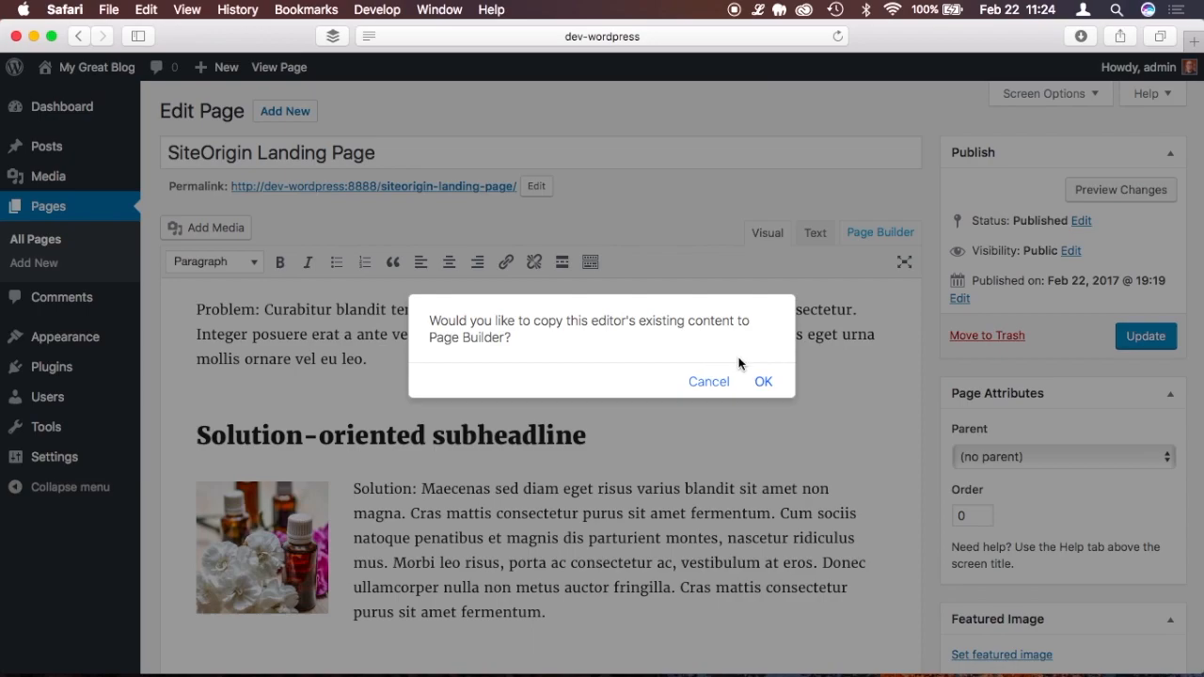
click(762, 381)
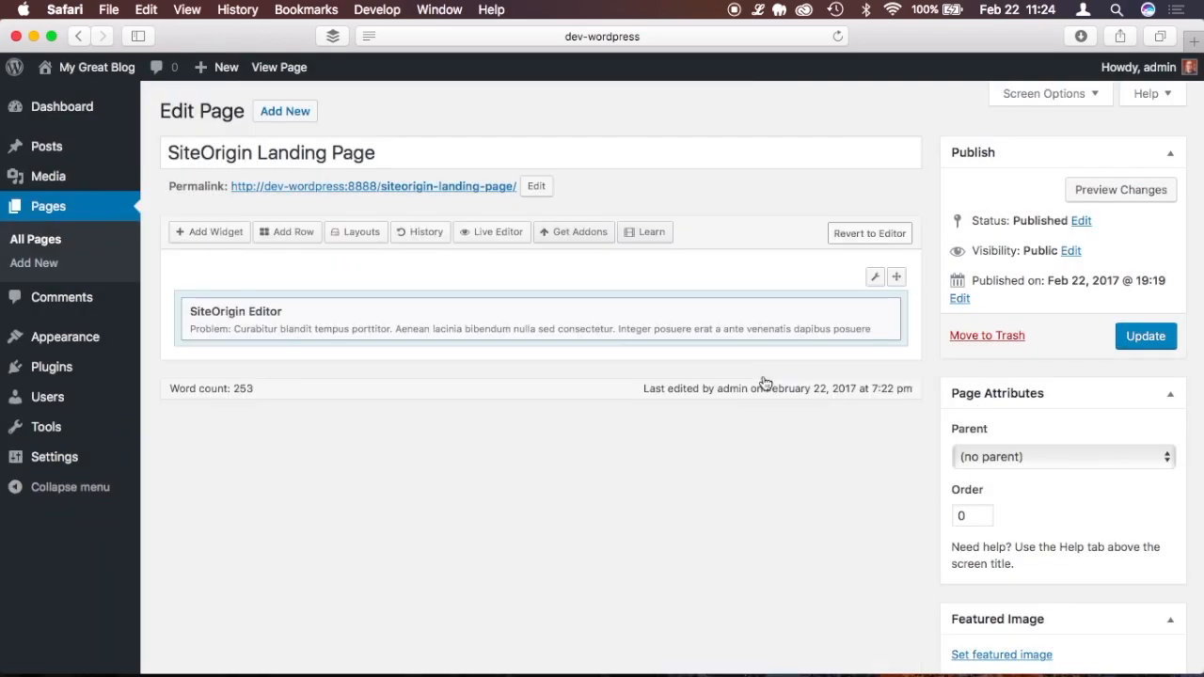
- Review the page content held in the SiteOrigin Editor widget, then close it
mouse_move(664, 320)
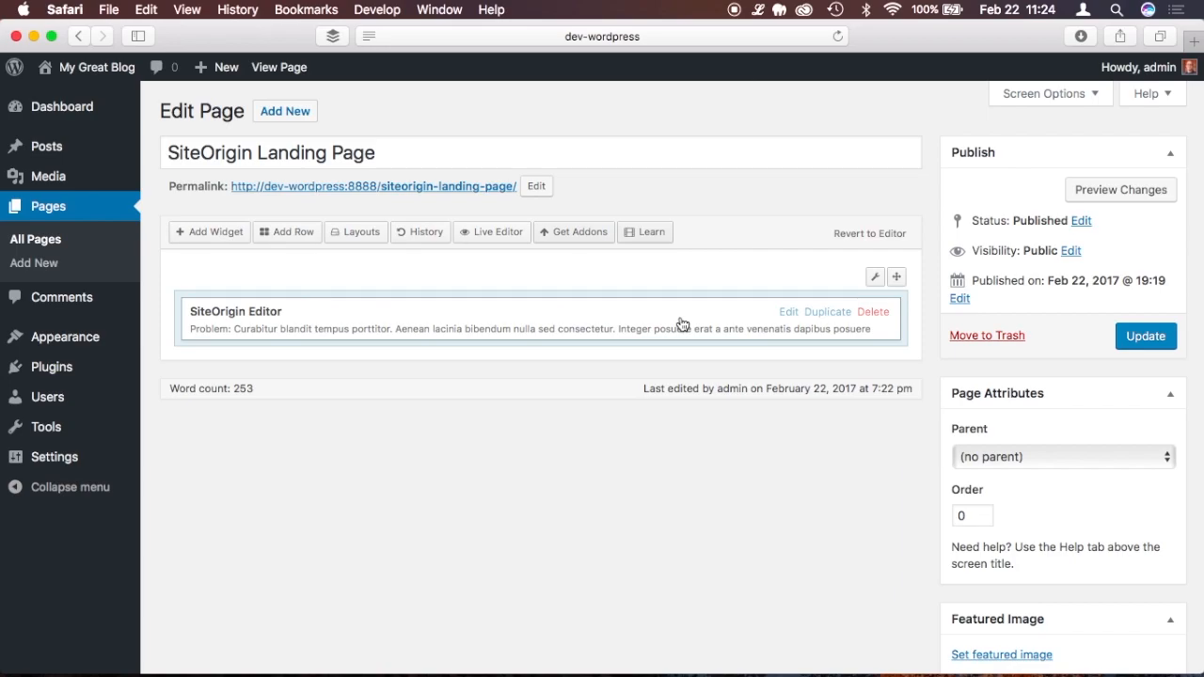
click(790, 316)
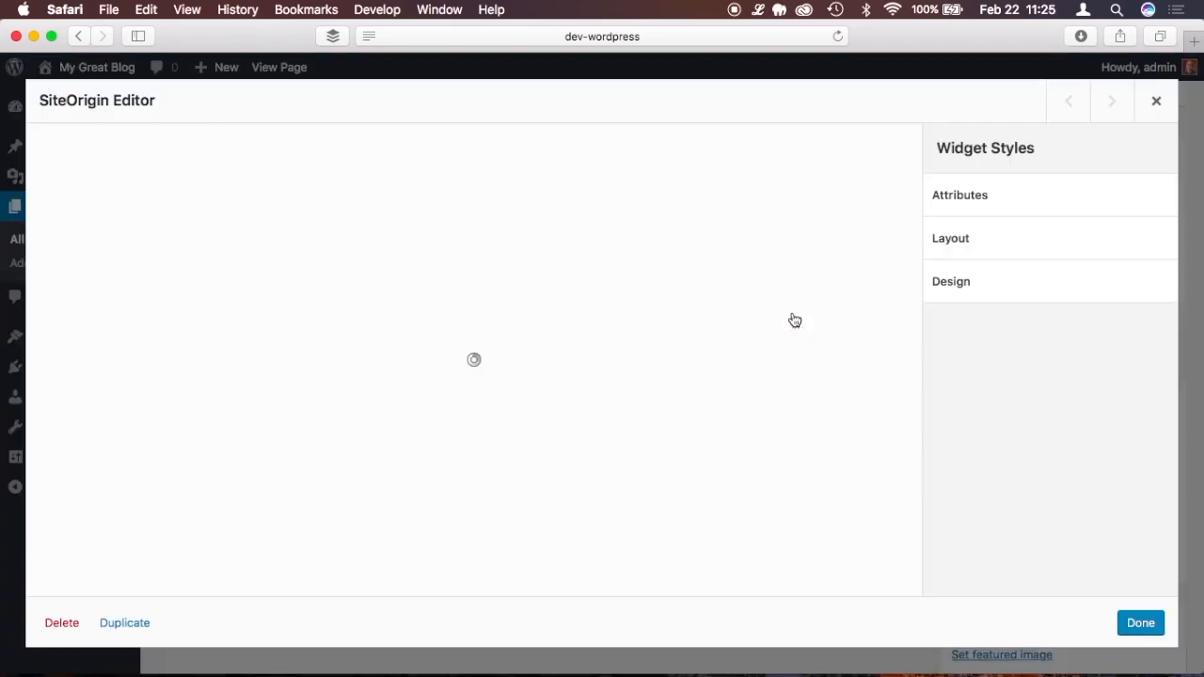
scroll(665, 349, down, 10)
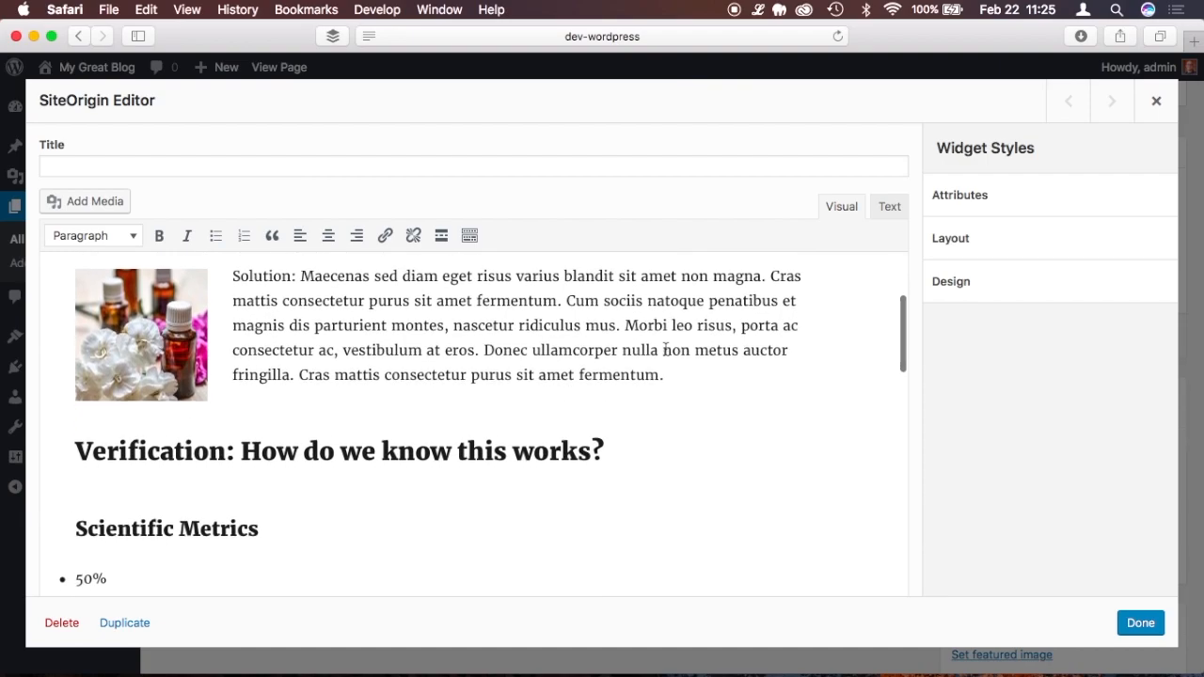
scroll(664, 349, down, 15)
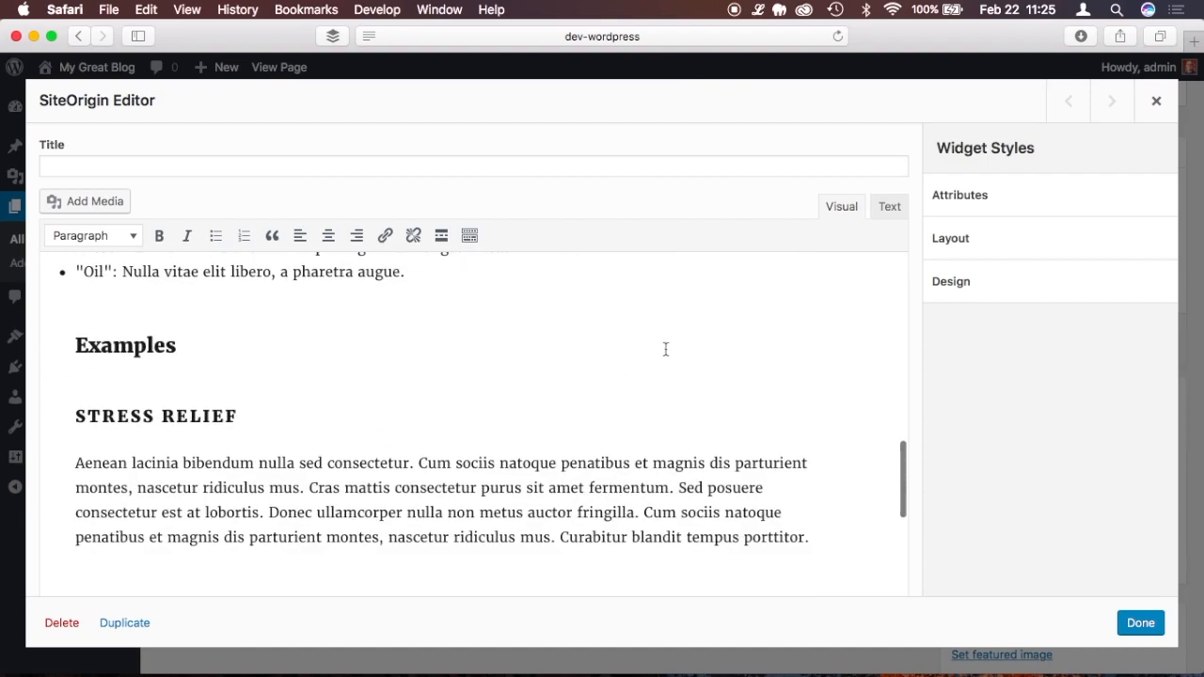
click(1156, 100)
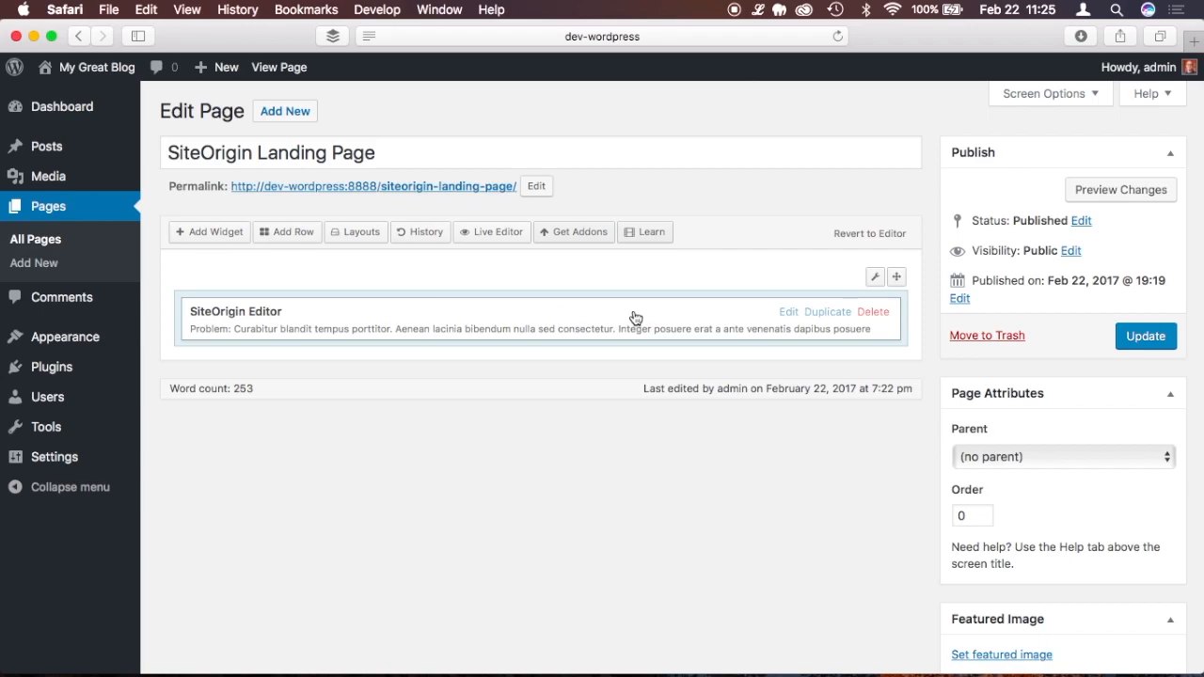
- Duplicate the SiteOrigin Editor widget and give the first copy the title "Problem"
click(836, 320)
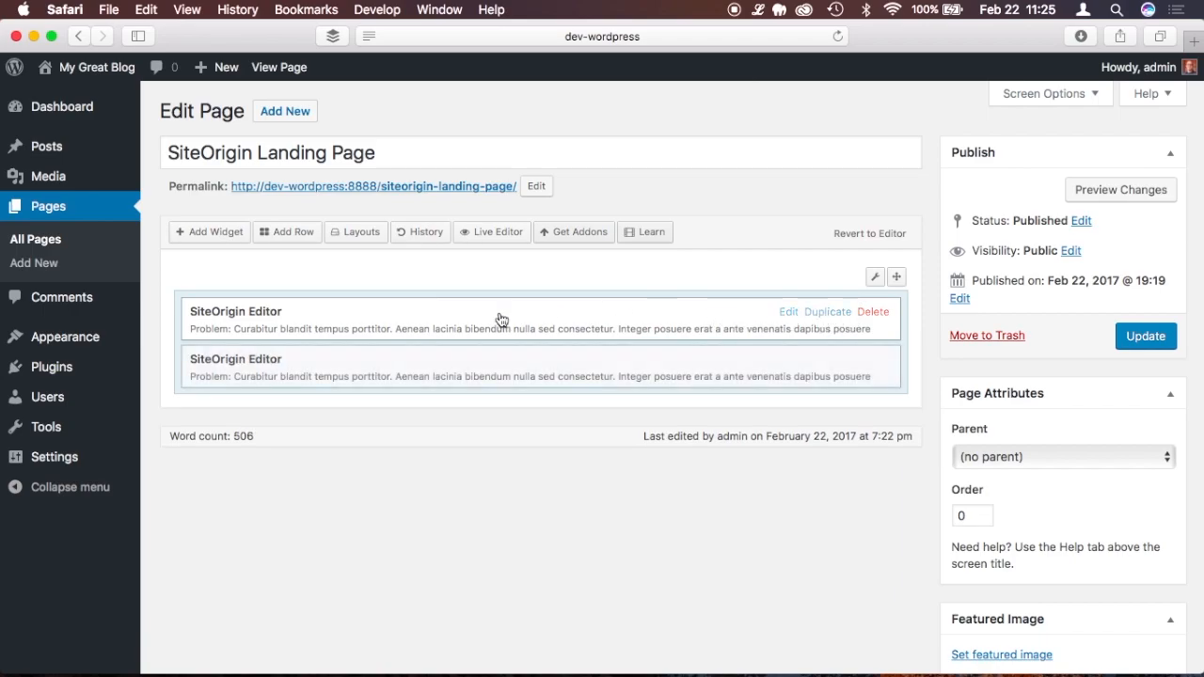
click(788, 312)
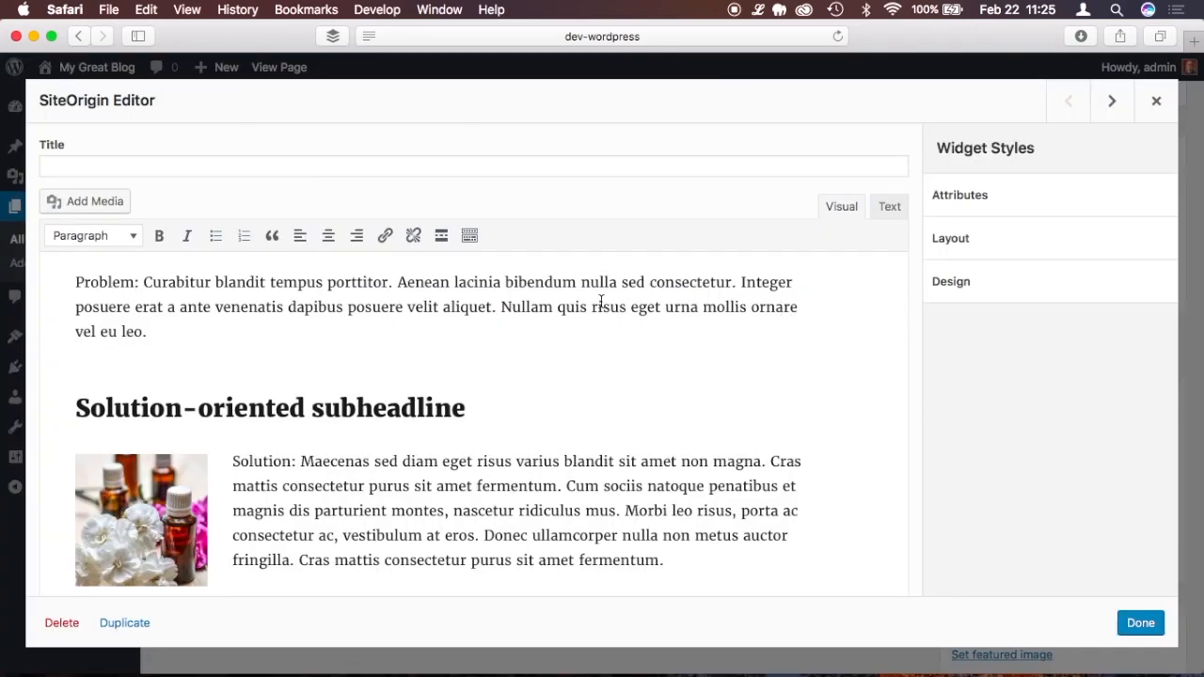
click(334, 165)
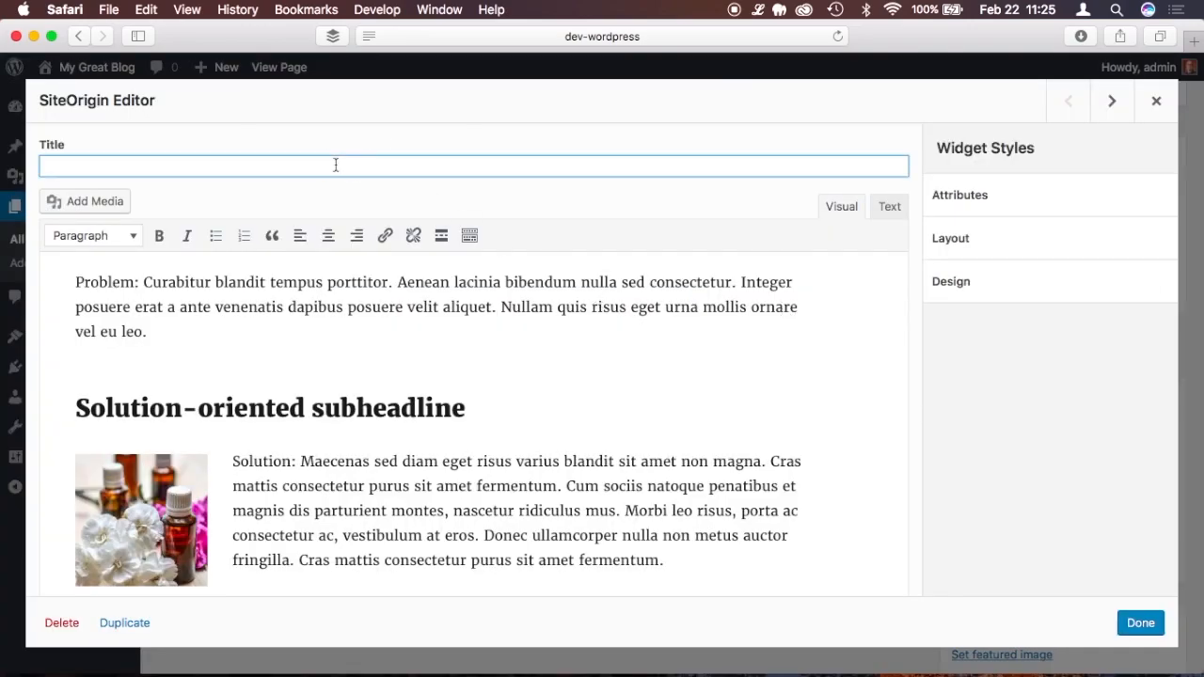
text(Problem)
- Delete all content below the opening Problem paragraph in the "Problem" widget and finish editing it
drag(78, 382, 268, 665)
key(BackSpace)
scroll(404, 386, up, 3)
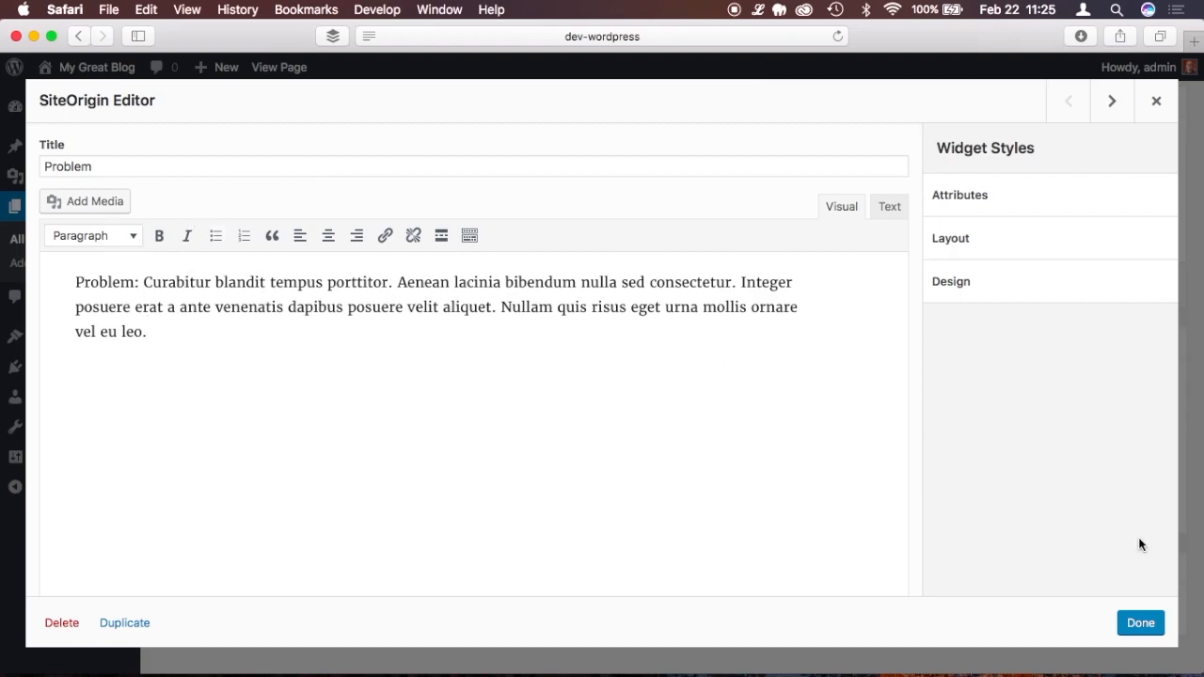
click(1136, 622)
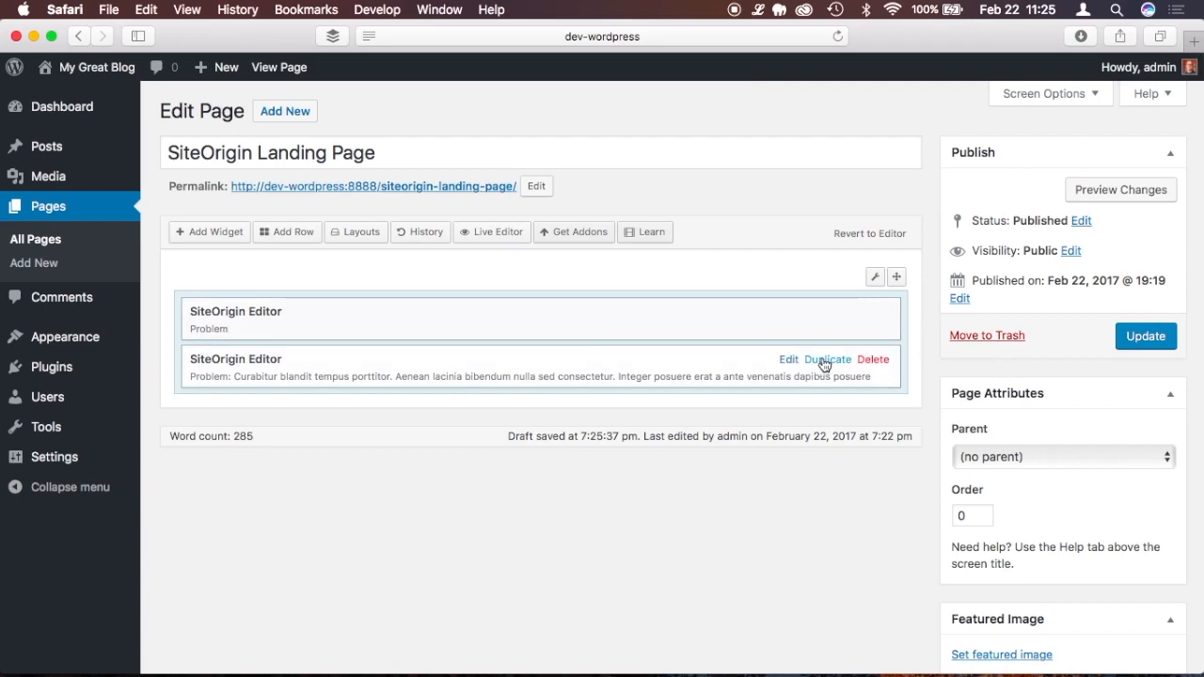
- Duplicate the second SiteOrigin Editor widget, which still holds the full content, and title the middle one "Solution"
click(827, 359)
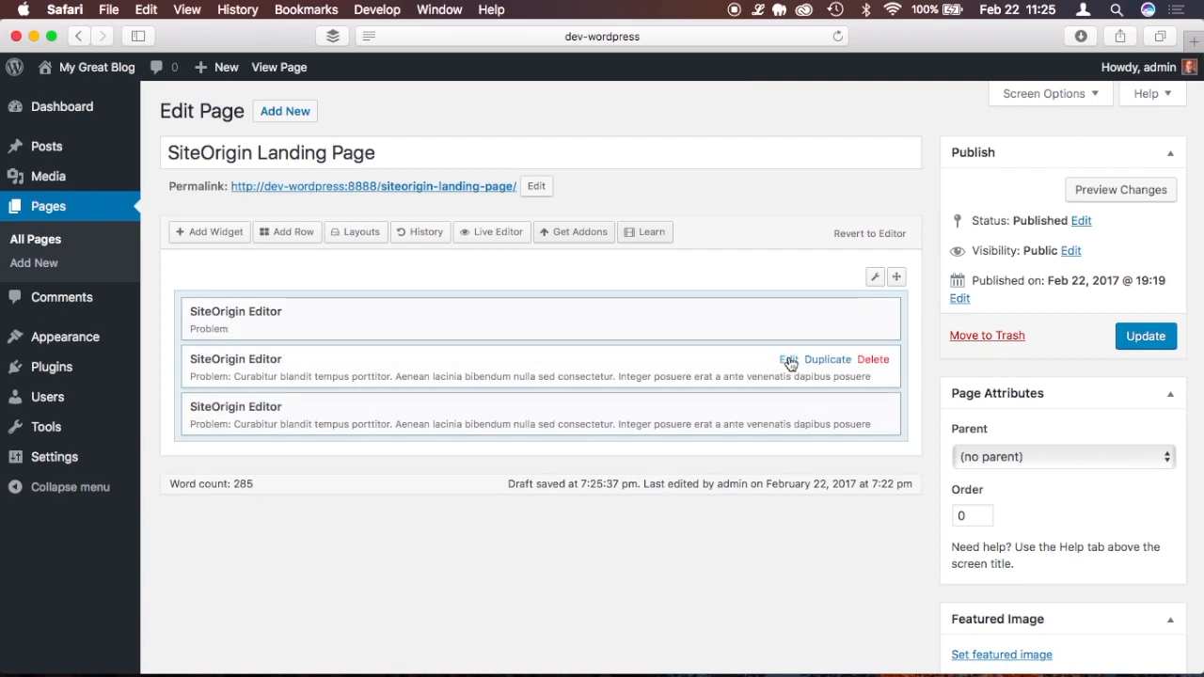
click(788, 360)
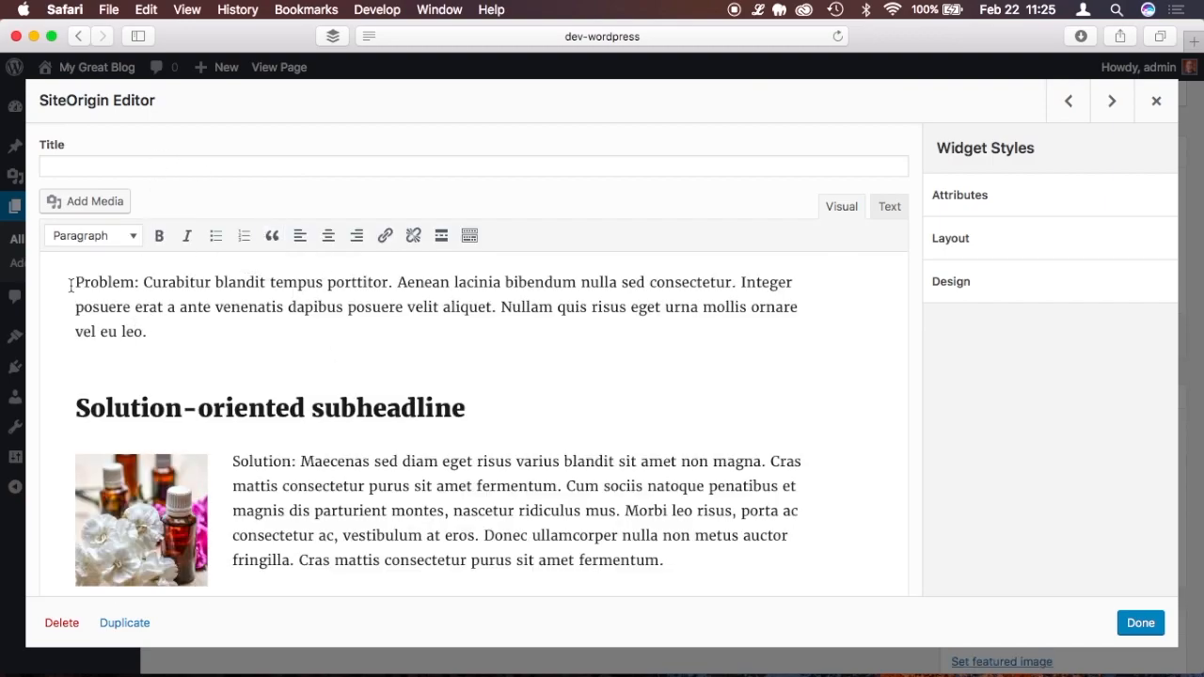
click(68, 161)
text(Soution)
key(BackSpace)
key(BackSpace)
key(BackSpace)
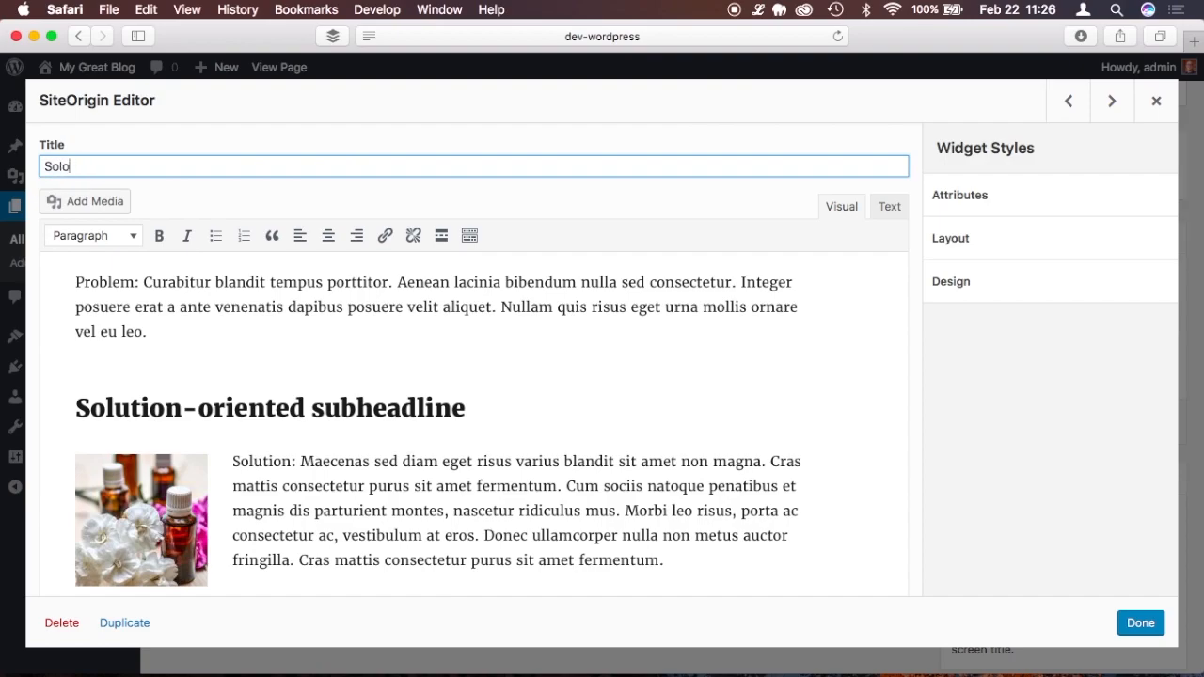
- Remove the Problem paragraph and blank lines above "Solution-oriented subheadline" and format that line as Heading 2
click(160, 320)
shift+click(43, 250)
key(BackSpace)
key(Down)
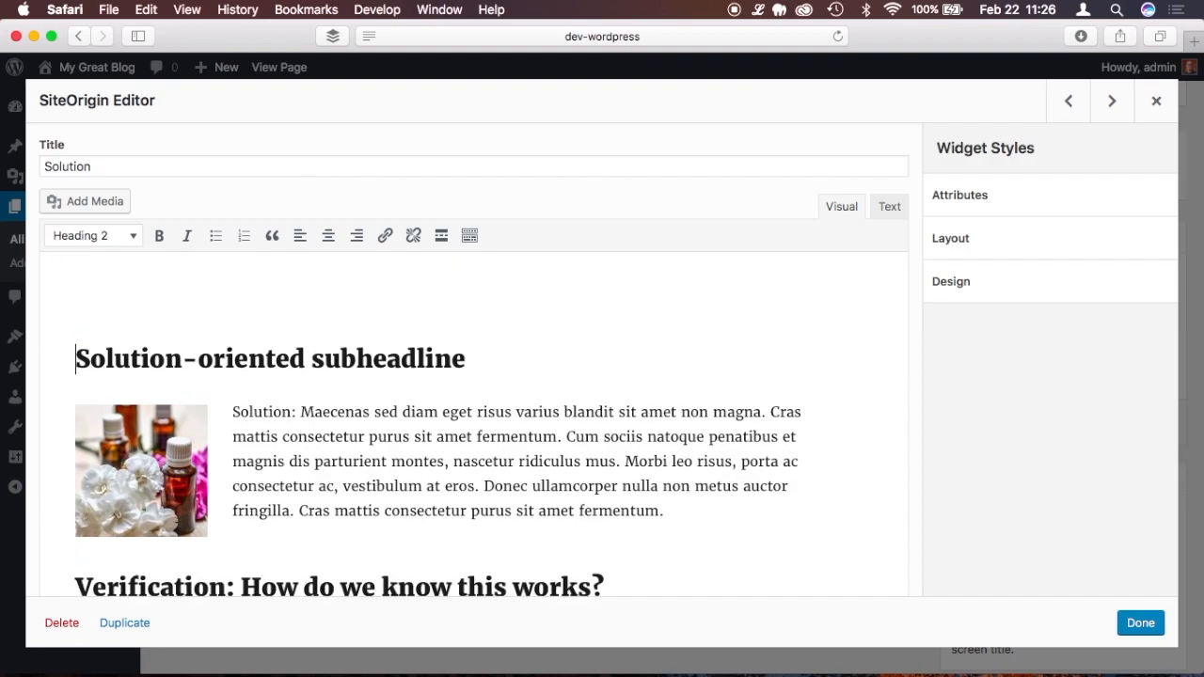
key(BackSpace)
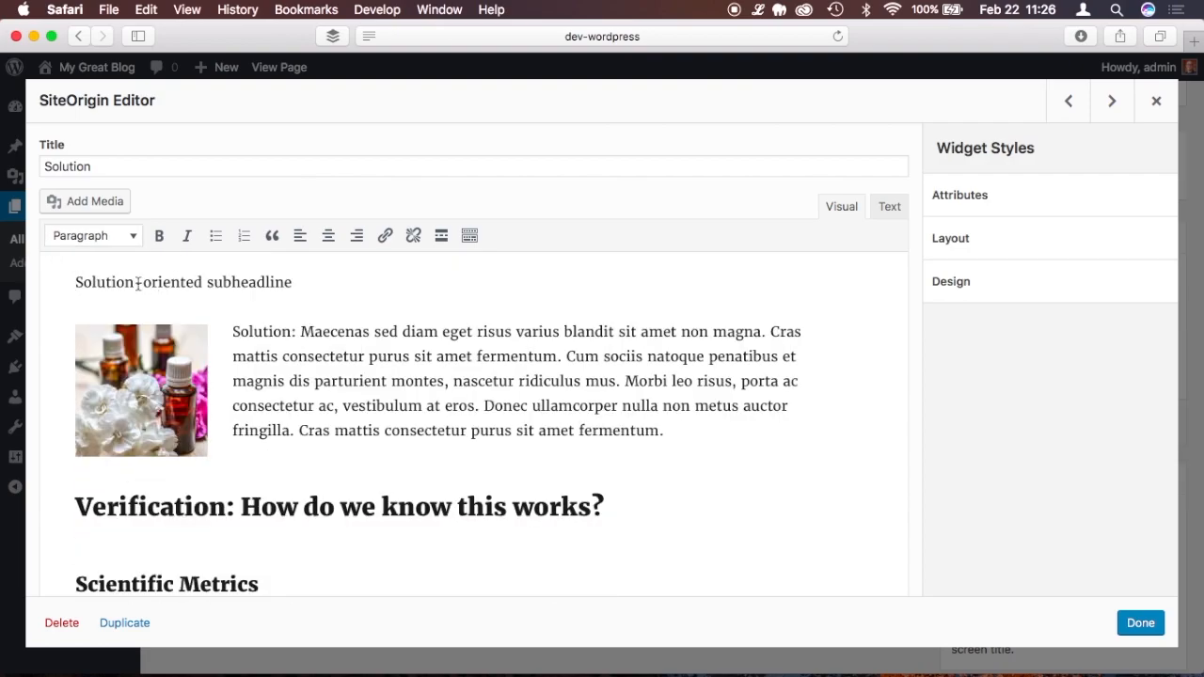
click(135, 245)
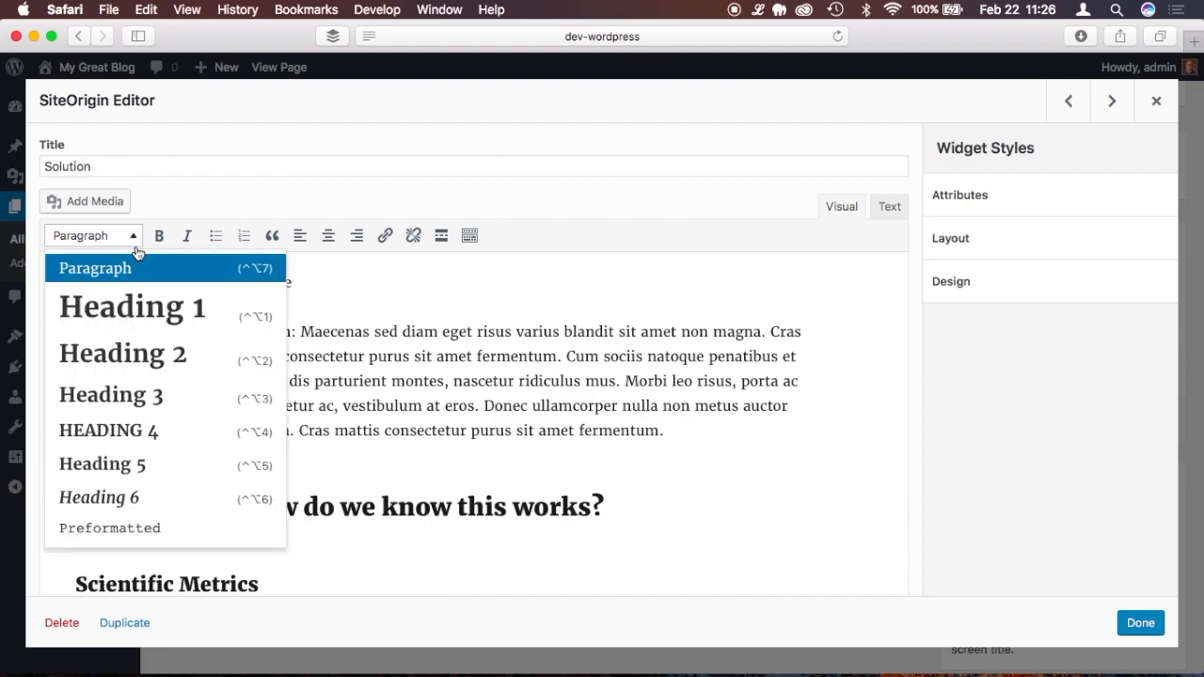
click(162, 352)
- Delete everything from the "Verification: How do we know this works?" heading onward in the "Solution" widget and finish editing it
drag(73, 508, 145, 670)
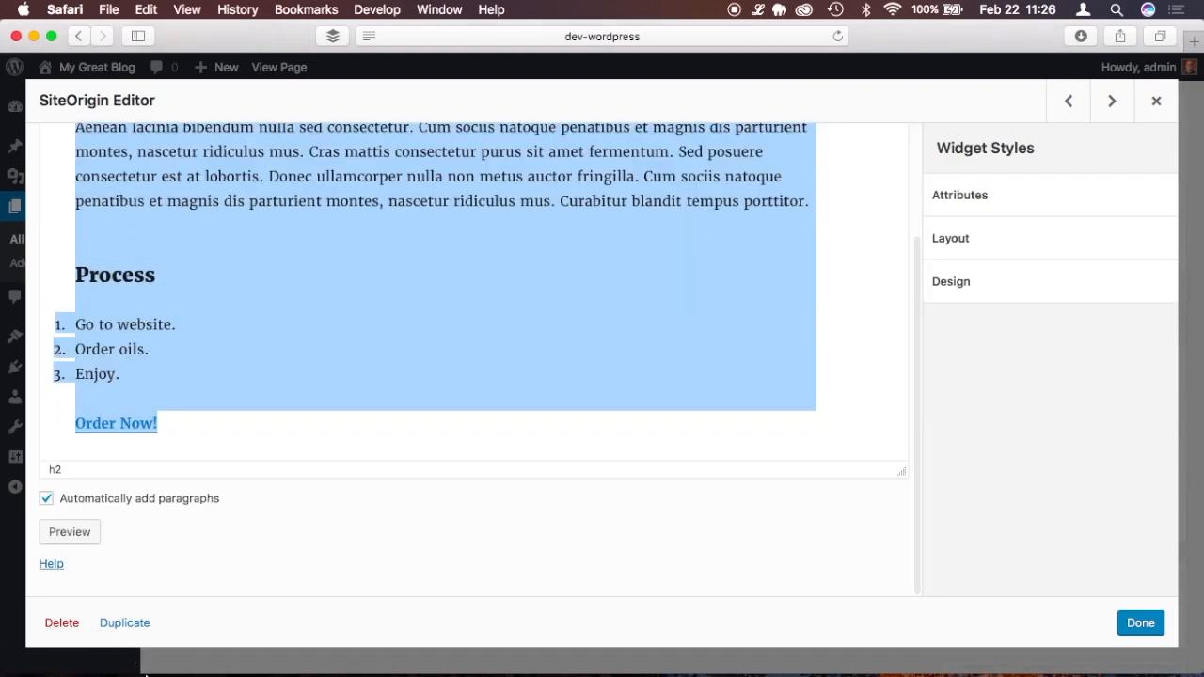
key(BackSpace)
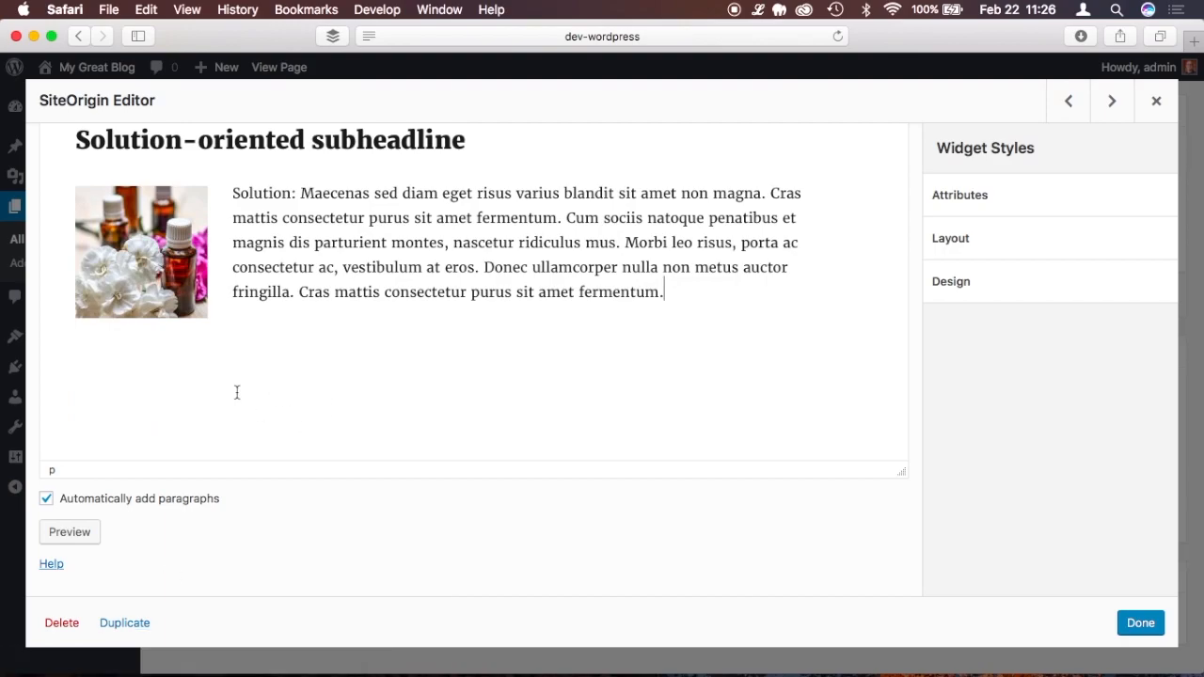
click(1142, 625)
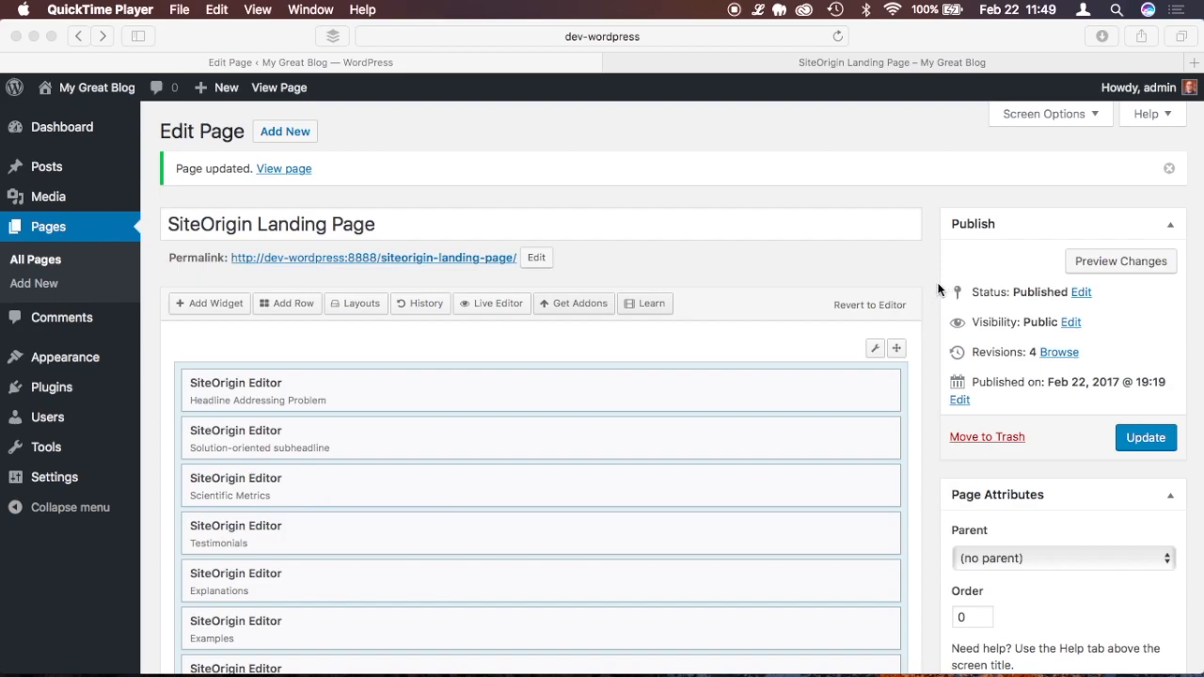
- Preview the SiteOrigin Landing Page and review its sections from the problem headline to the order link
scroll(936, 292, down, 3)
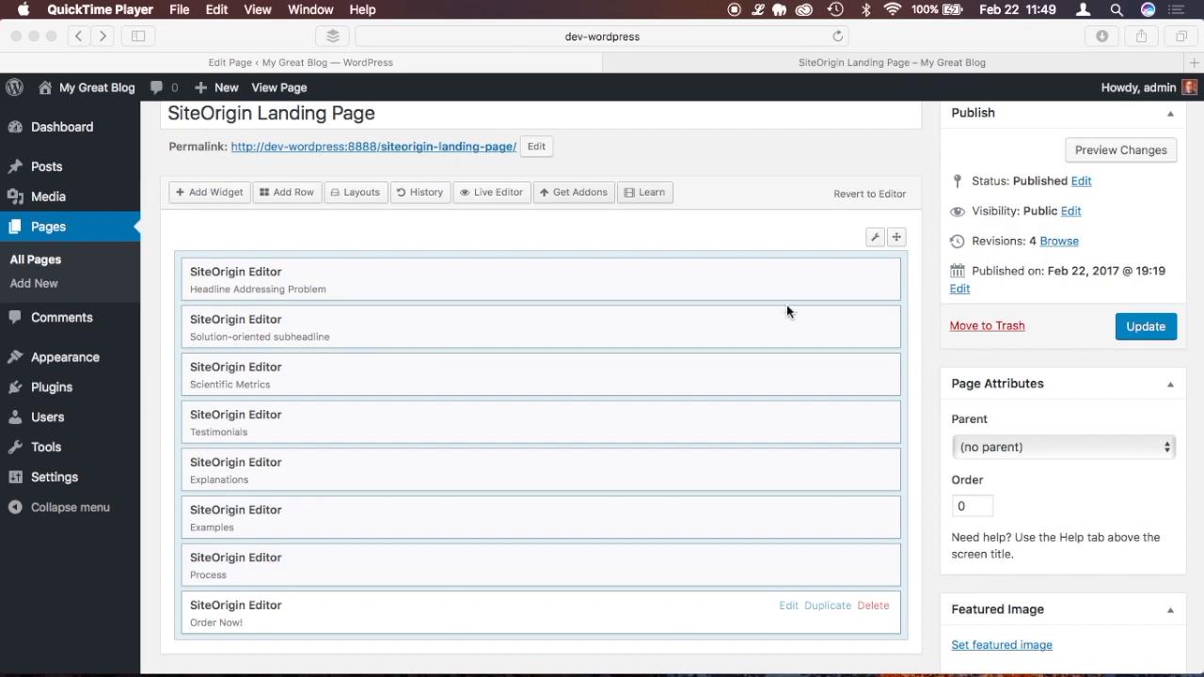
scroll(930, 179, up, 2)
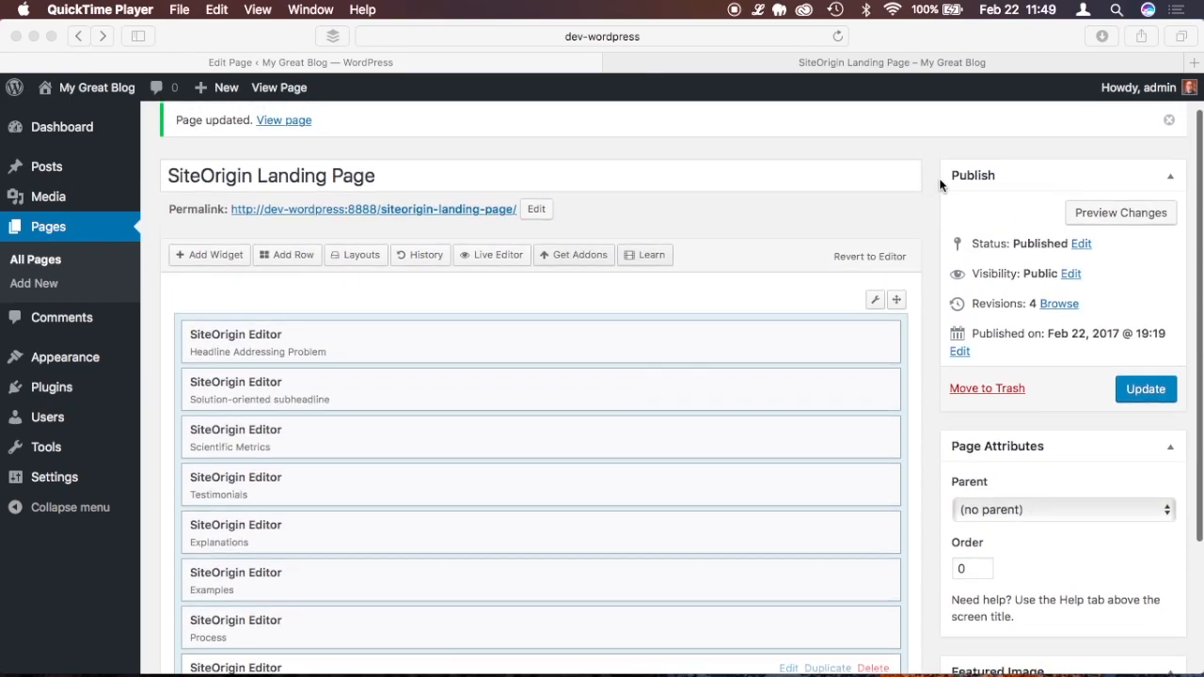
click(1124, 210)
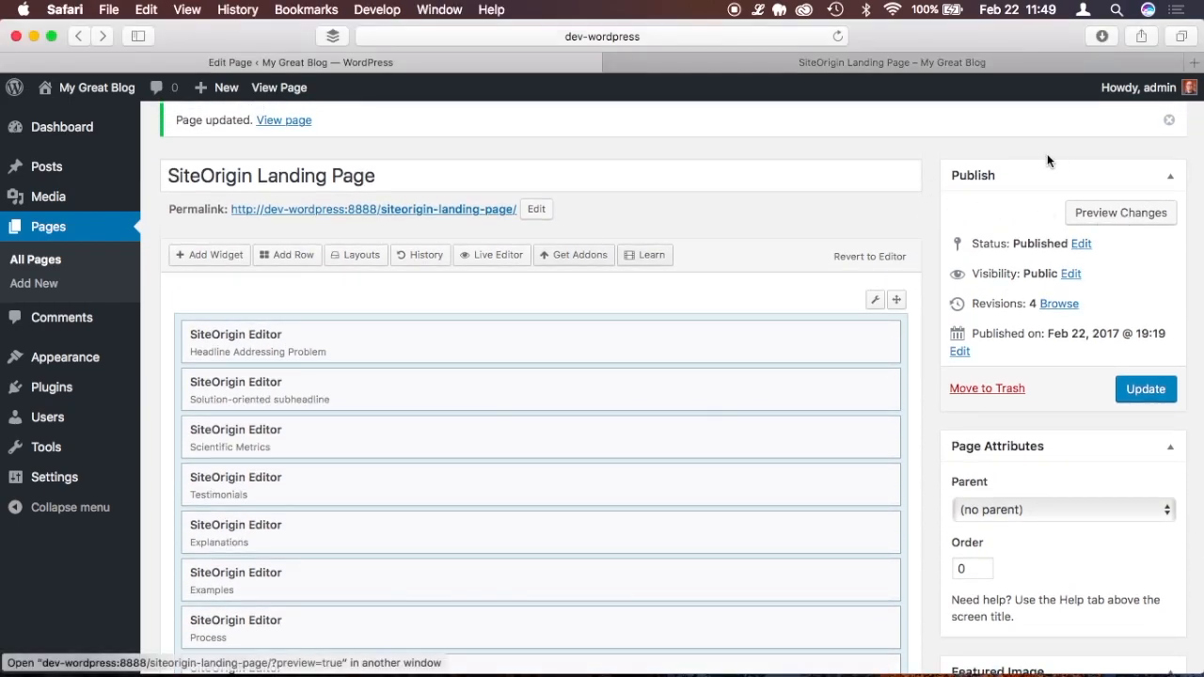
click(1119, 214)
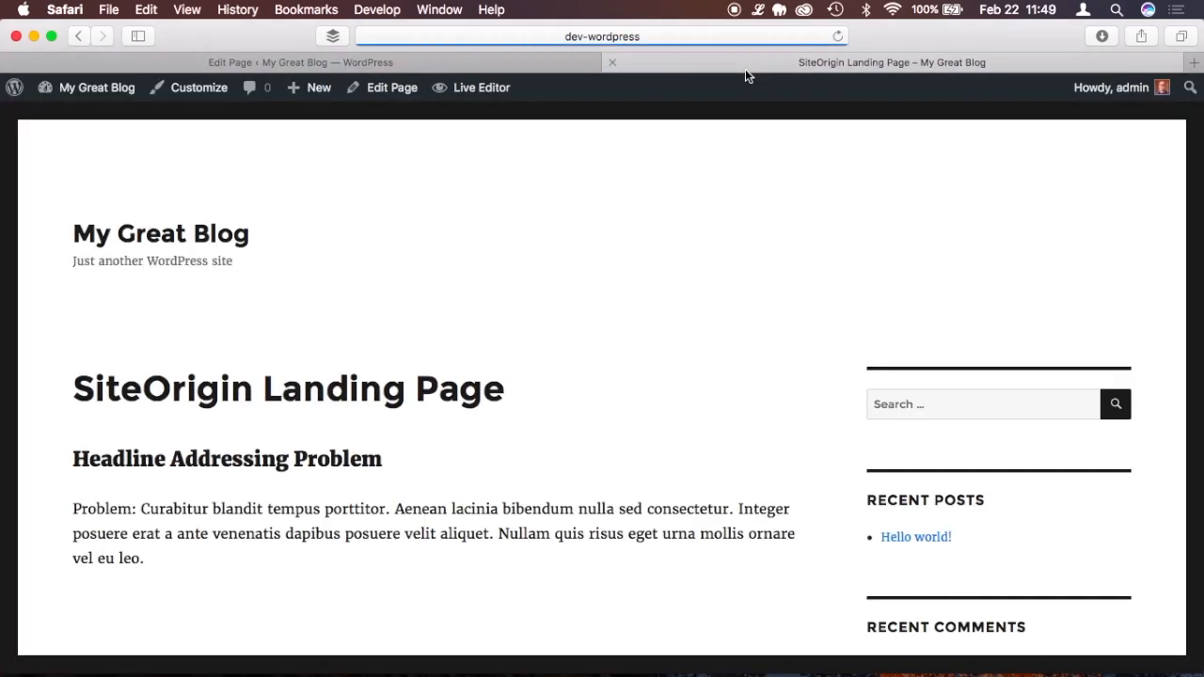
scroll(655, 299, down, 1)
scroll(655, 302, down, 10)
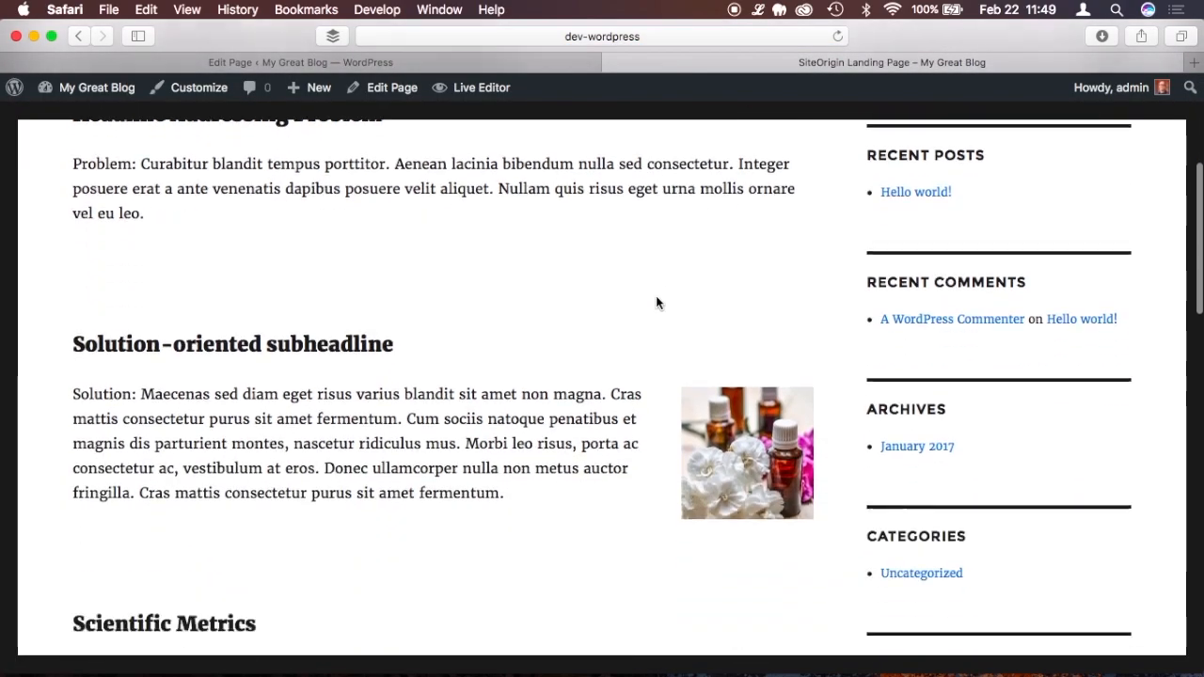
scroll(656, 302, down, 6)
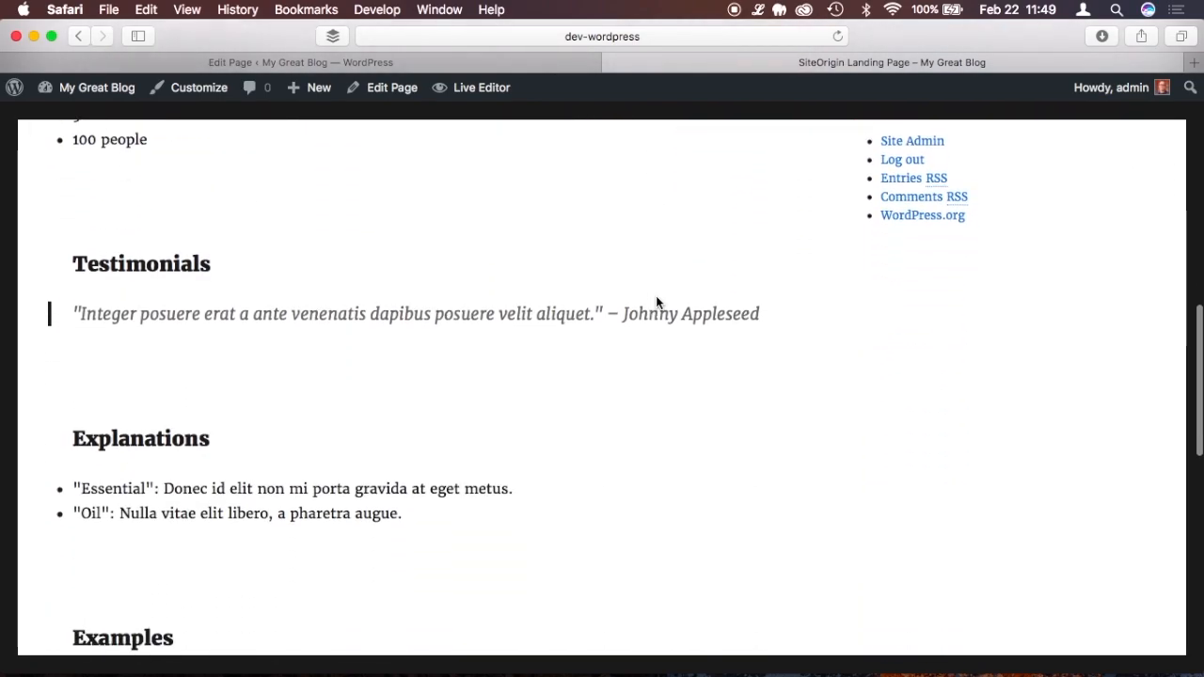
scroll(655, 302, down, 7)
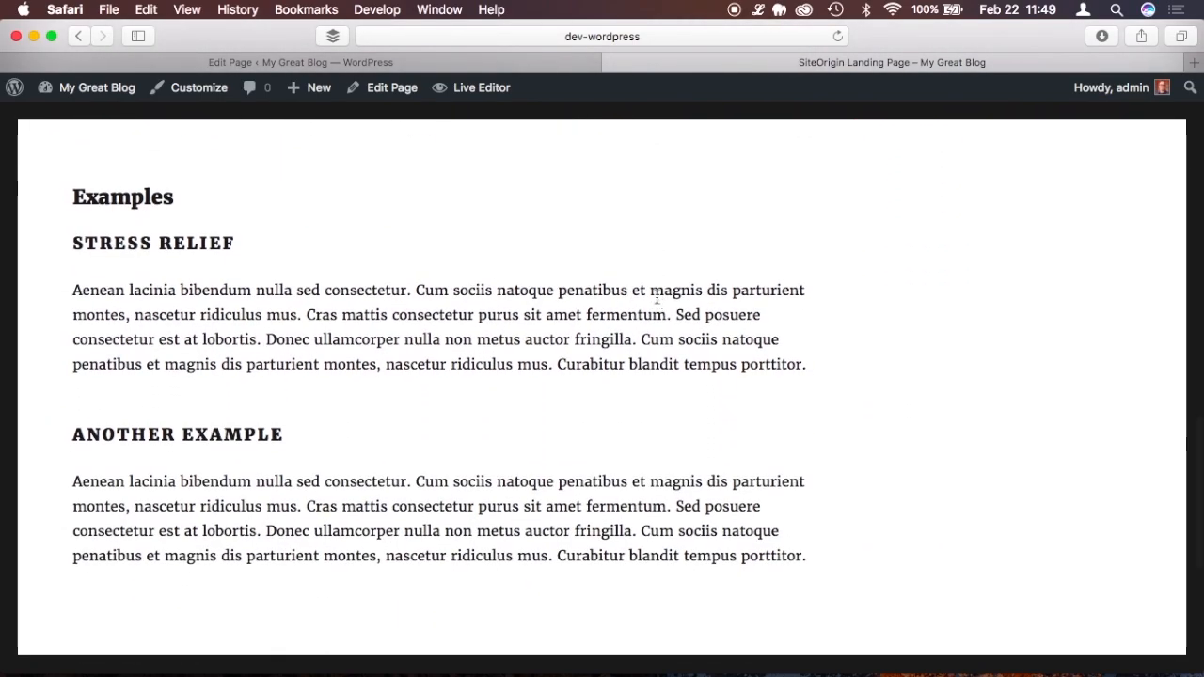
scroll(657, 298, up, 6)
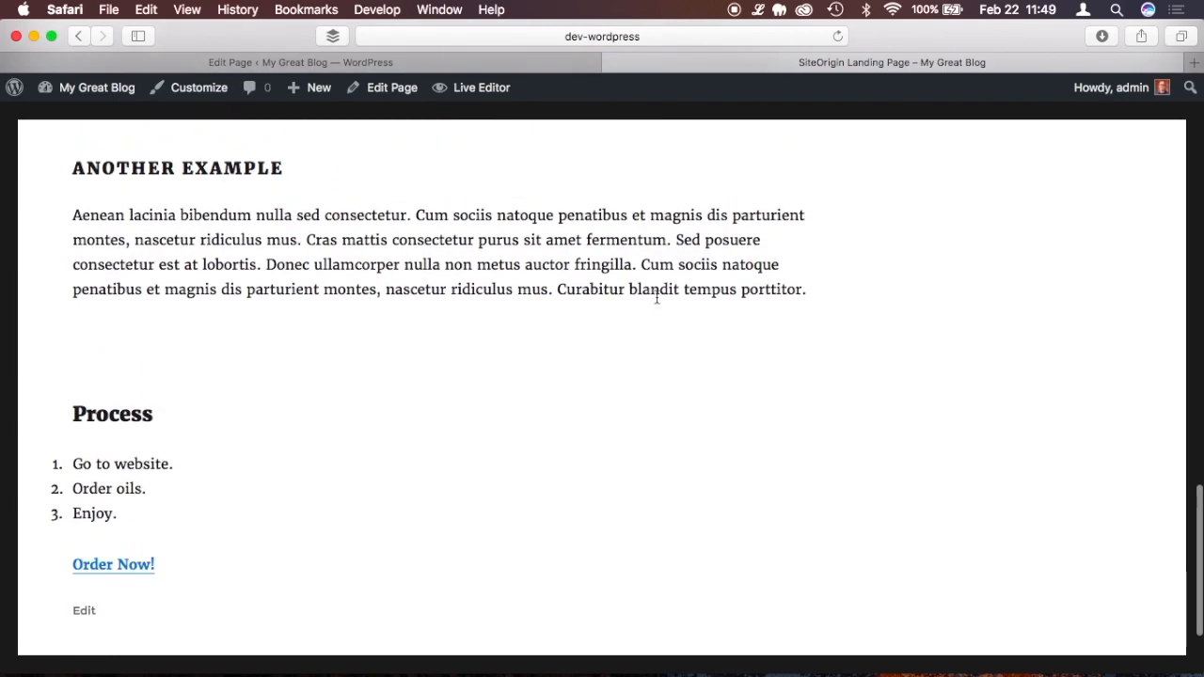
scroll(656, 302, up, 6)
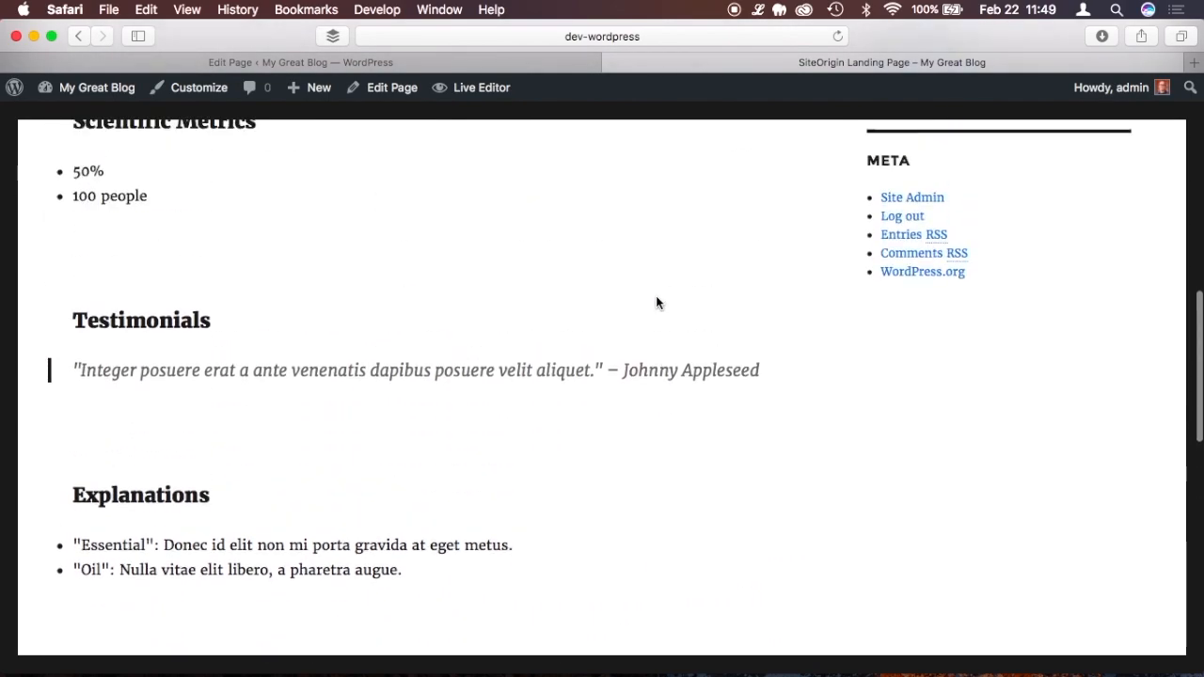
scroll(655, 302, up, 2)
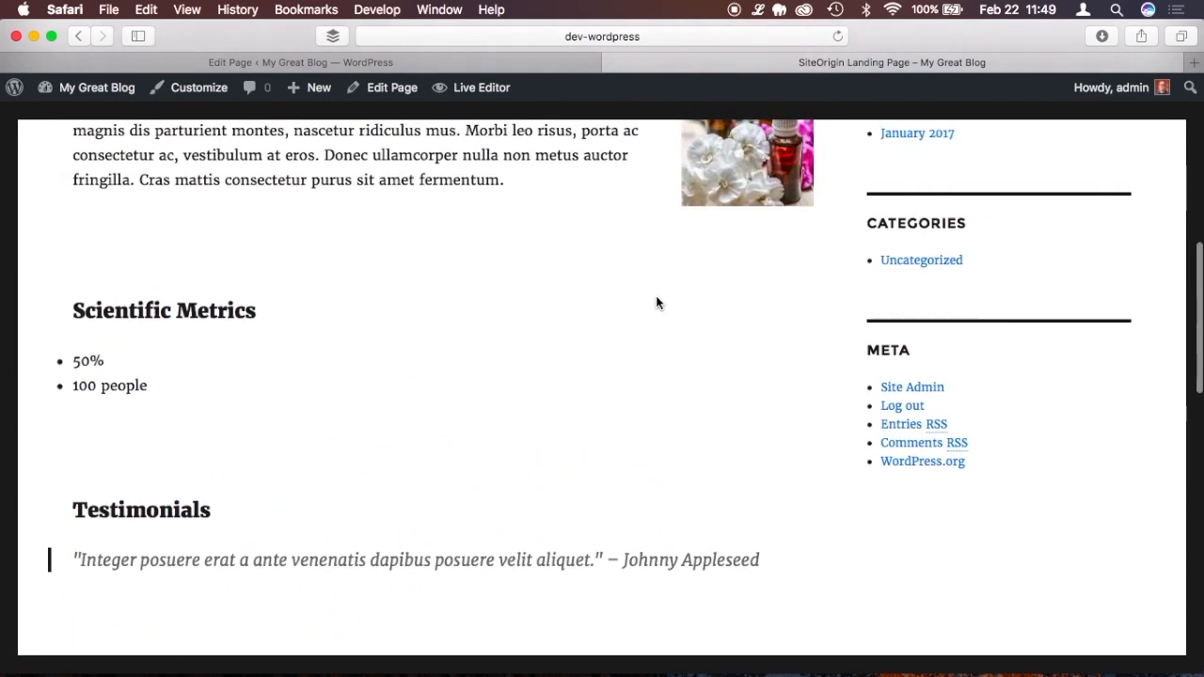
scroll(615, 200, up, 3)
- Return to the page editor and update the SiteOrigin Landing Page
click(527, 63)
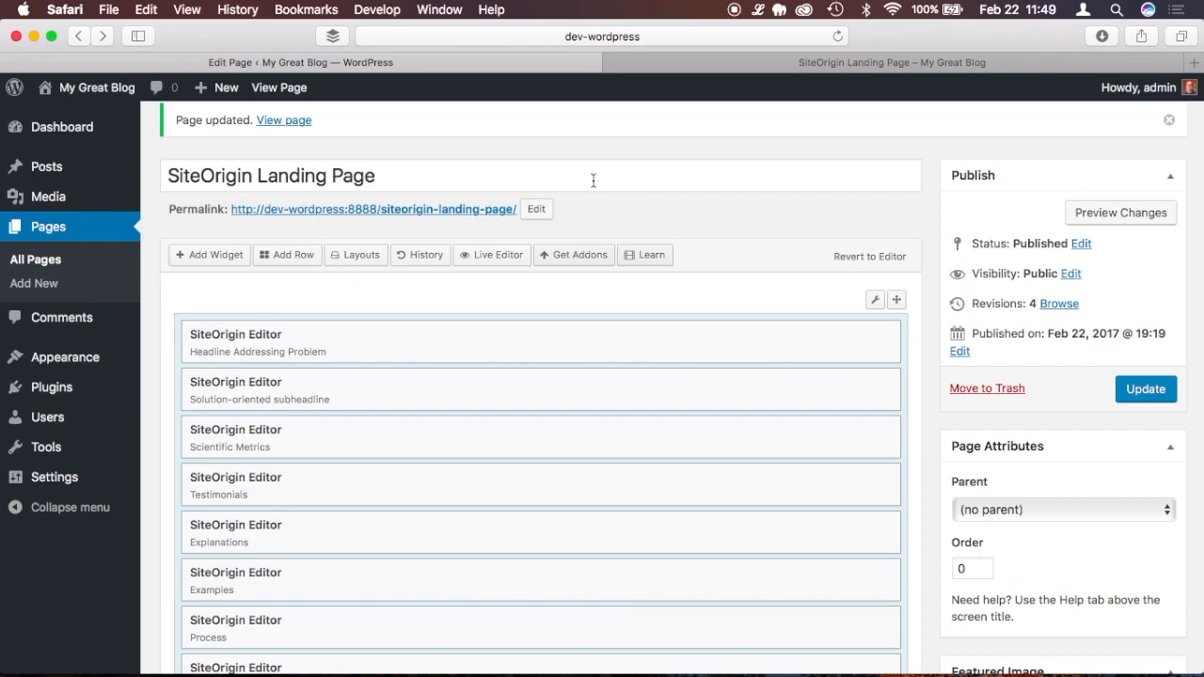
scroll(931, 252, up, 2)
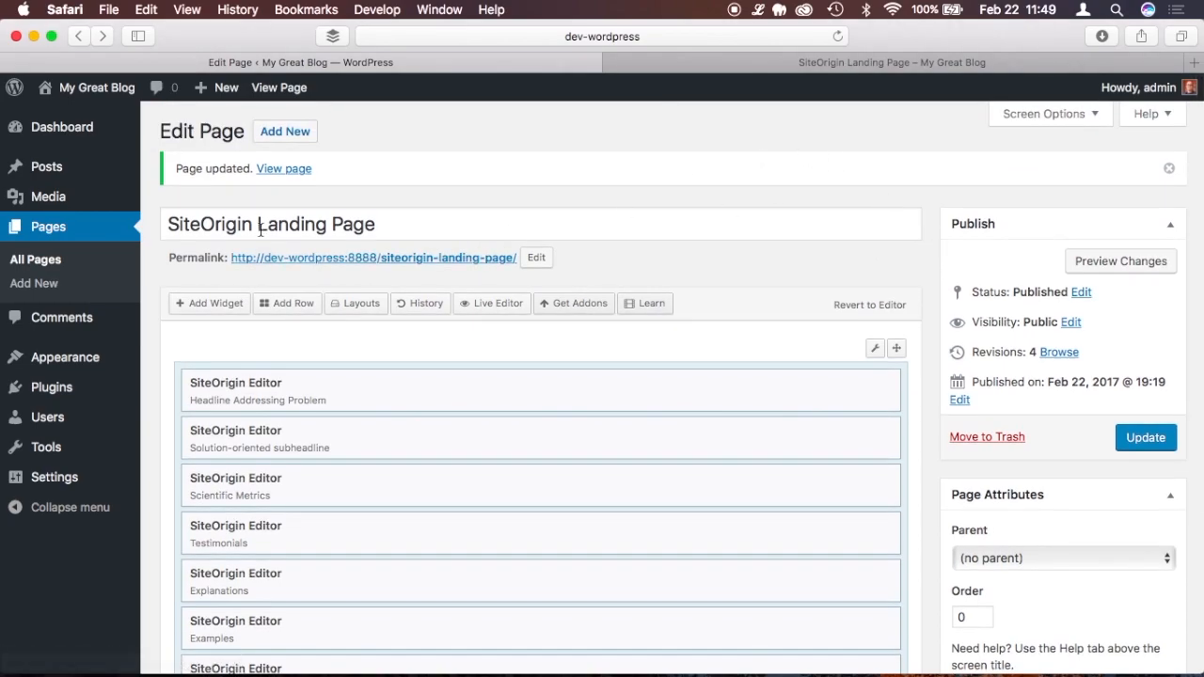
click(1154, 439)
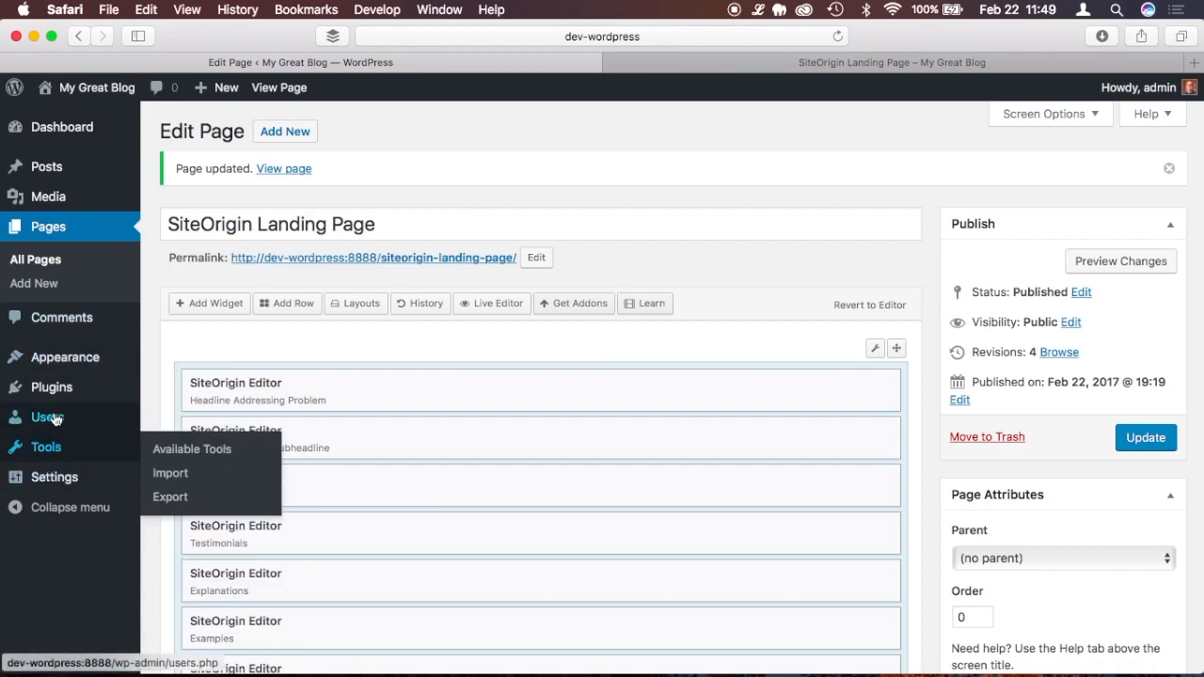
- Open the SiteOrigin Widgets Bundle management page and examine which widgets are available and active
mouse_move(122, 394)
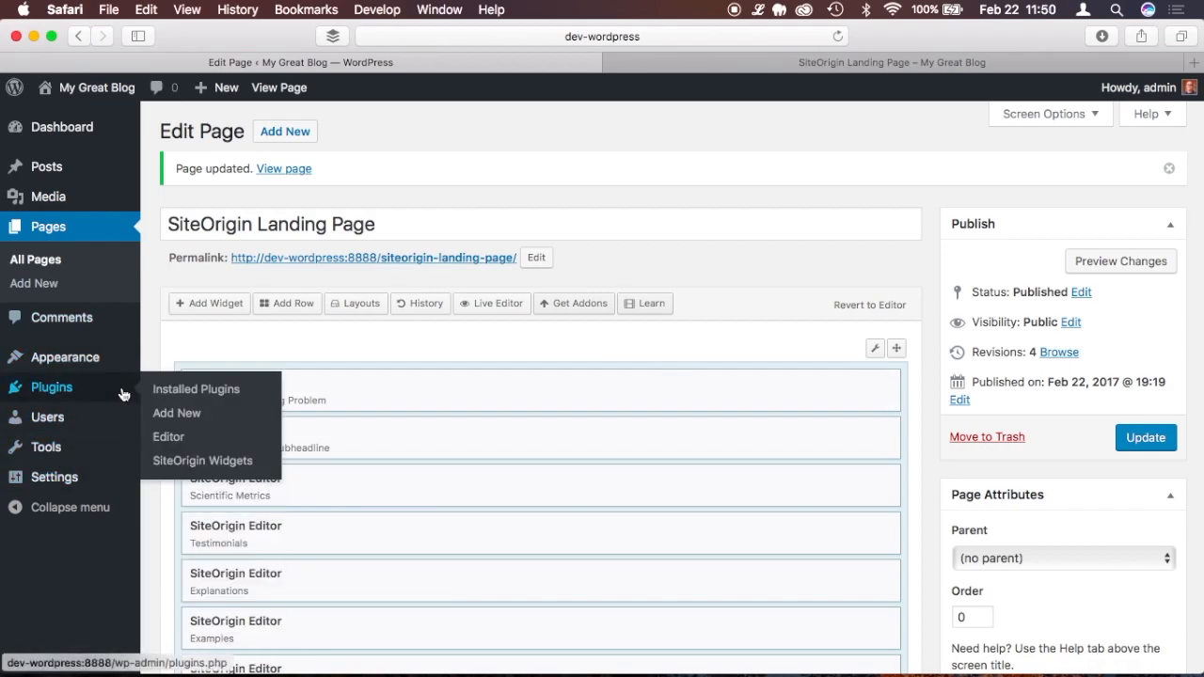
click(174, 461)
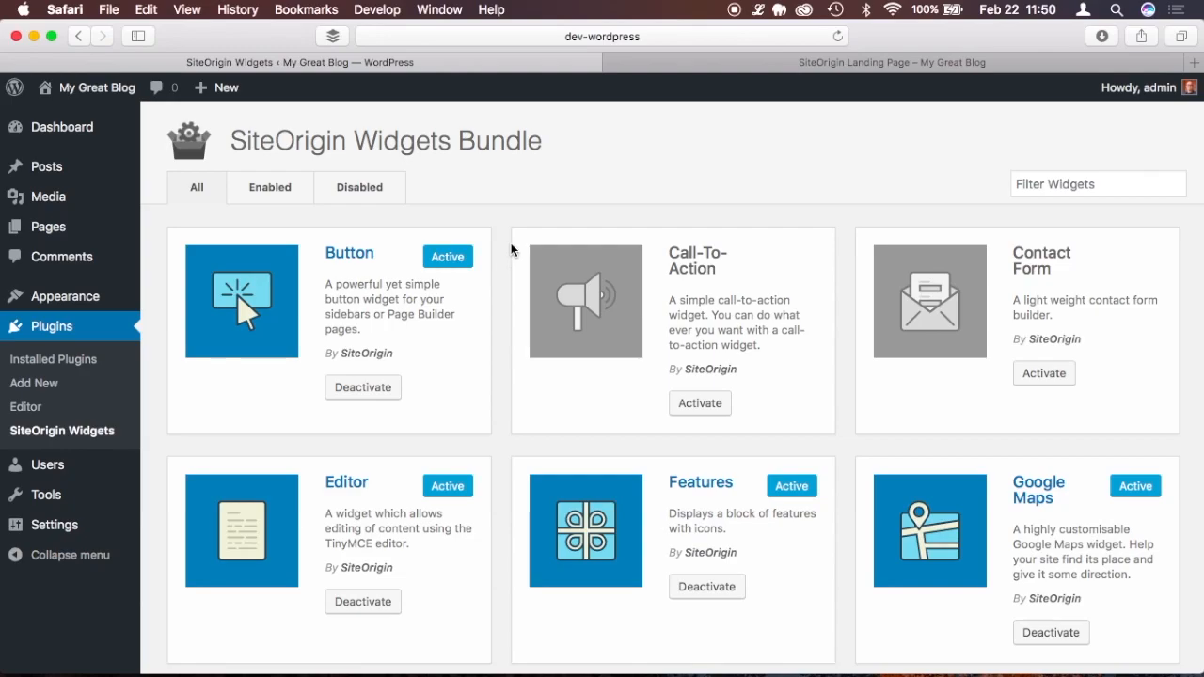
scroll(498, 246, down, 3)
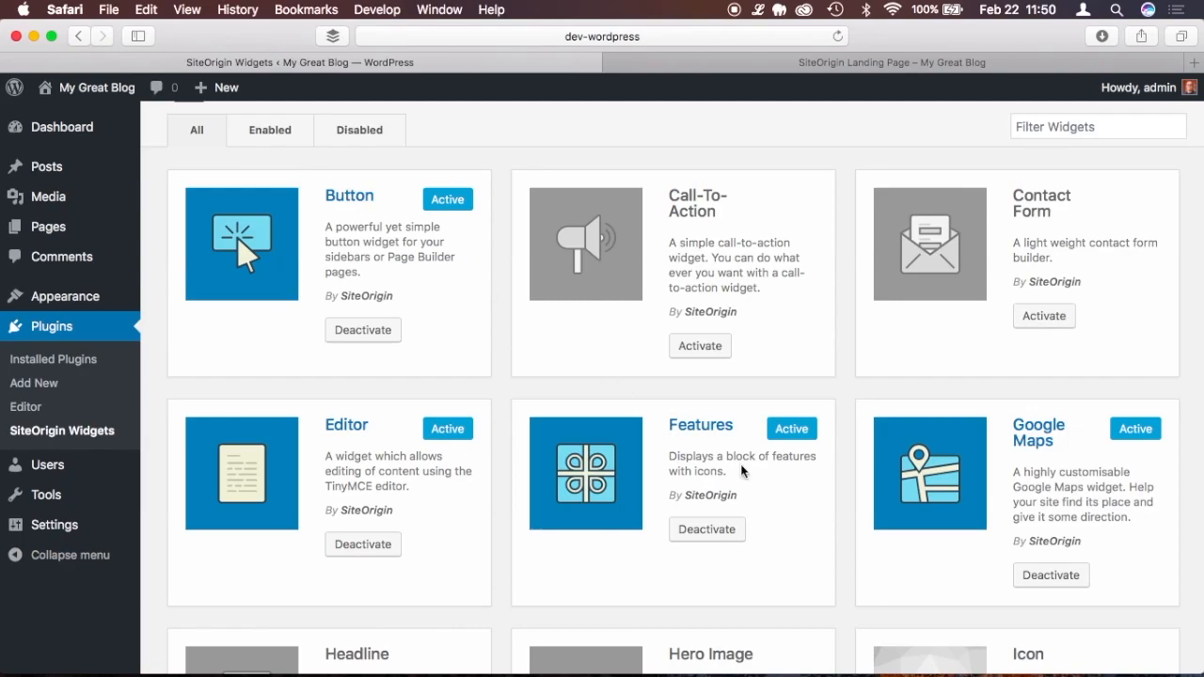
scroll(742, 470, down, 3)
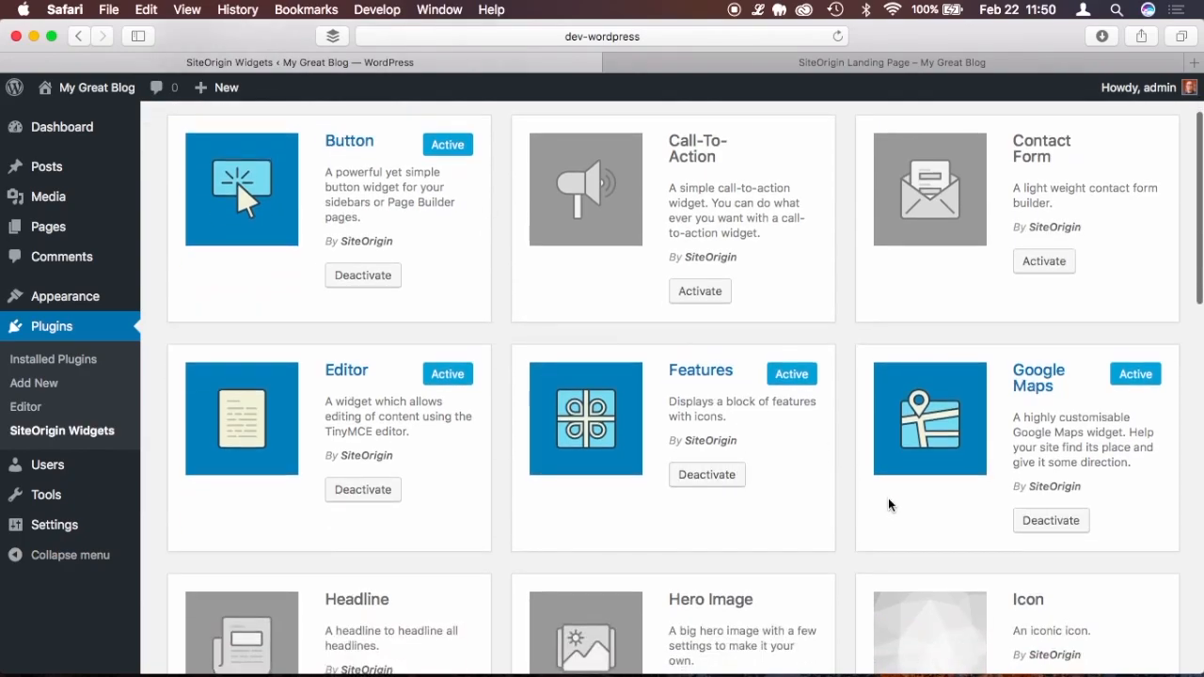
scroll(1062, 470, down, 5)
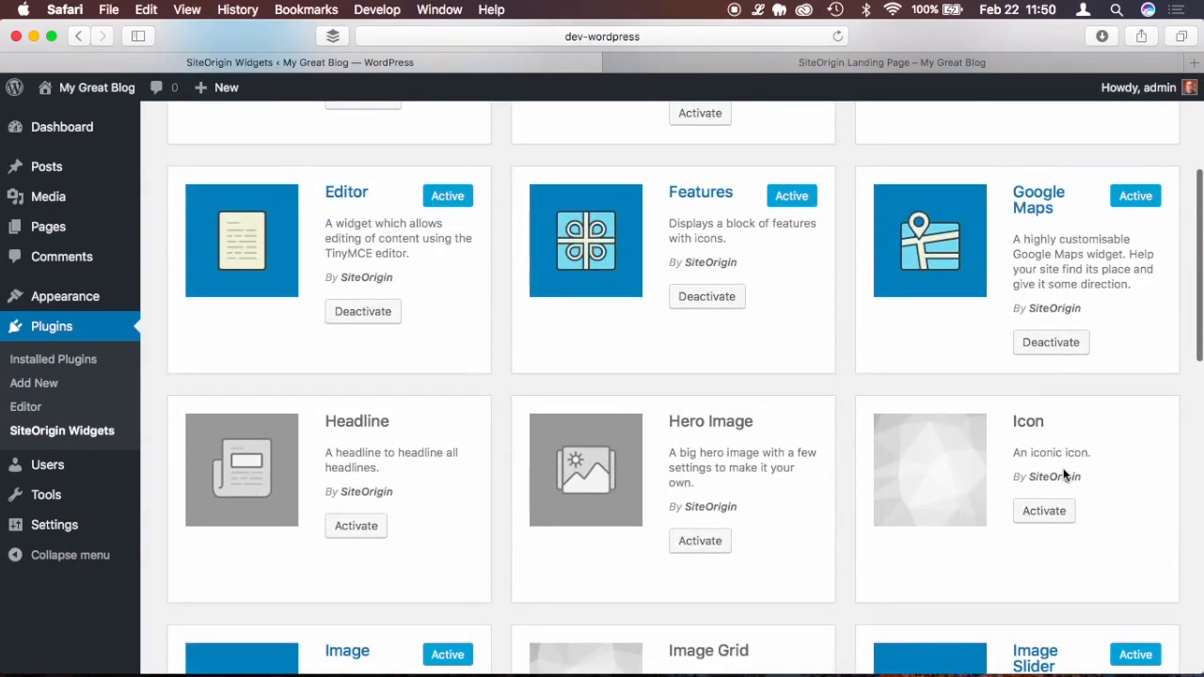
scroll(1063, 475, down, 2)
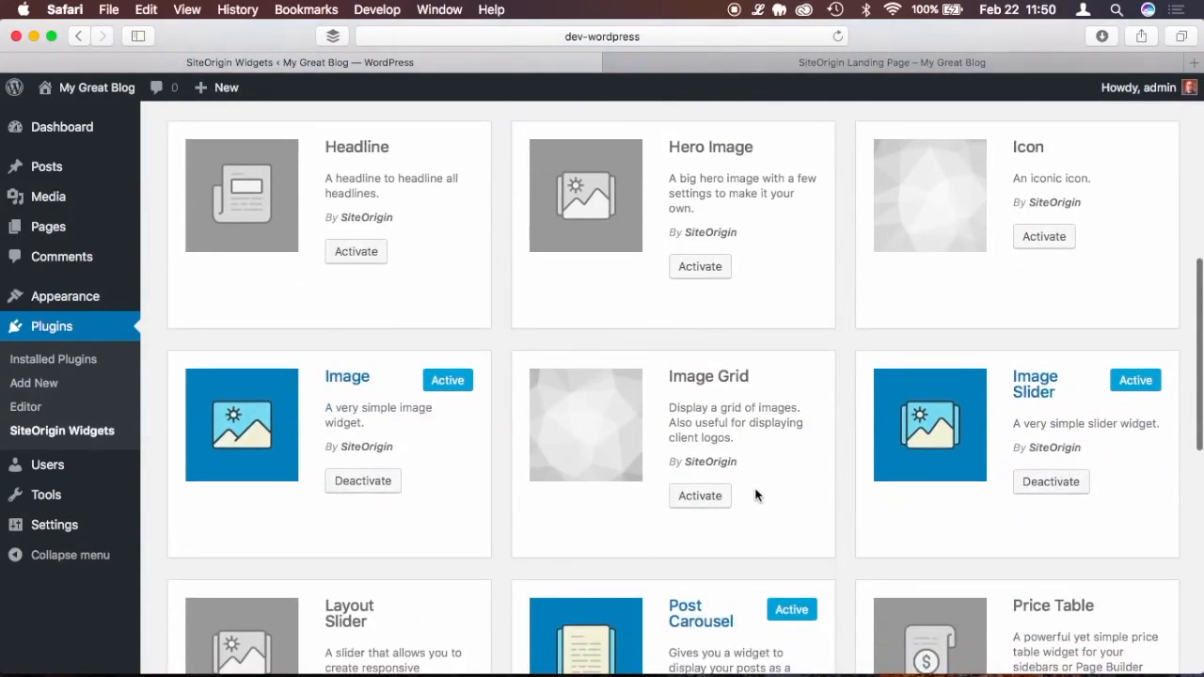
scroll(756, 495, down, 8)
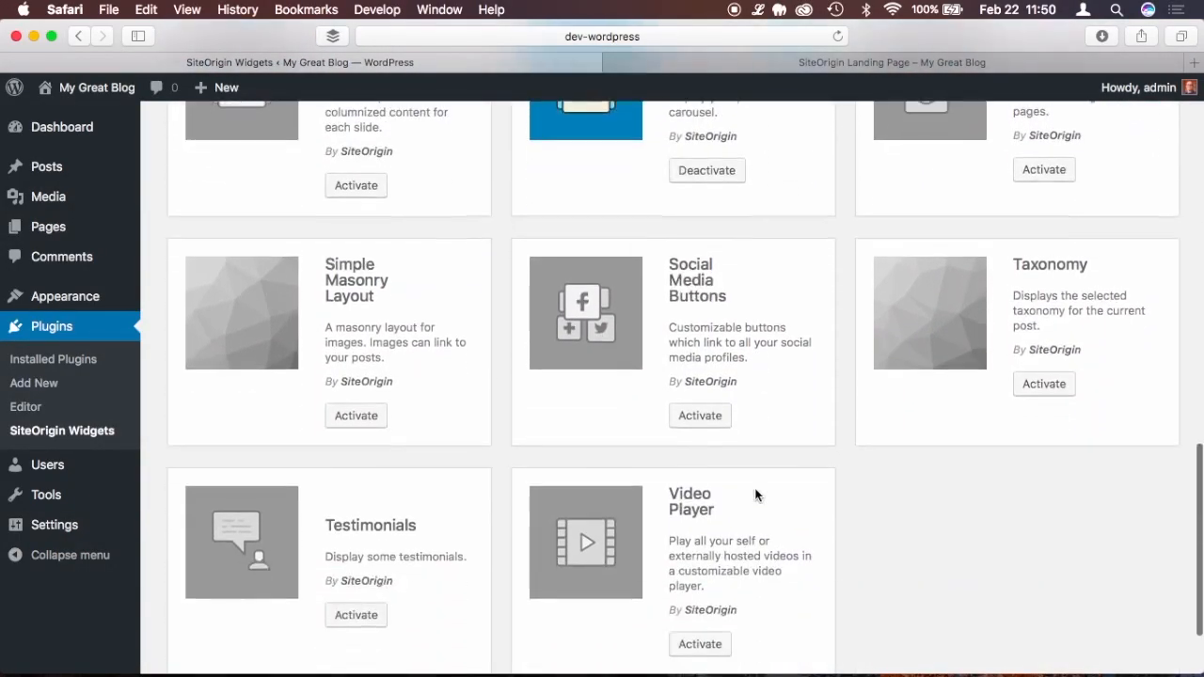
scroll(755, 496, up, 3)
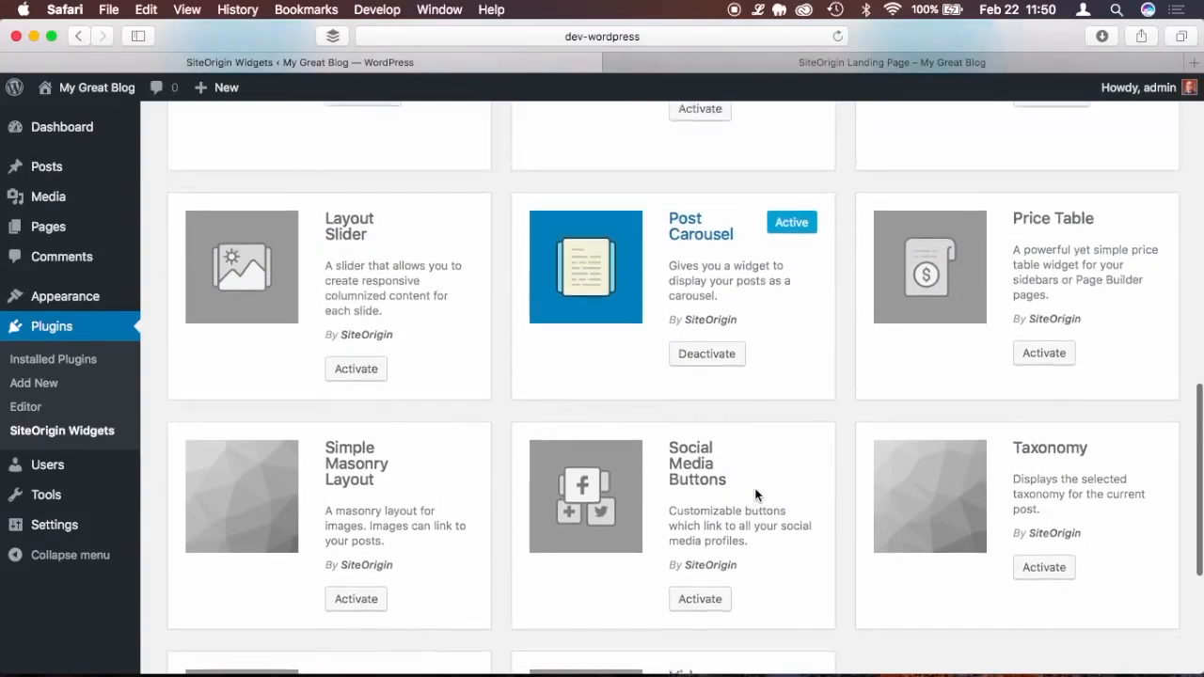
scroll(755, 495, up, 15)
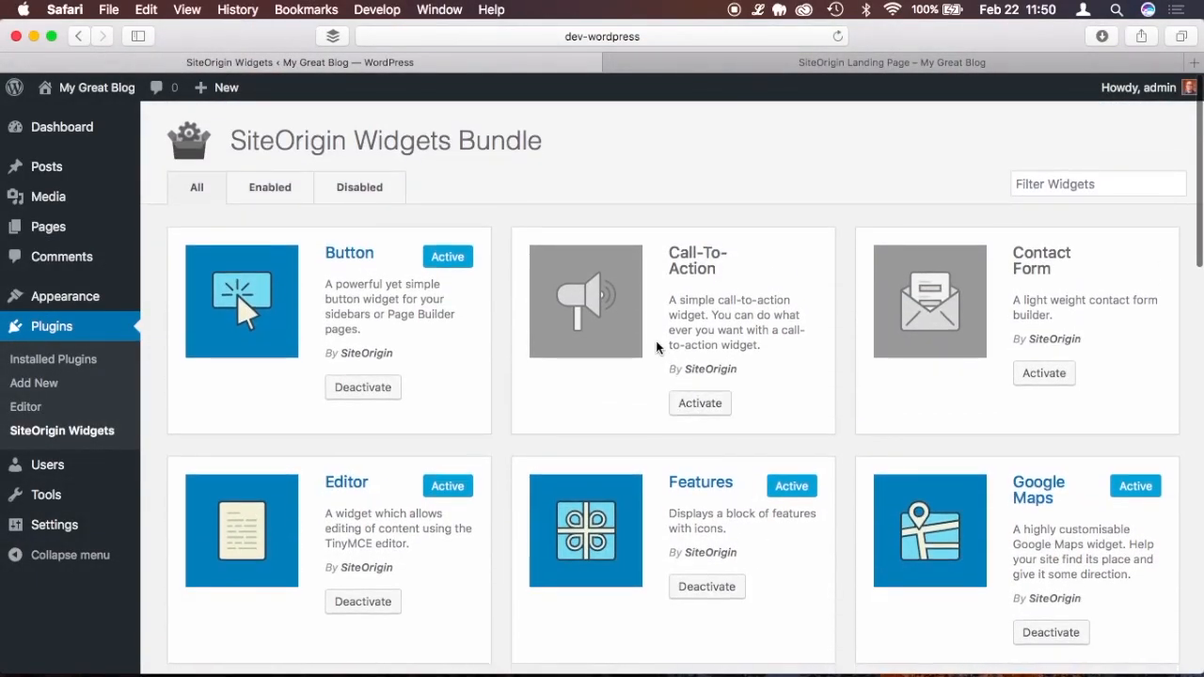
- Activate the Call-To-Action, Headline, Hero Image and Icon widgets in the SiteOrigin Widgets Bundle
click(710, 406)
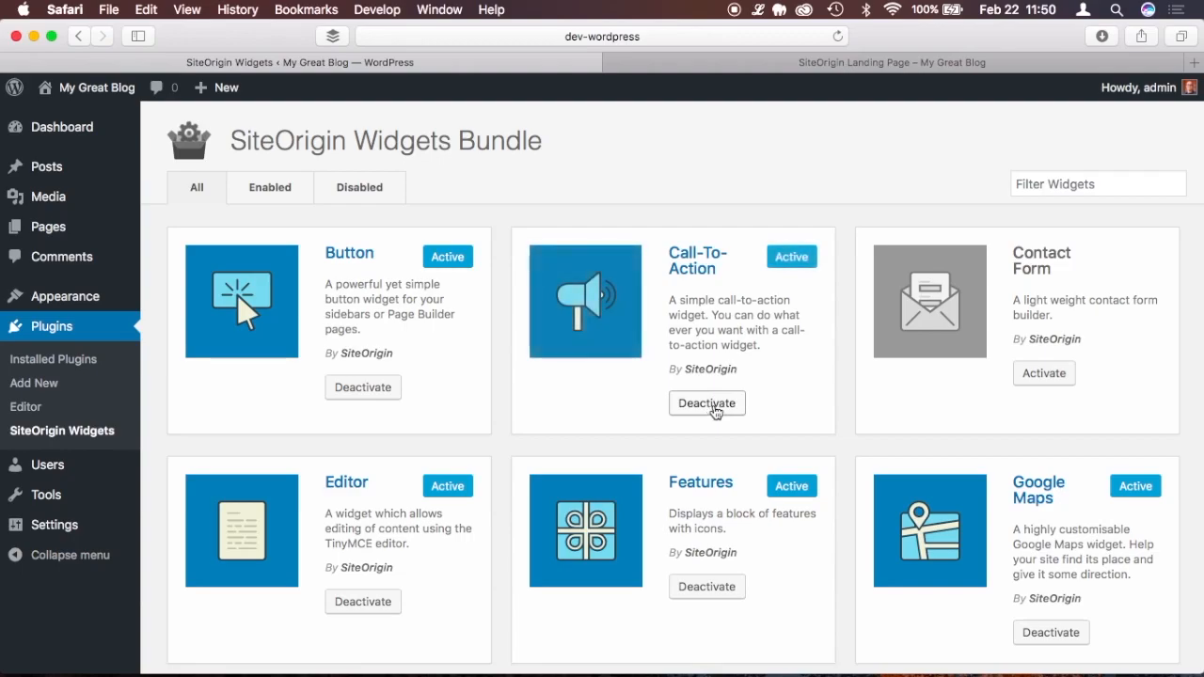
scroll(846, 421, down, 1)
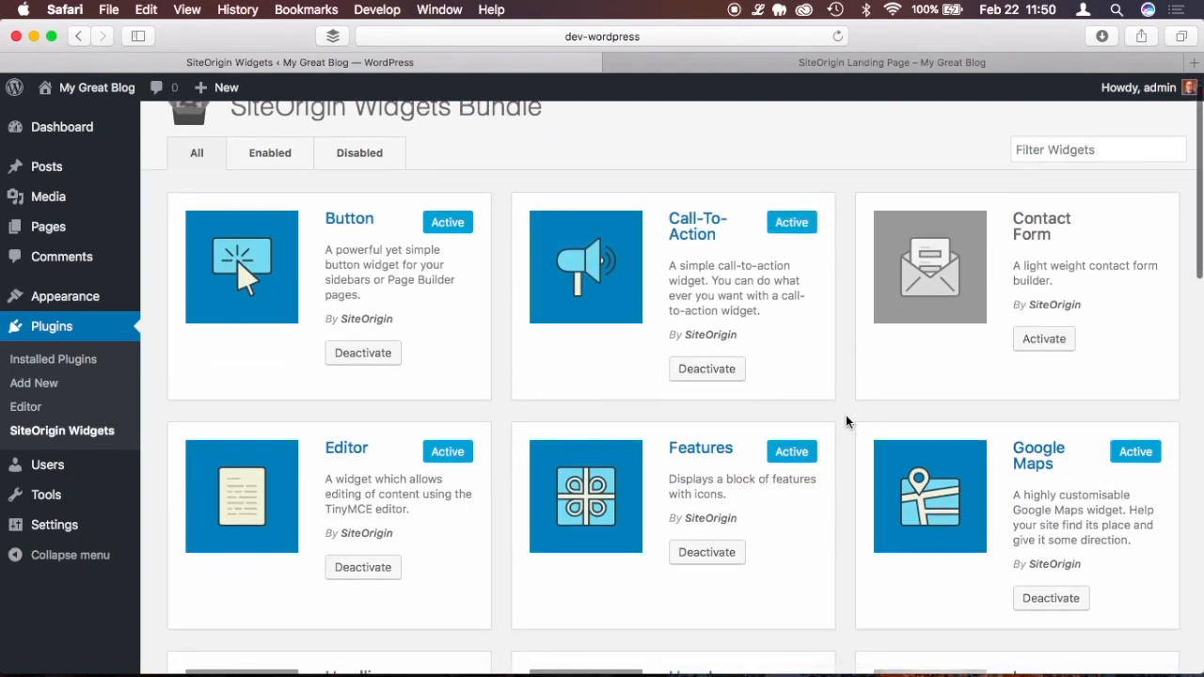
scroll(1049, 352, down, 1)
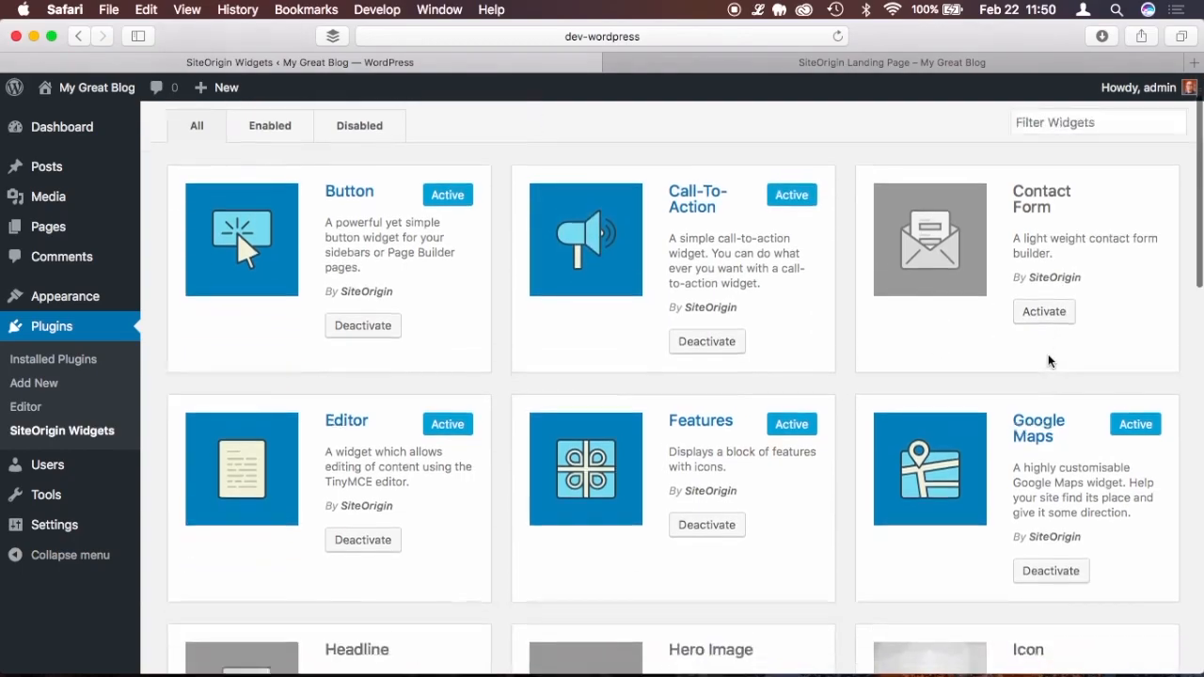
scroll(1048, 358, down, 8)
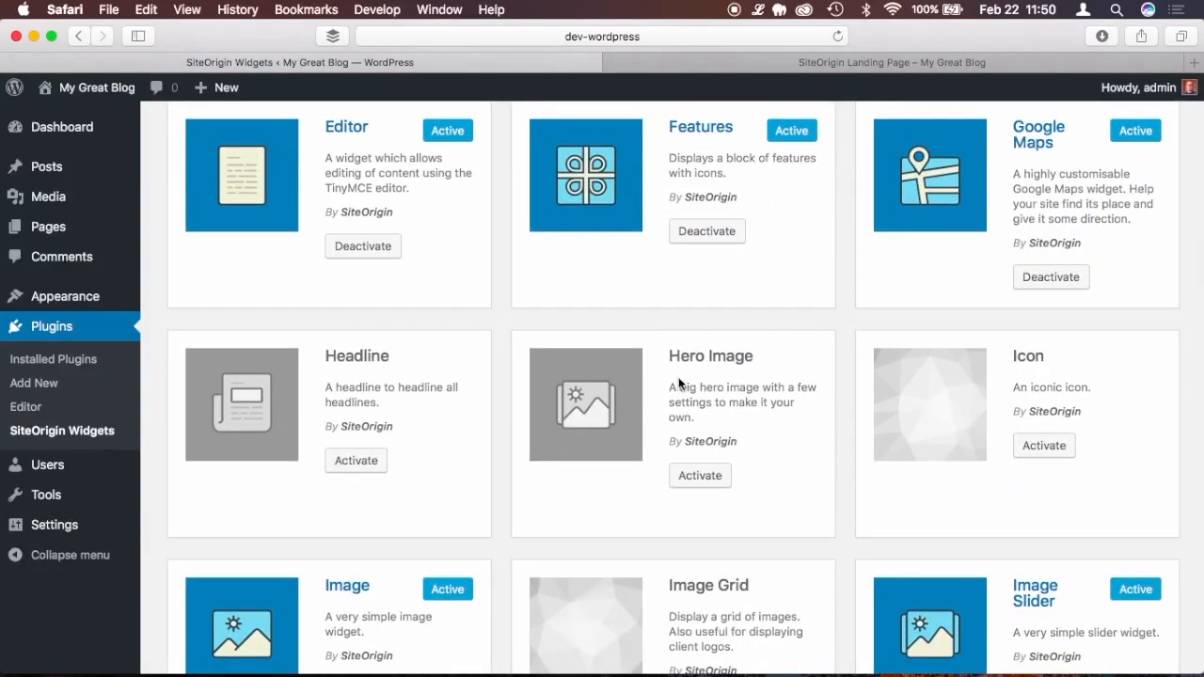
scroll(503, 324, down, 1)
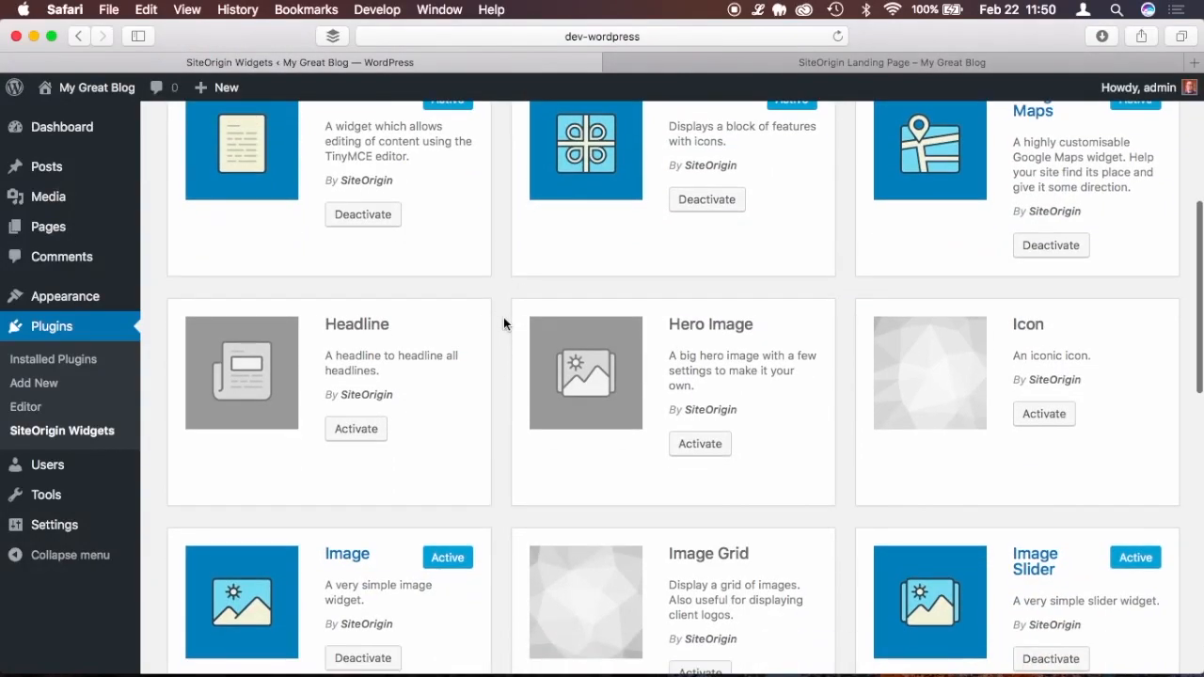
click(332, 434)
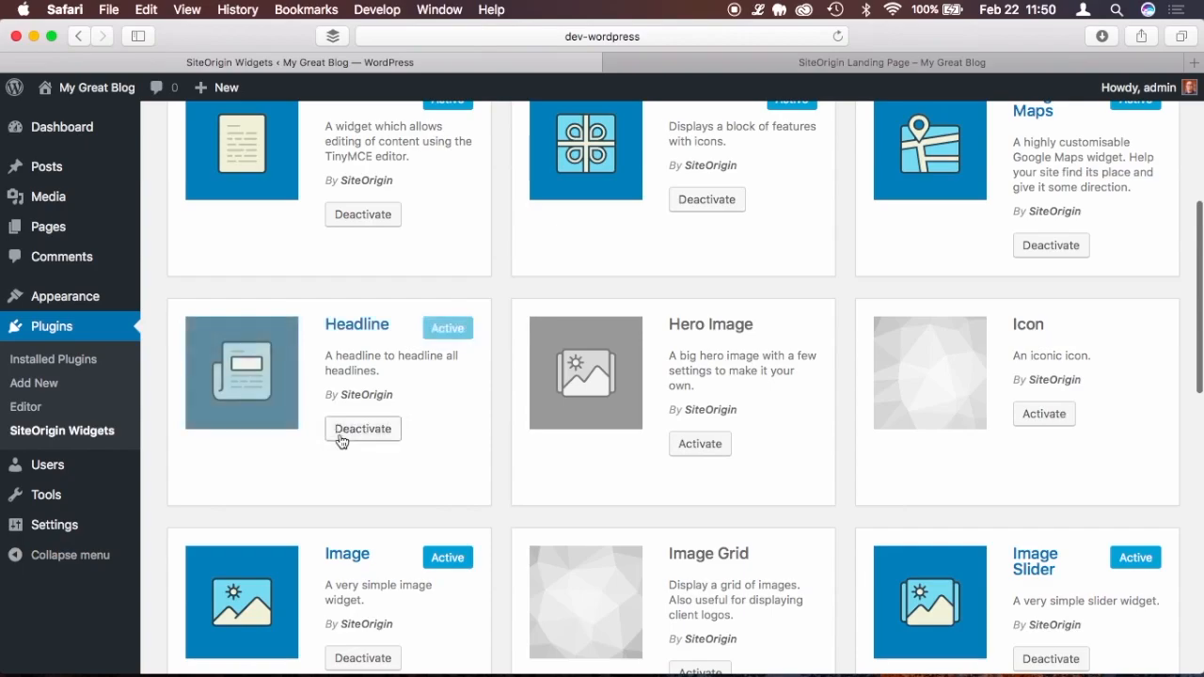
click(706, 442)
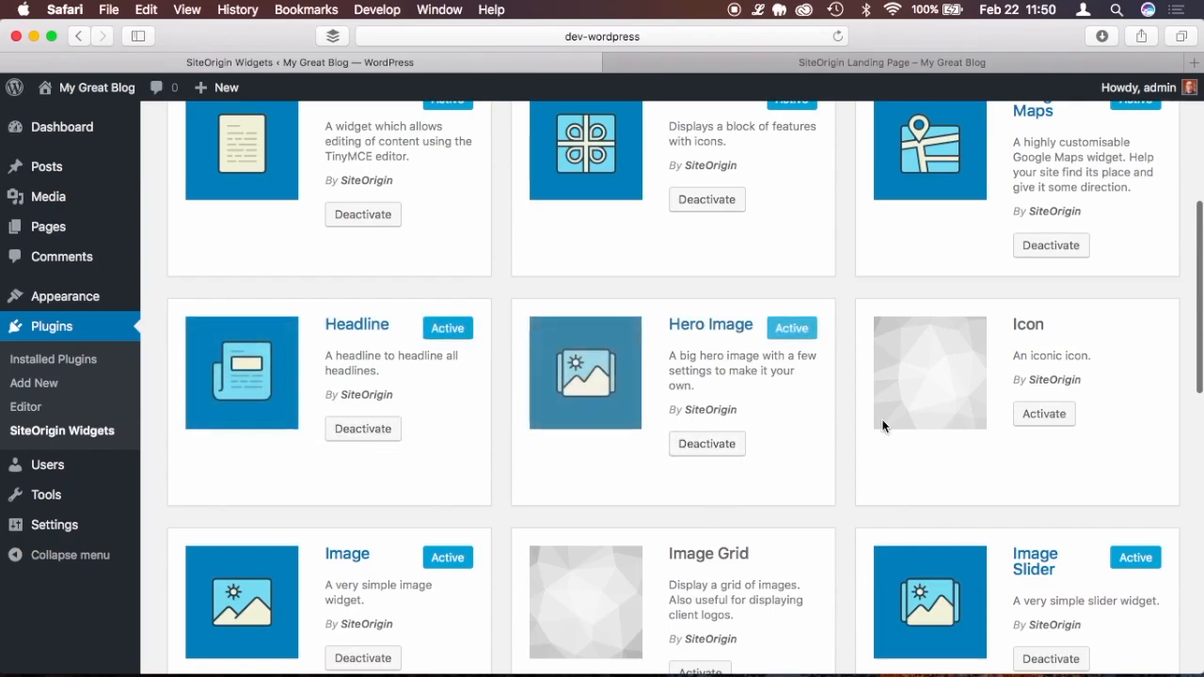
click(1039, 420)
- Activate the Image Grid and Layout Slider widgets in the bundle
scroll(889, 495, down, 3)
scroll(889, 497, down, 2)
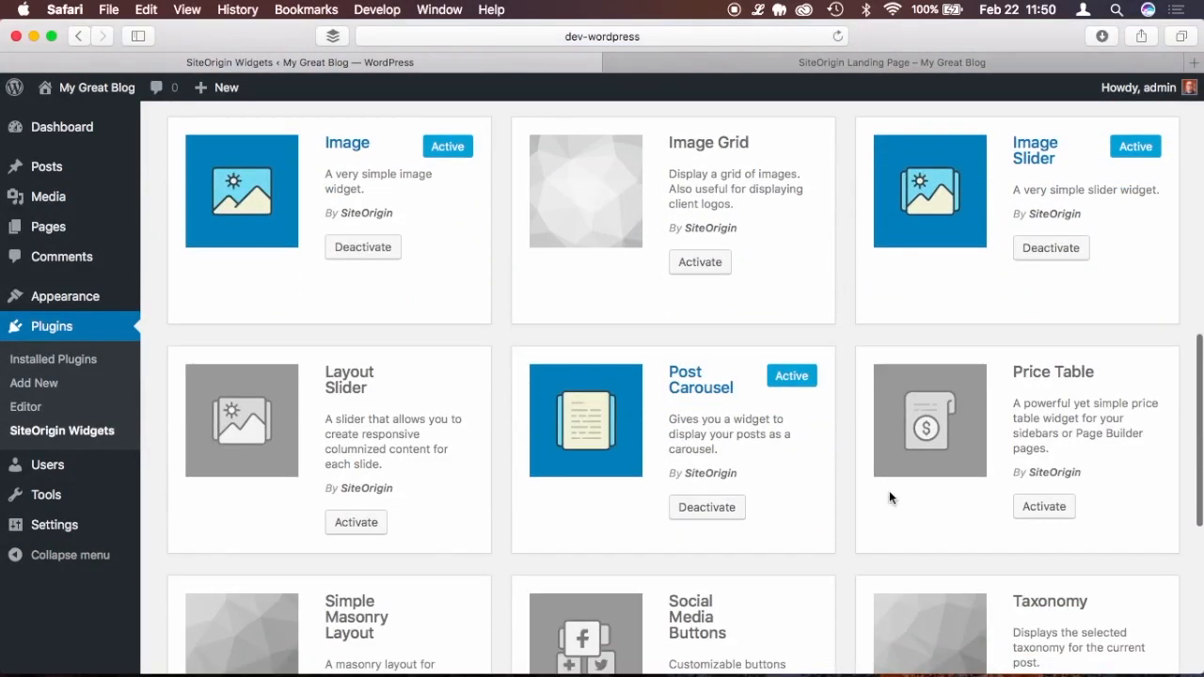
click(697, 264)
scroll(446, 403, down, 3)
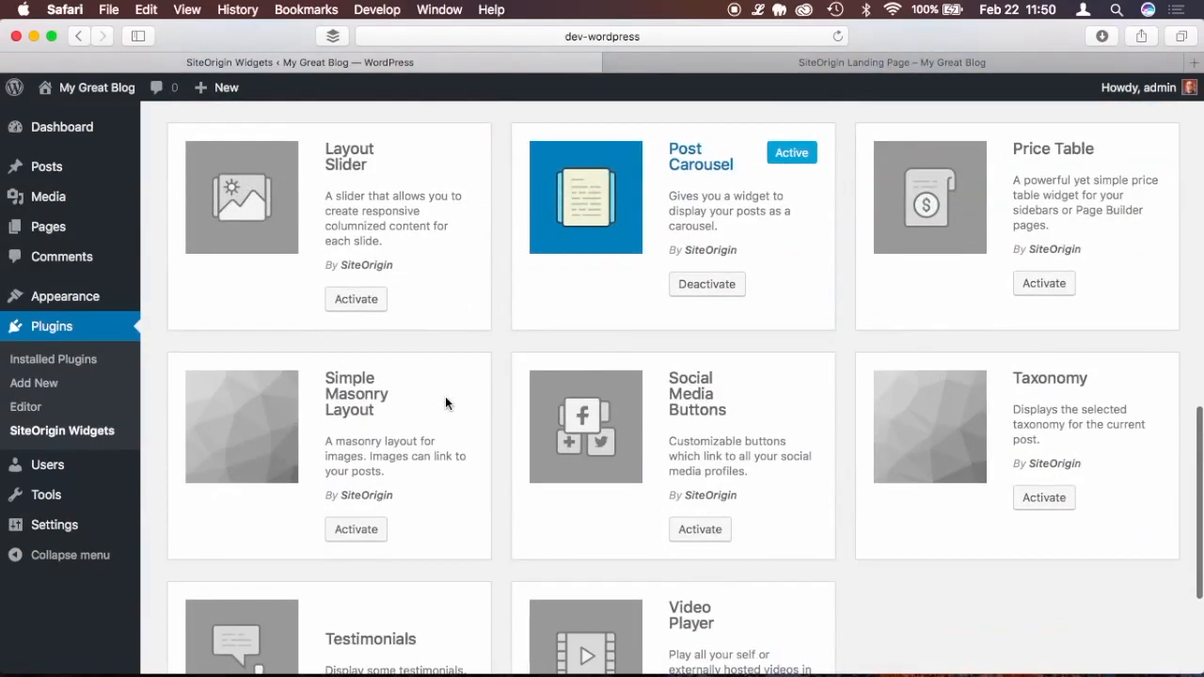
click(363, 297)
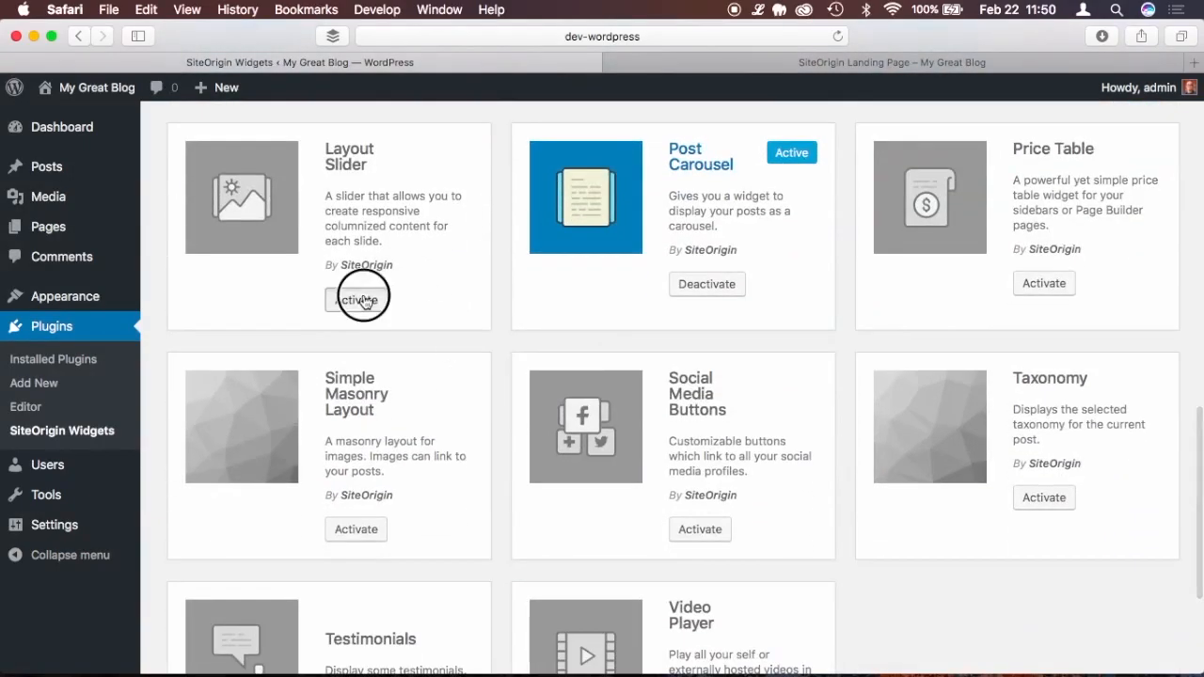
- Activate the Testimonials and Video Player widgets at the end of the bundle list
scroll(840, 430, down, 3)
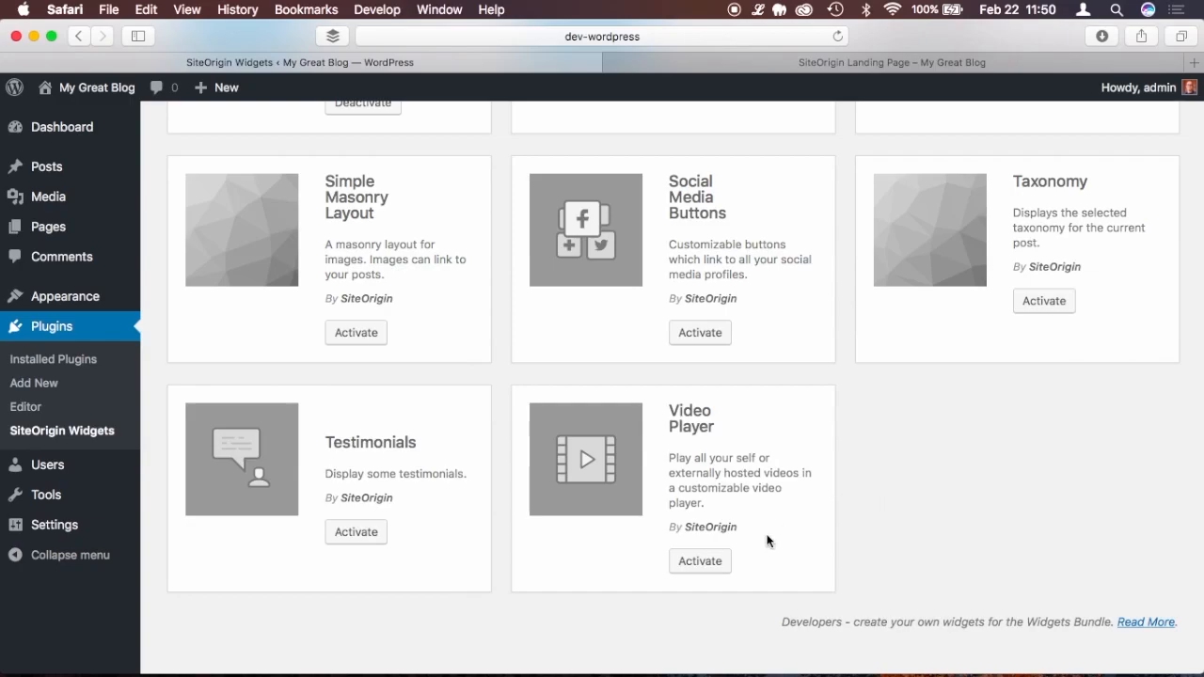
click(359, 536)
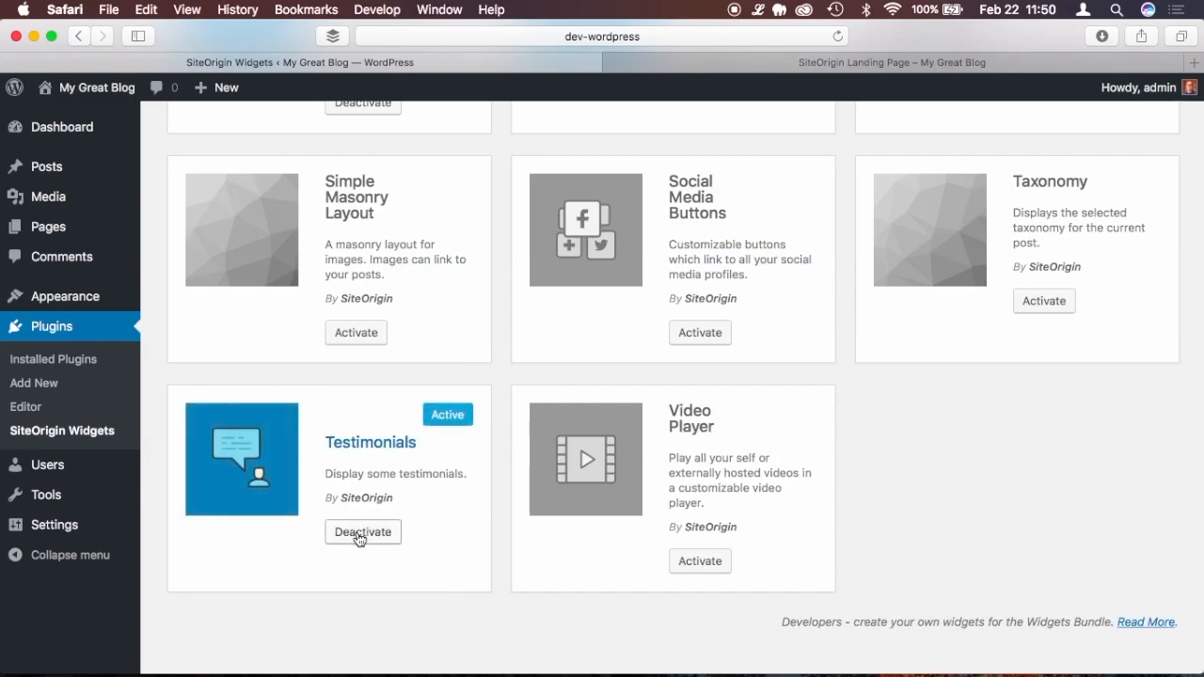
click(700, 561)
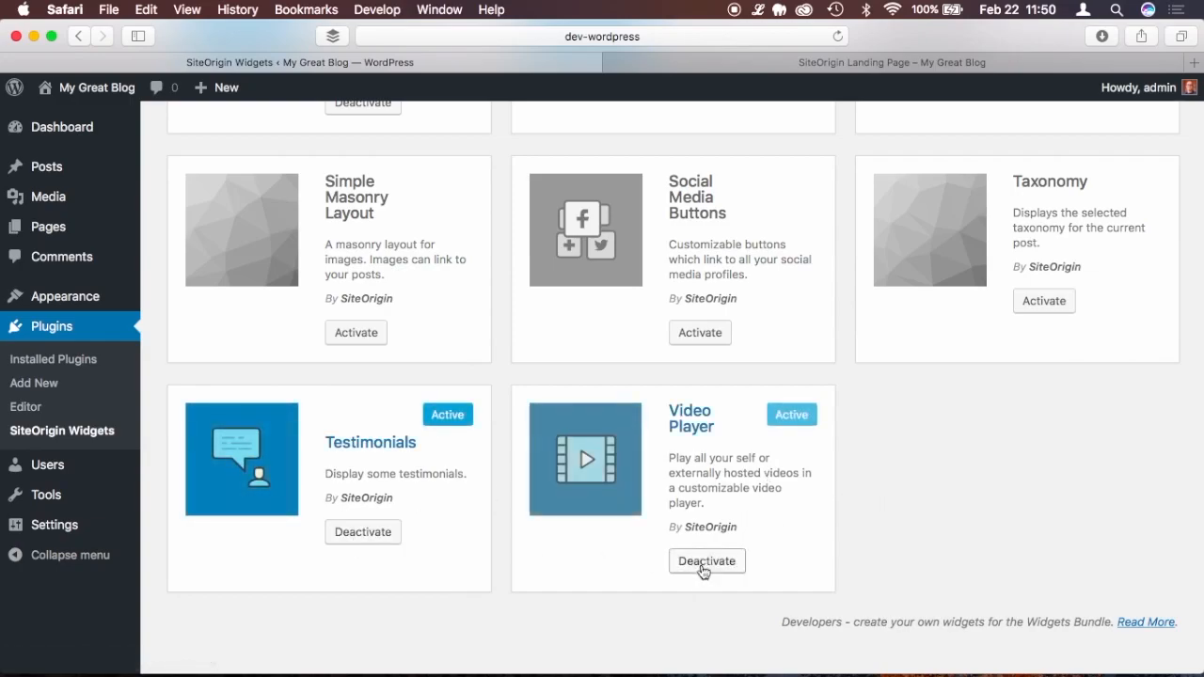
- Activate the Taxonomy, Social Media Buttons and Simple Masonry Layout widgets
scroll(1021, 424, up, 2)
click(1034, 376)
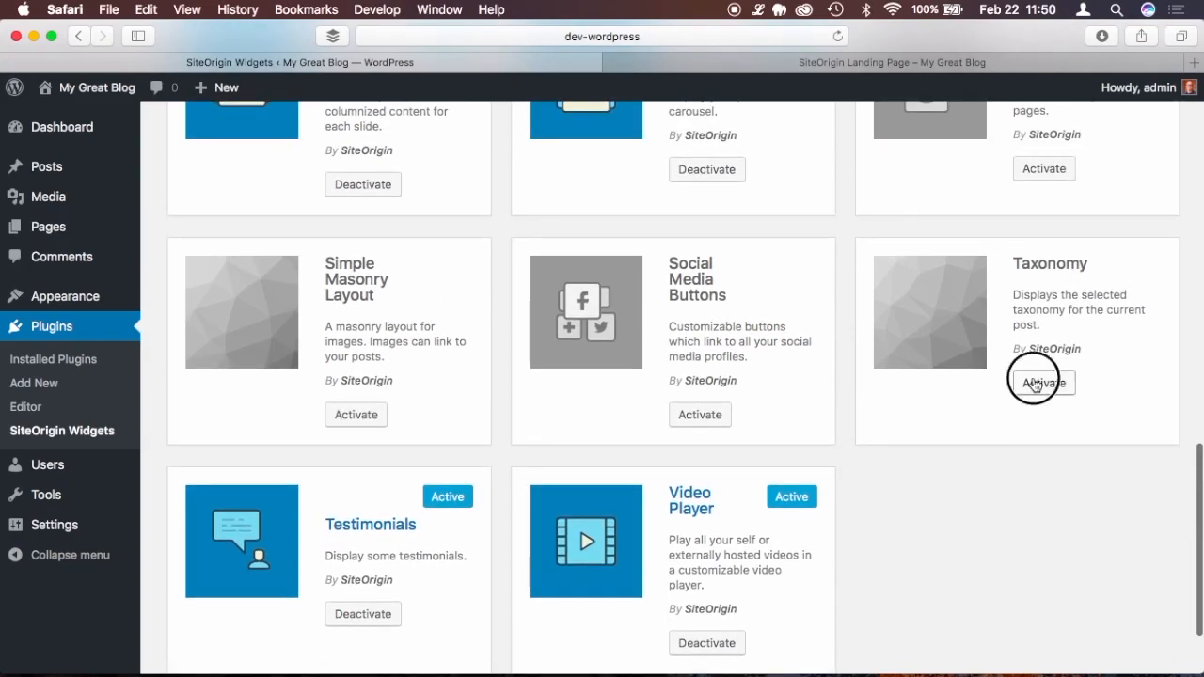
click(701, 408)
click(365, 415)
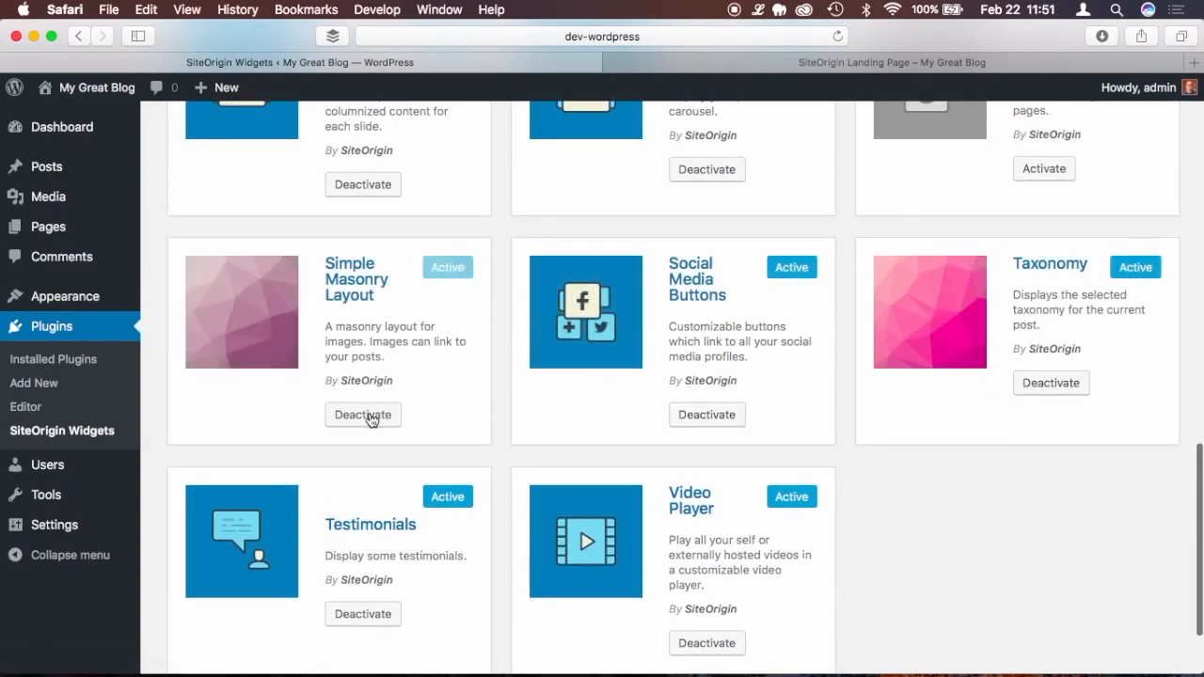
- Activate the remaining inactive Price Table and Contact Form widgets
scroll(844, 293, up, 4)
click(1070, 385)
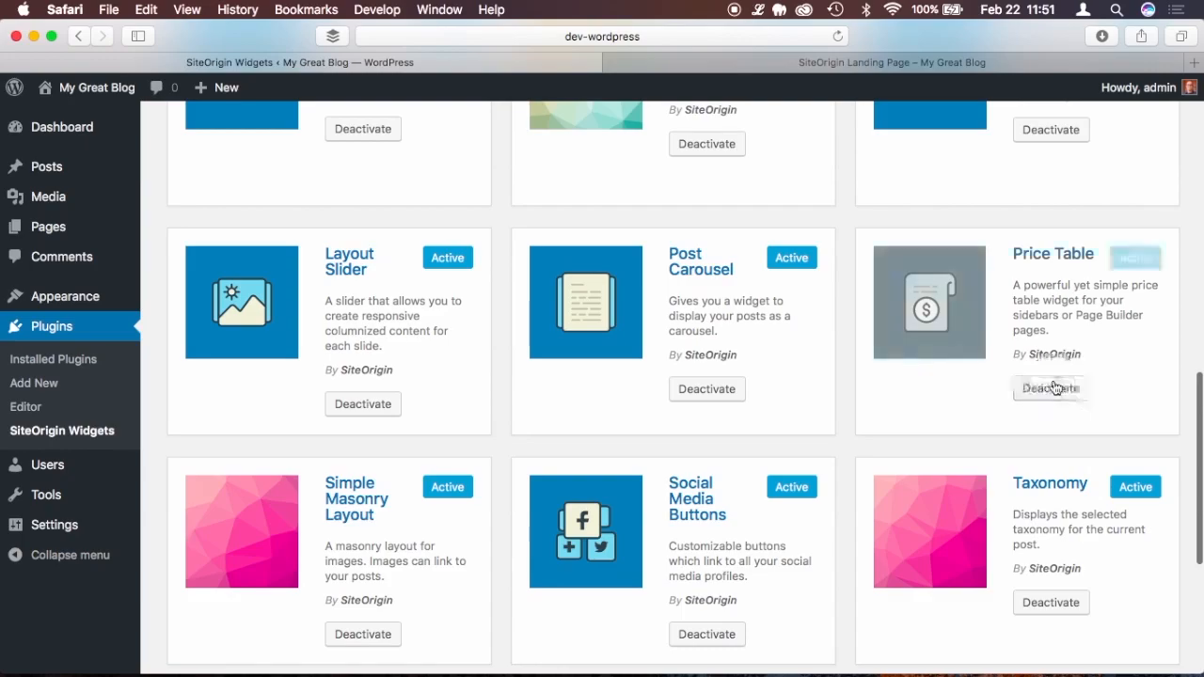
scroll(782, 234, up, 10)
scroll(780, 234, up, 4)
click(1035, 368)
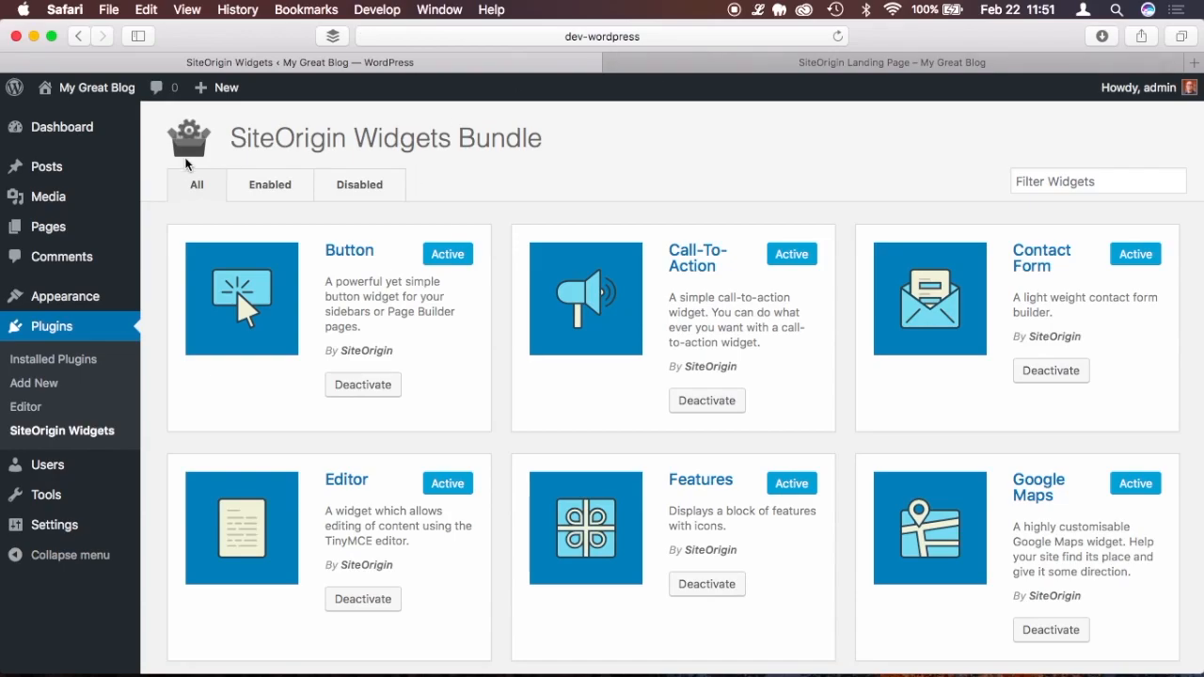
- Close the page preview tab and open the SiteOrigin Landing Page in the Live Editor from the list of all pages
mouse_move(64, 213)
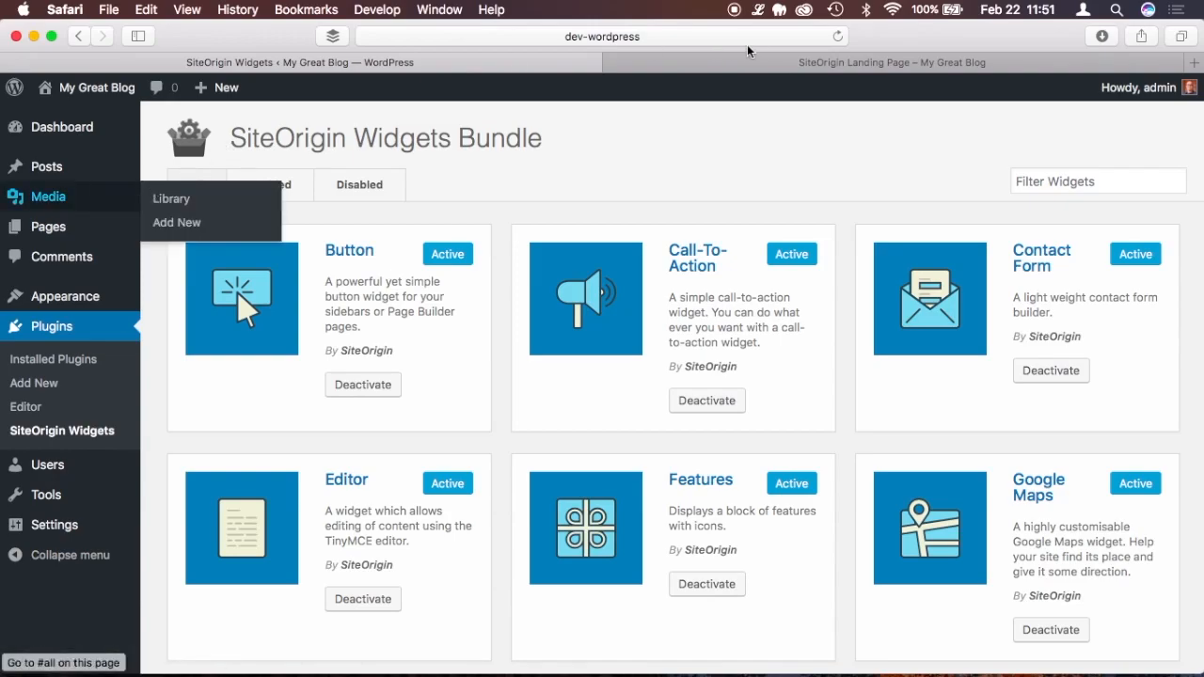
click(612, 62)
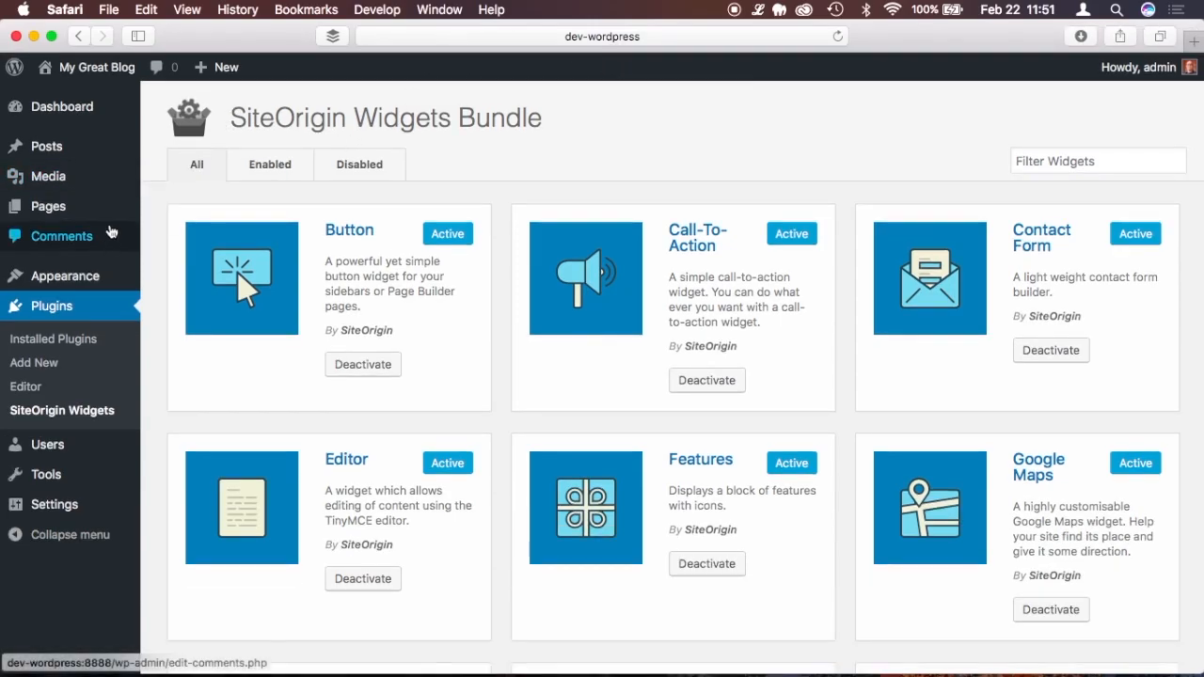
mouse_move(58, 208)
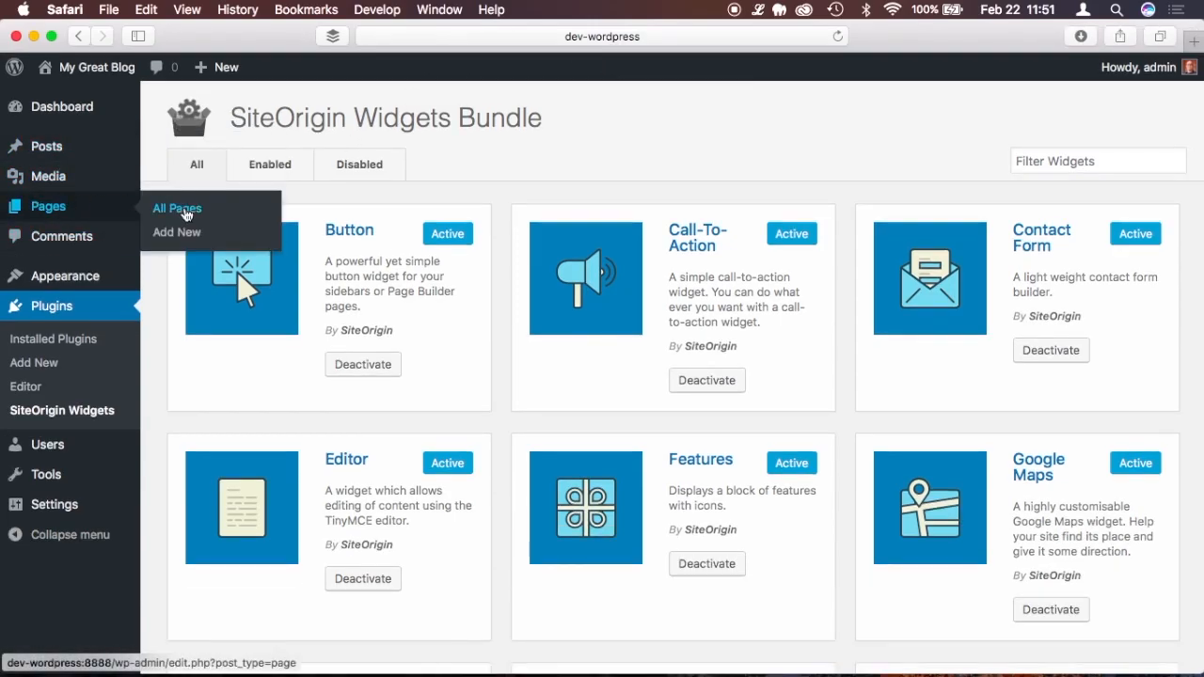
click(181, 210)
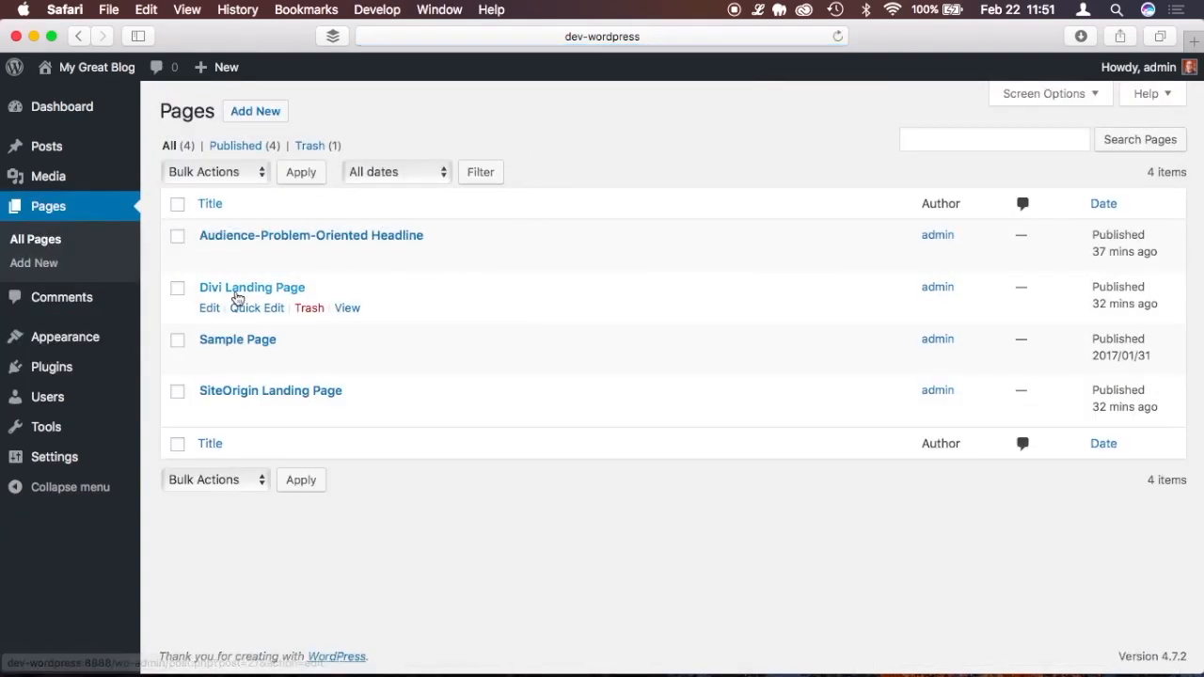
mouse_move(210, 412)
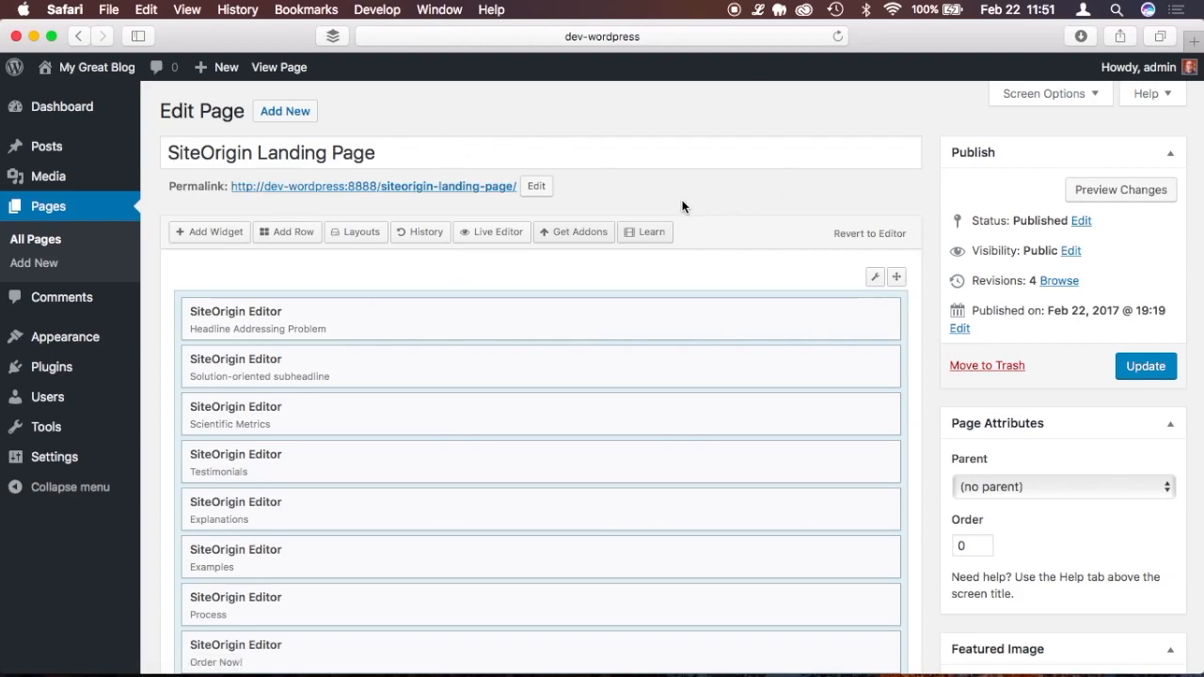
click(484, 238)
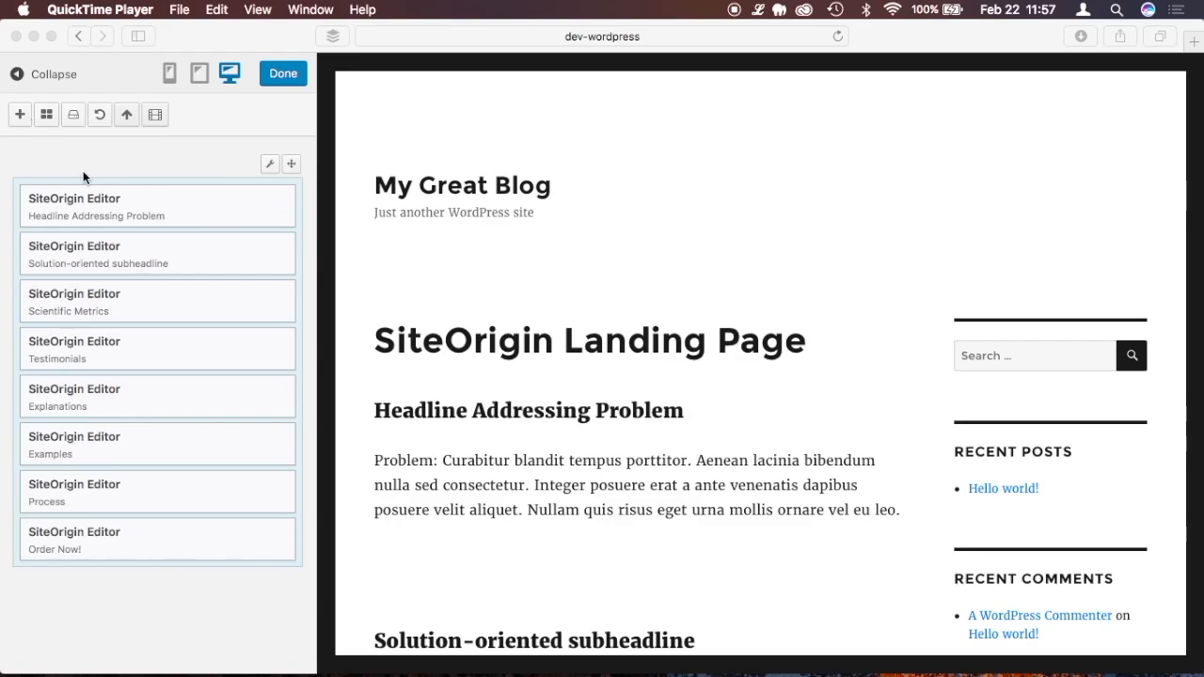
- Insert a new row with a single full-width column into the page layout
click(44, 118)
click(45, 116)
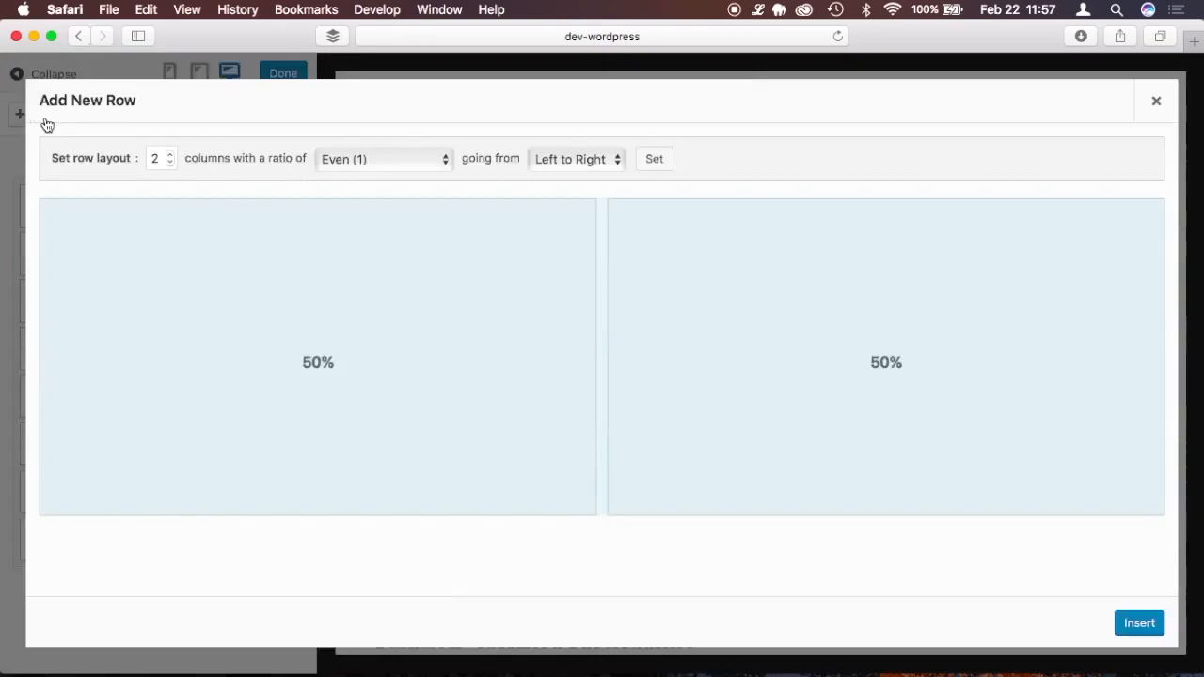
click(171, 156)
click(171, 155)
click(171, 155)
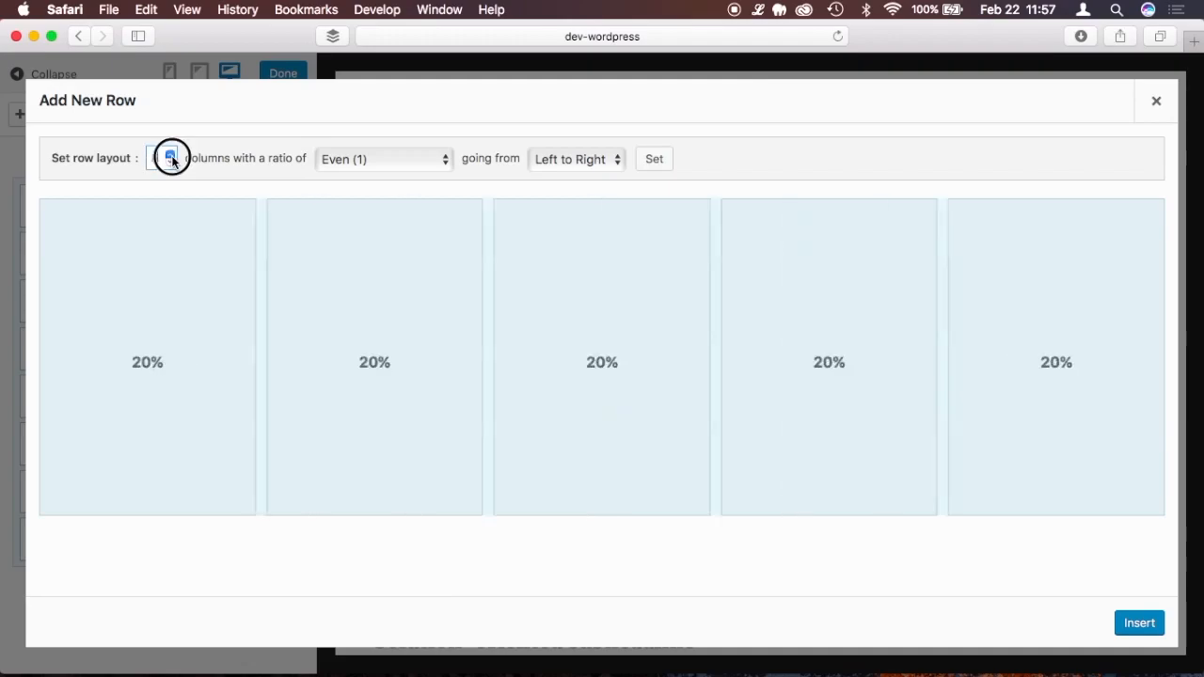
click(171, 163)
click(171, 162)
click(171, 163)
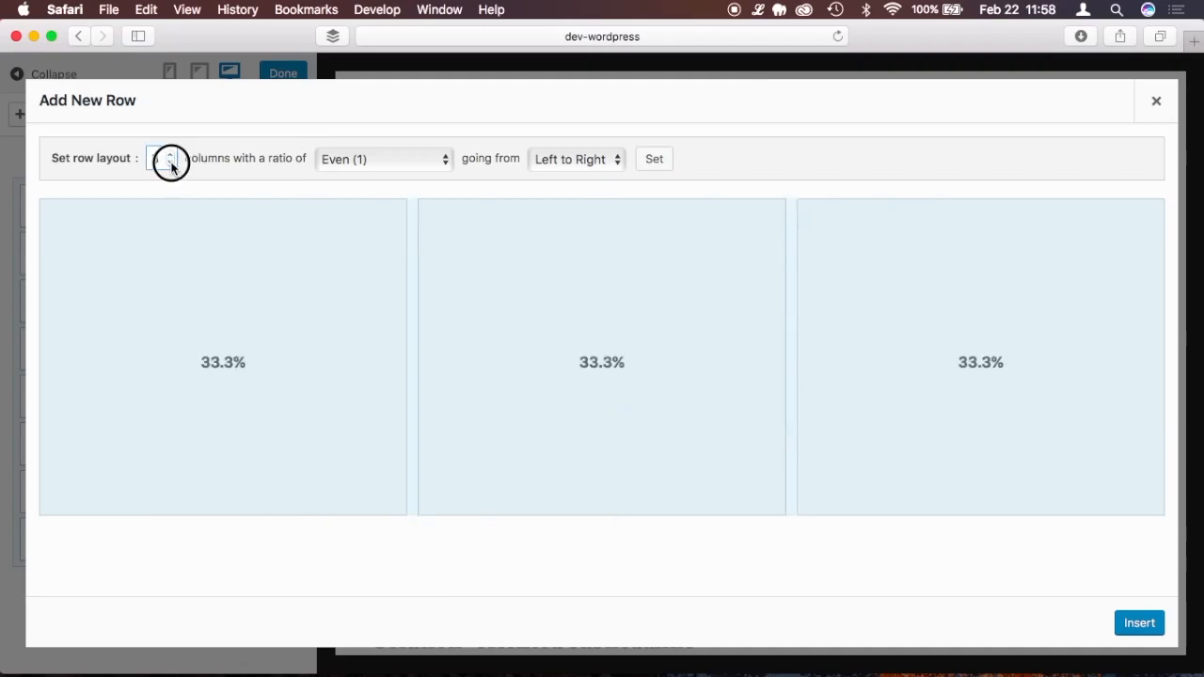
click(171, 163)
click(1139, 623)
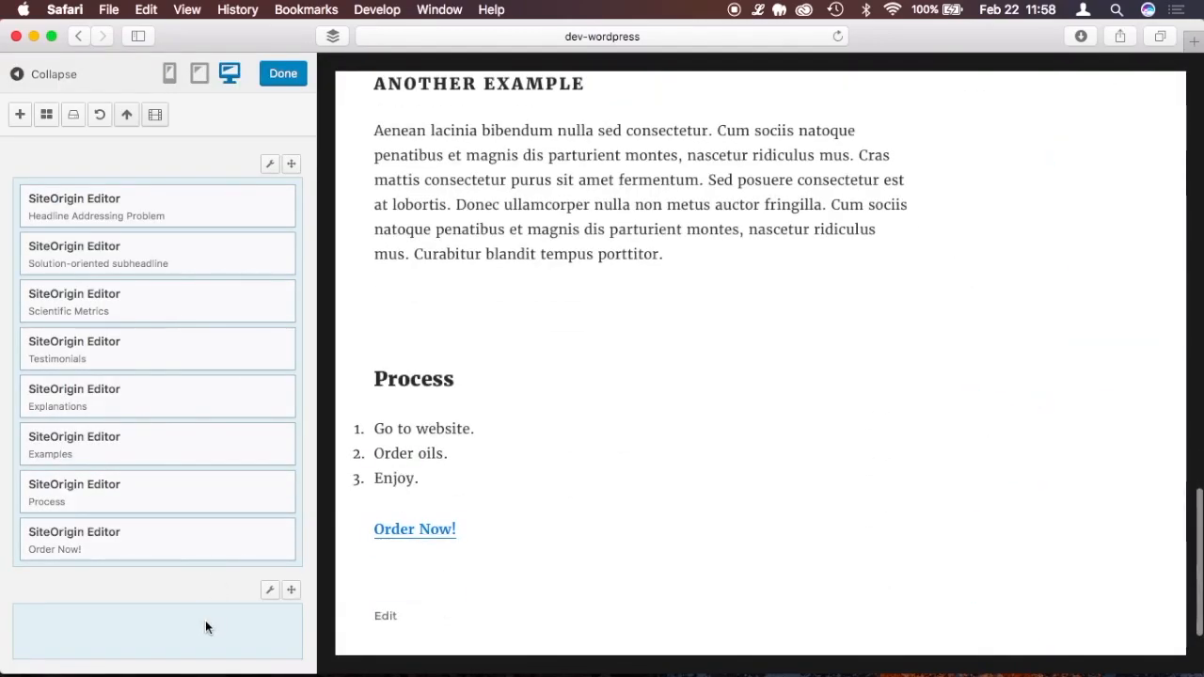
- Move the new empty row above the existing row and place the "Headline Addressing Problem" widget in it
drag(288, 588, 260, 152)
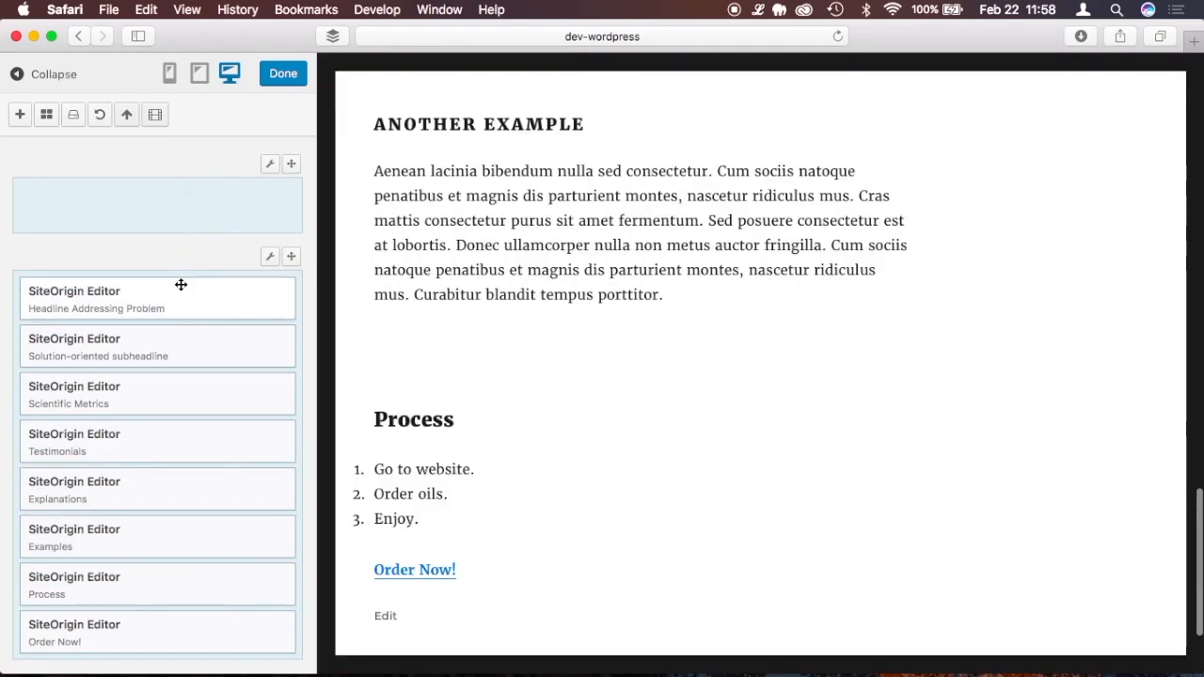
drag(184, 297, 185, 213)
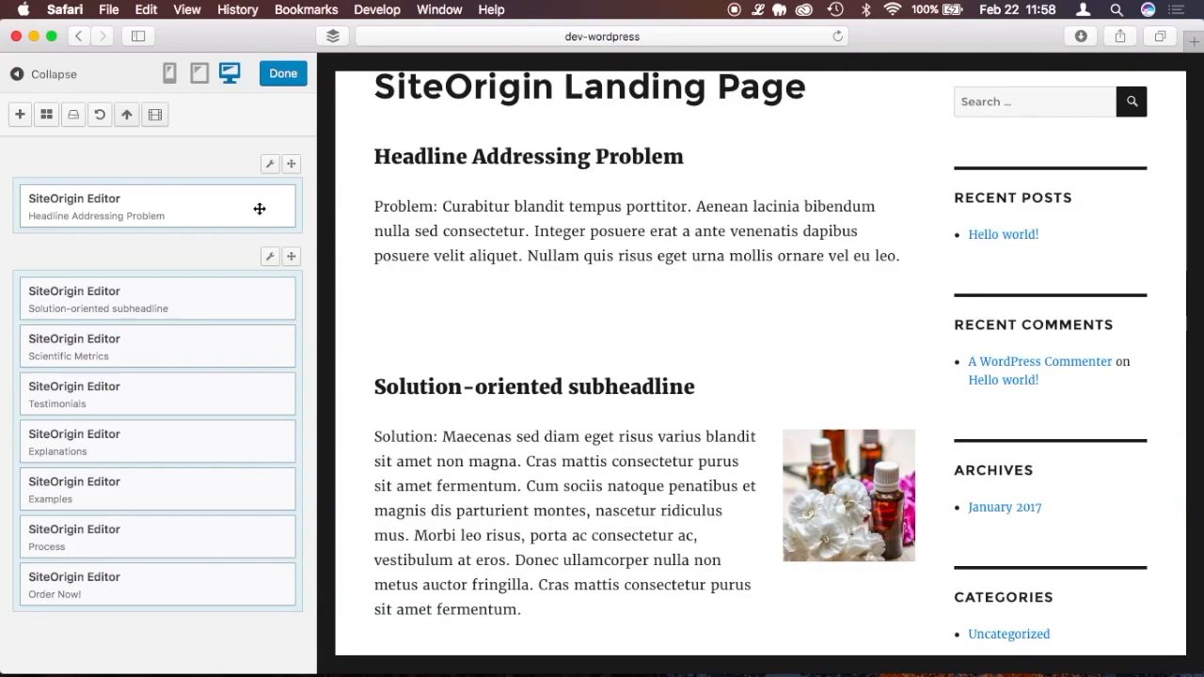
scroll(432, 334, up, 2)
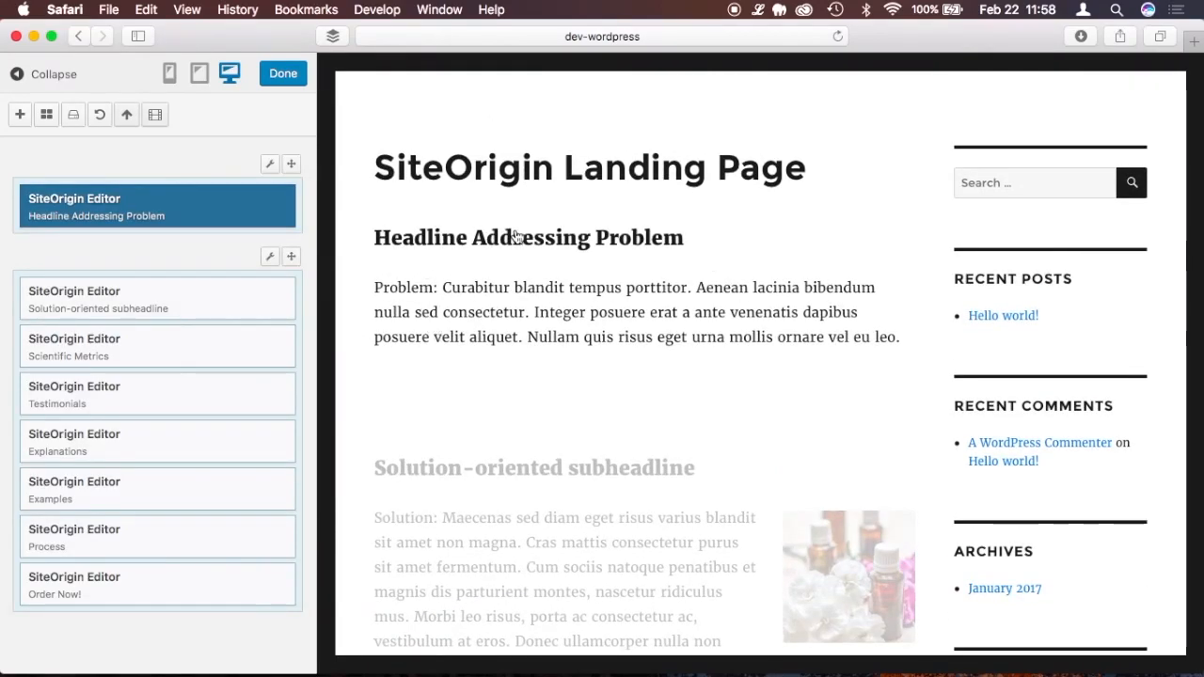
- Change the first row, holding the "Headline Addressing Problem" widget, to two even columns of 50% each
mouse_move(269, 165)
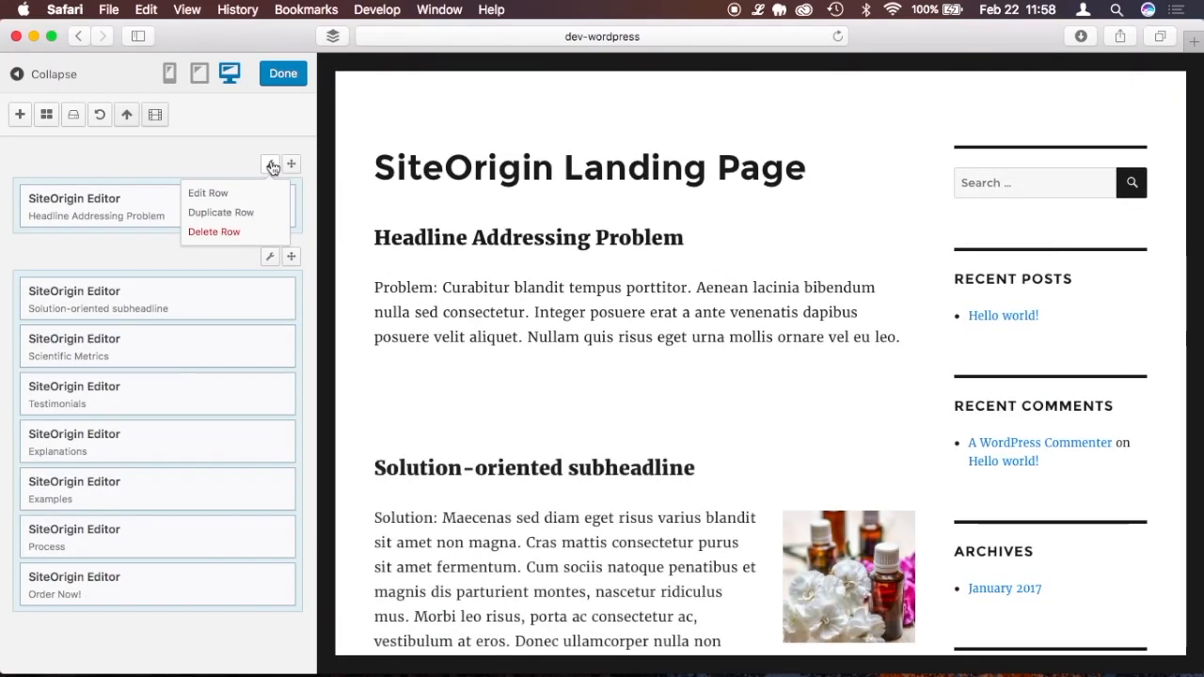
click(220, 192)
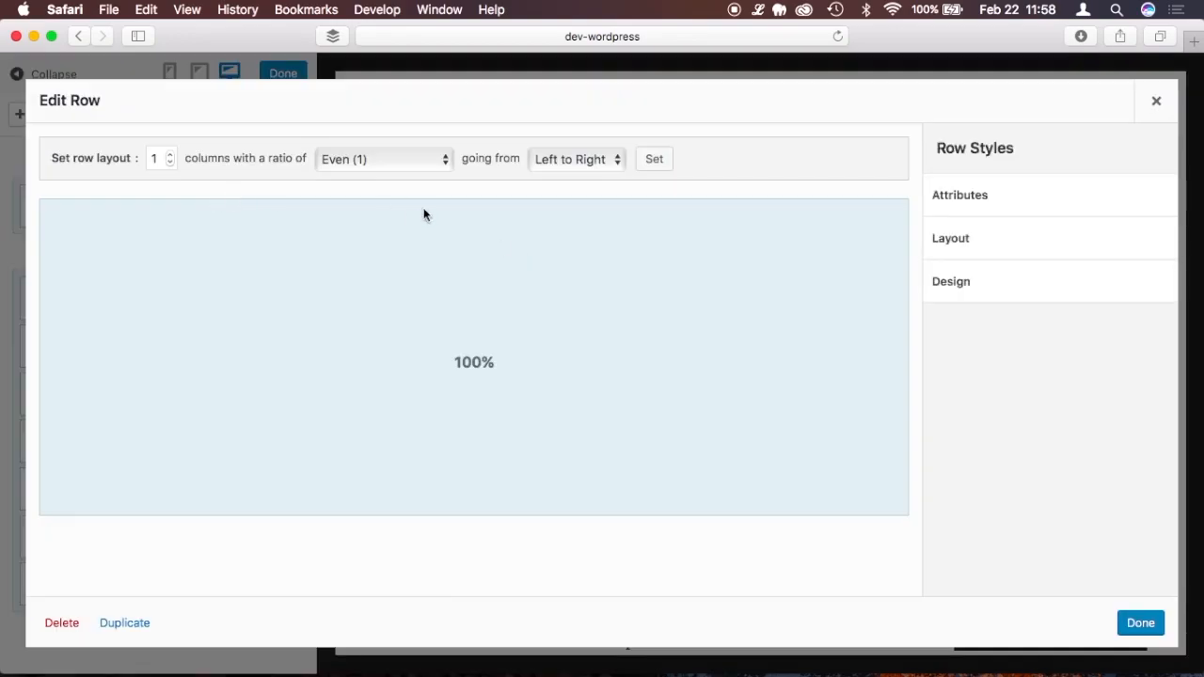
click(171, 156)
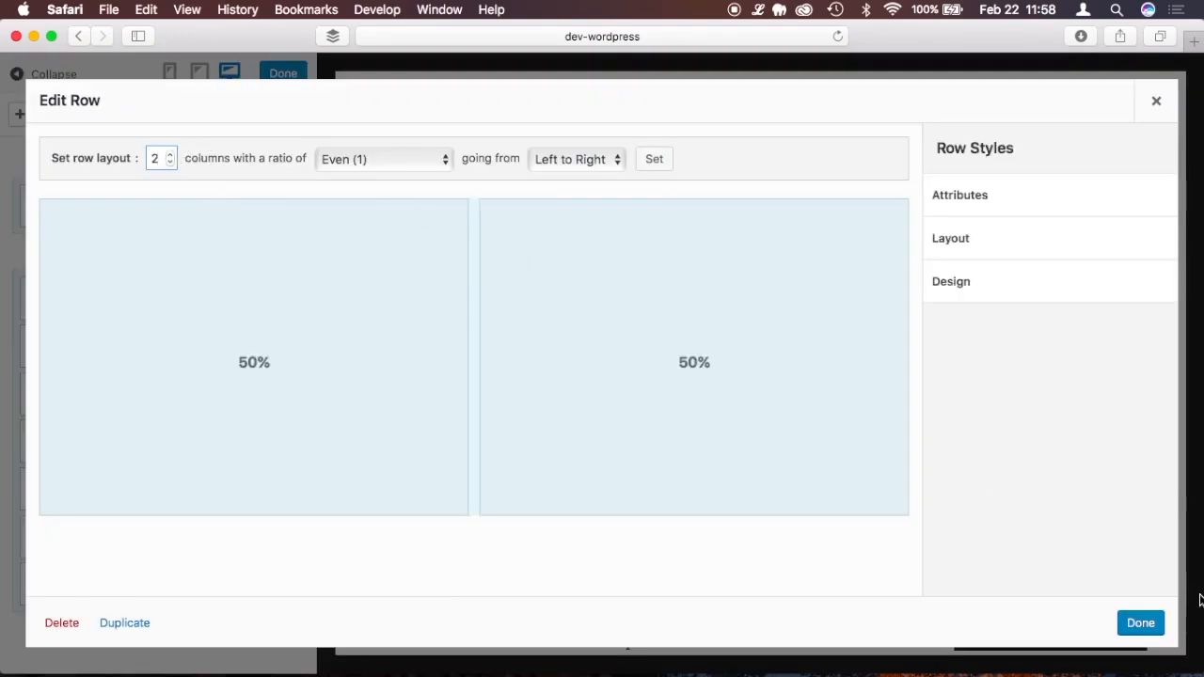
click(1139, 623)
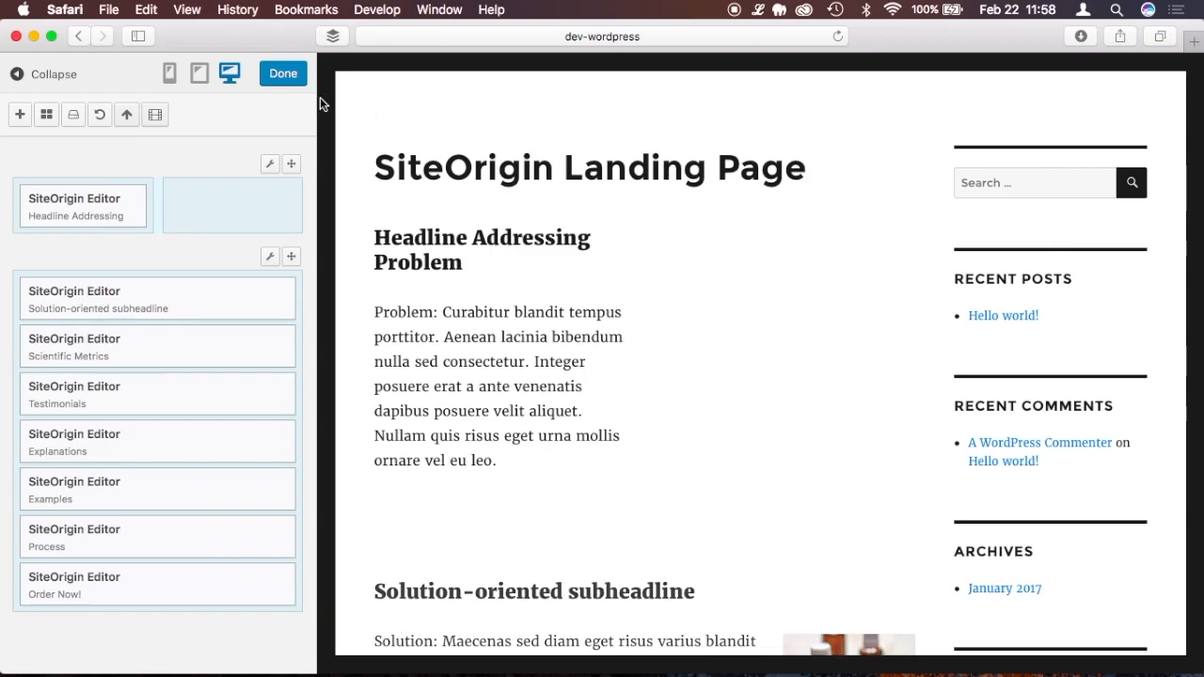
- Duplicate the "Headline Addressing Problem" widget and move the copy into the empty second column of the first row
click(79, 208)
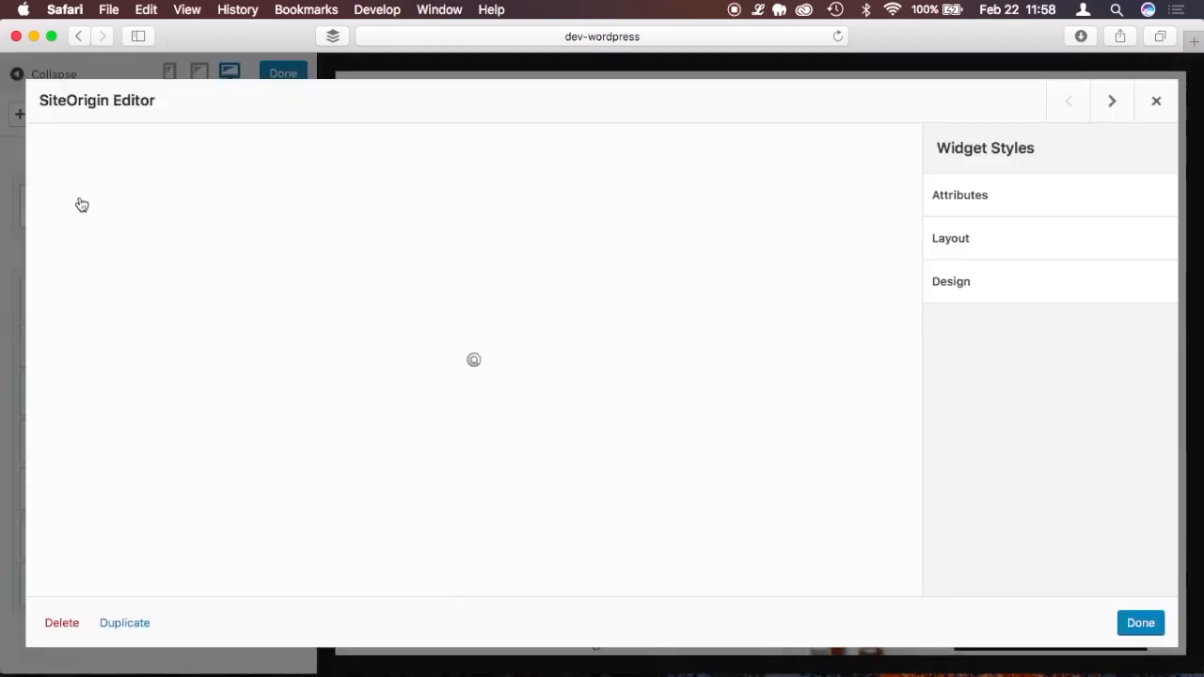
click(124, 622)
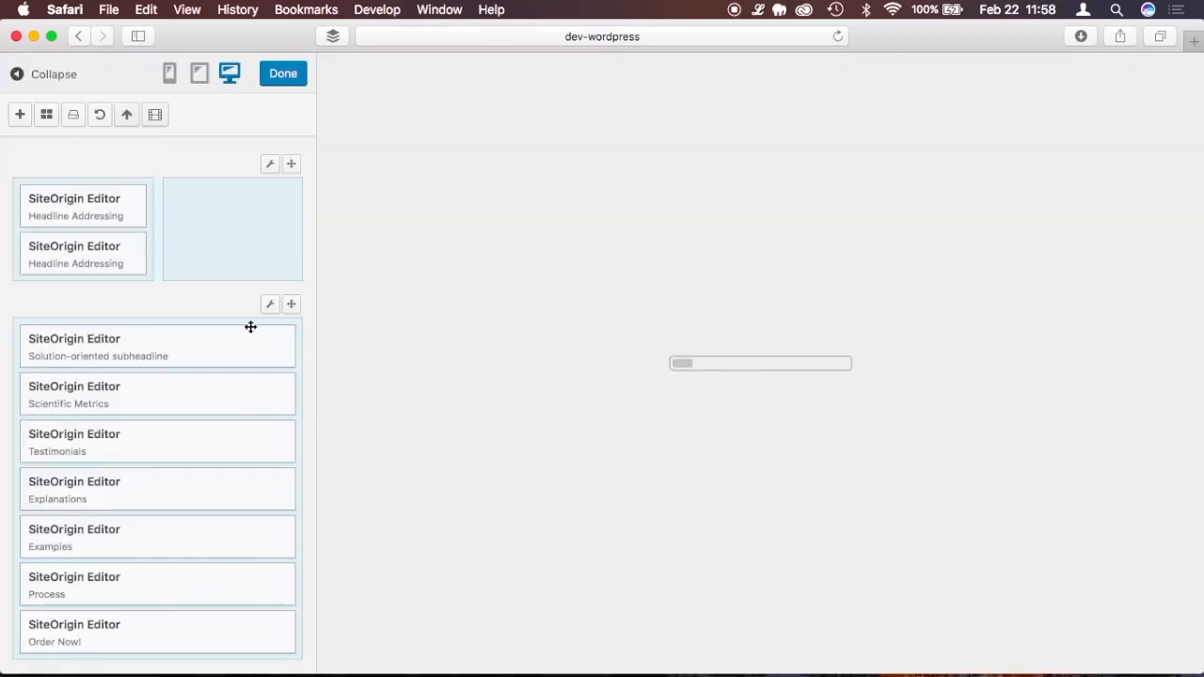
drag(78, 242, 254, 223)
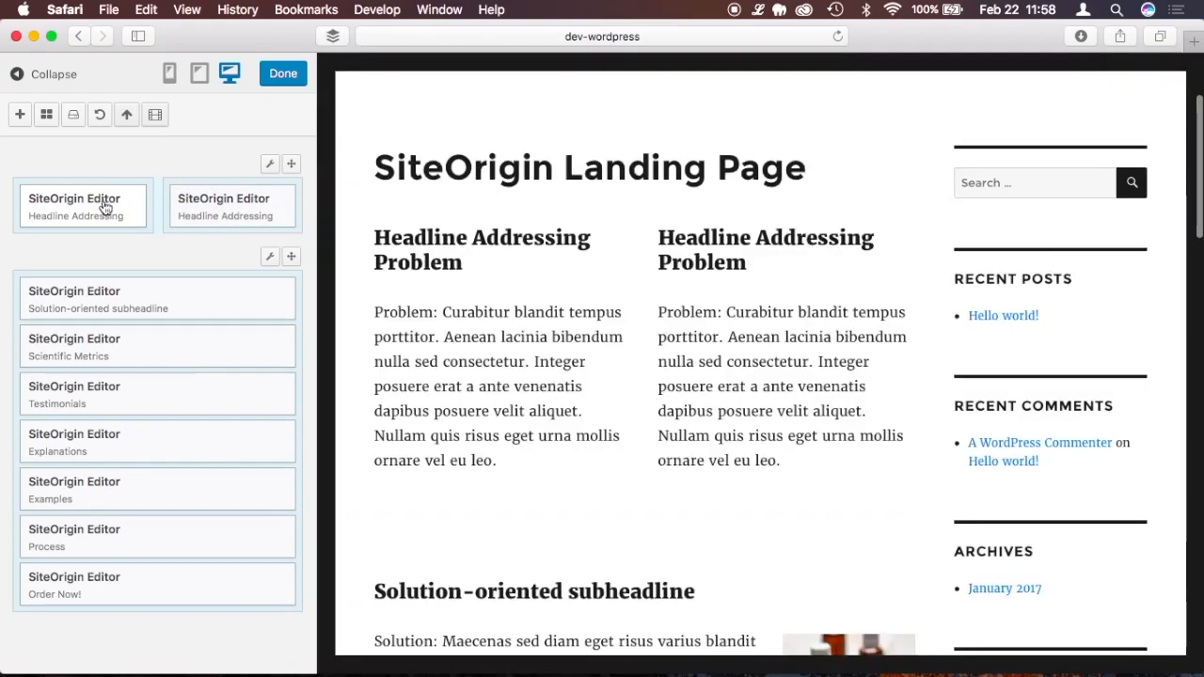
- Delete all body text from the first-column "Headline Addressing Problem" widget, keeping its title
click(104, 205)
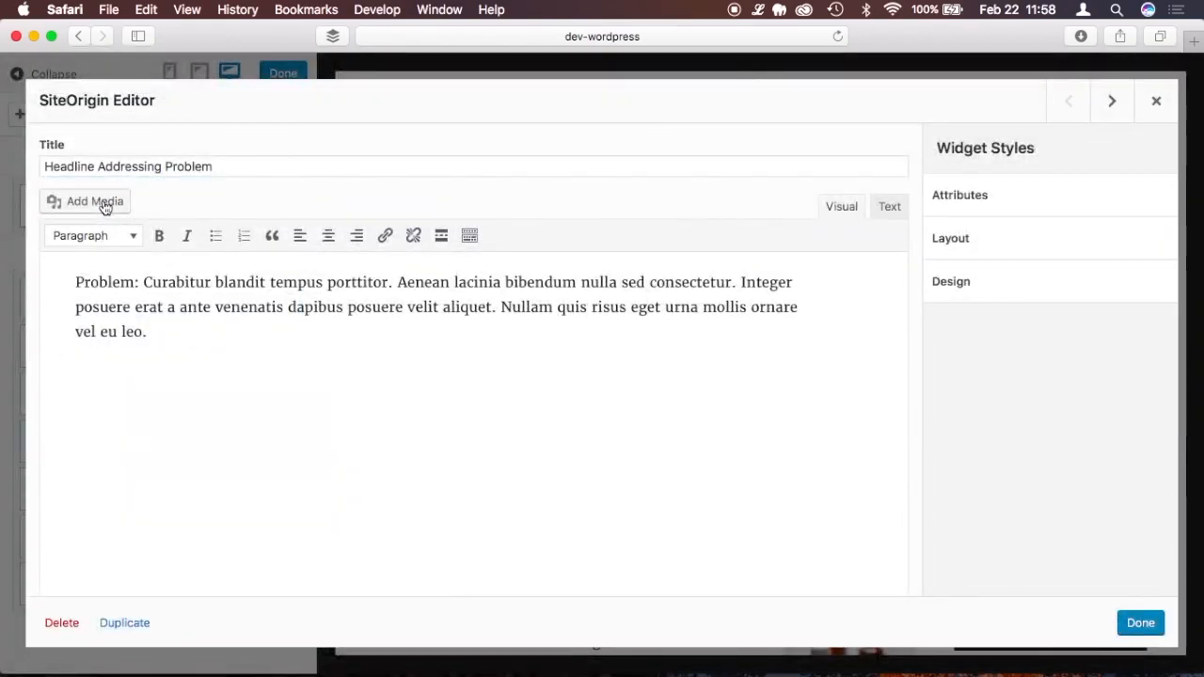
drag(72, 278, 266, 450)
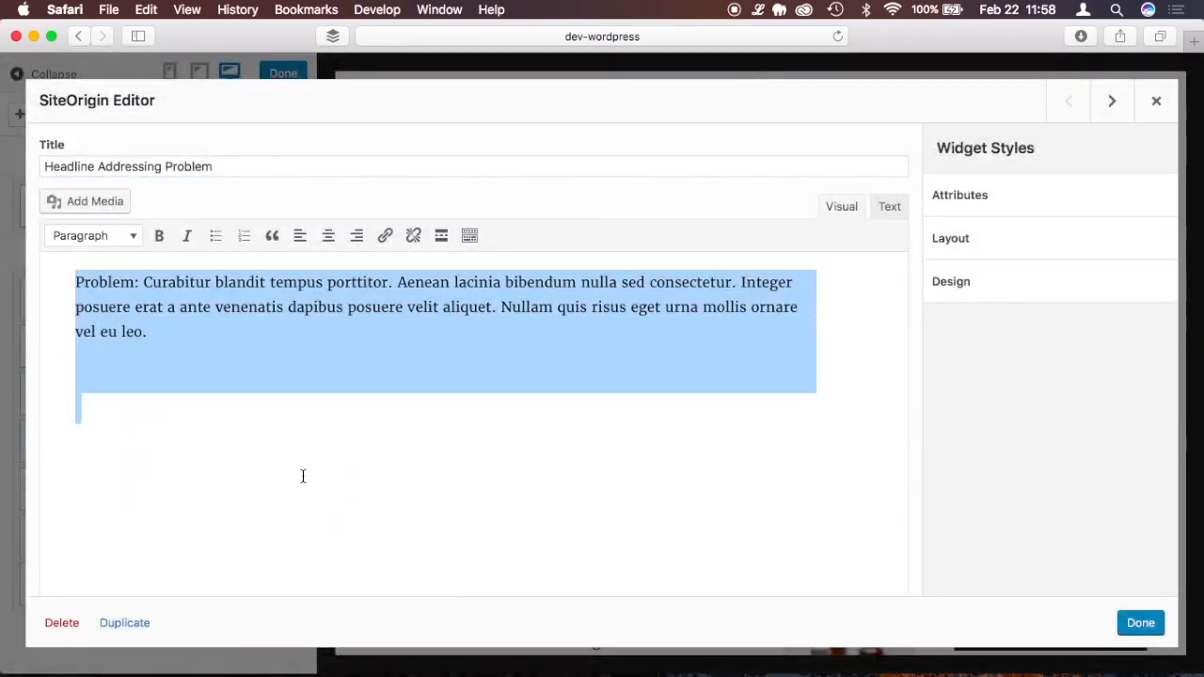
key(BackSpace)
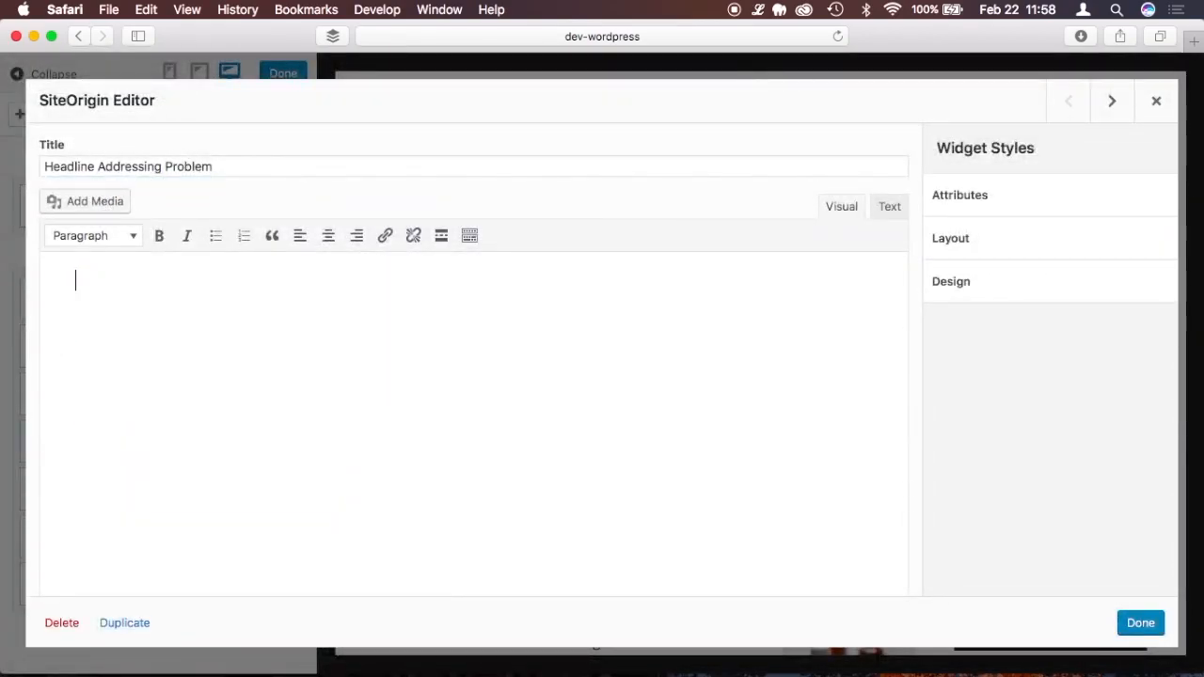
click(1155, 623)
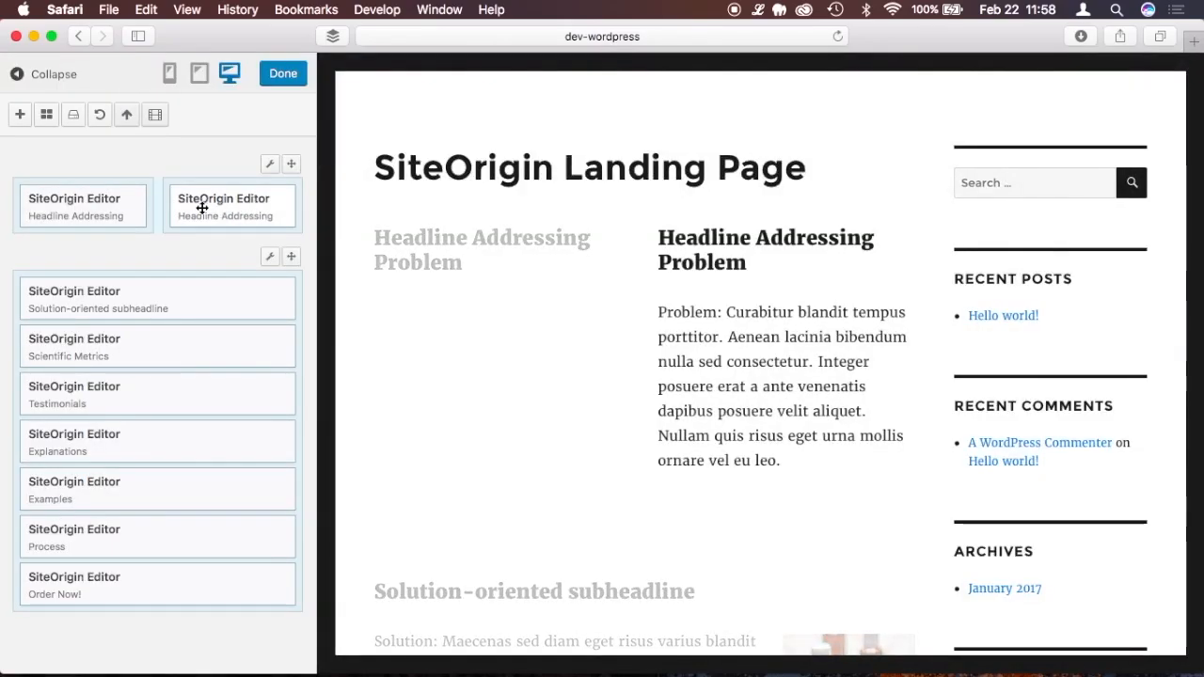
- Clear the title of the second-column "Headline Addressing Problem" widget, keeping its body text
click(186, 210)
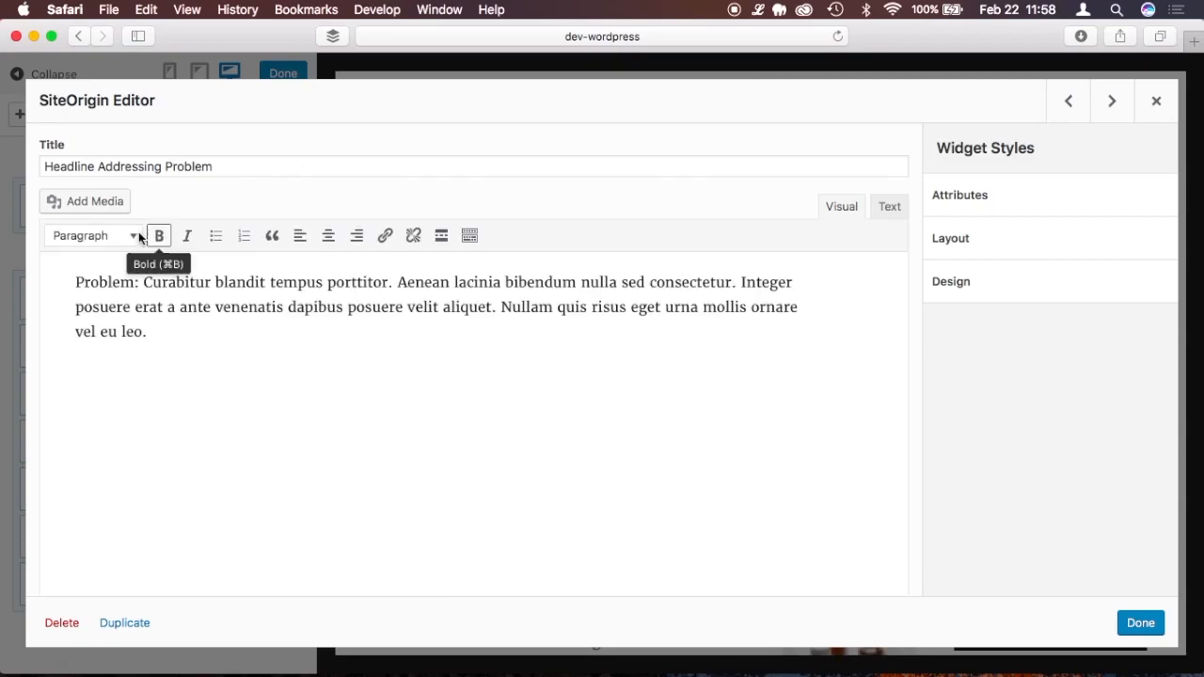
drag(223, 160, 5, 156)
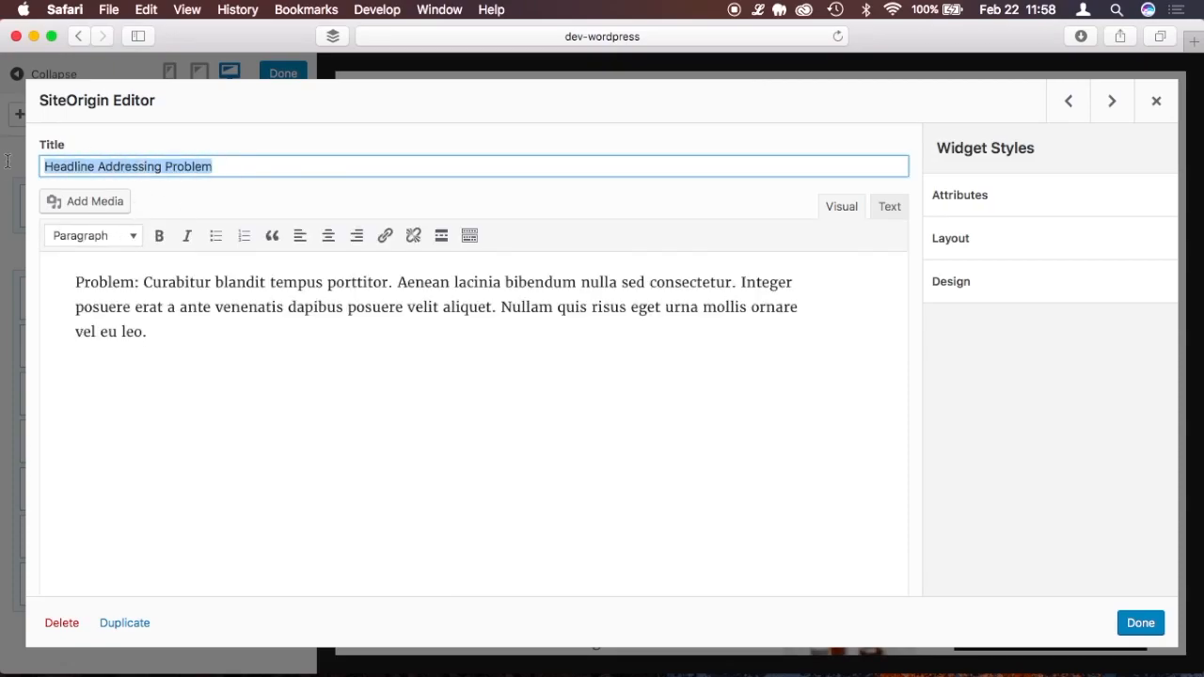
key(BackSpace)
click(1138, 623)
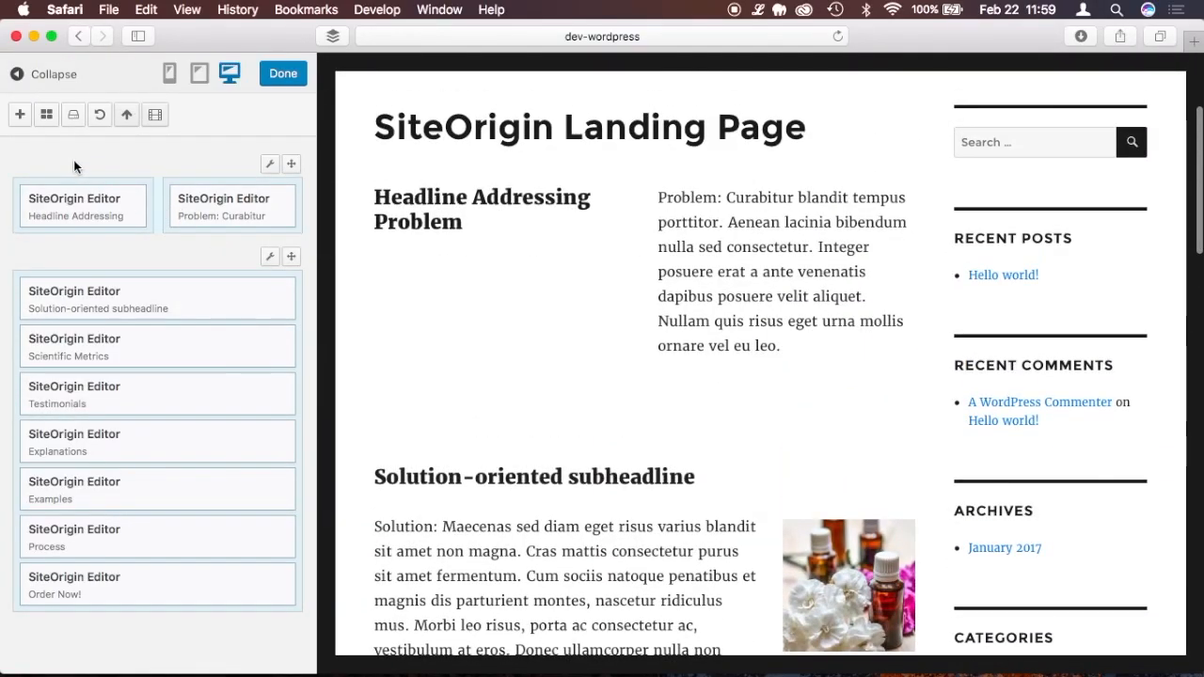
- Add a SiteOrigin Button widget to the page layout and locate the new button in the page preview
click(21, 116)
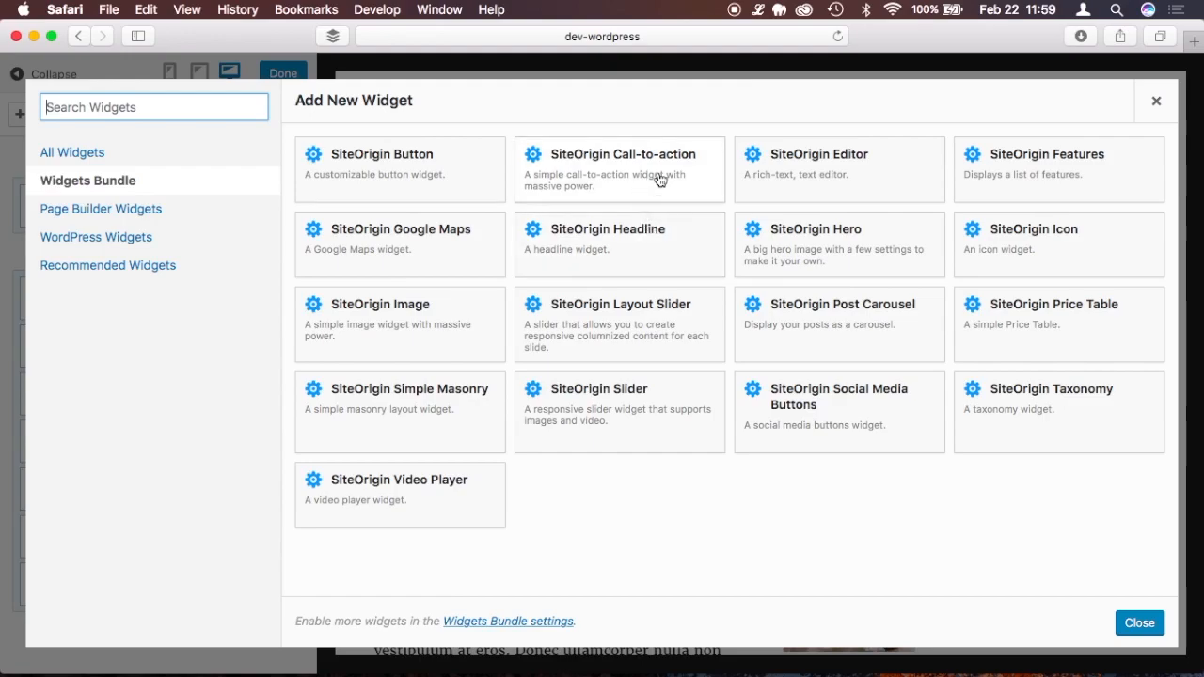
click(458, 178)
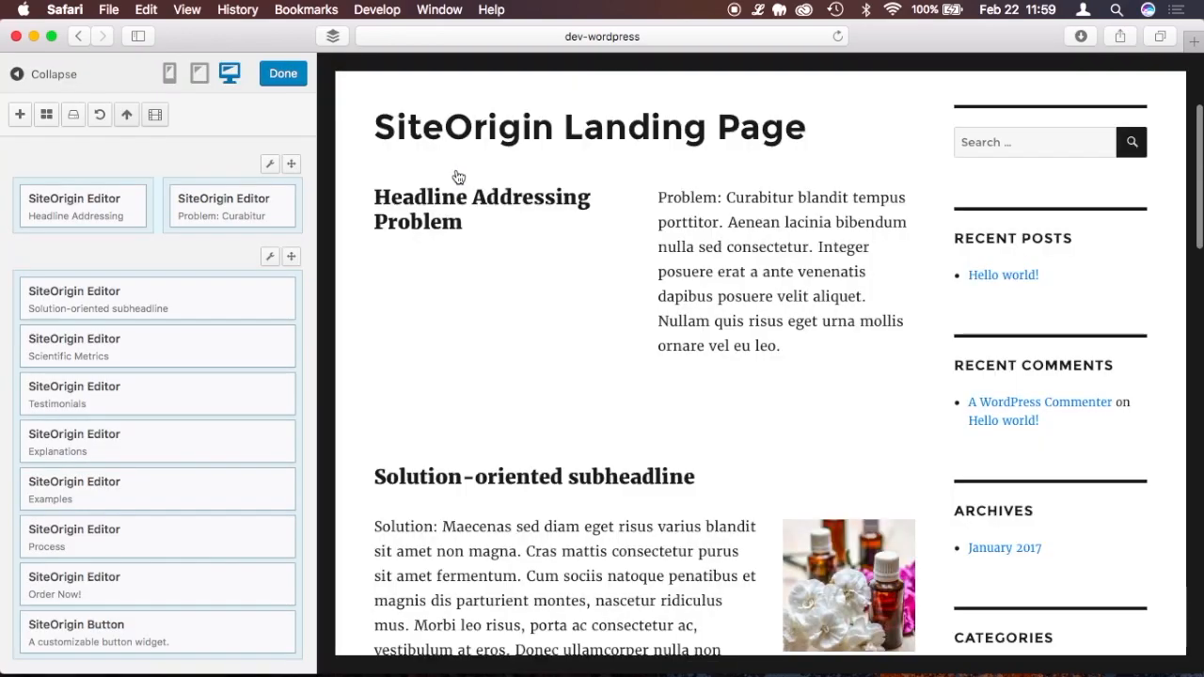
scroll(464, 355, down, 5)
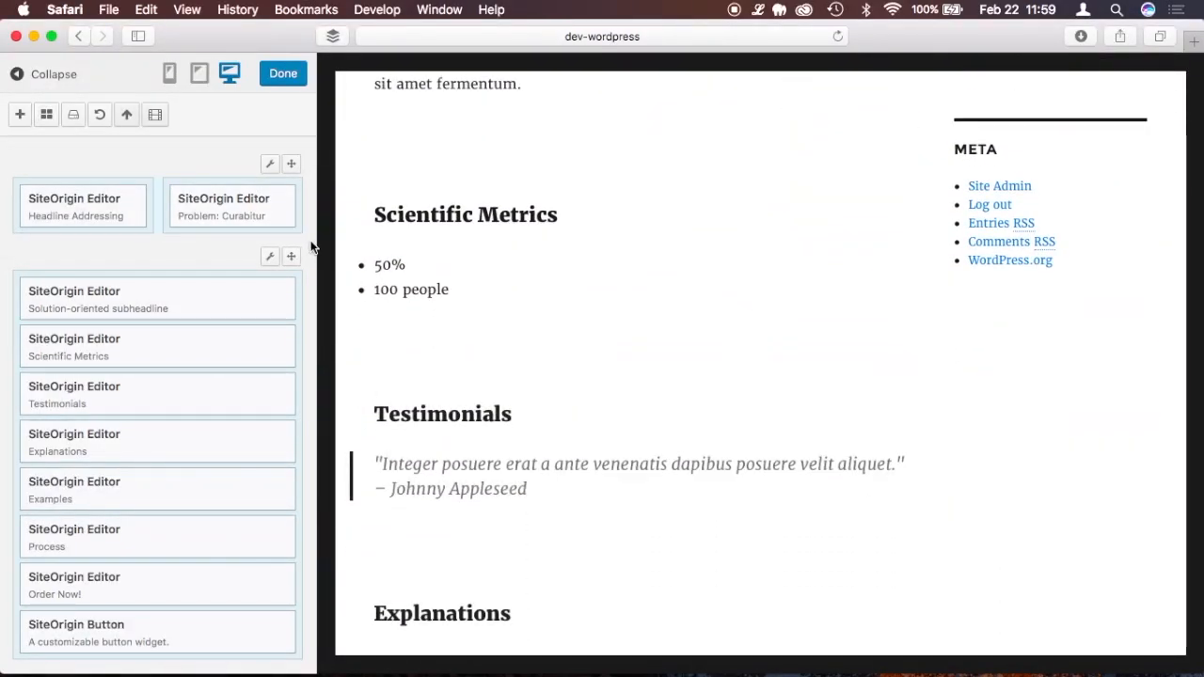
scroll(432, 288, down, 2)
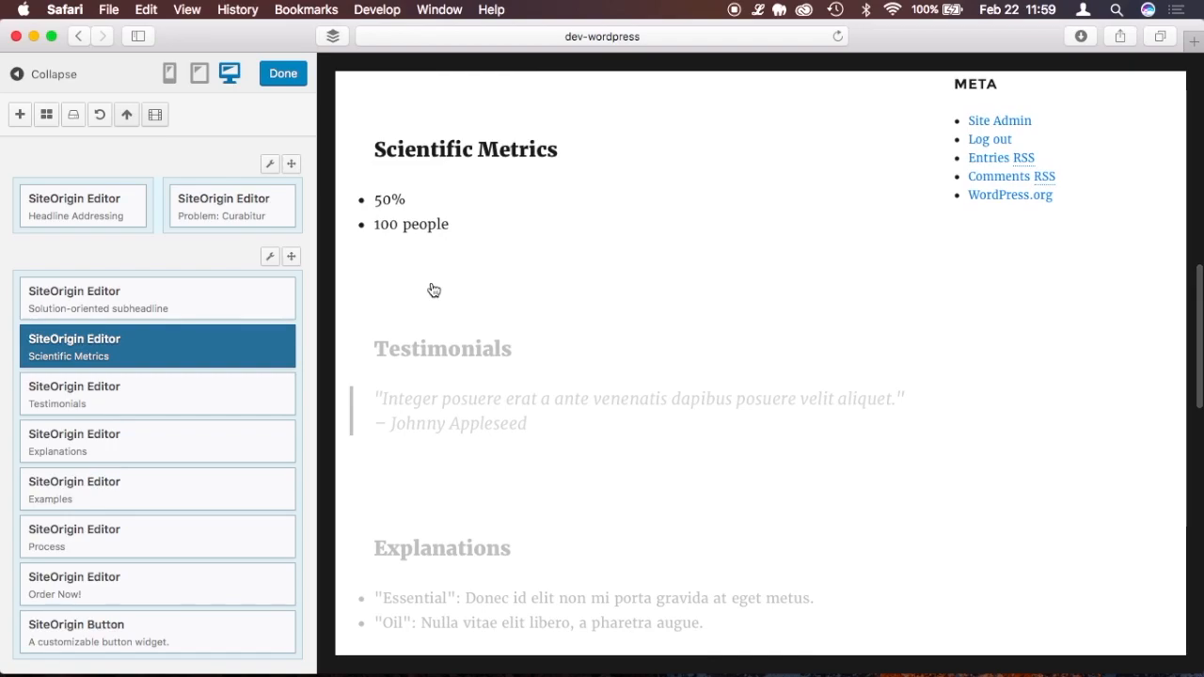
scroll(433, 289, down, 2)
scroll(433, 289, down, 8)
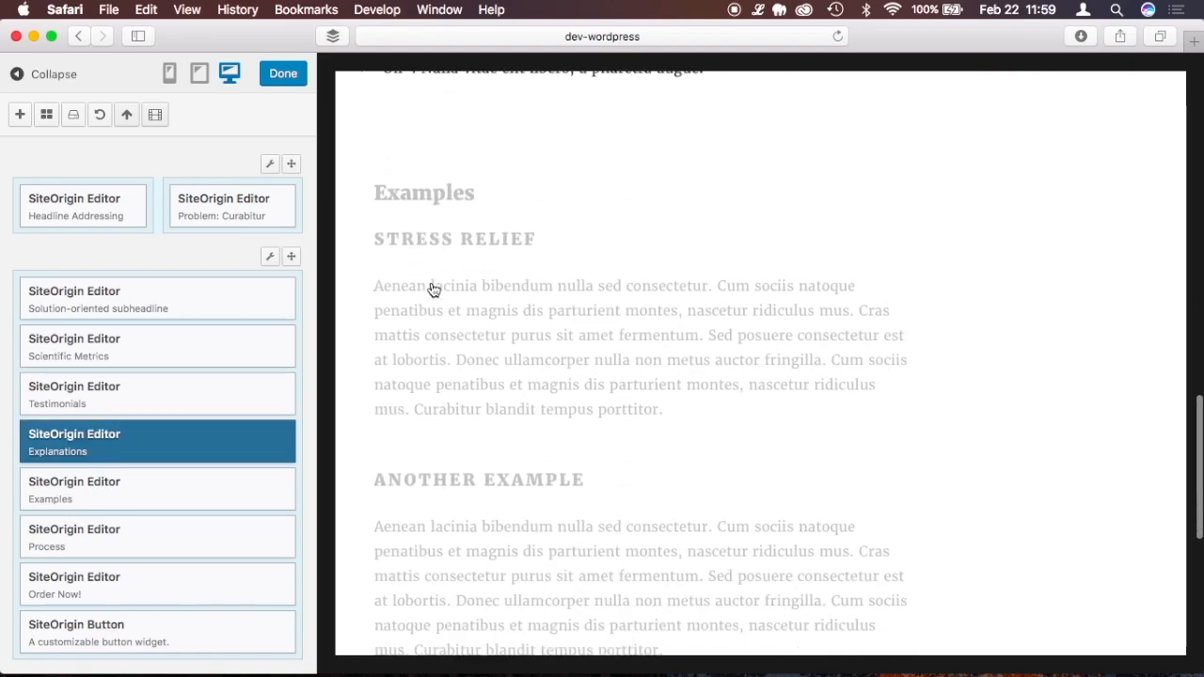
scroll(433, 288, down, 5)
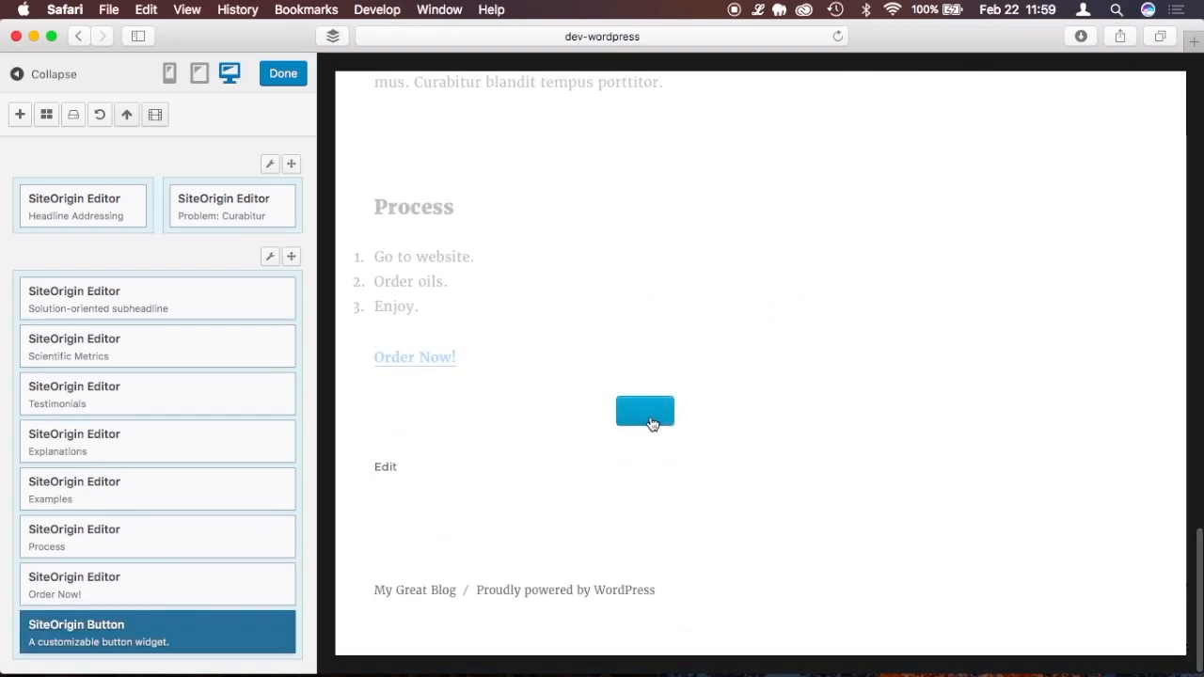
- Open the SiteOrigin Button widget and set its button text to "Buy Now" and its destination URL to "#"
click(145, 634)
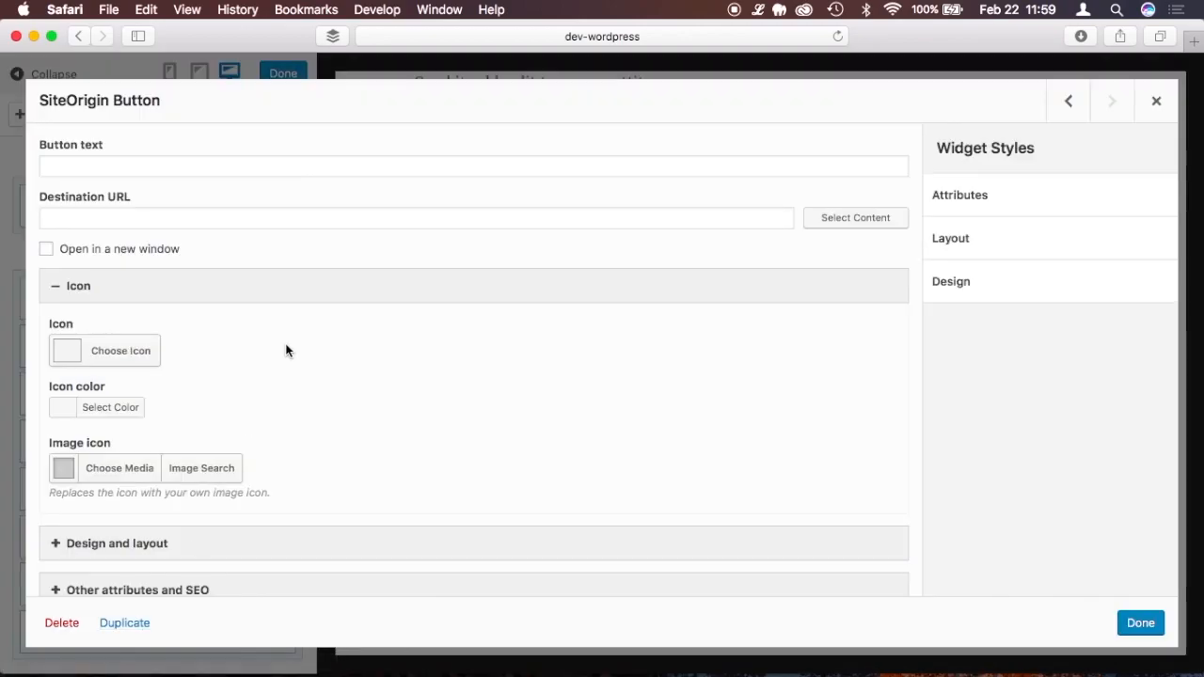
click(88, 170)
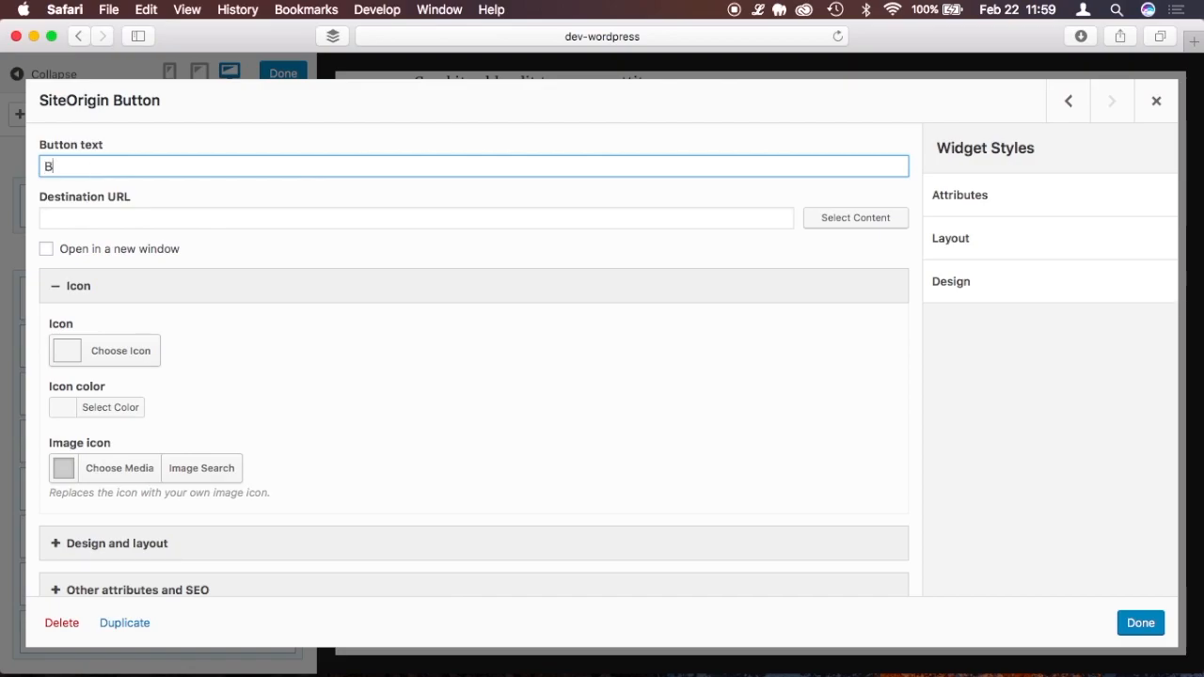
click(118, 223)
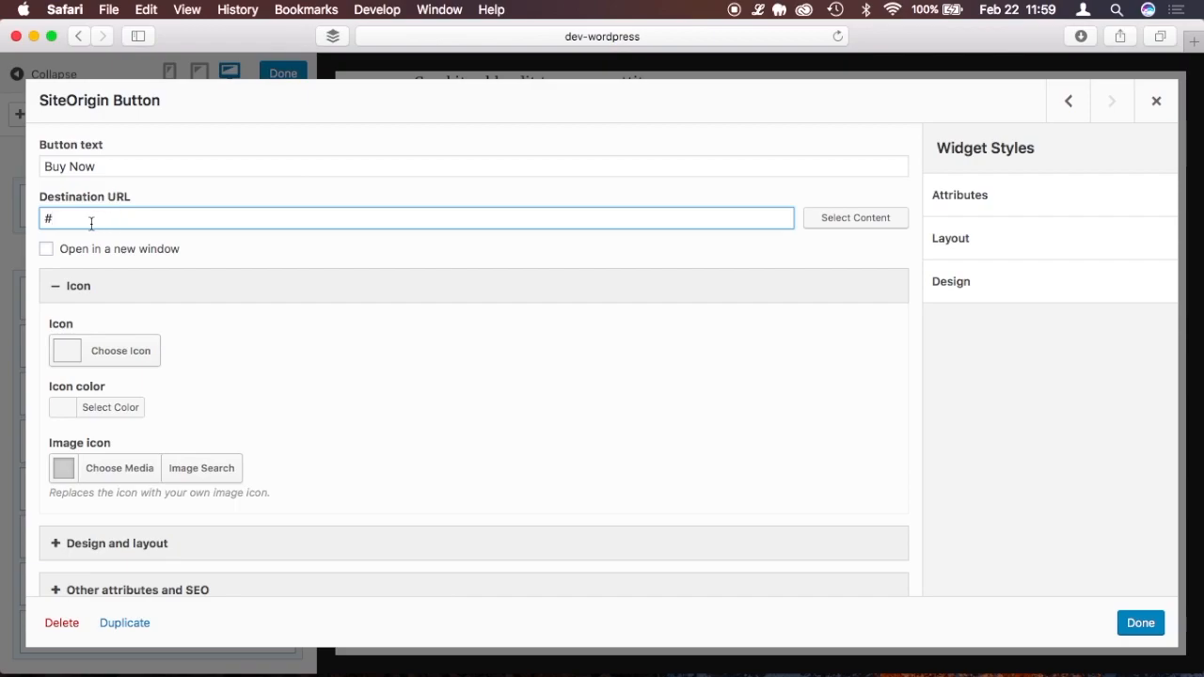
- Give the button the small right-pointing triangle icon from the Ionicons set
scroll(212, 255, down, 3)
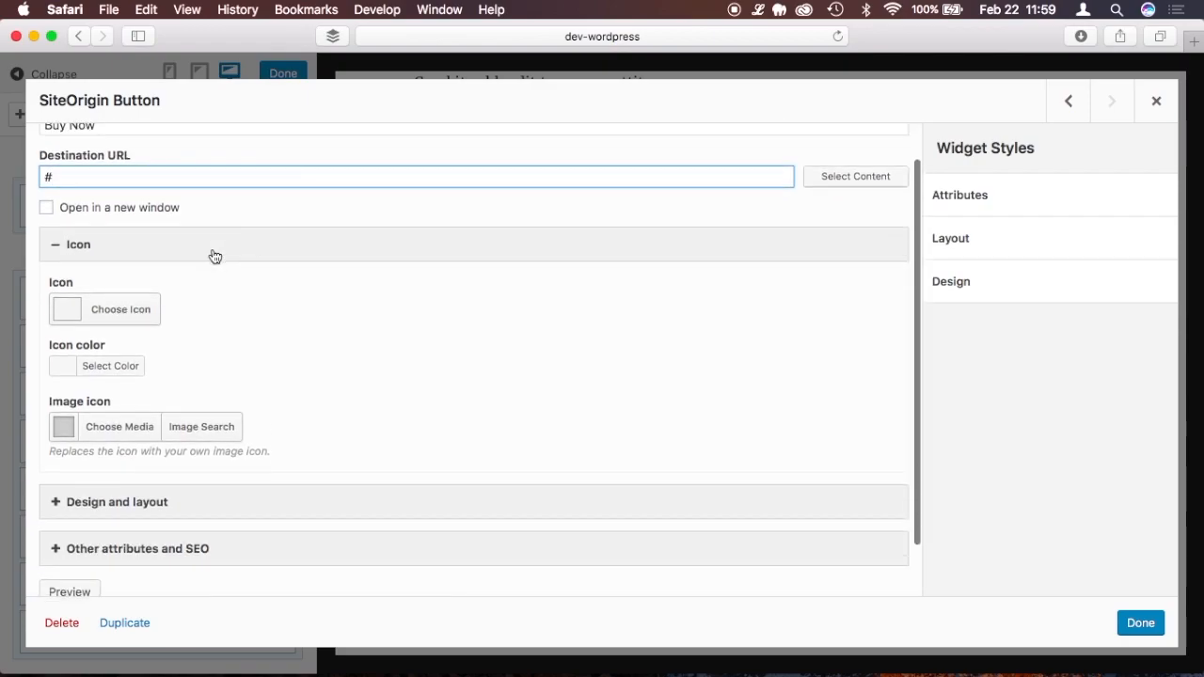
click(127, 318)
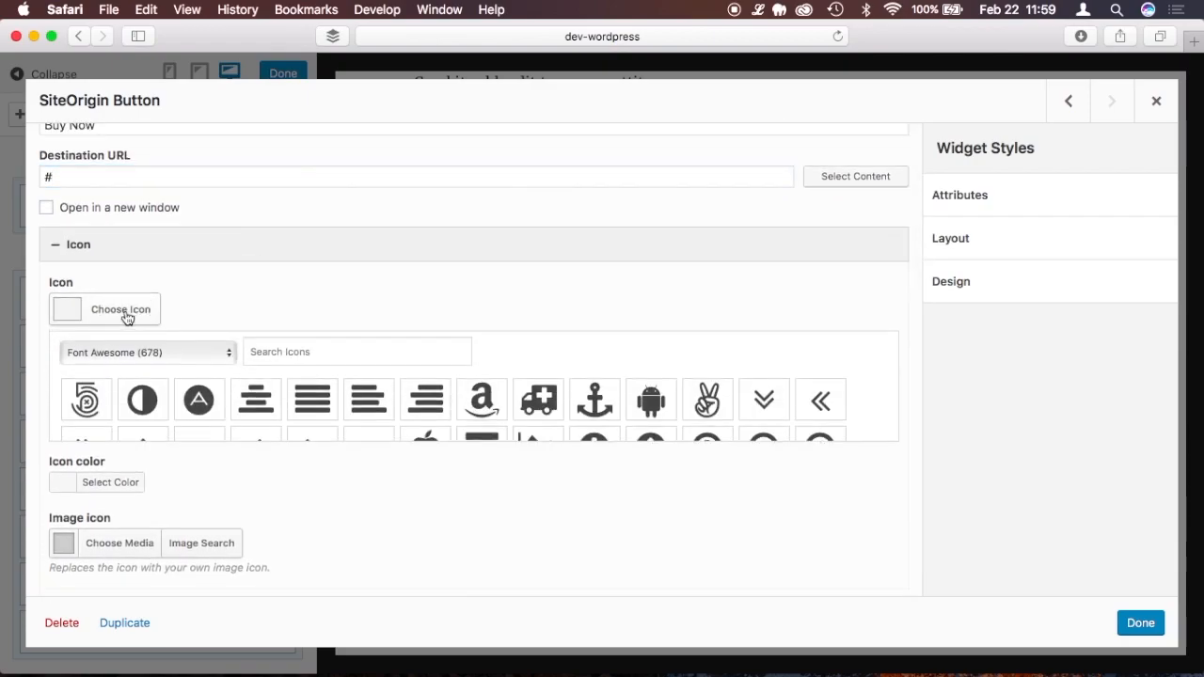
click(204, 365)
click(184, 418)
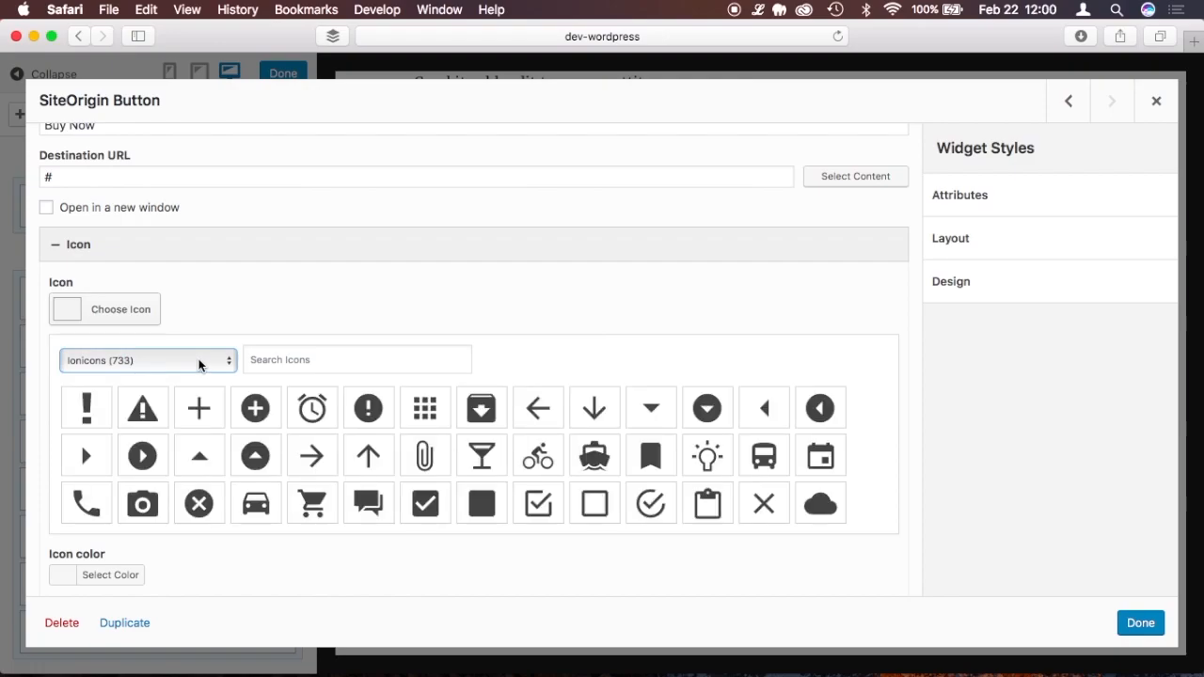
click(199, 362)
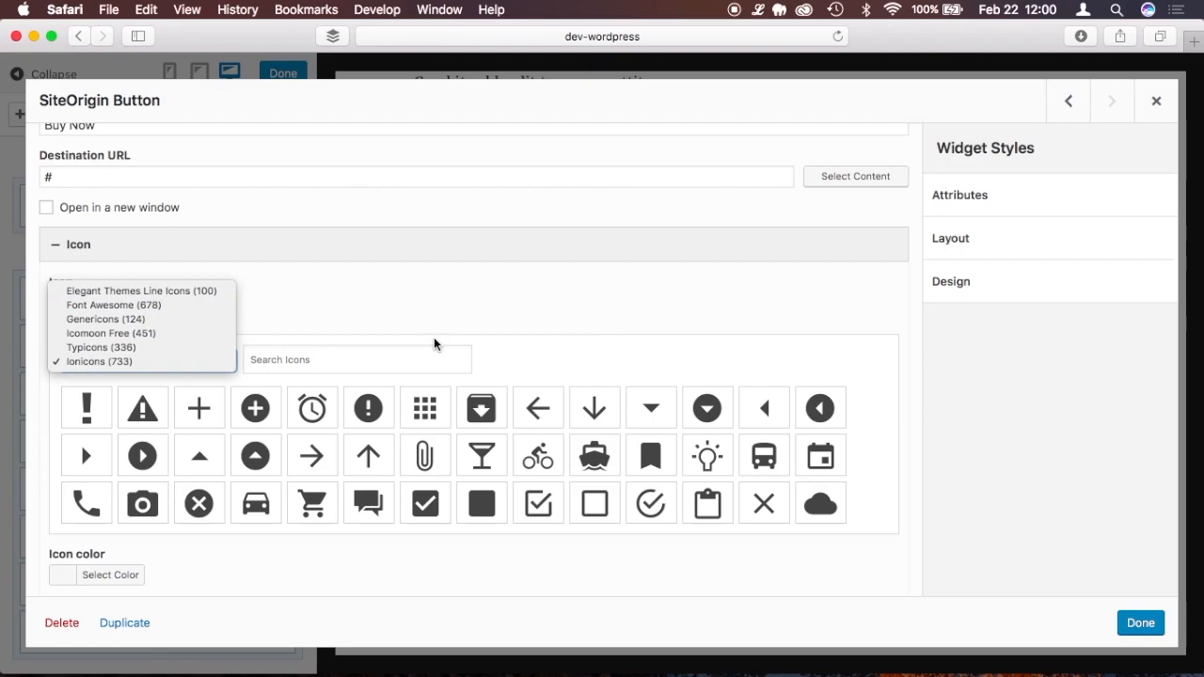
click(511, 374)
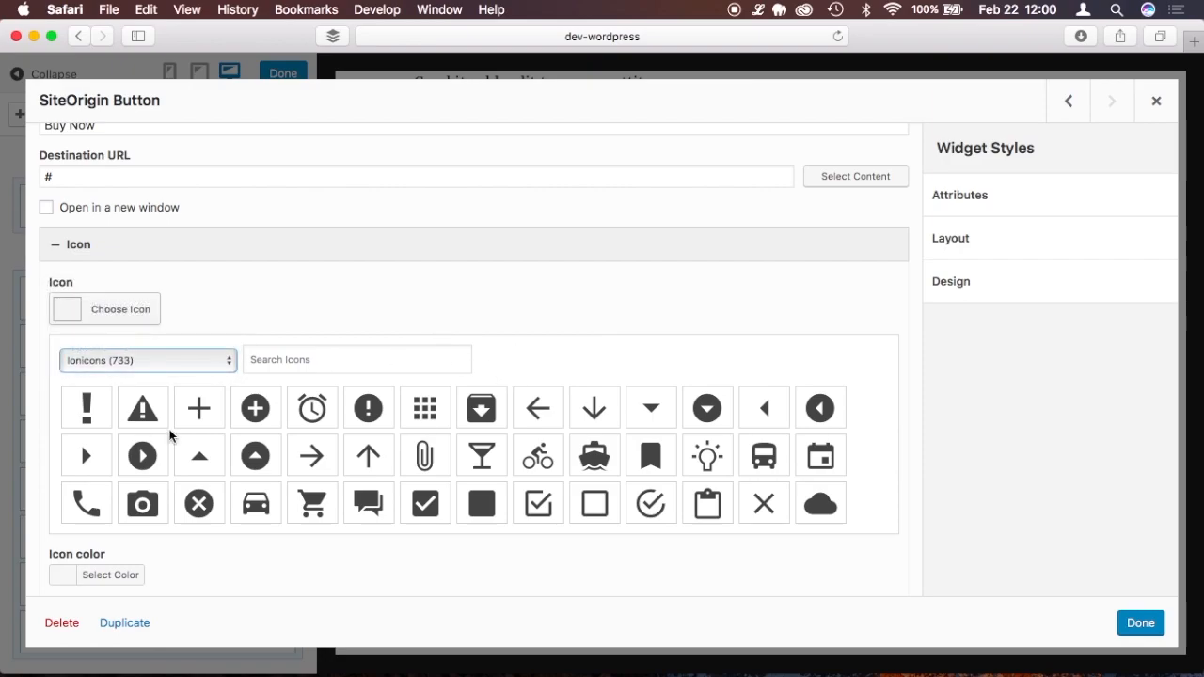
click(104, 459)
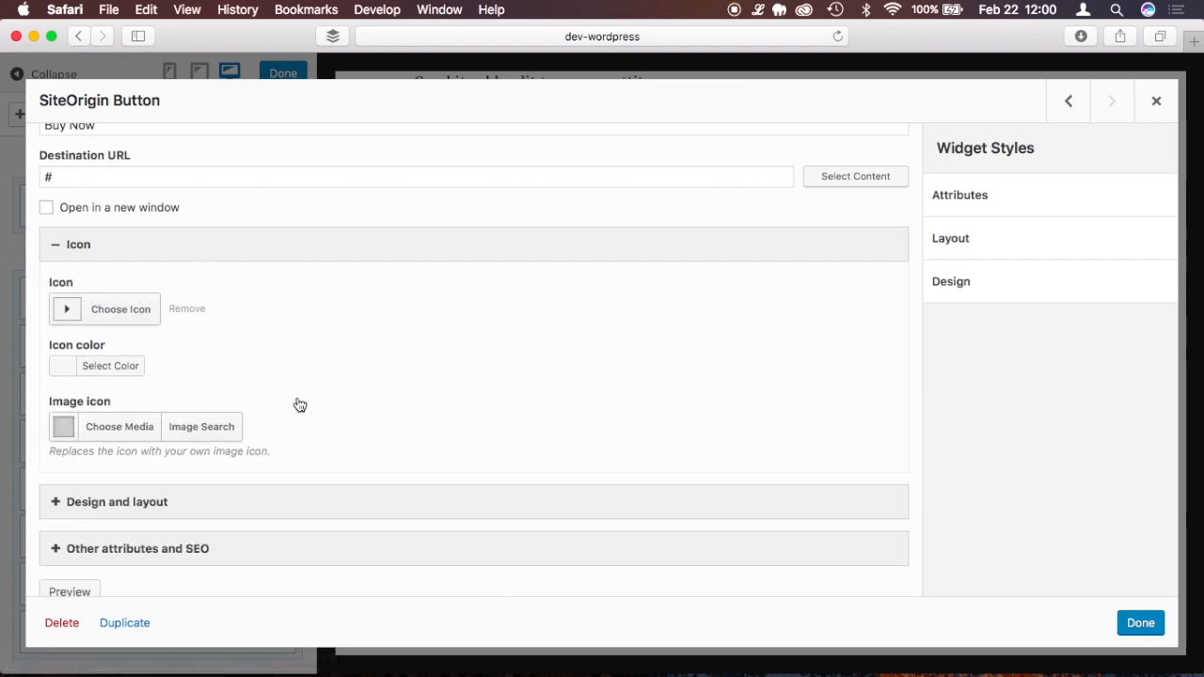
- Set the button's font size to Extra large in its design and layout settings
scroll(294, 403, down, 1)
scroll(293, 399, down, 1)
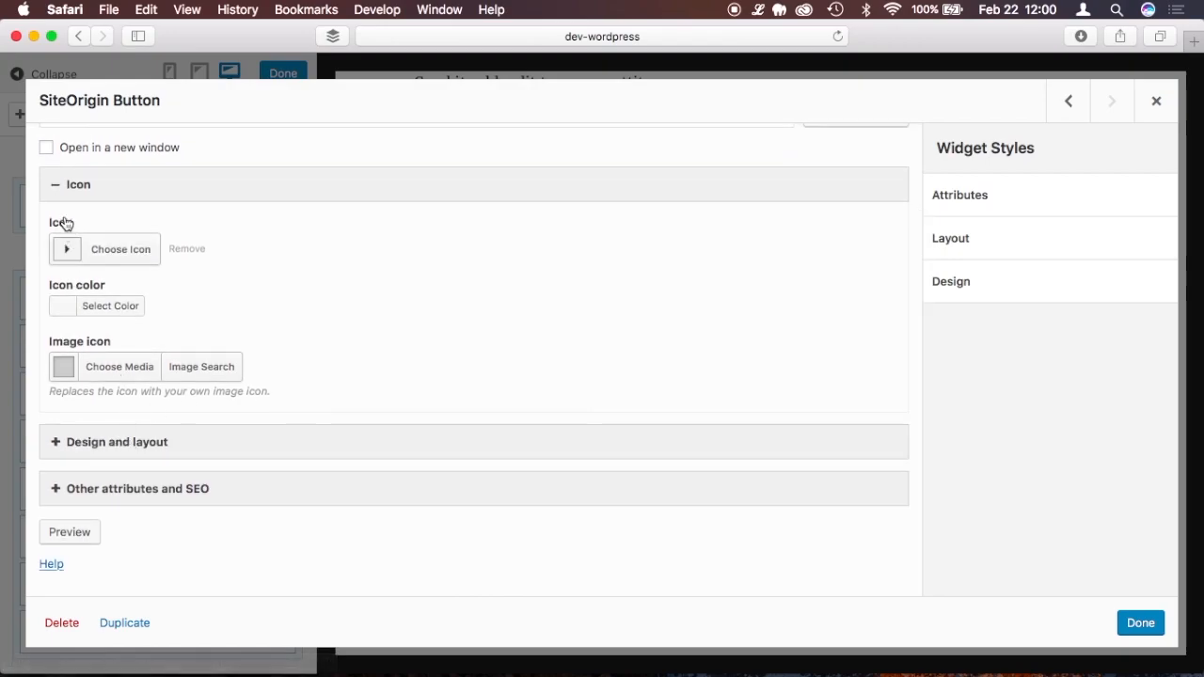
click(92, 448)
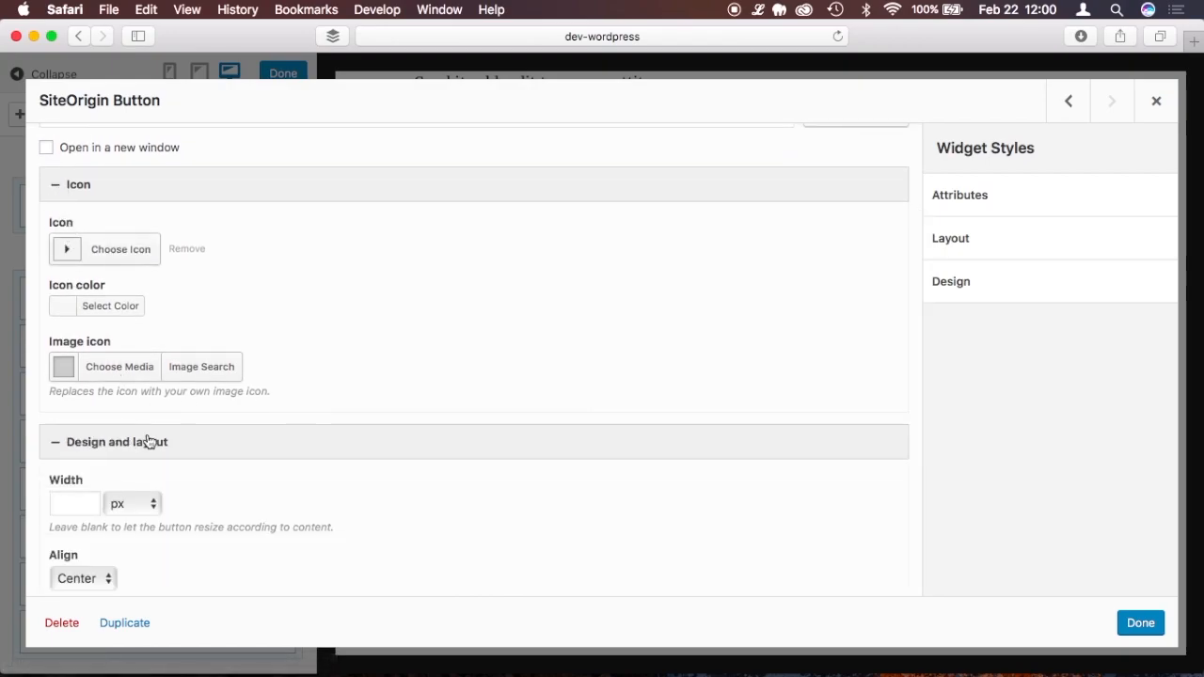
scroll(169, 449, down, 4)
scroll(172, 449, down, 4)
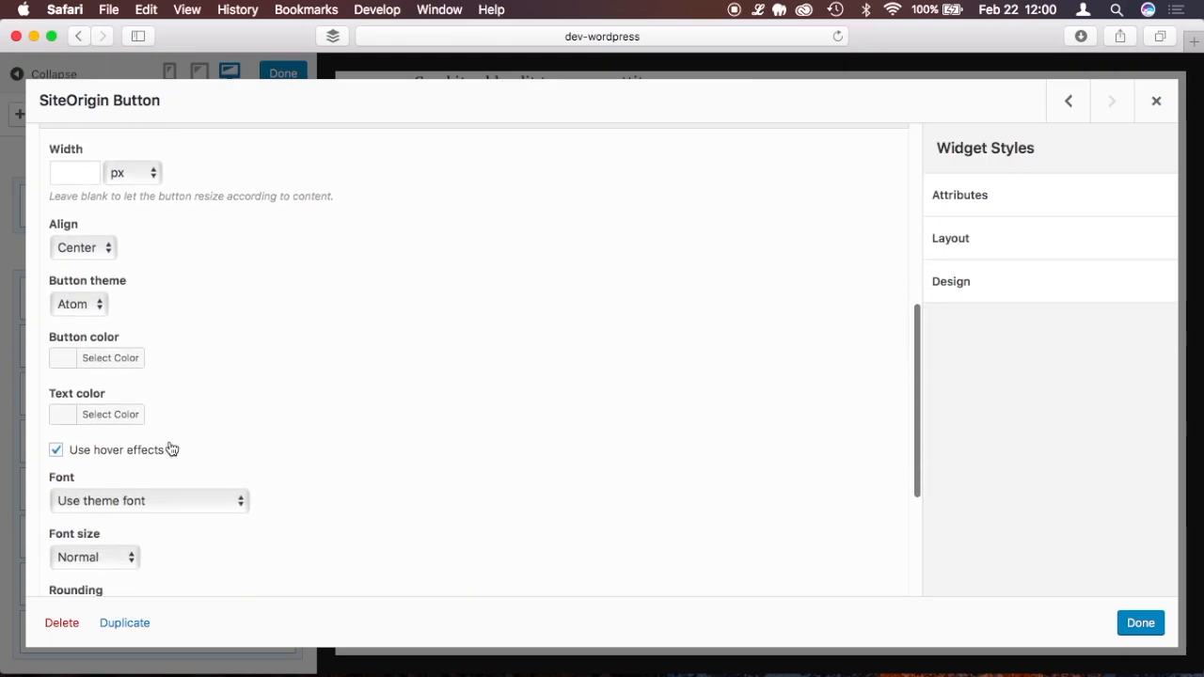
scroll(195, 285, down, 1)
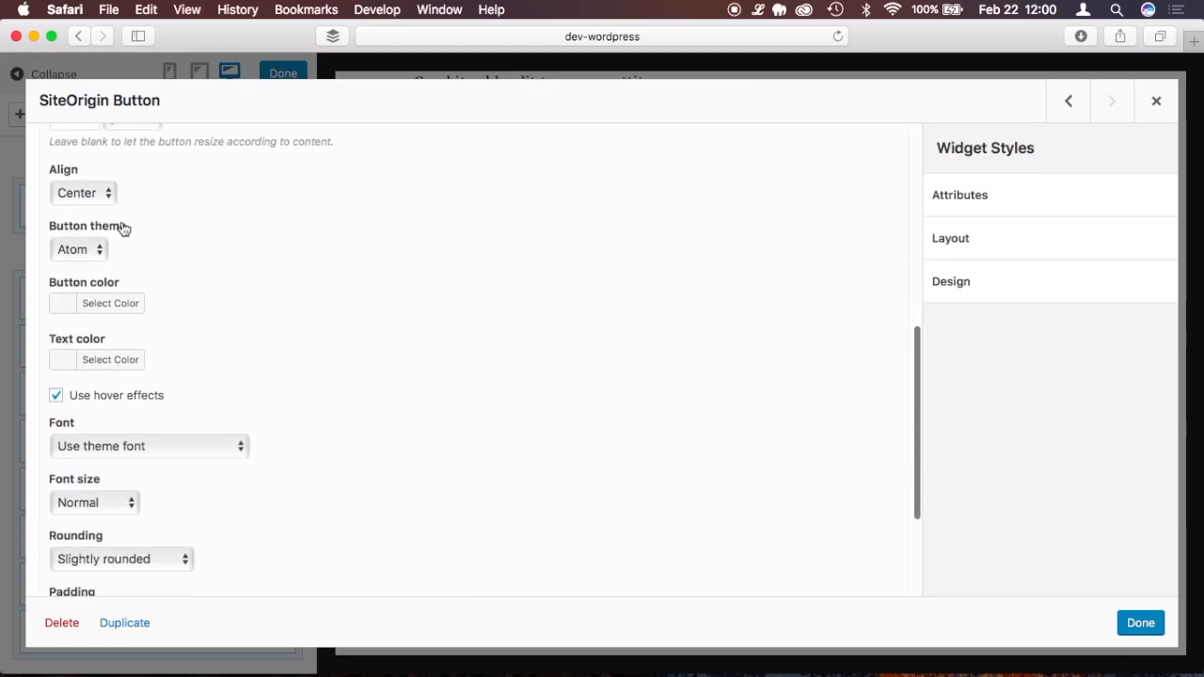
scroll(191, 305, down, 3)
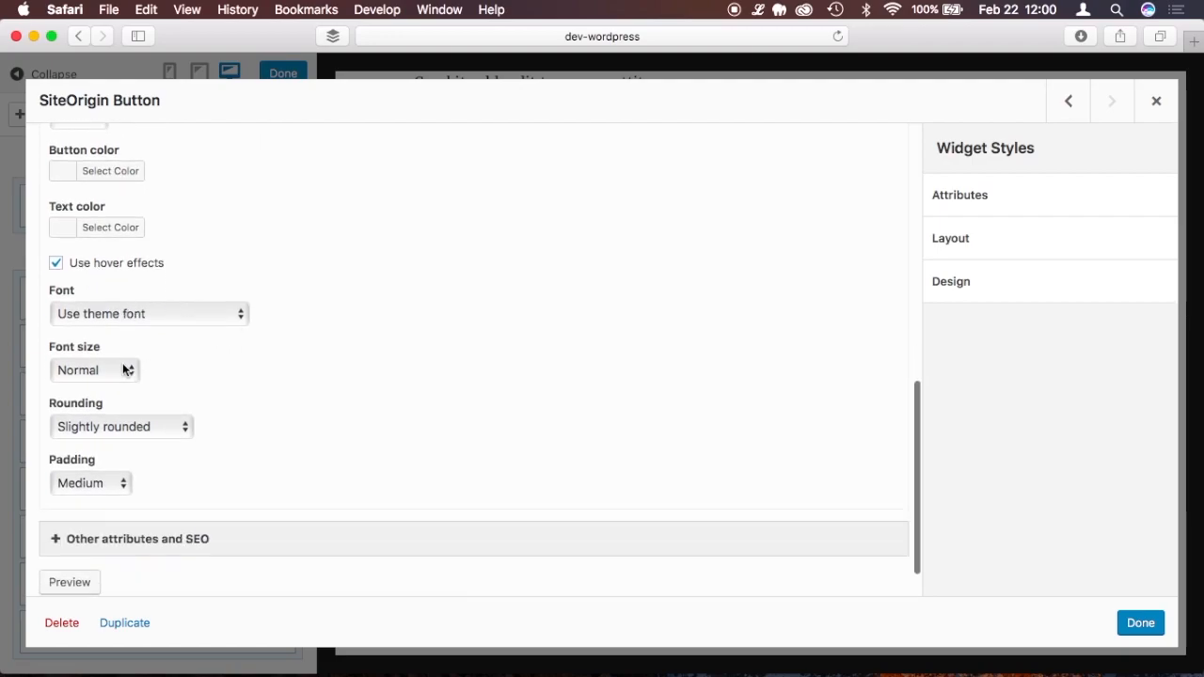
click(126, 369)
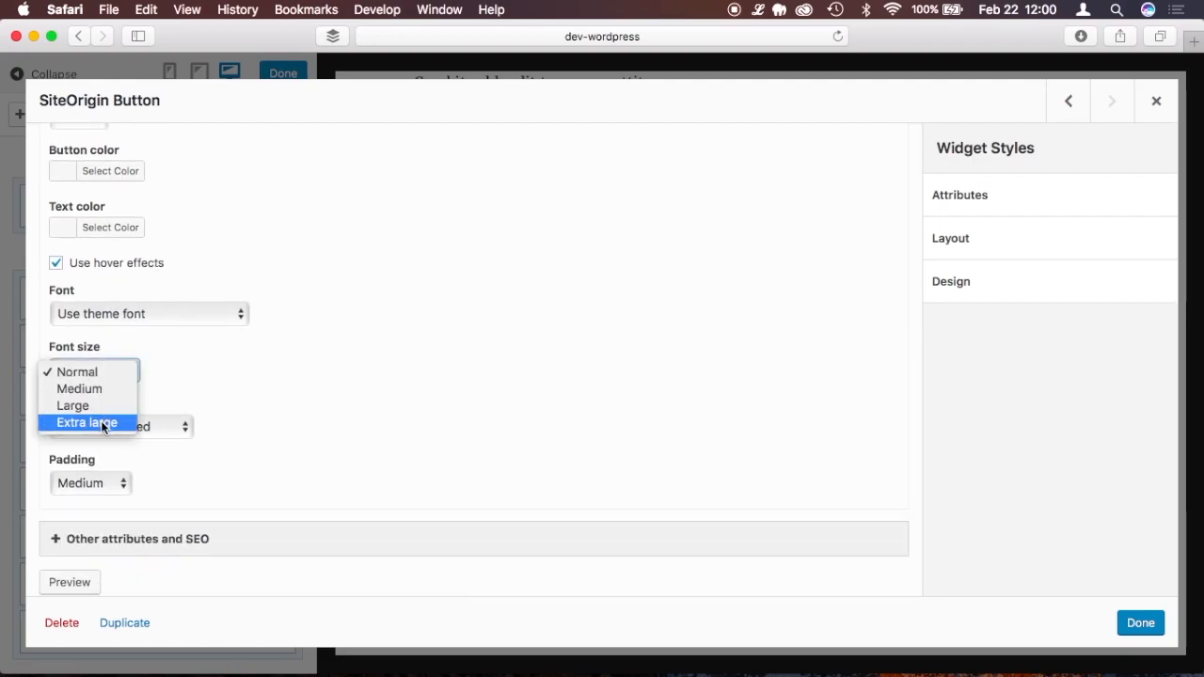
click(101, 422)
- Set the button's padding to Very high, keep the Slightly rounded corners, and preview the widget
click(156, 429)
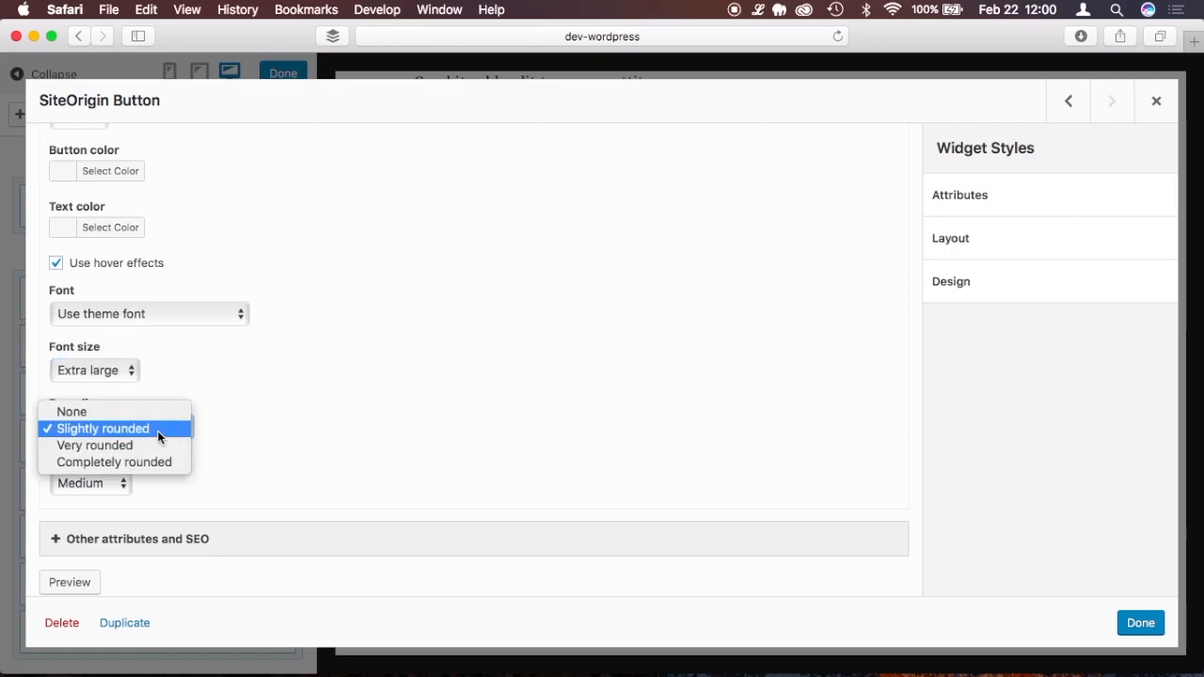
click(228, 416)
click(118, 485)
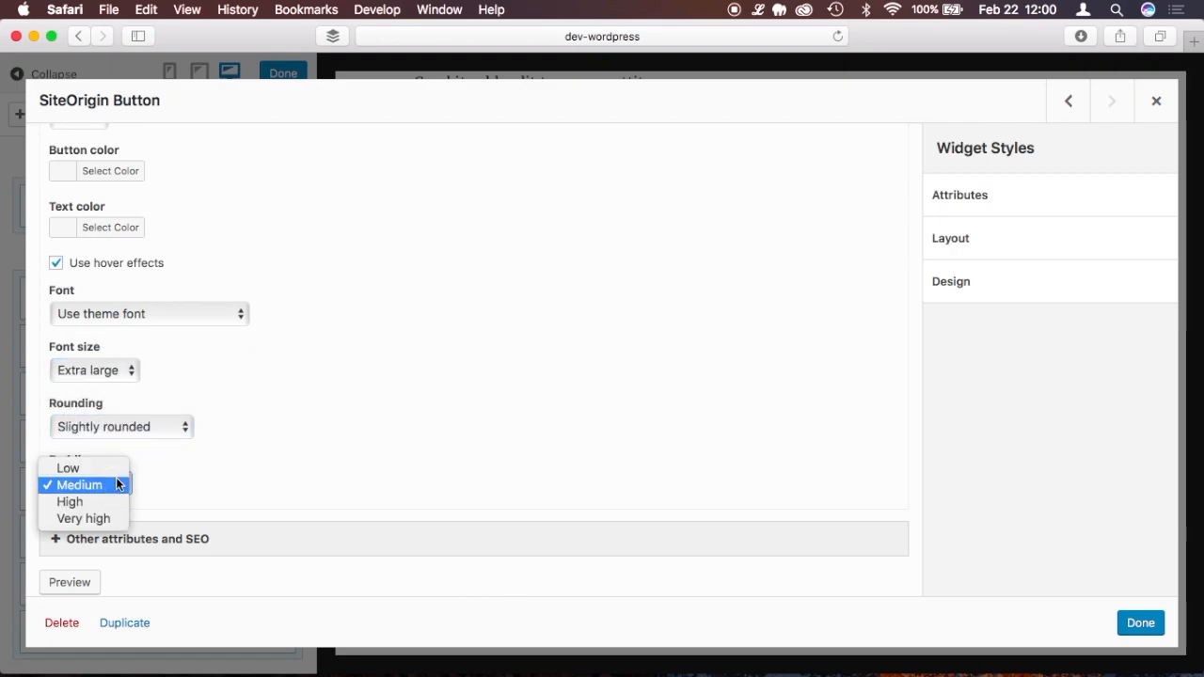
click(98, 519)
scroll(319, 471, down, 2)
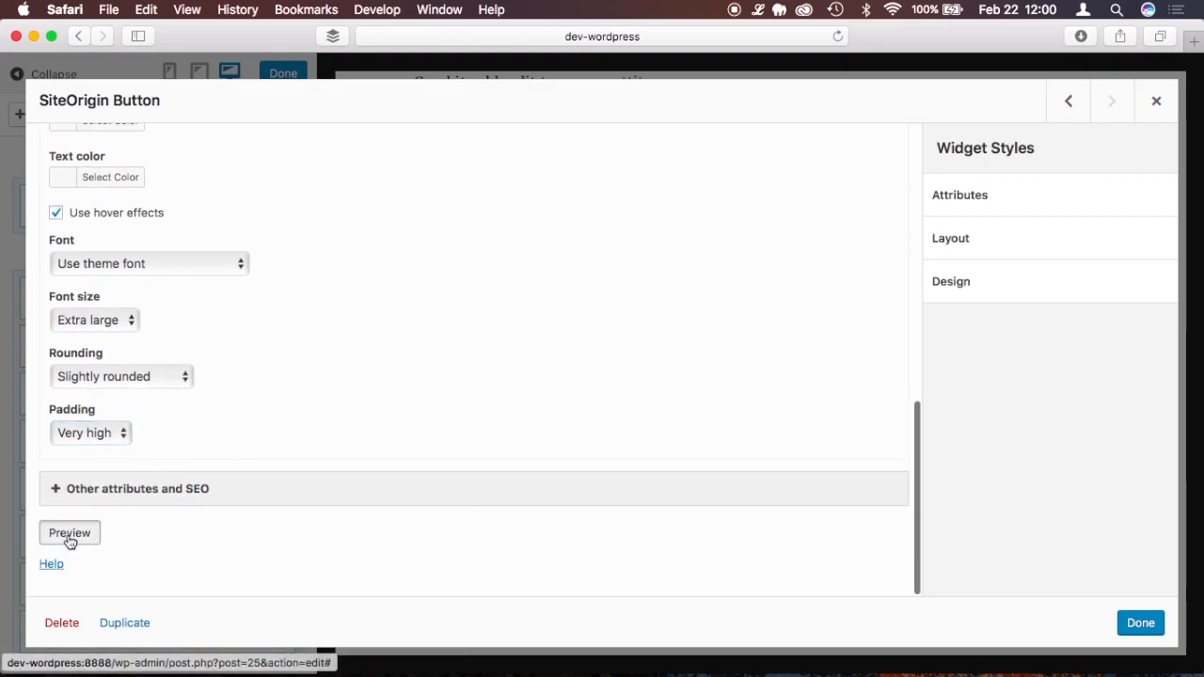
click(69, 536)
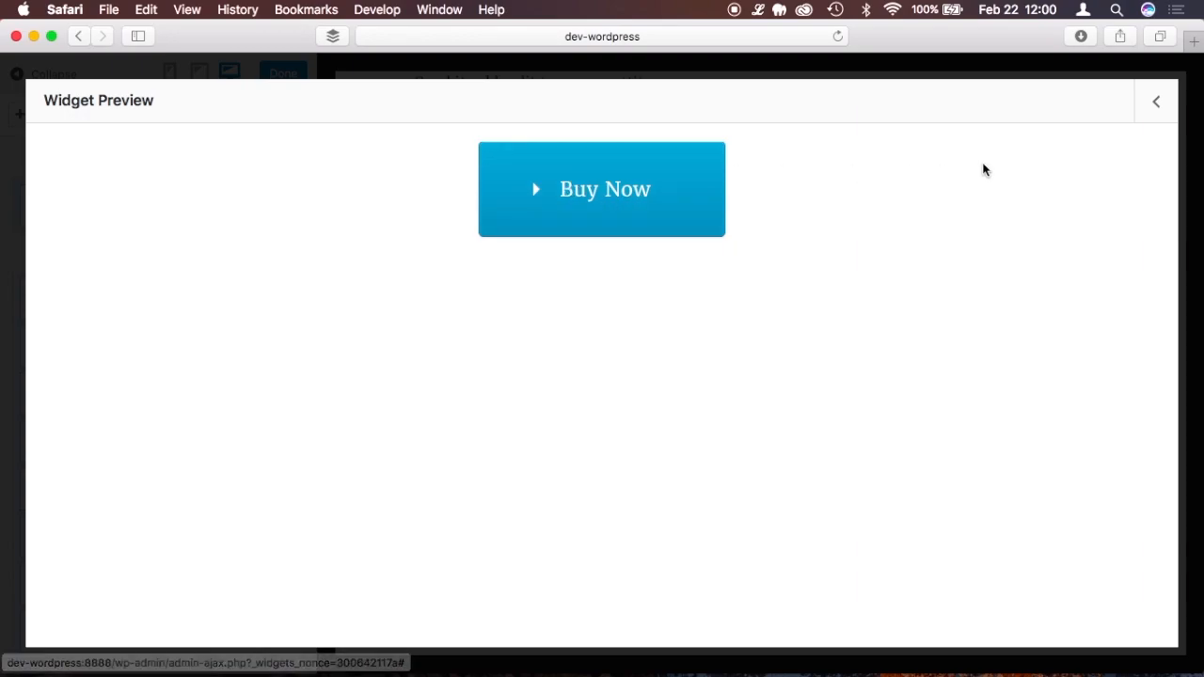
- Set the button's padding to Medium, preview the result, and save the button widget
click(1156, 102)
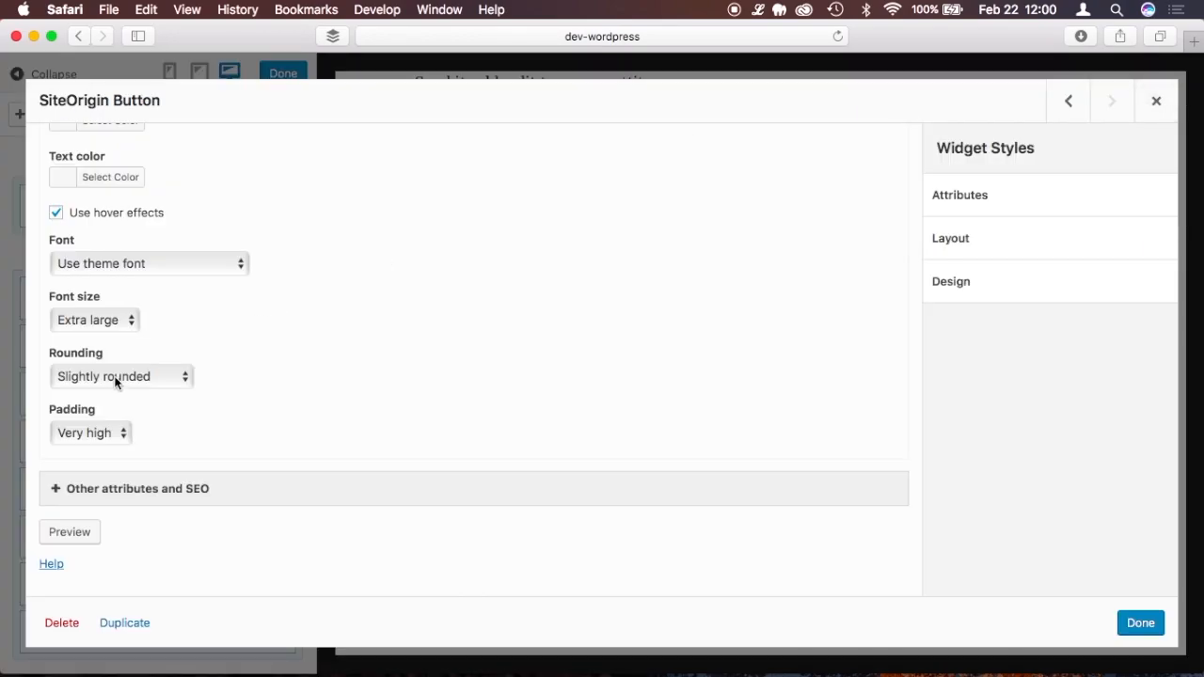
click(117, 431)
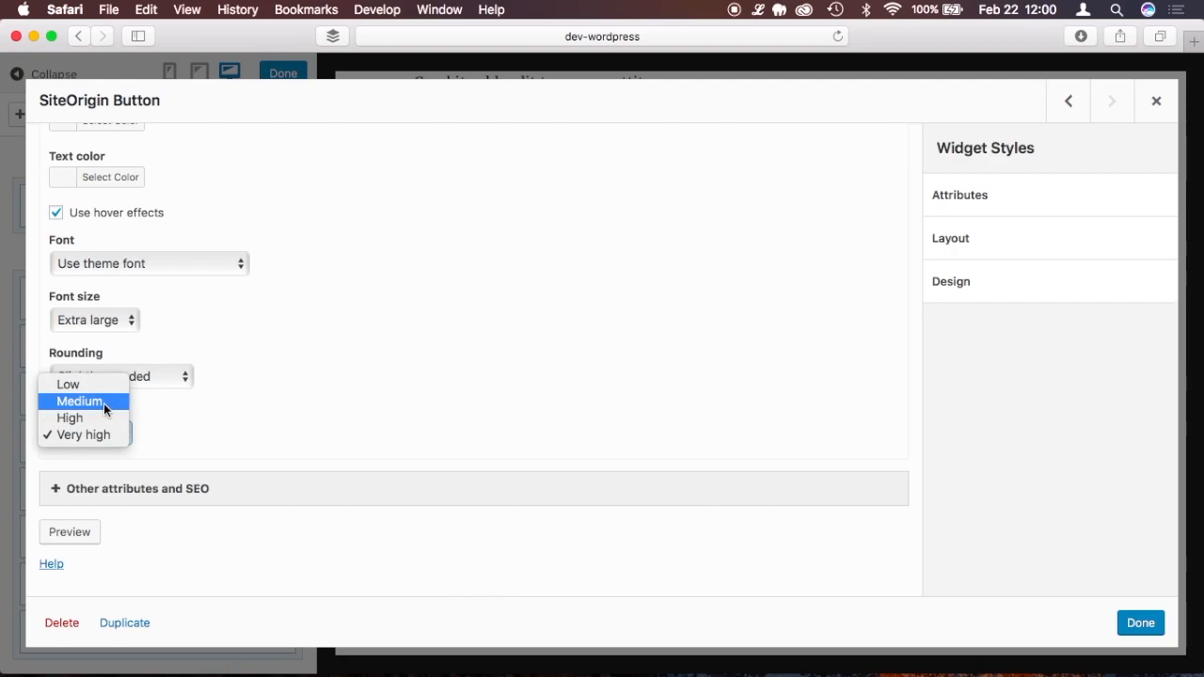
click(103, 402)
click(79, 534)
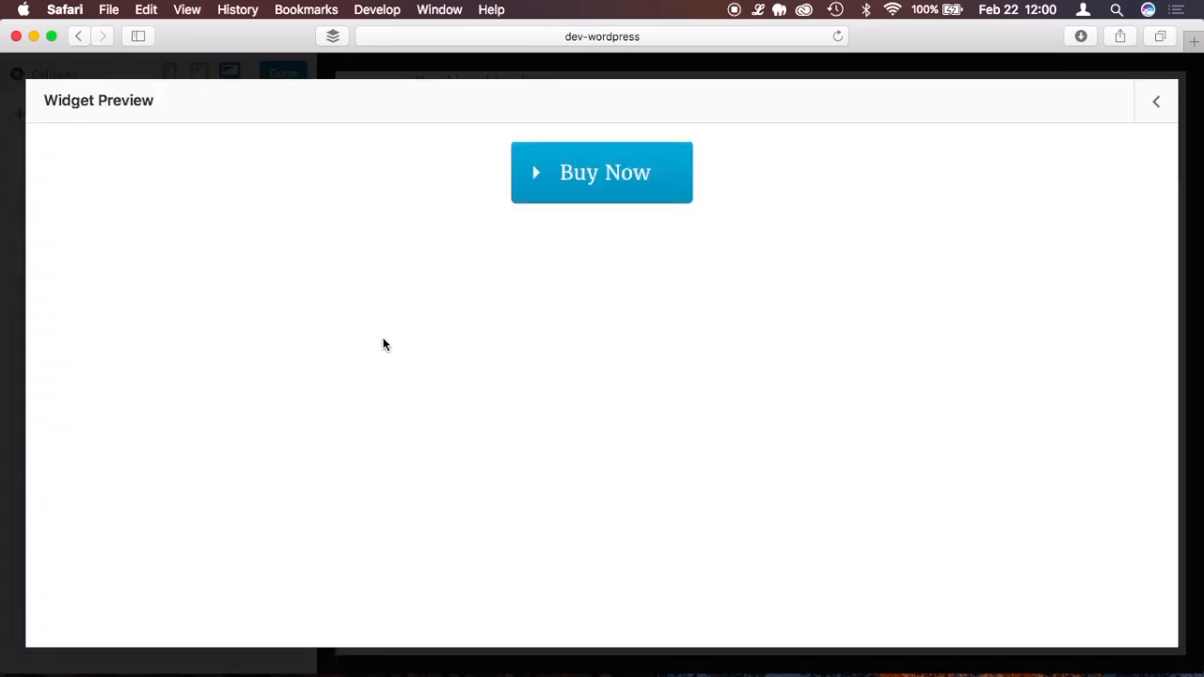
click(1155, 102)
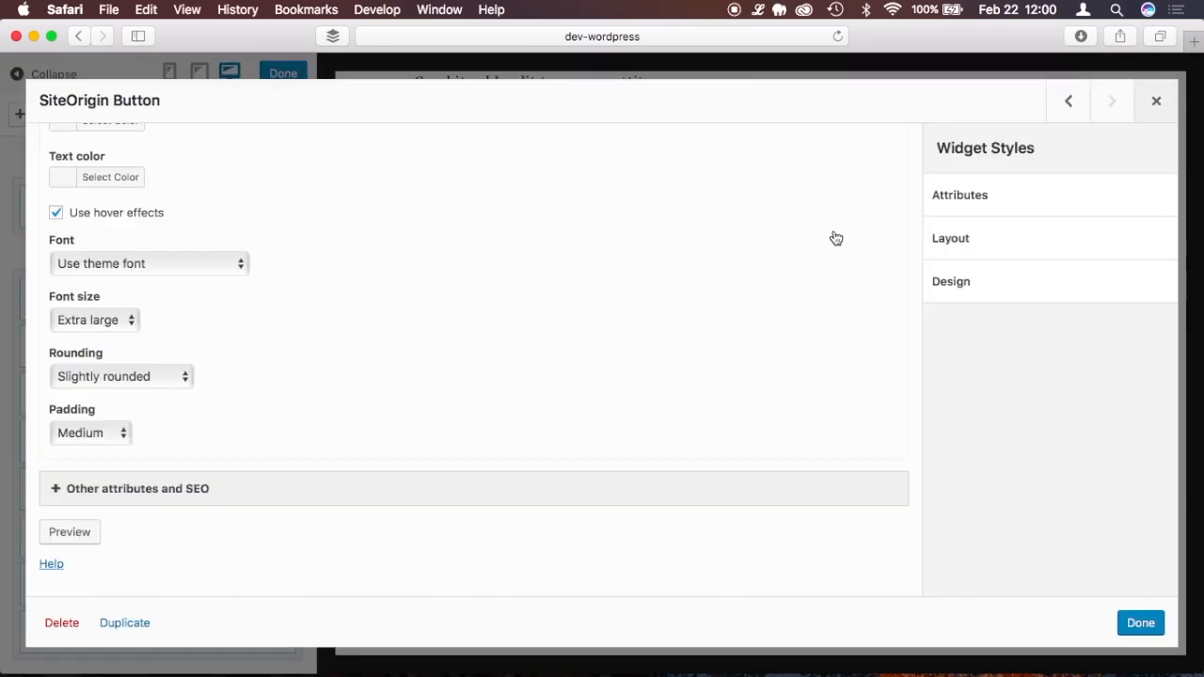
click(1138, 622)
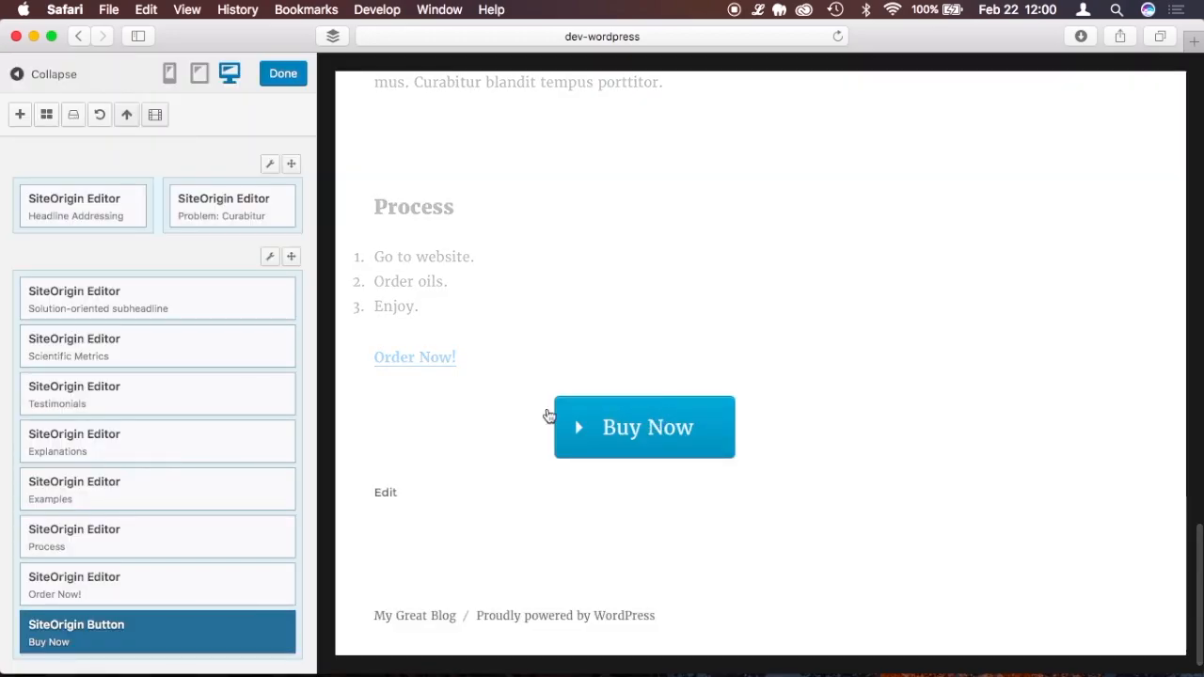
scroll(530, 409, down, 1)
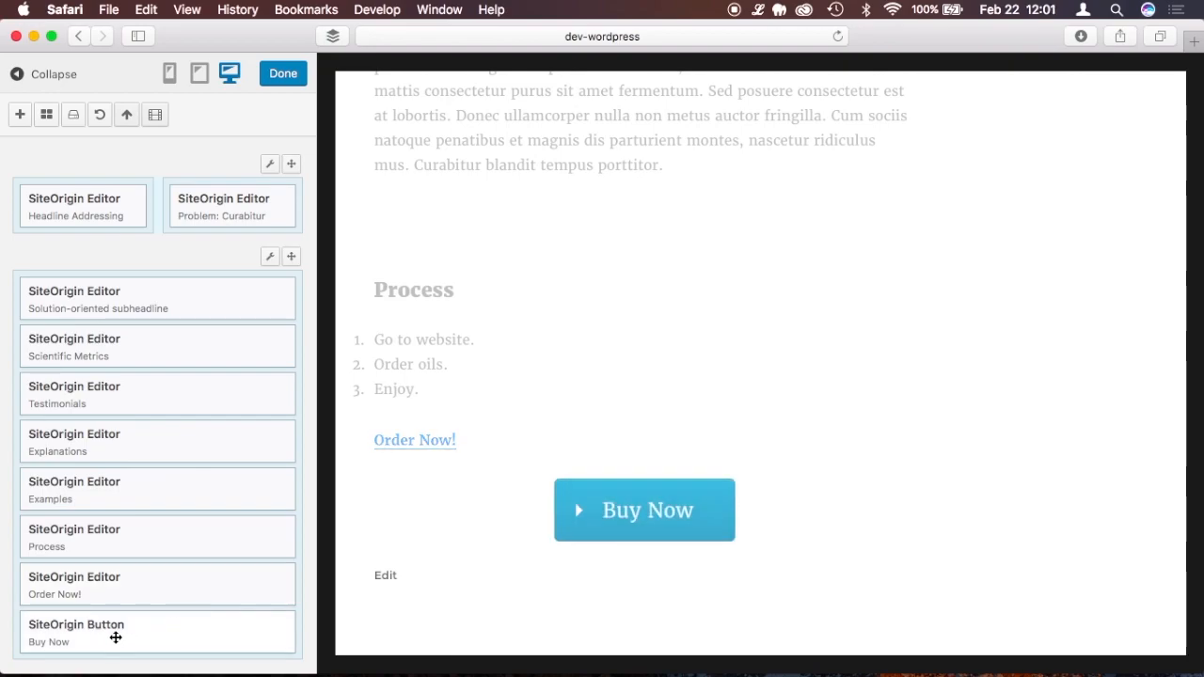
- Change the button widget's text to "Order Now!" and delete the SiteOrigin Editor widget holding the "Order Now!" link
click(56, 624)
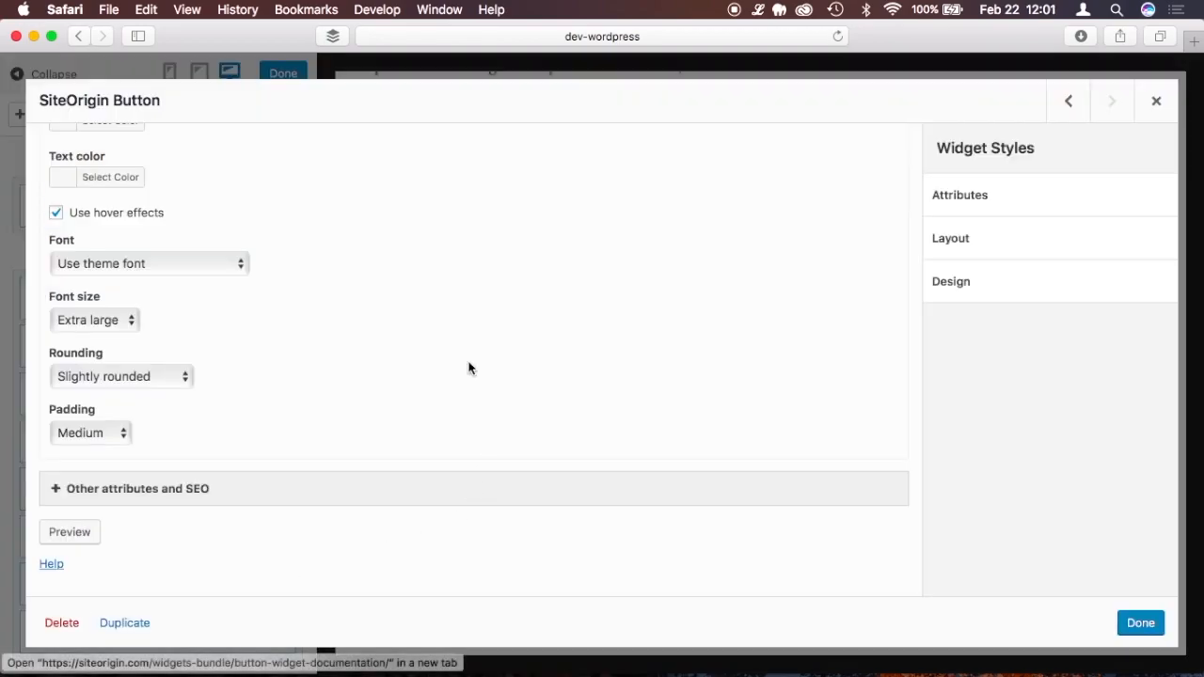
scroll(438, 211, up, 10)
triple_click(174, 164)
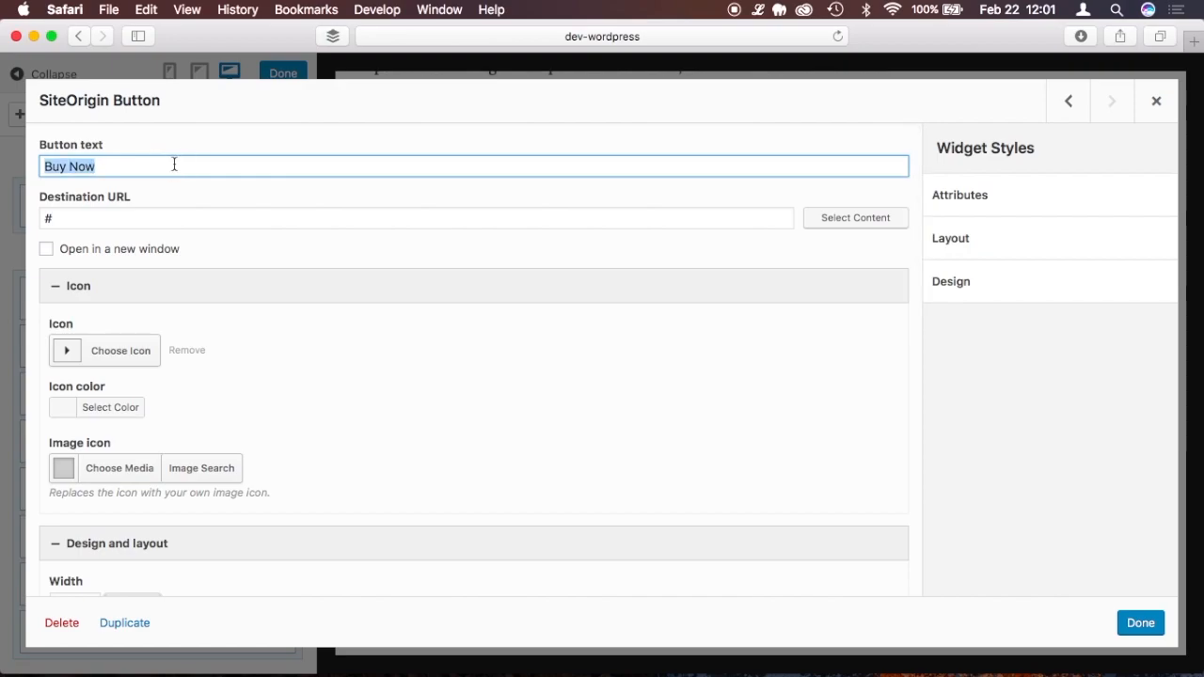
text(Order)
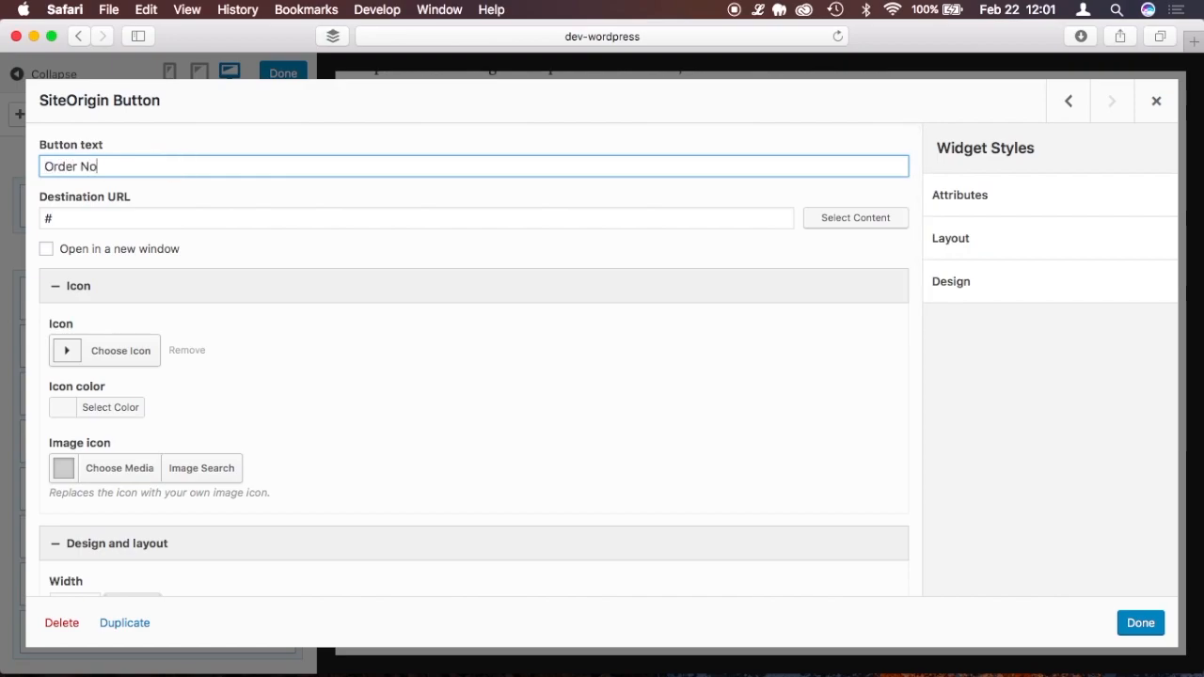
click(1140, 623)
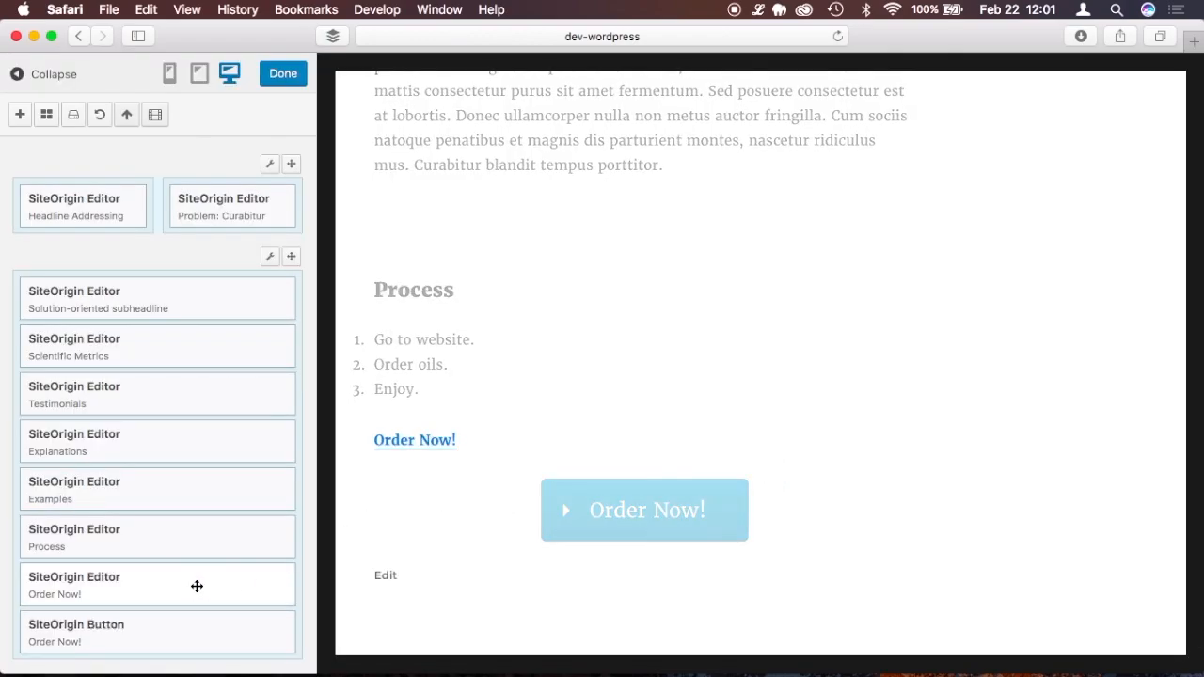
click(80, 581)
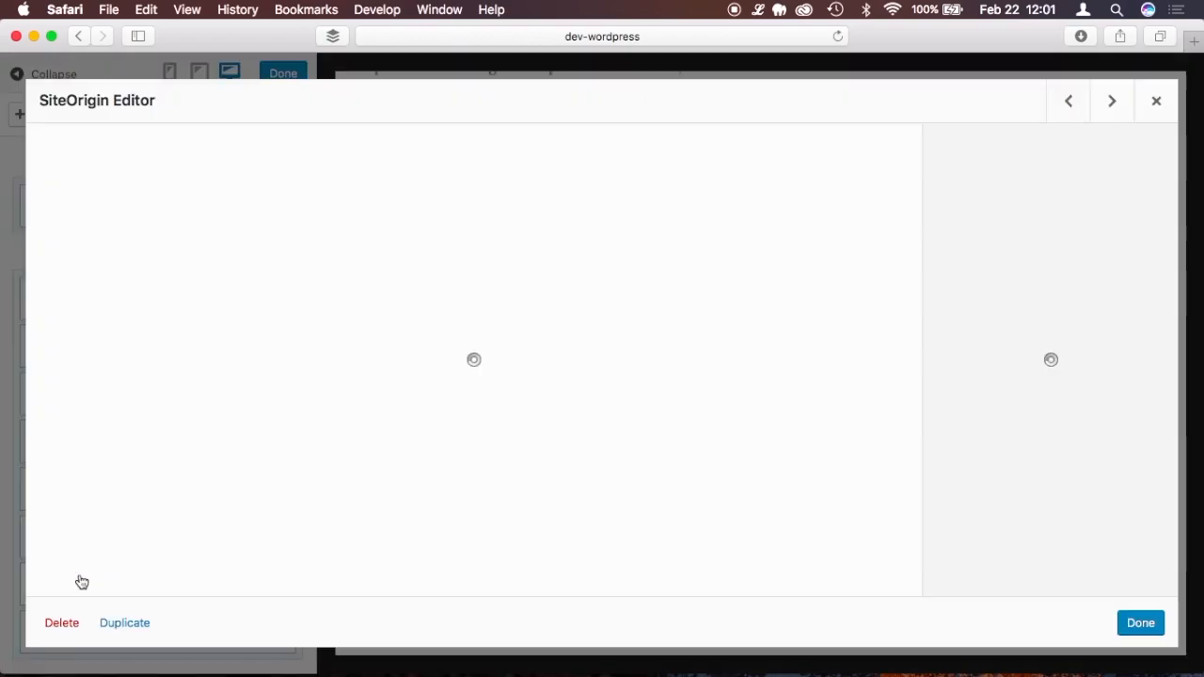
click(62, 624)
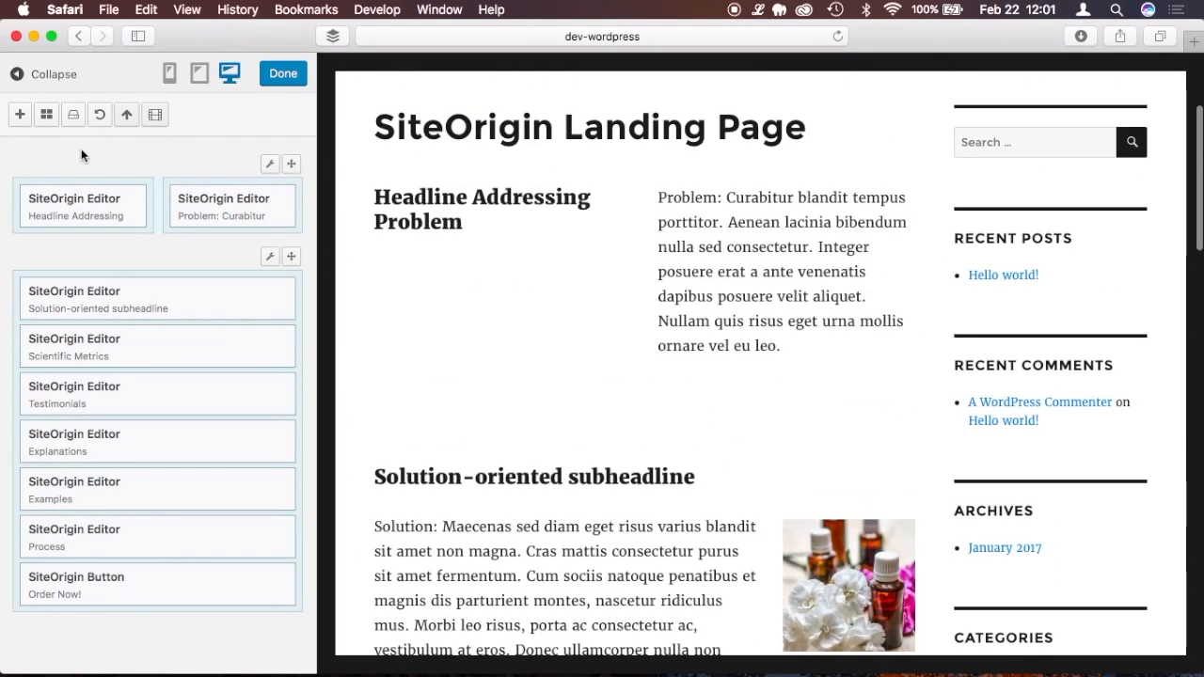
- Add a SiteOrigin Call-to-action widget to the page and title it "Call to action"
click(17, 115)
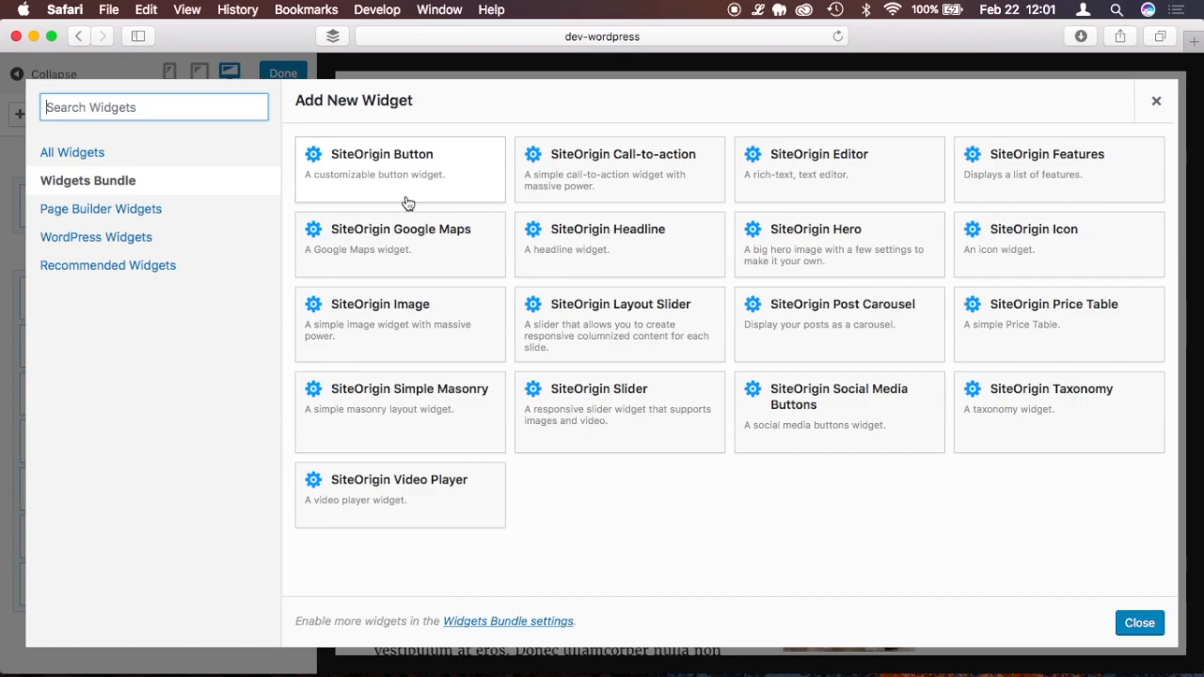
click(661, 195)
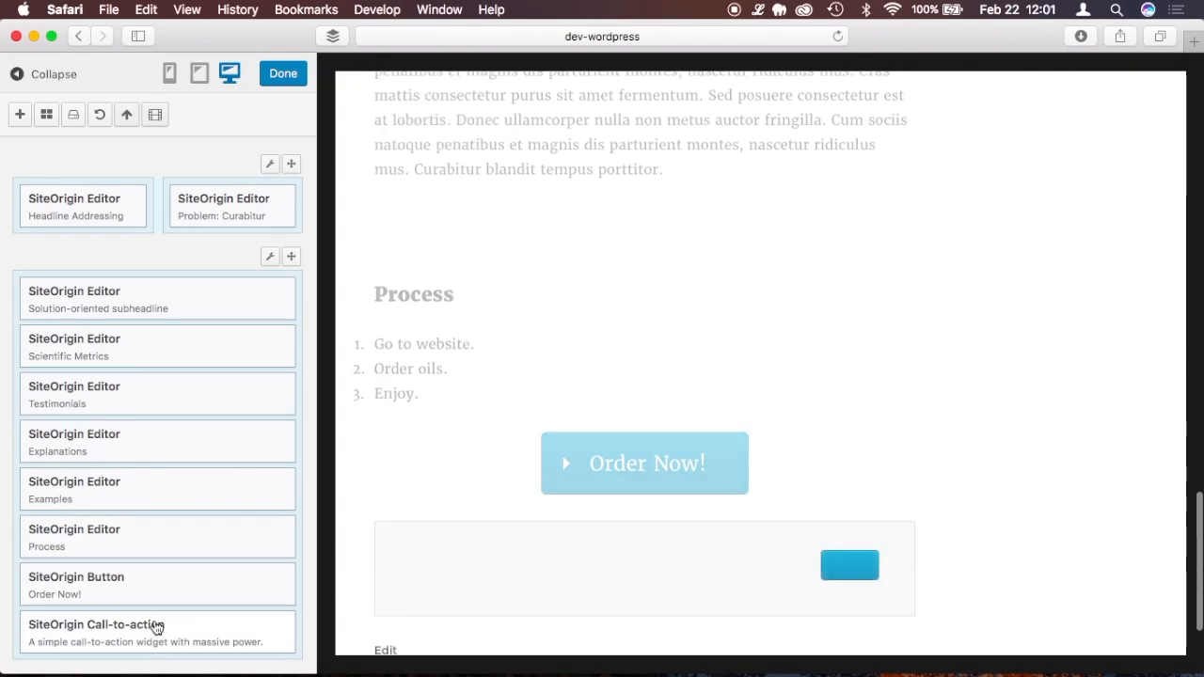
click(111, 628)
click(184, 164)
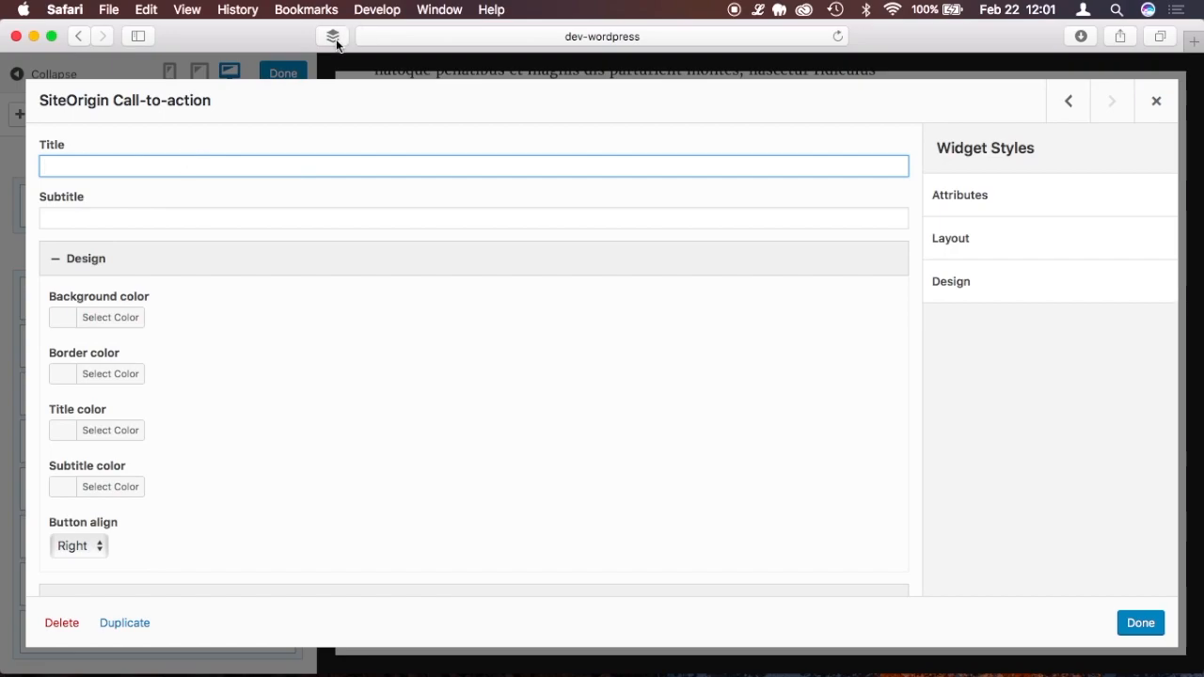
text(C)
- Fill the call-to-action subtitle with the placeholder sentence "Cras mattis consectetur purus sit amet fermentum."
click(778, 10)
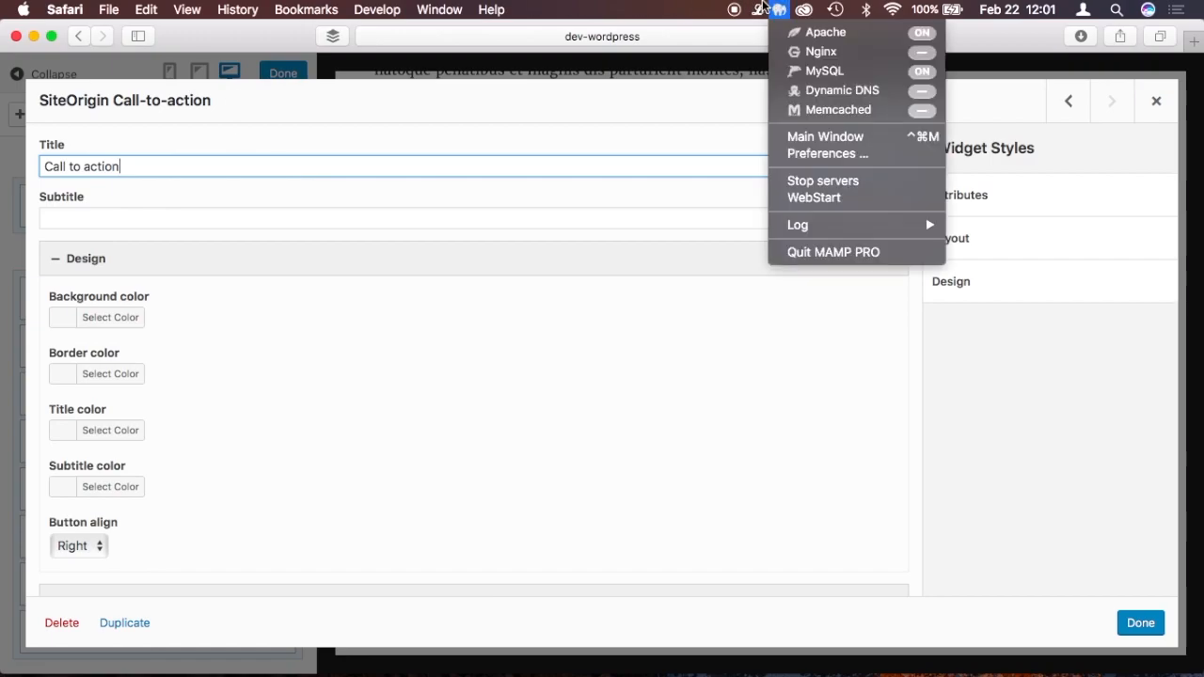
click(760, 8)
click(780, 65)
click(222, 223)
text(Cras mattis consectetur purus sit amet fermentum.)
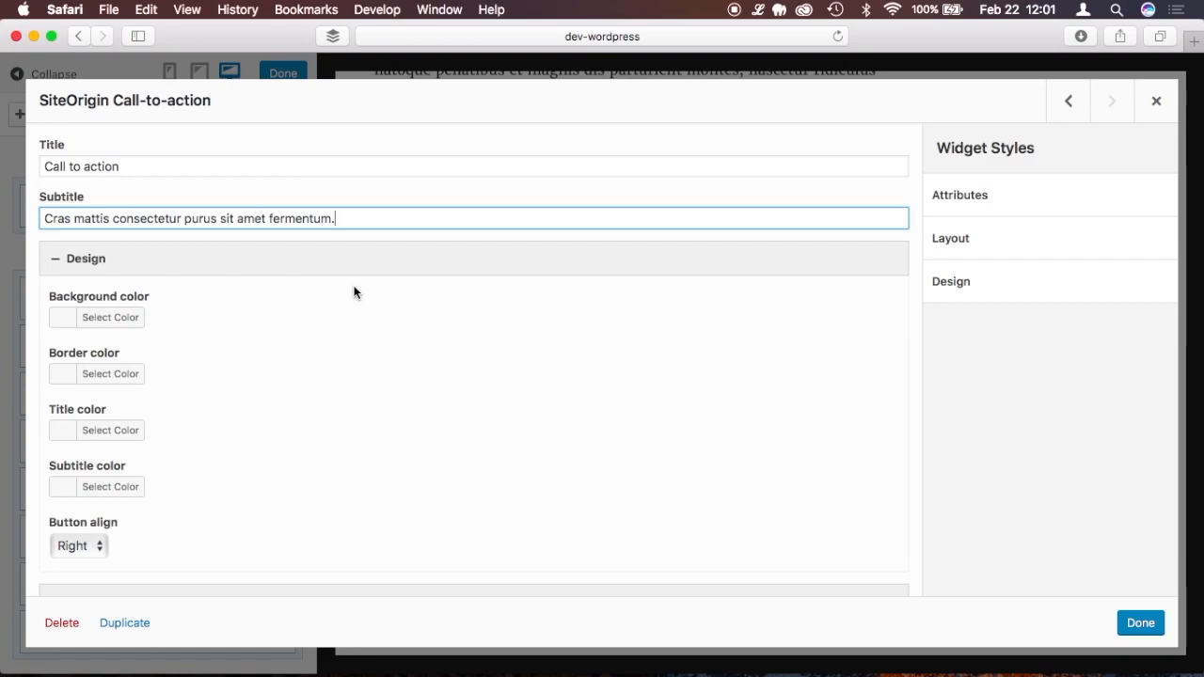
- Set the call-to-action's button text to "Order Now" and its destination URL to "#"
scroll(354, 293, down, 7)
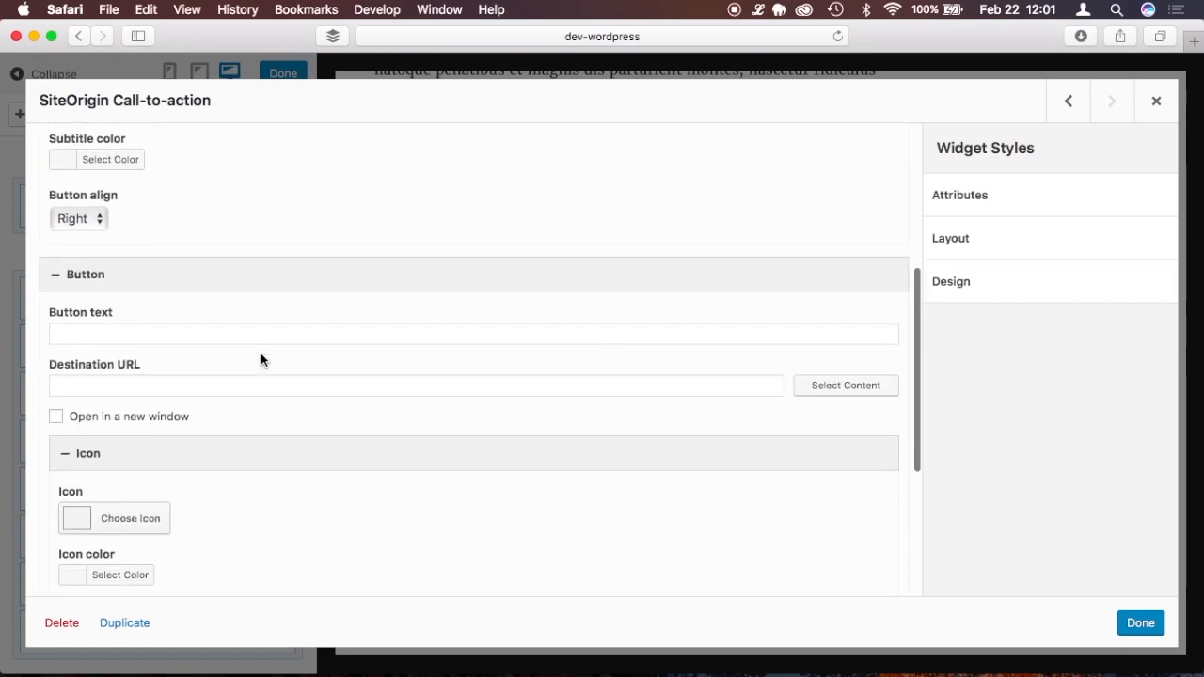
click(182, 330)
text(Order Now)
click(109, 390)
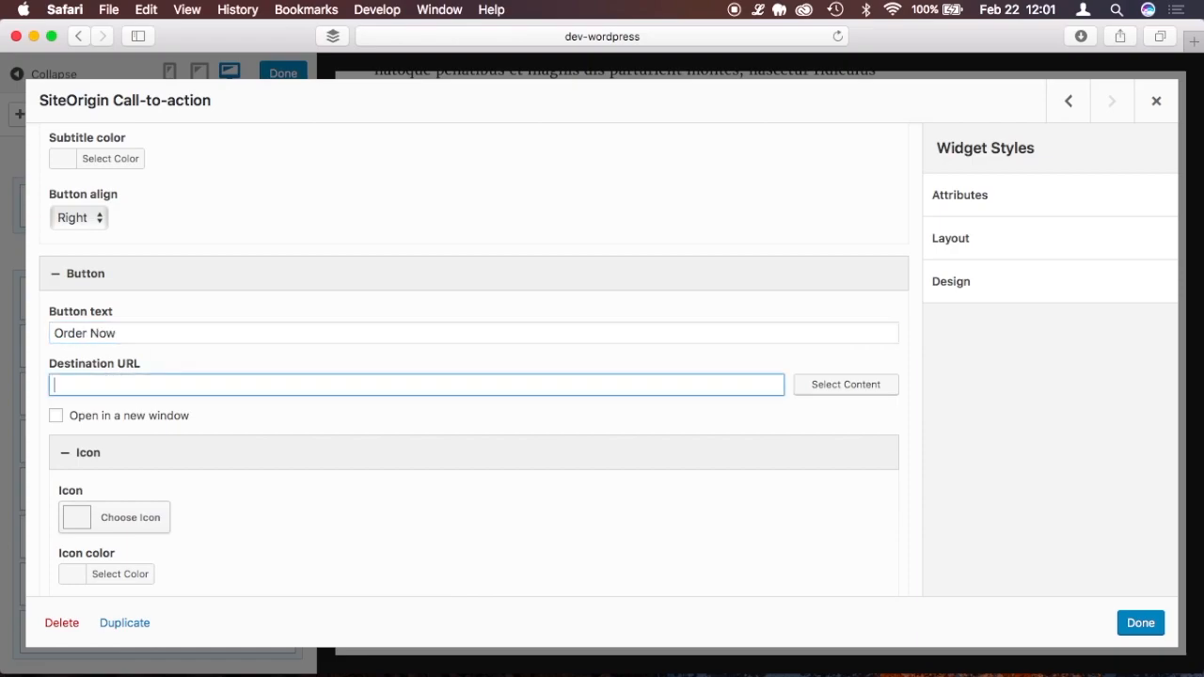
text(#)
scroll(241, 433, down, 5)
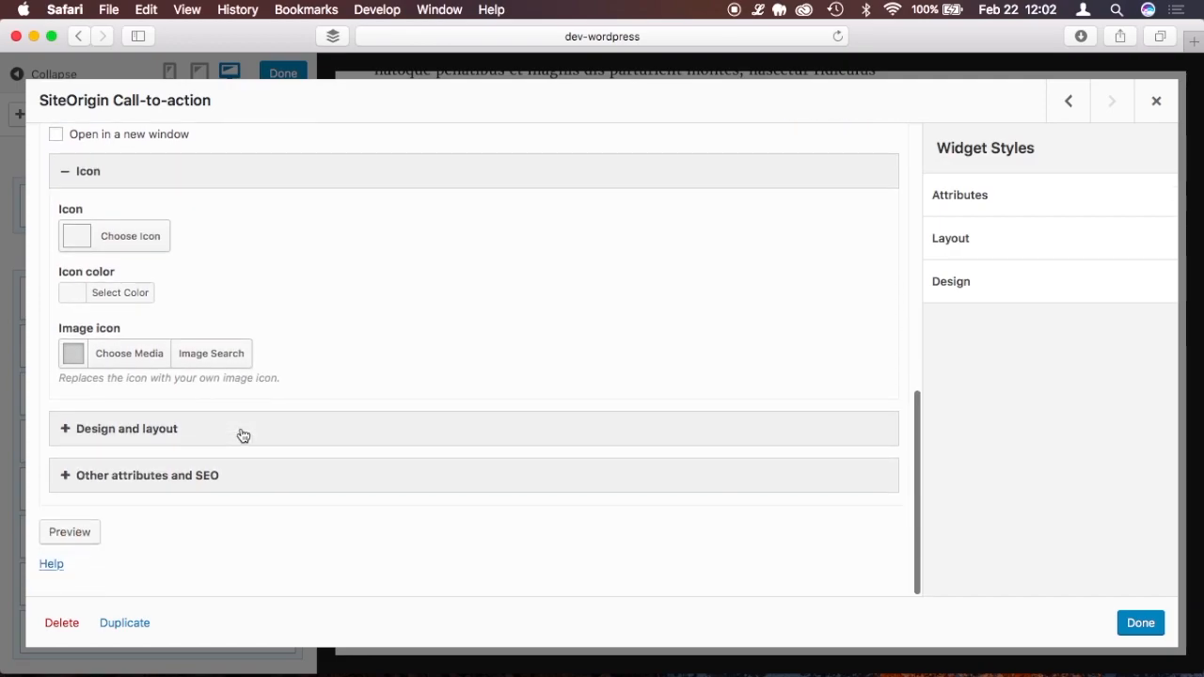
- Preview the call-to-action widget and examine its title, subtitle and button
click(71, 536)
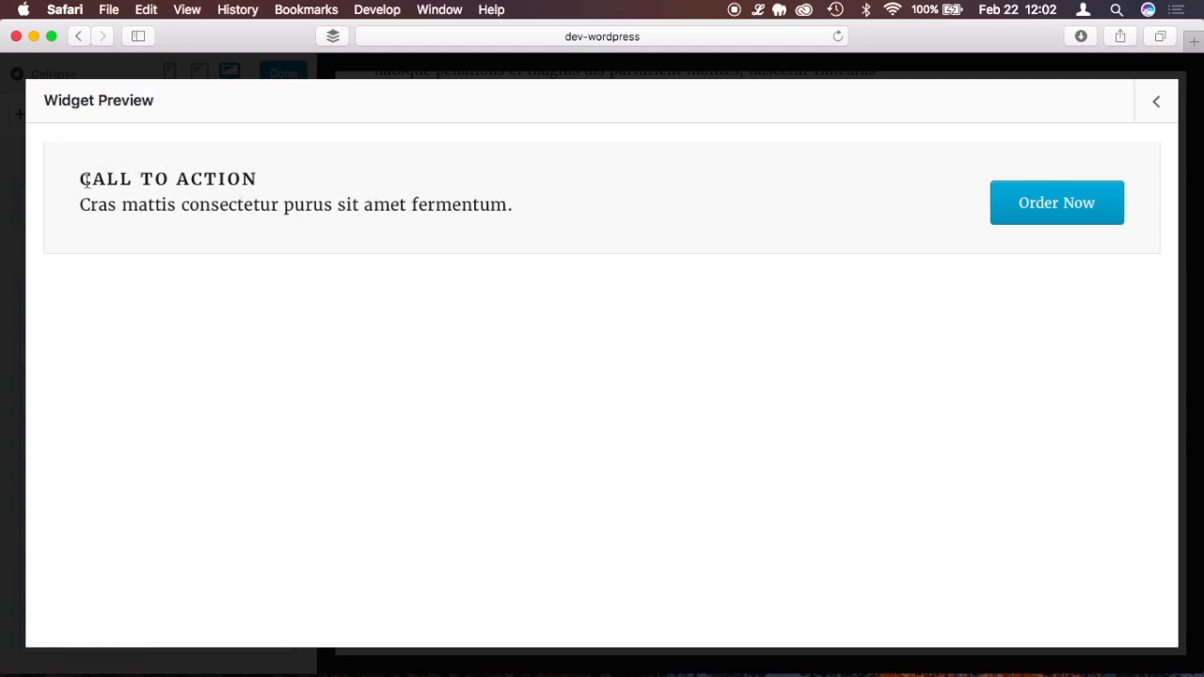
drag(81, 179, 273, 182)
click(160, 206)
drag(82, 204, 515, 210)
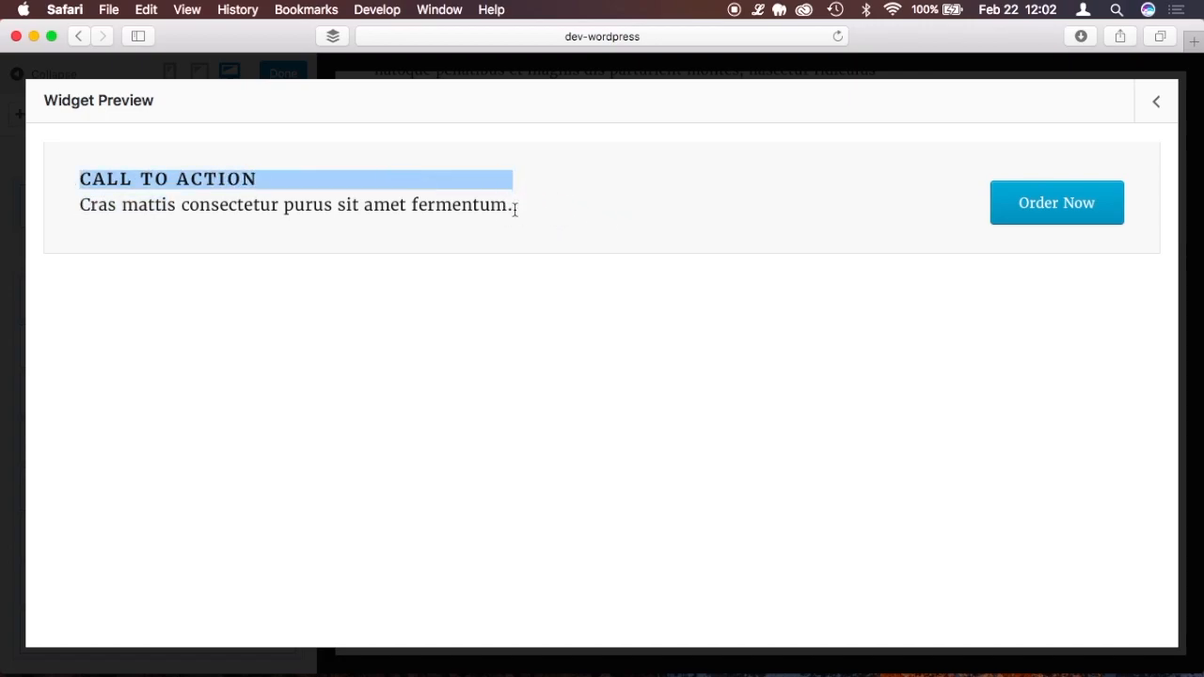
click(1155, 101)
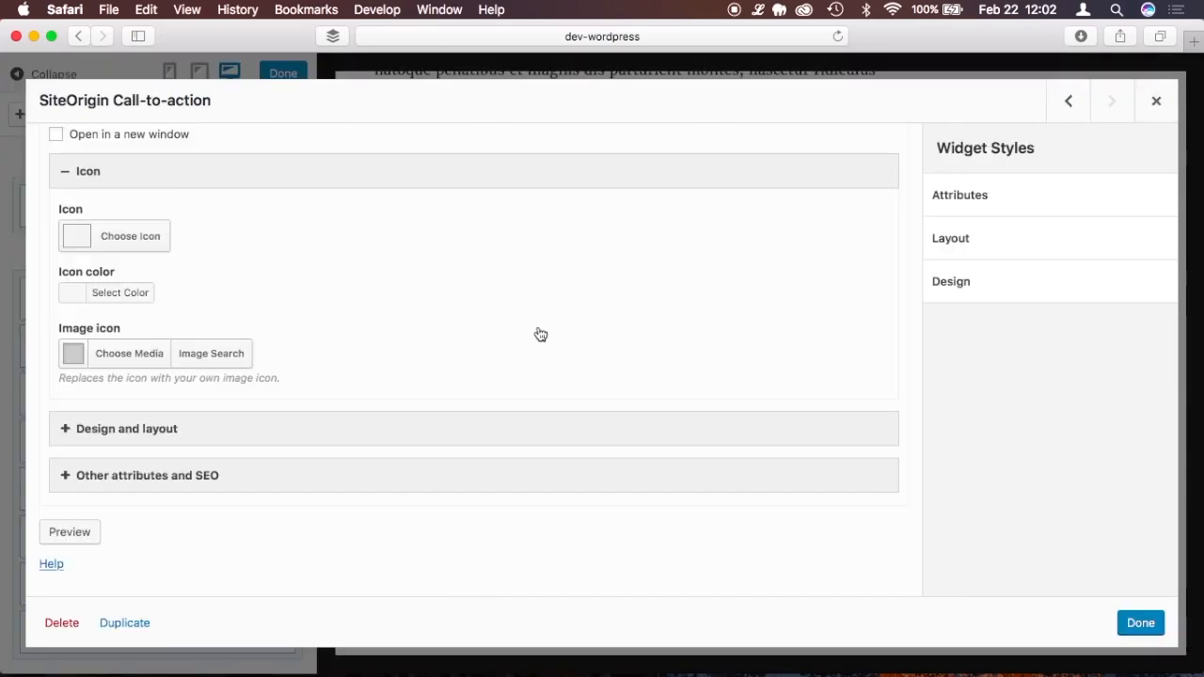
- Review the call-to-action's colour, alignment and button layout options, and save the widget
scroll(526, 324, up, 3)
scroll(511, 313, up, 5)
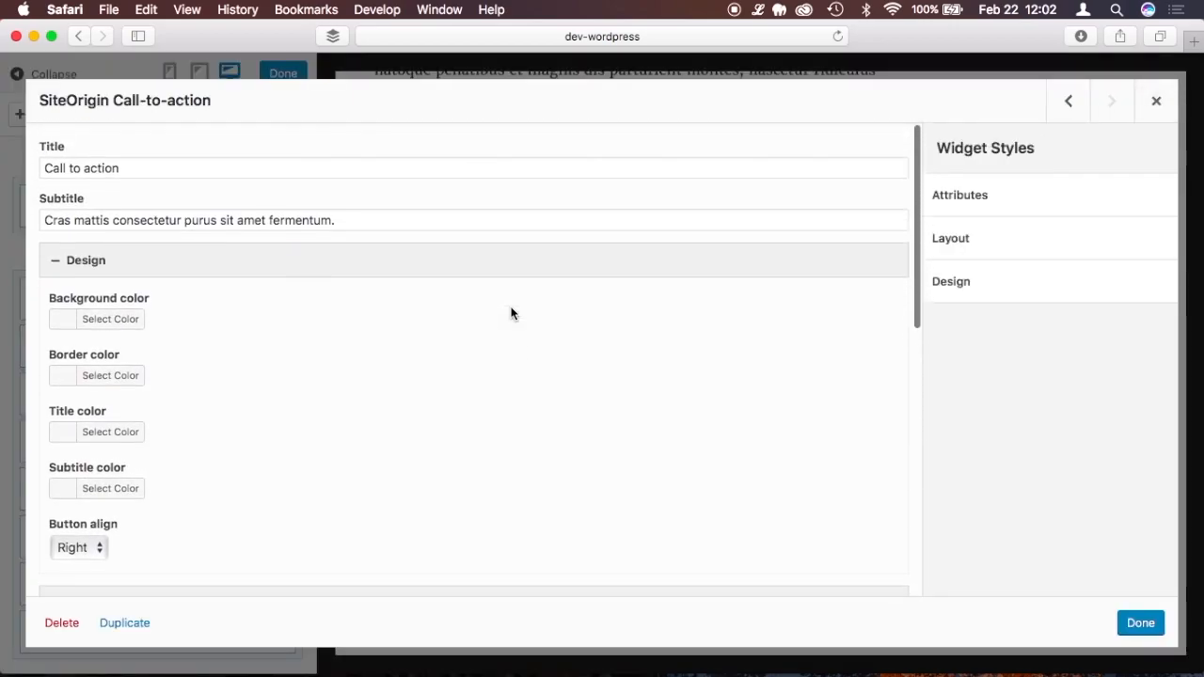
scroll(506, 318, down, 10)
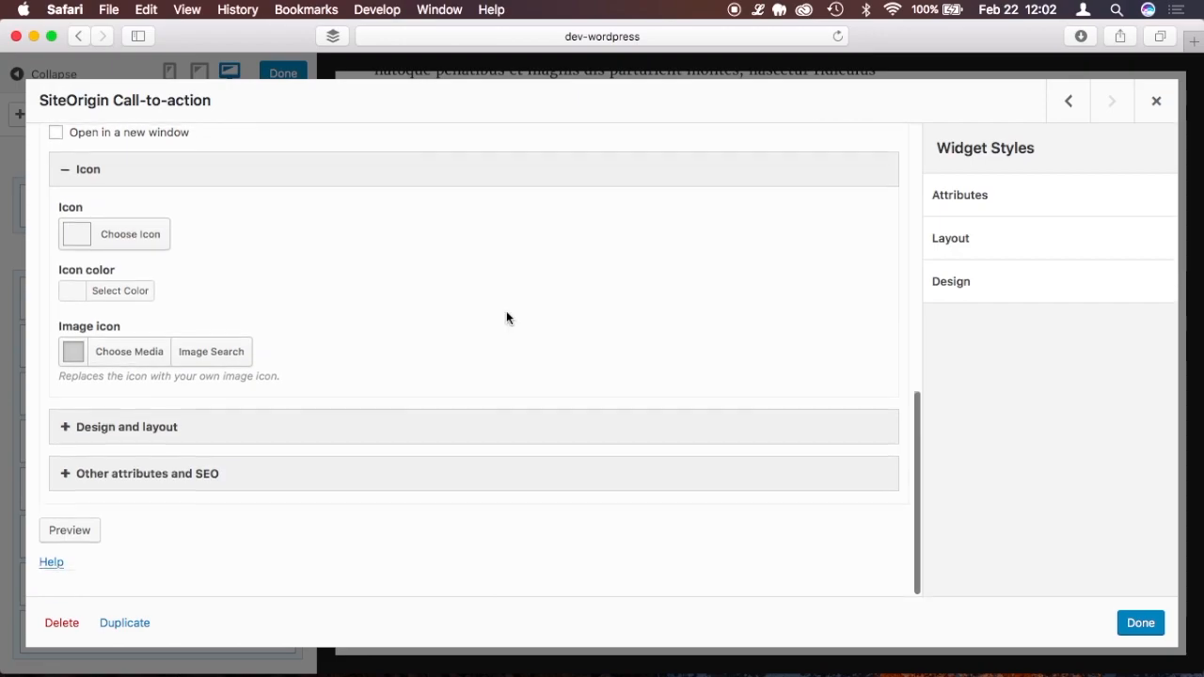
click(147, 429)
scroll(433, 357, down, 6)
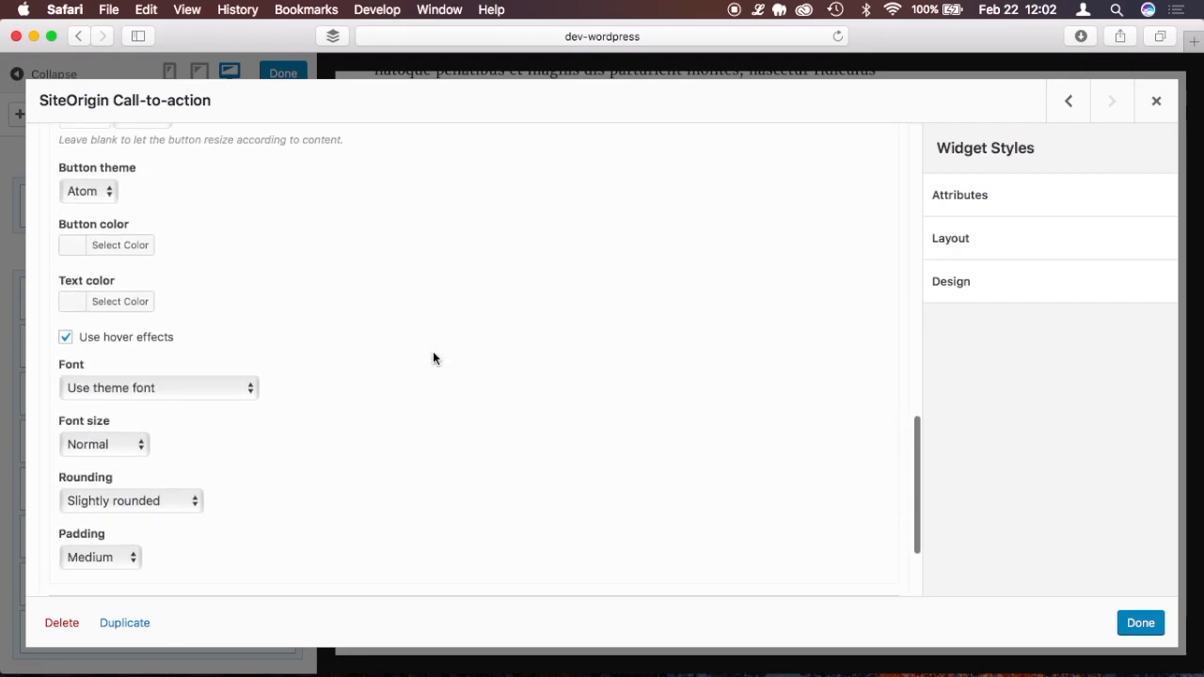
scroll(433, 358, up, 5)
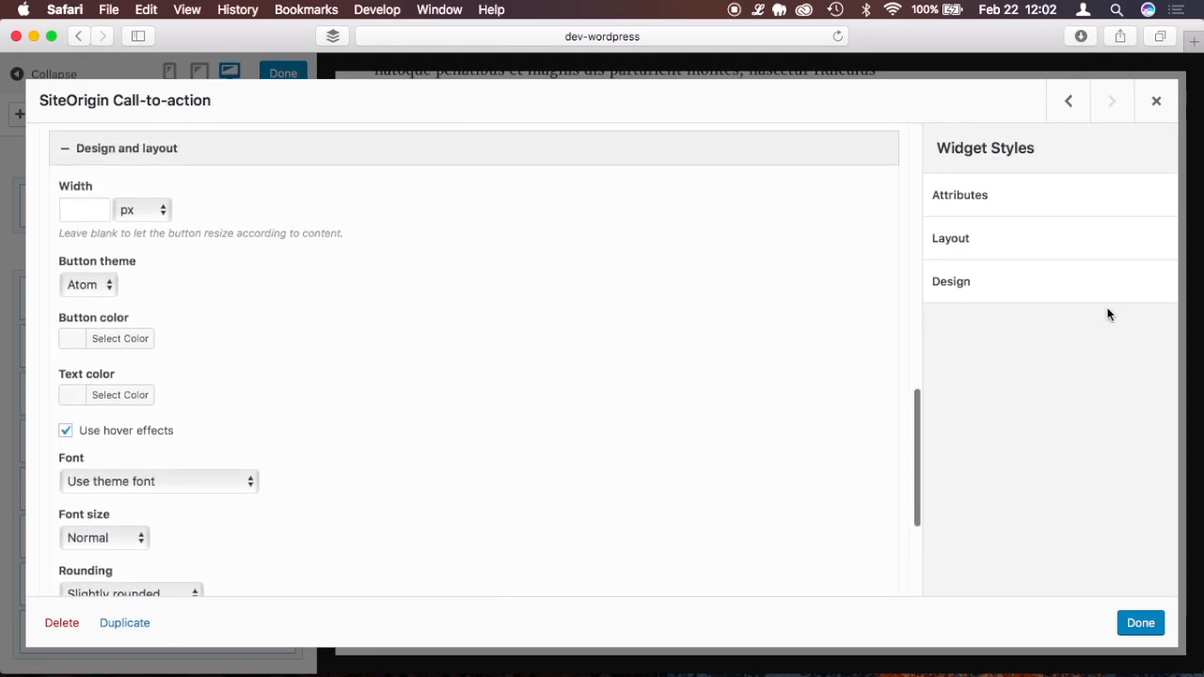
click(1140, 623)
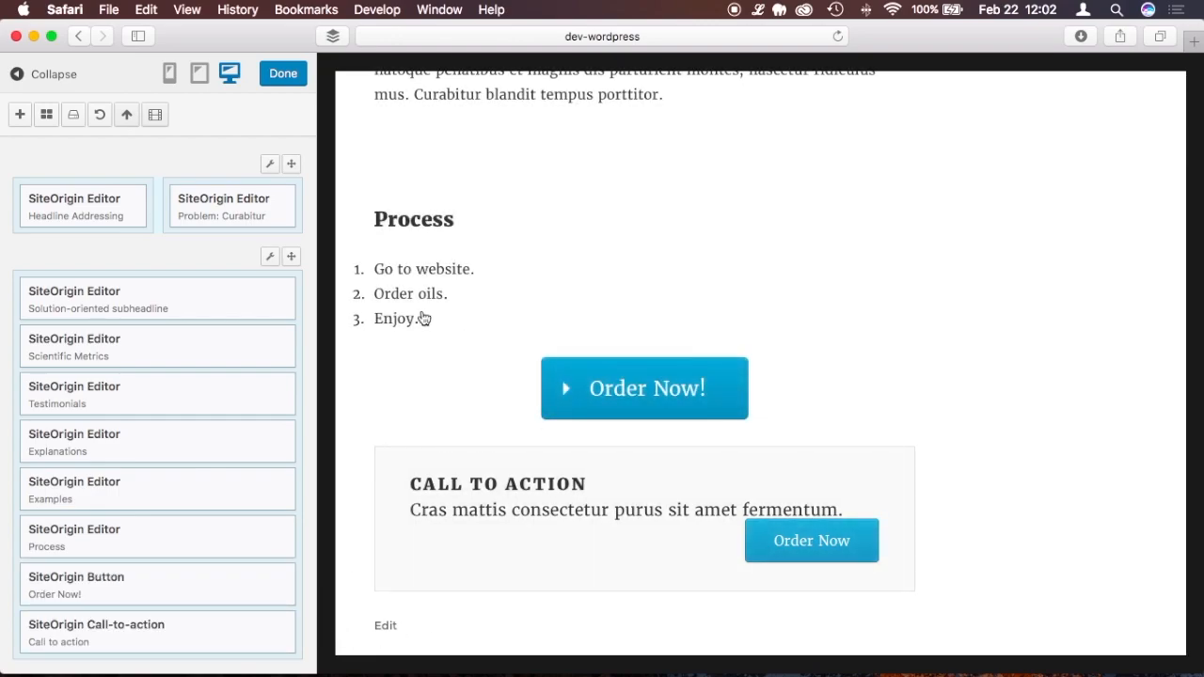
- Add a SiteOrigin Features widget to the page, open its settings, and insert one new feature entry
click(22, 114)
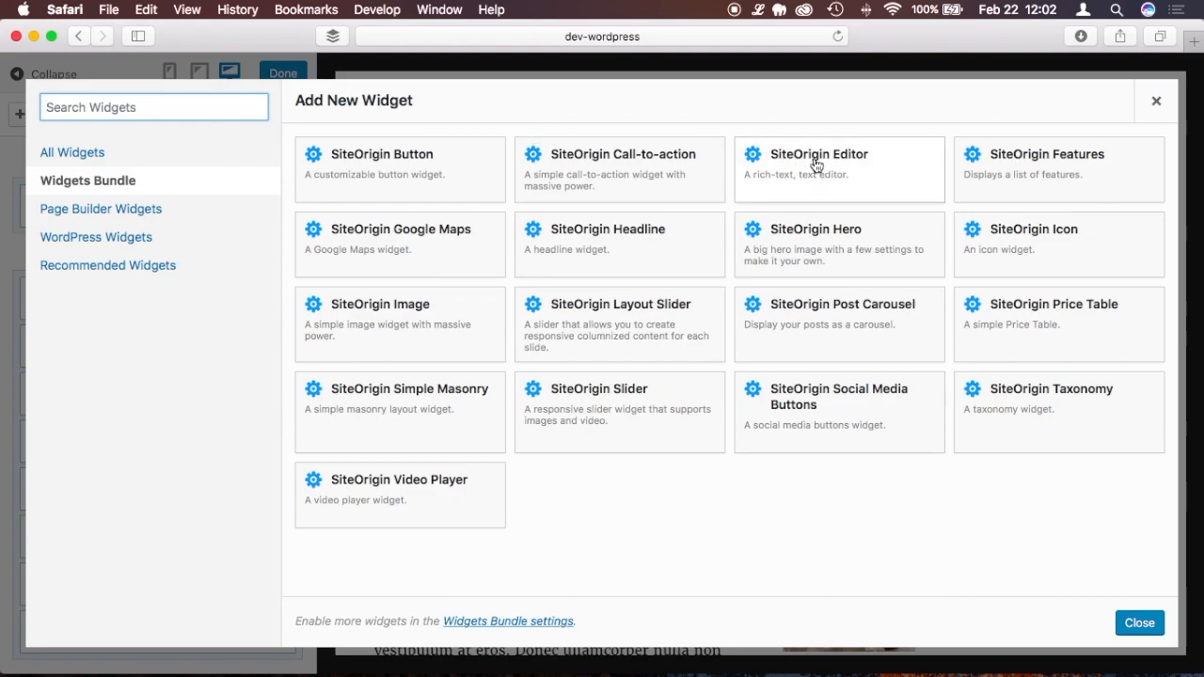
click(1014, 172)
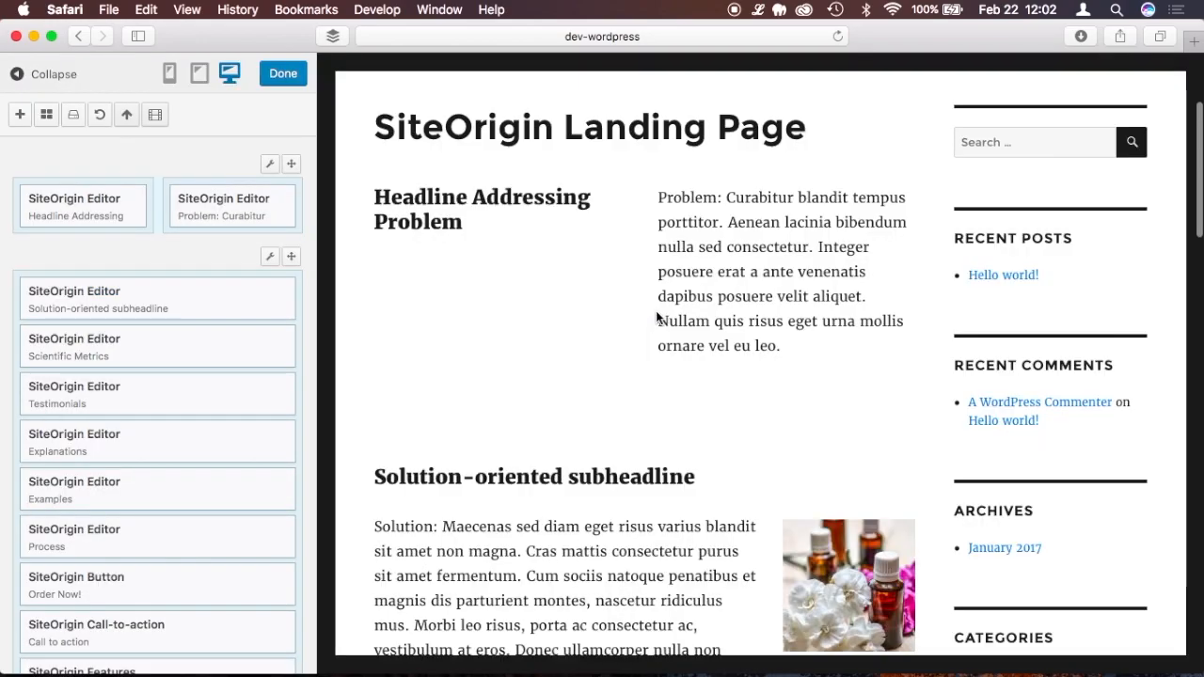
scroll(655, 310, down, 6)
scroll(657, 313, down, 6)
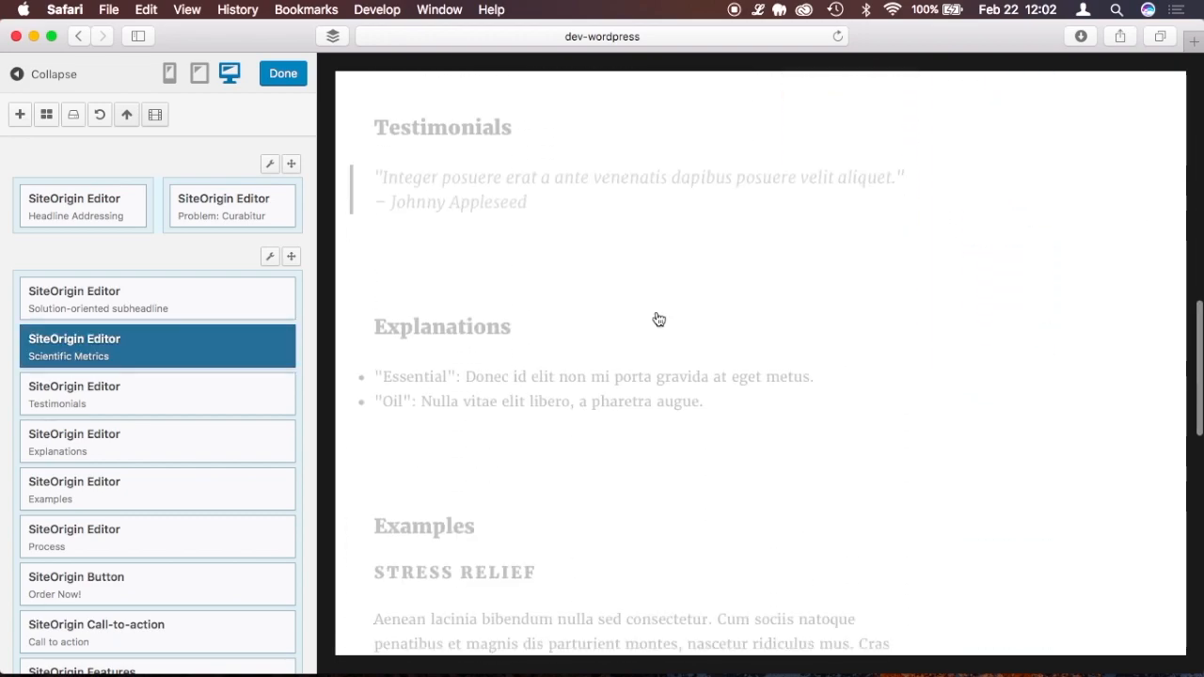
scroll(659, 319, down, 6)
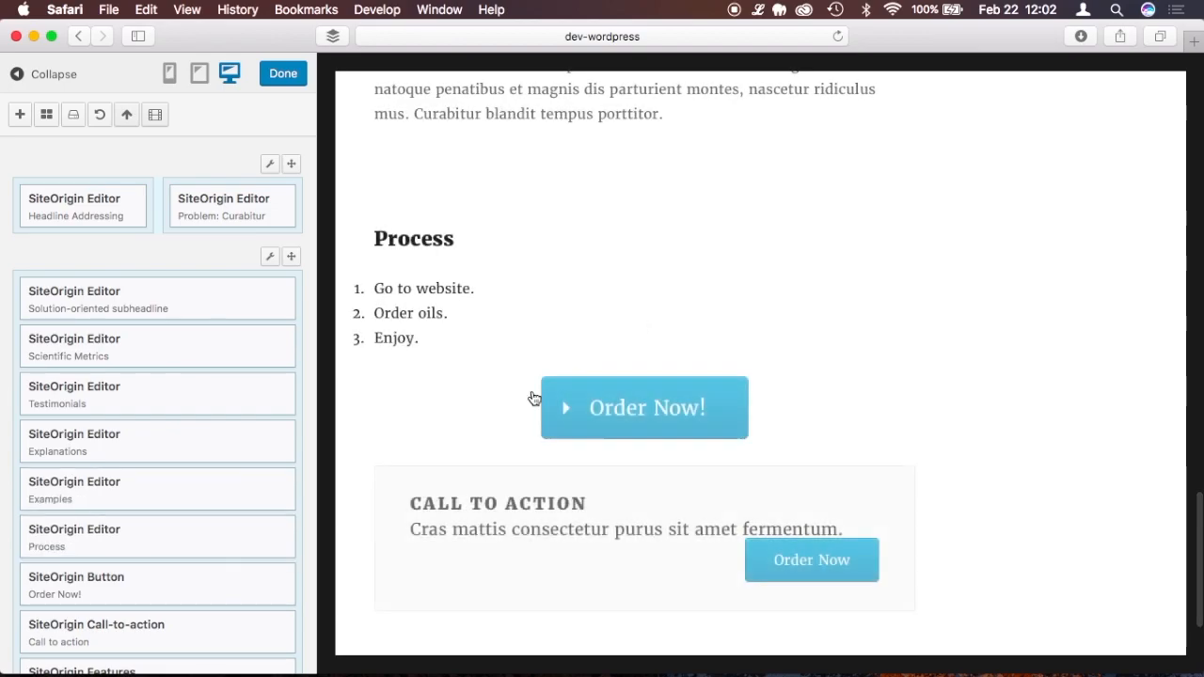
scroll(218, 565, down, 2)
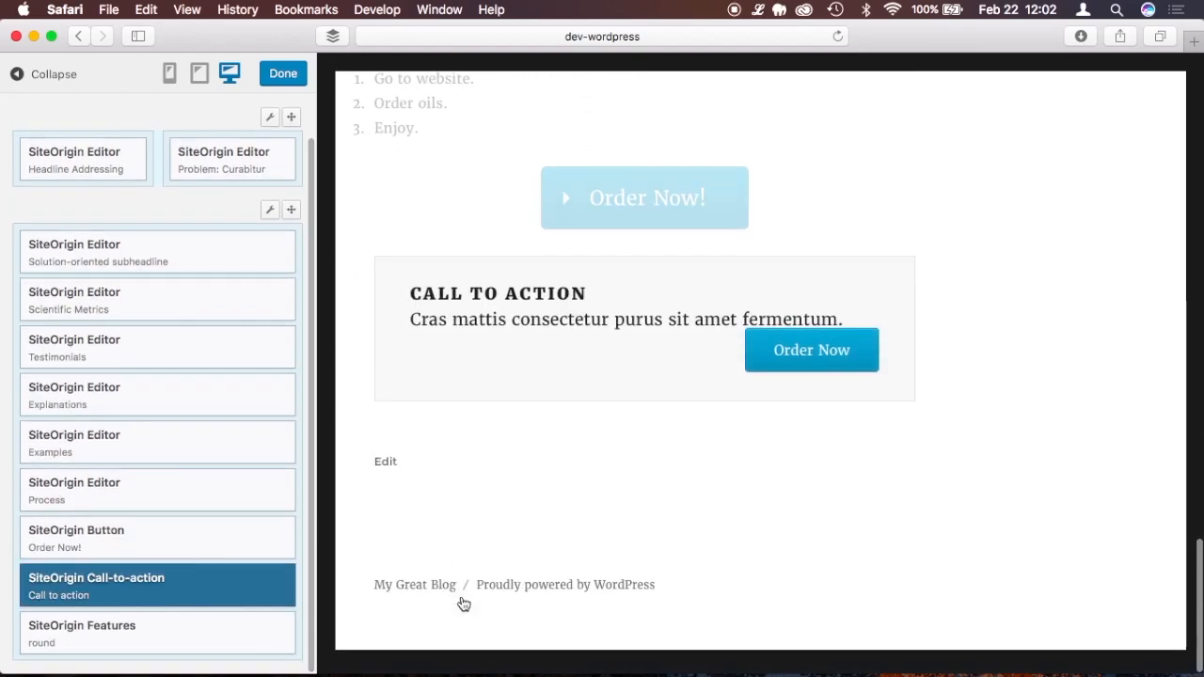
click(118, 632)
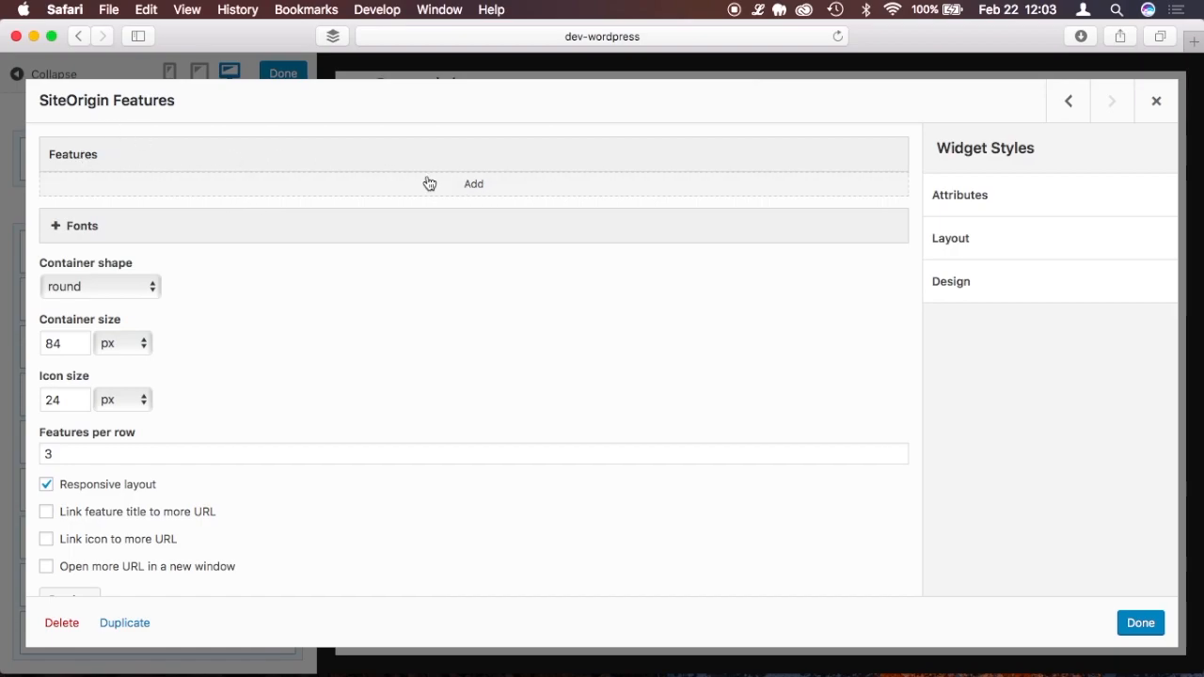
click(480, 192)
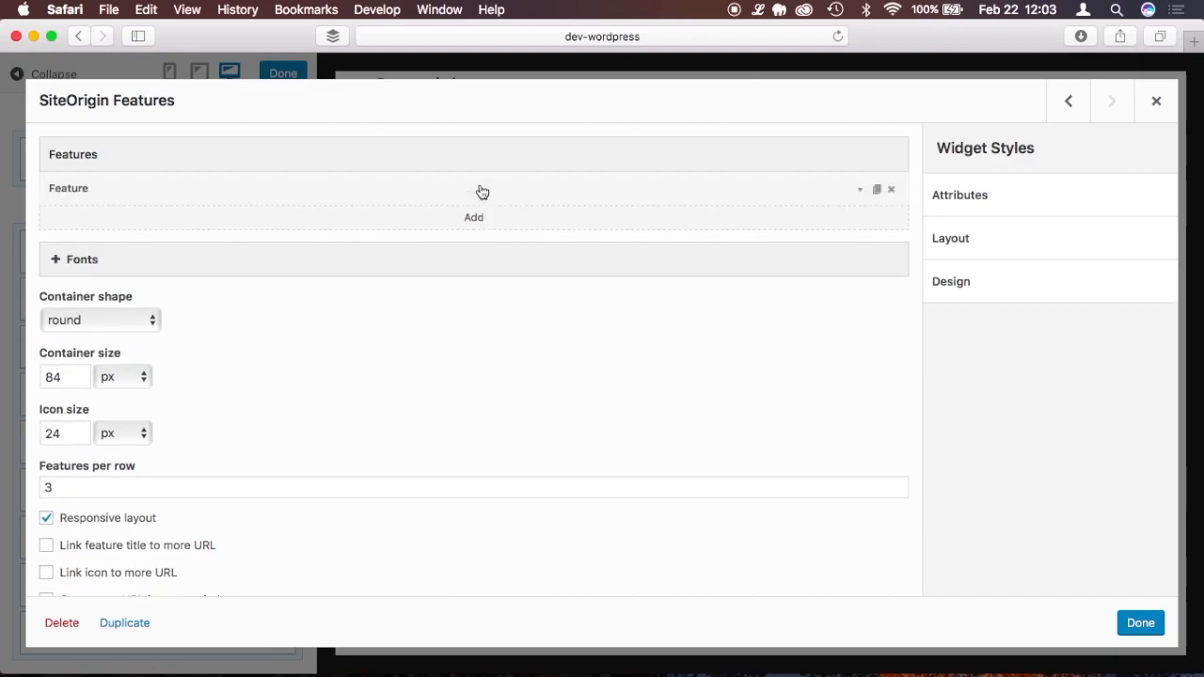
- Set the new feature's icon title to "Feature 1" and choose the solid starburst badge from the Font Awesome icons
click(68, 188)
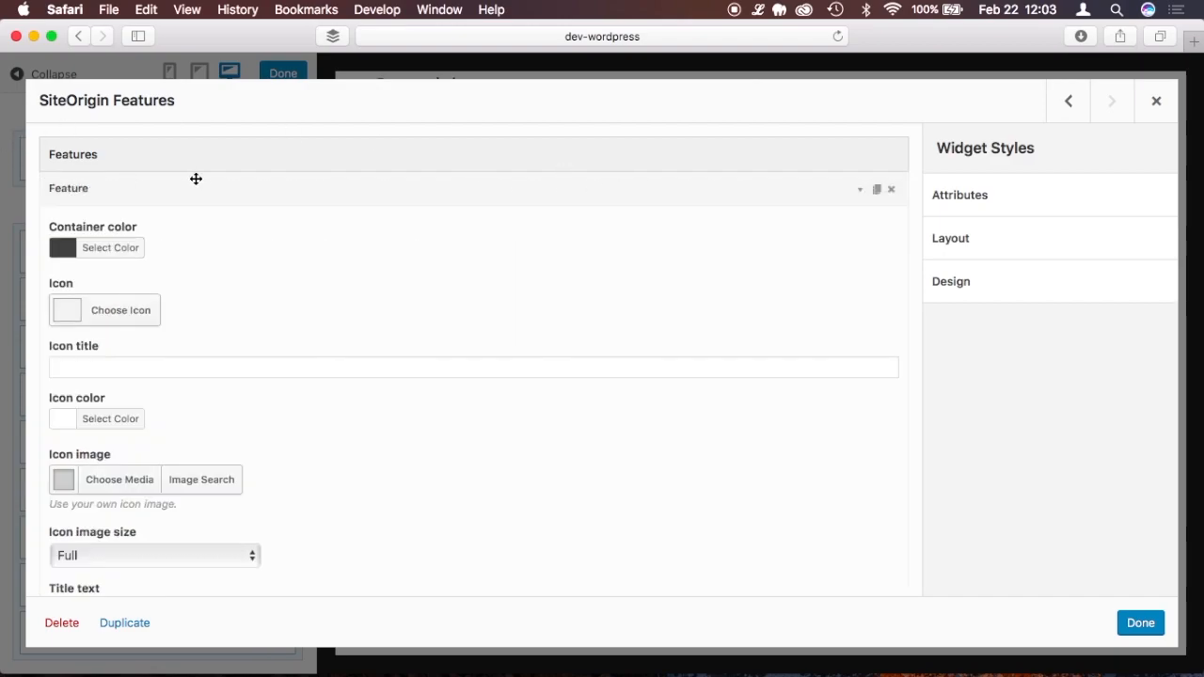
click(156, 371)
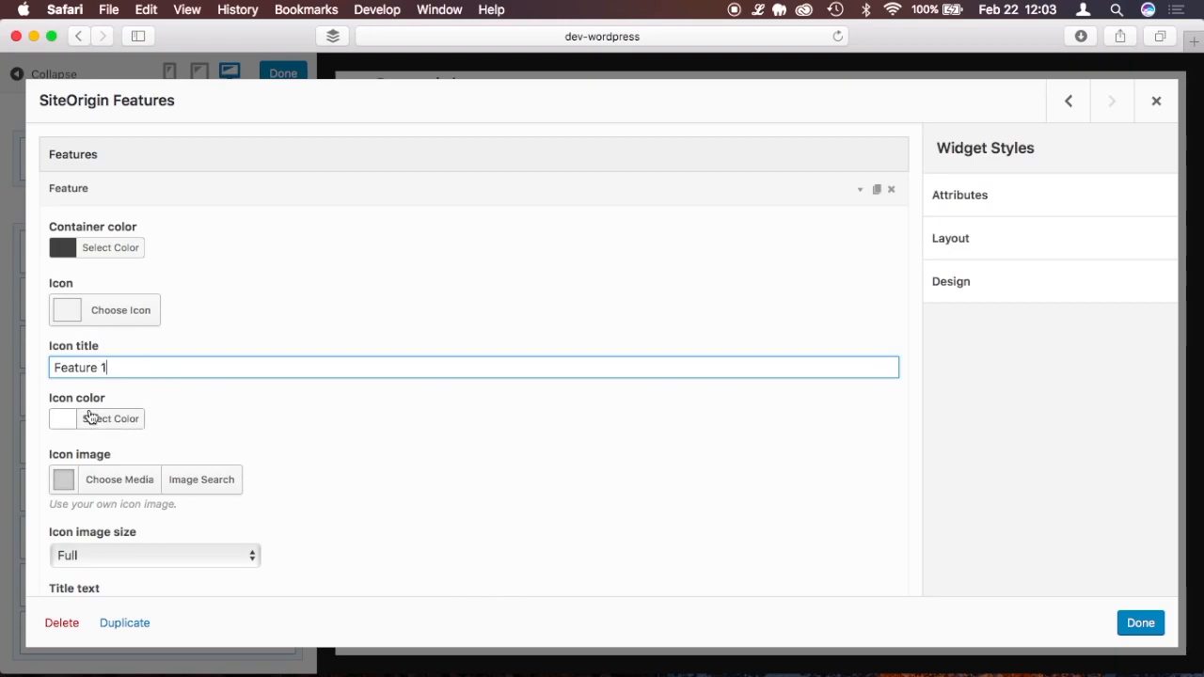
scroll(282, 412, down, 2)
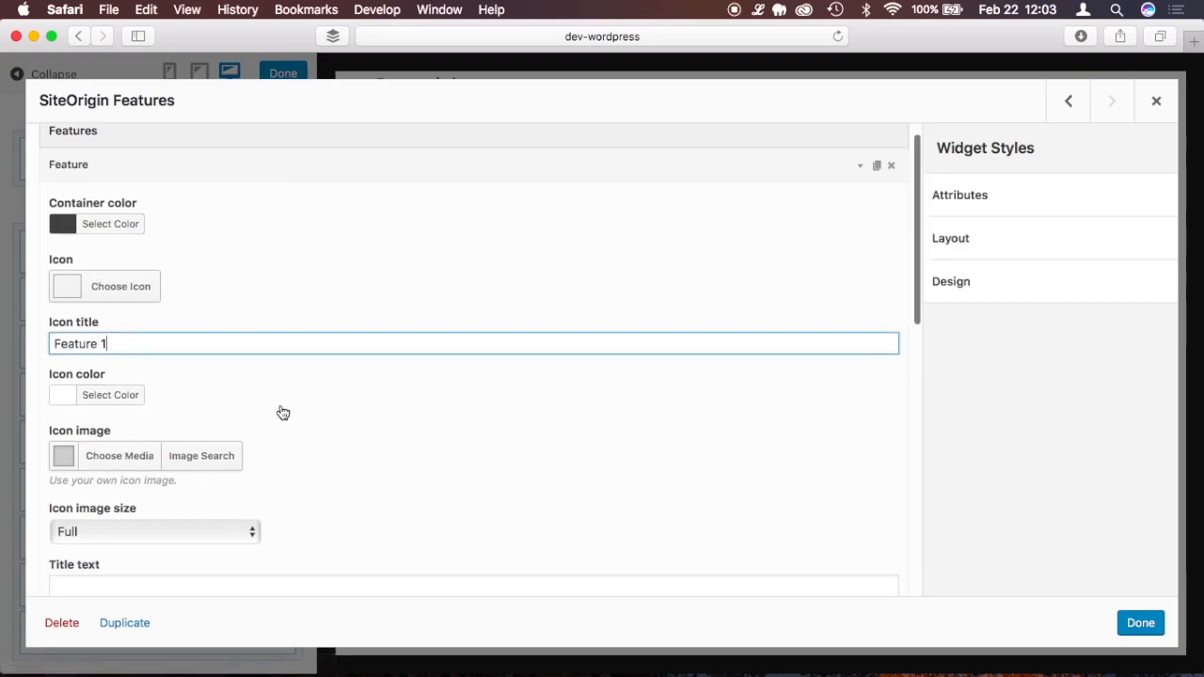
click(134, 245)
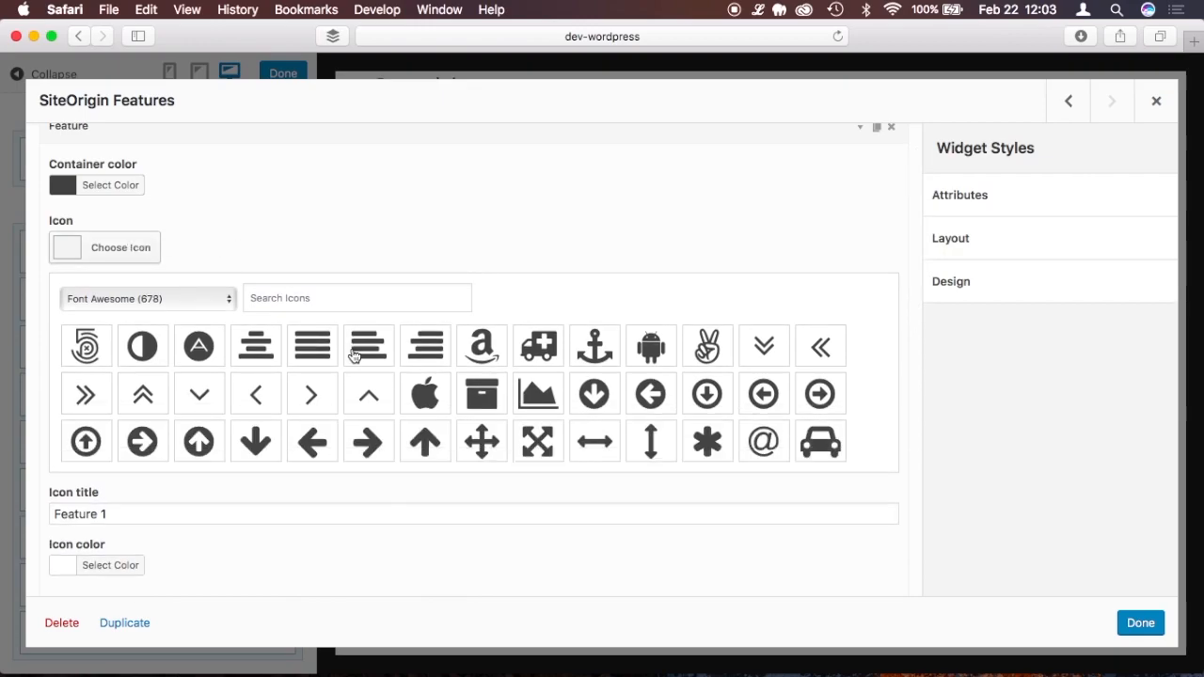
scroll(586, 418, down, 3)
scroll(586, 422, down, 2)
scroll(586, 424, down, 2)
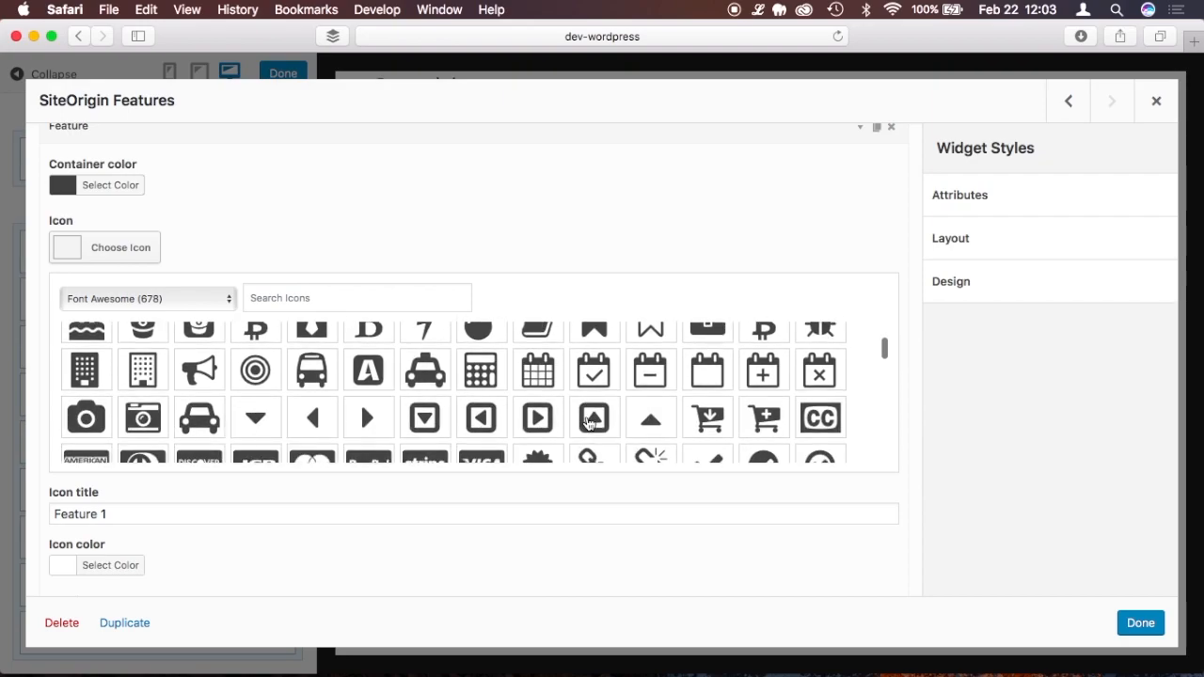
click(547, 406)
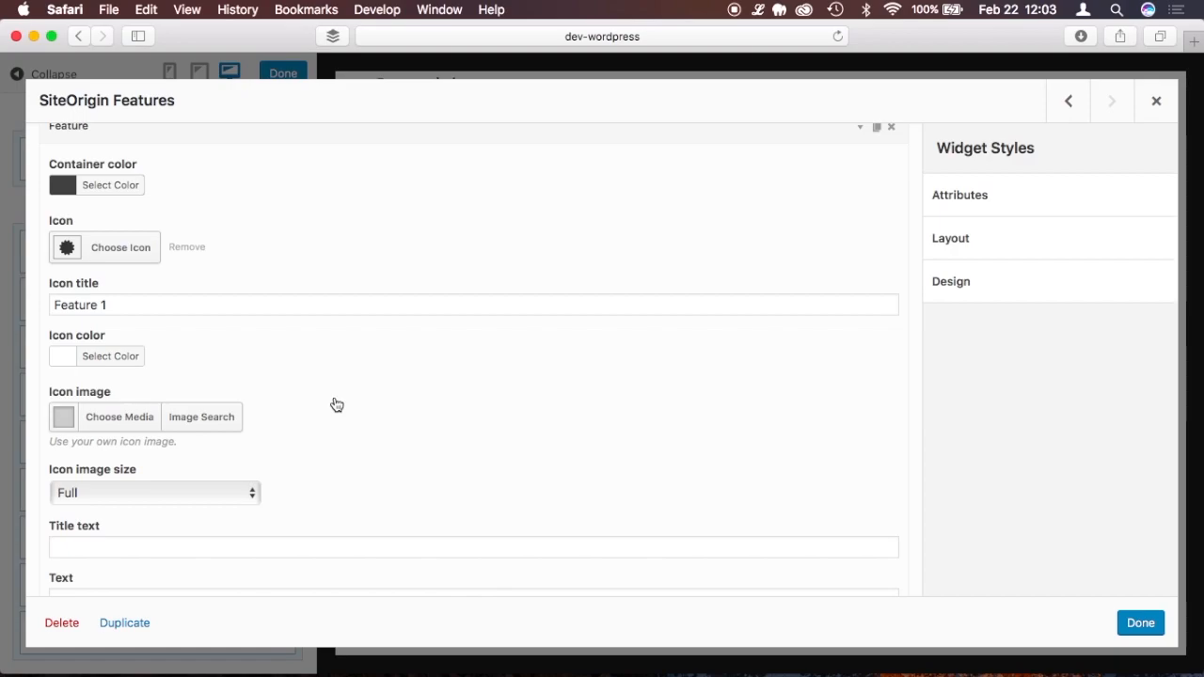
- Fill the feature's title text with the generated dummy sentence "Cras justo odio, dapibus ac facilisis in, egestas eget quam."
scroll(336, 403, down, 3)
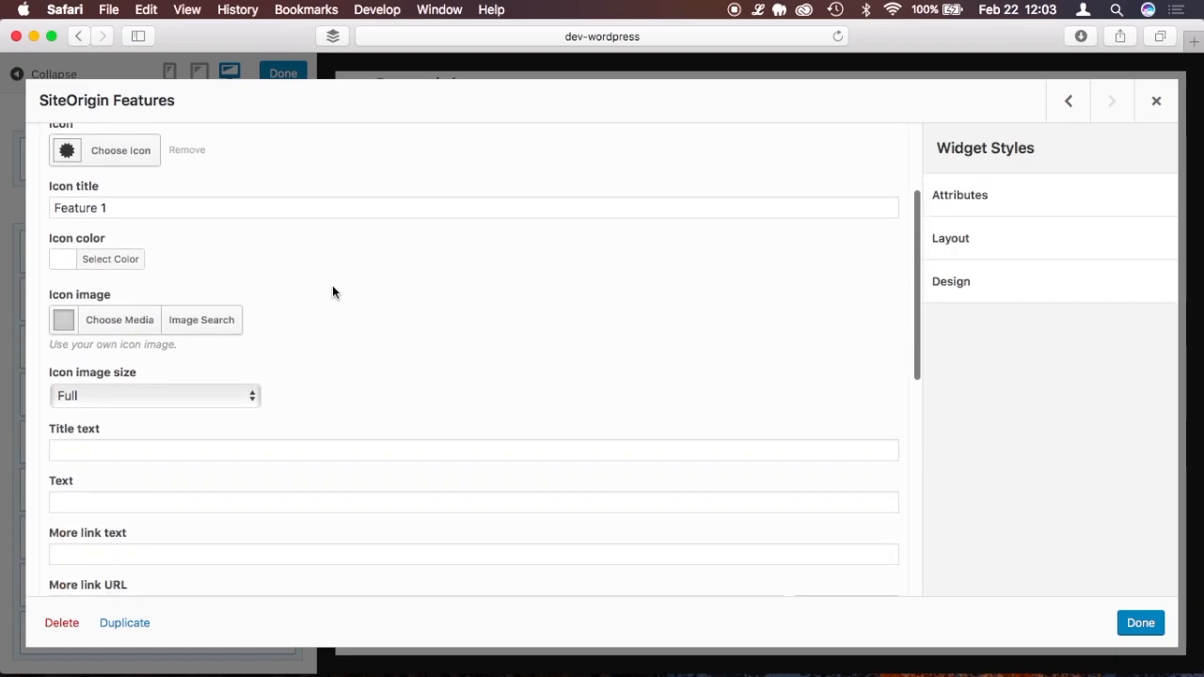
click(758, 10)
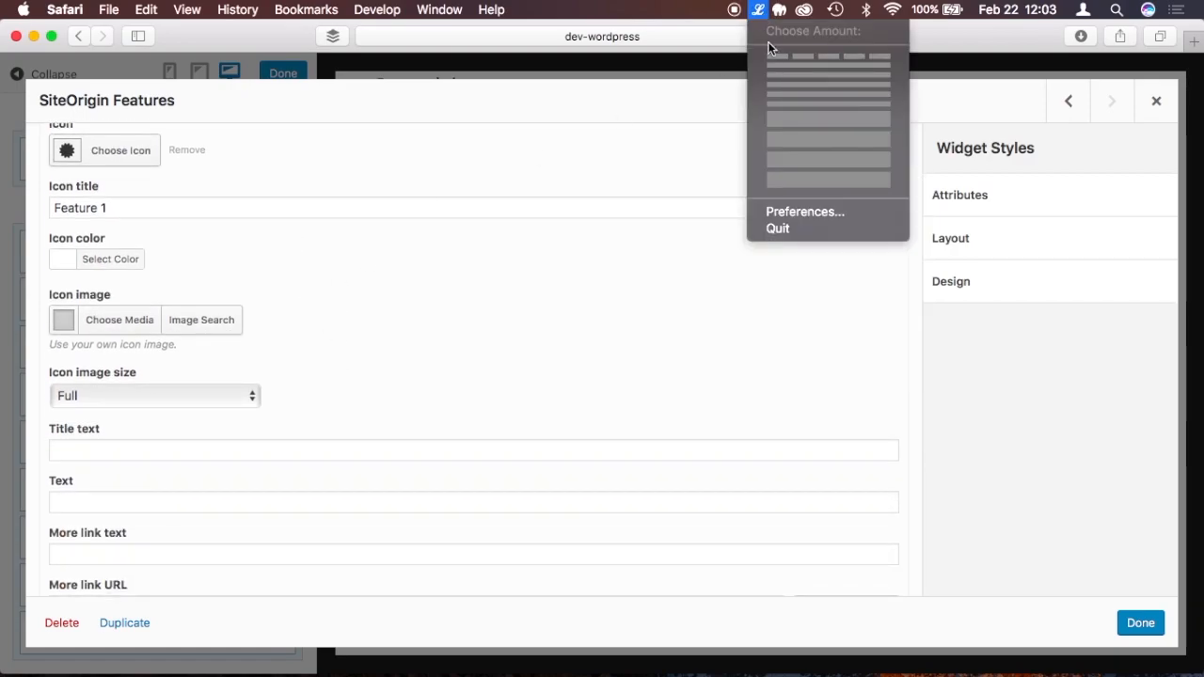
click(780, 64)
click(142, 454)
text(Cras justo odio, dapibus ac facilisis in, egestas eget quam.)
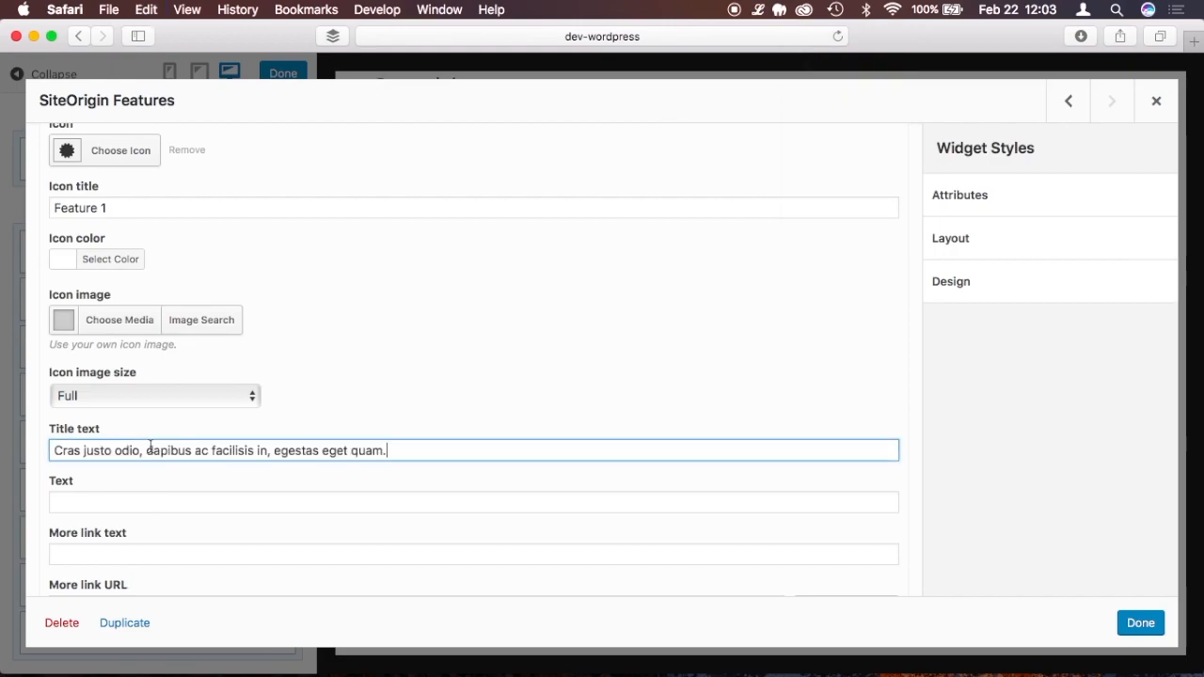
- Fill the feature's text with the short generated dummy sentence "Donec sed odio dui."
click(758, 12)
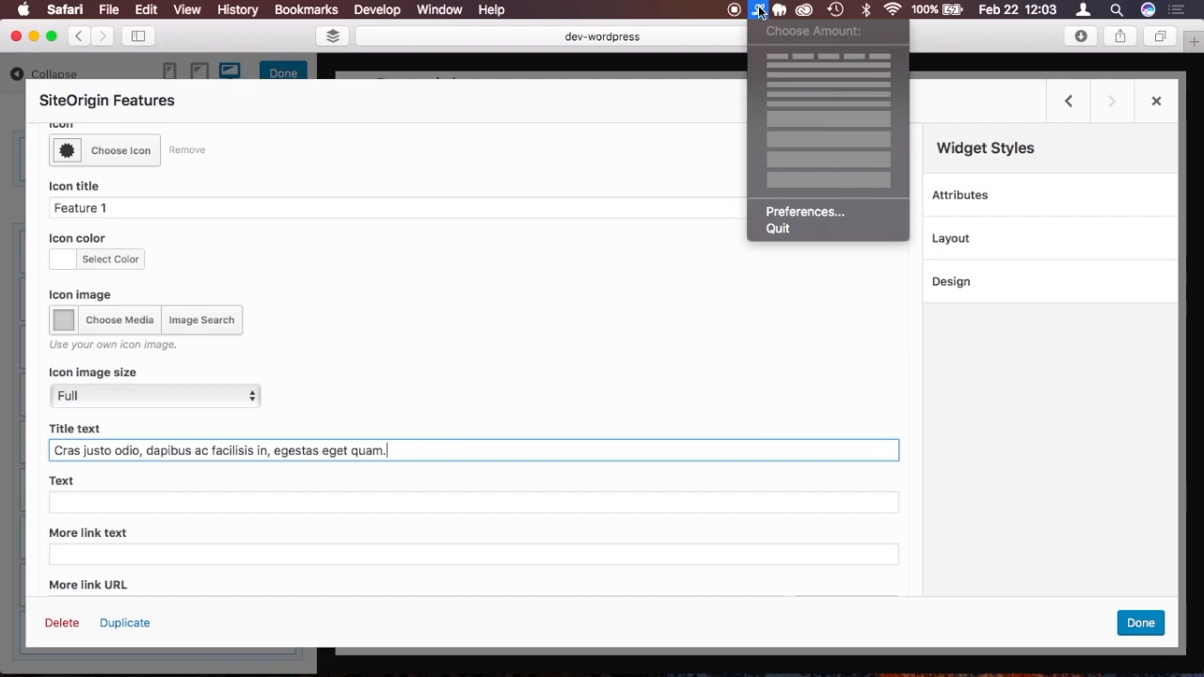
click(769, 64)
click(237, 502)
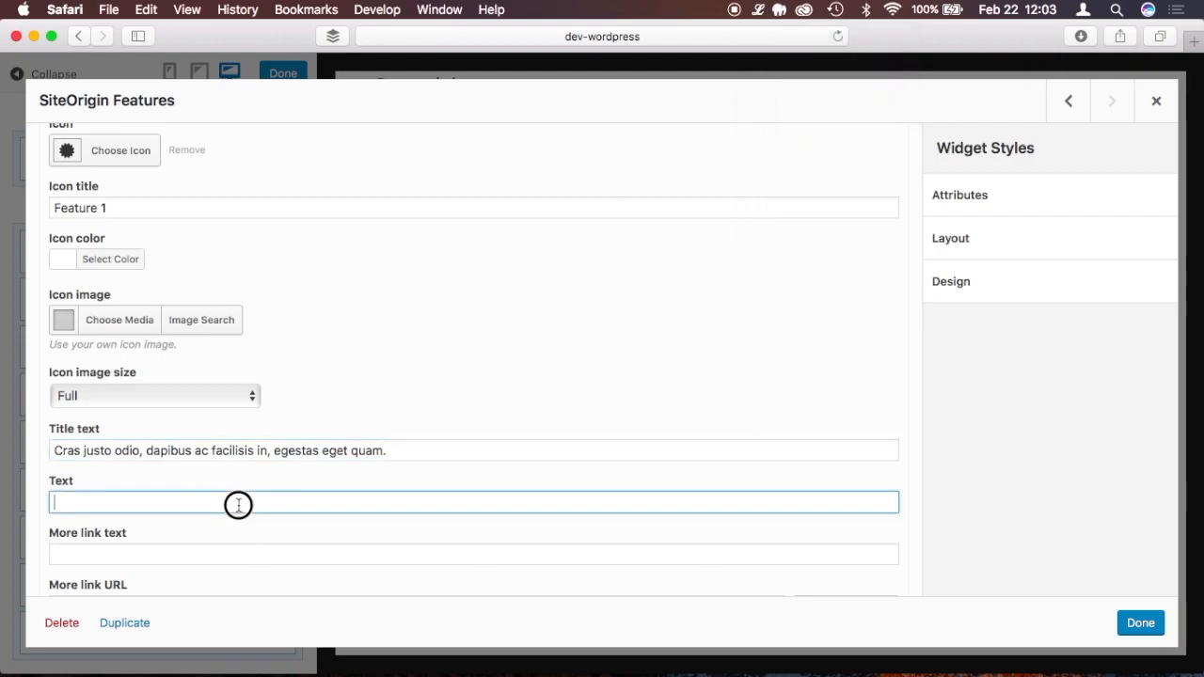
text(Donec sed odio dui.)
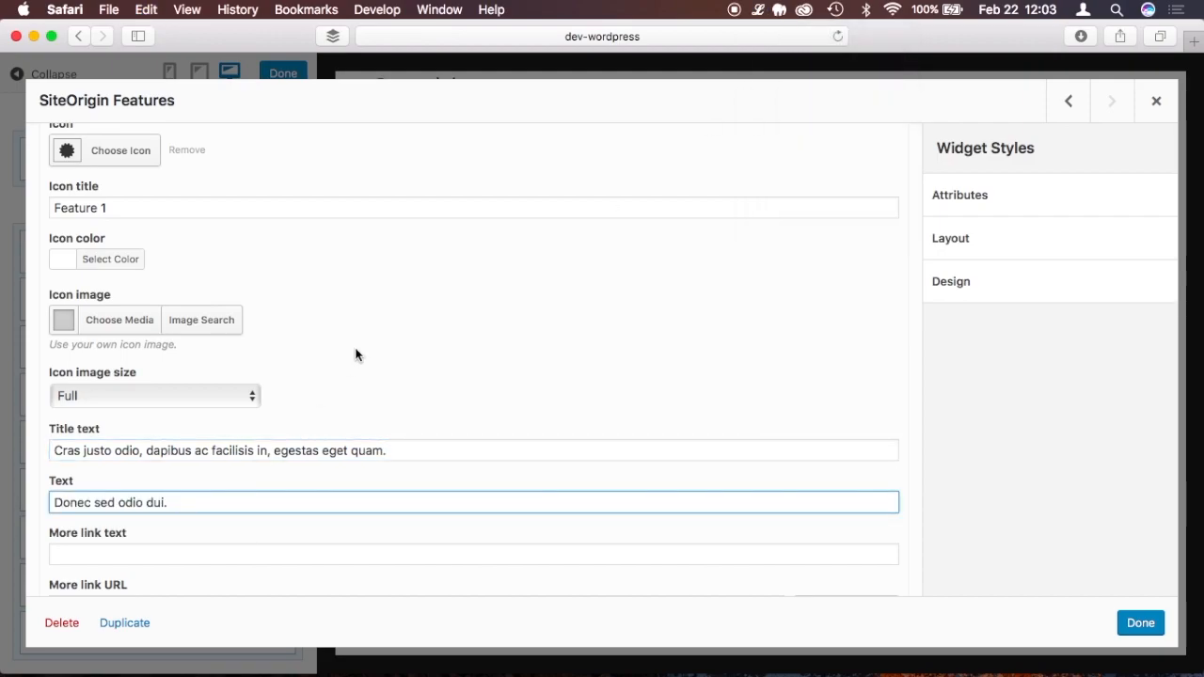
scroll(355, 354, up, 3)
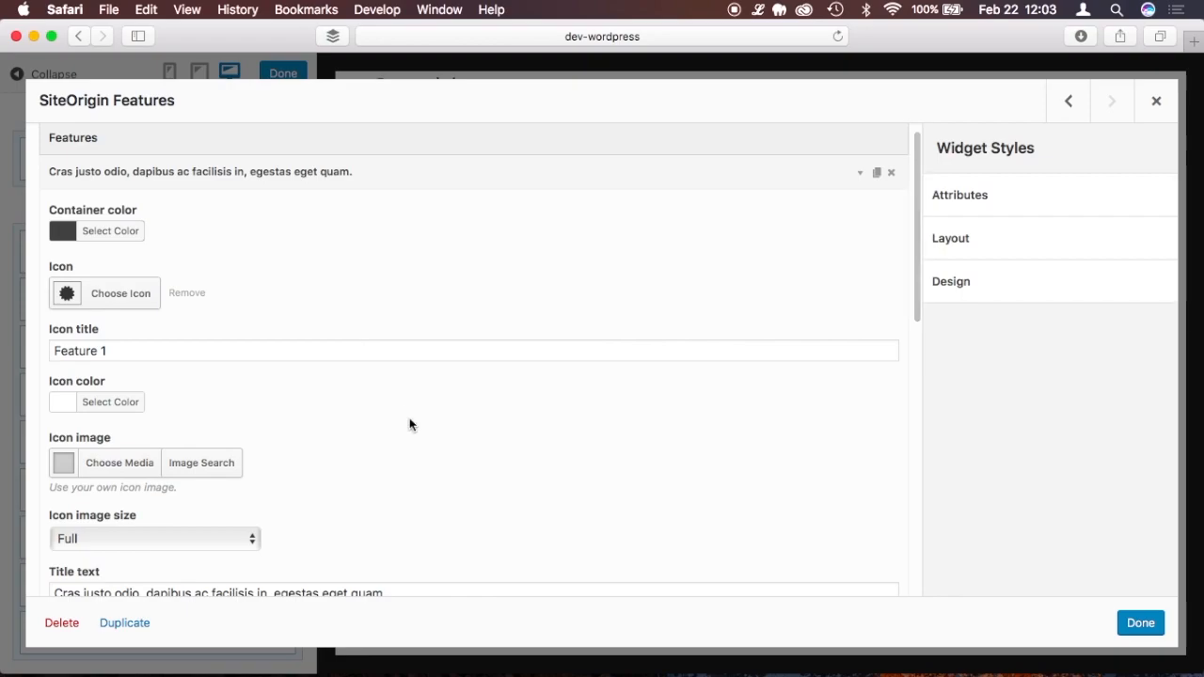
scroll(411, 422, down, 4)
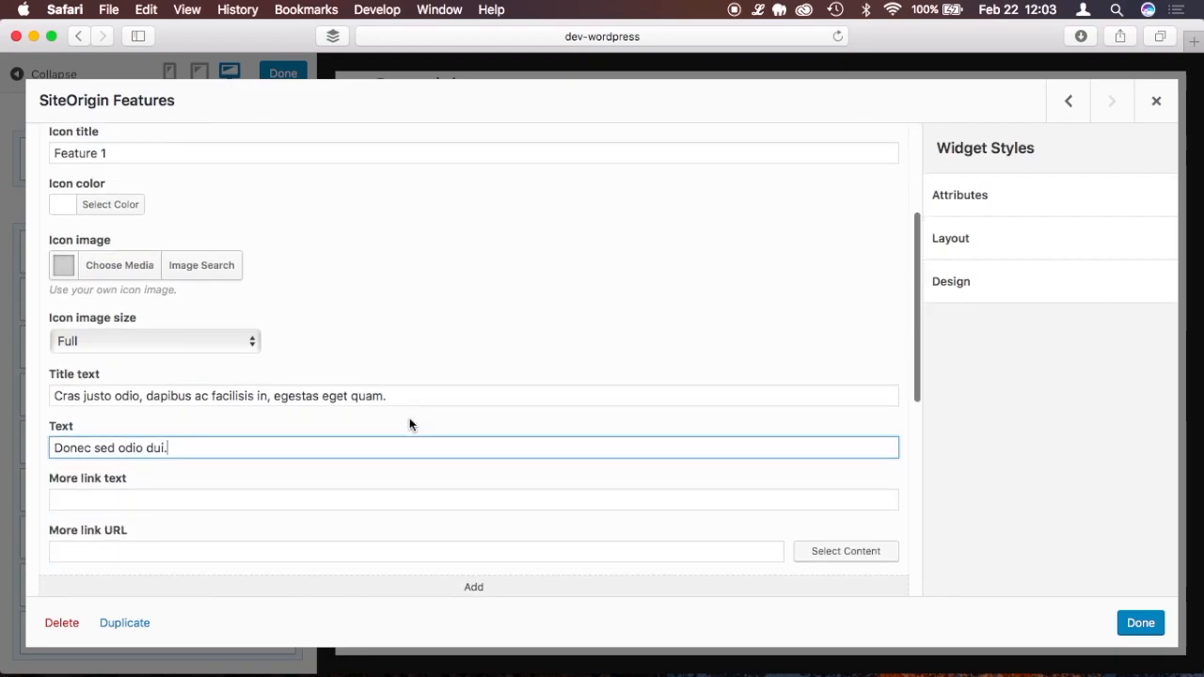
- Replace the feature's text with a longer generated dummy passage starting "Maecenas sed diam eget risus varius blandit sit amet non magna."
click(759, 12)
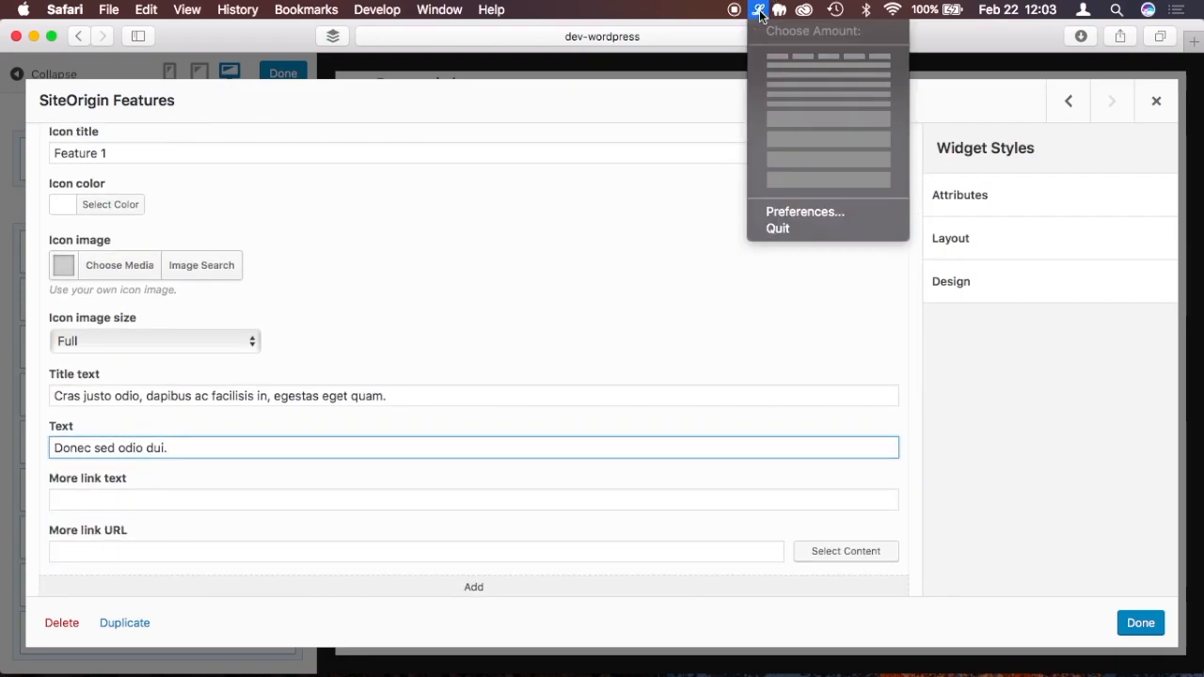
click(781, 79)
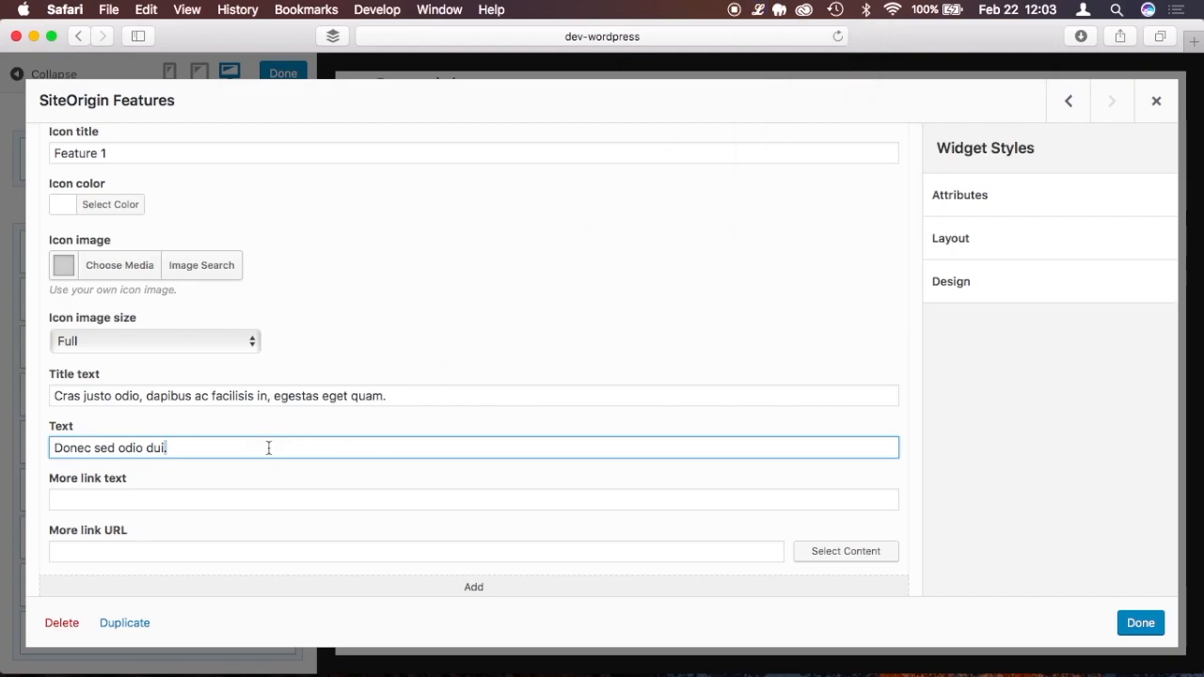
key(cmd+a)
key(cmd+v)
- Set the feature's more link text to "Read more" and its more link URL to "#"
scroll(409, 351, down, 2)
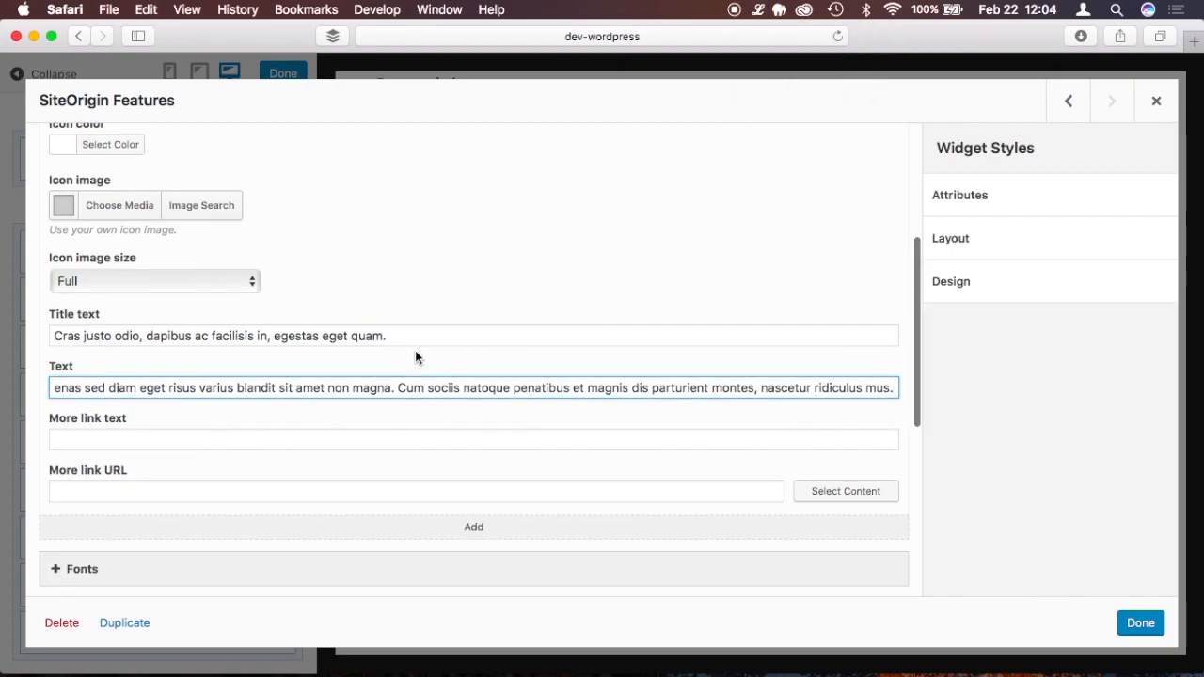
click(208, 439)
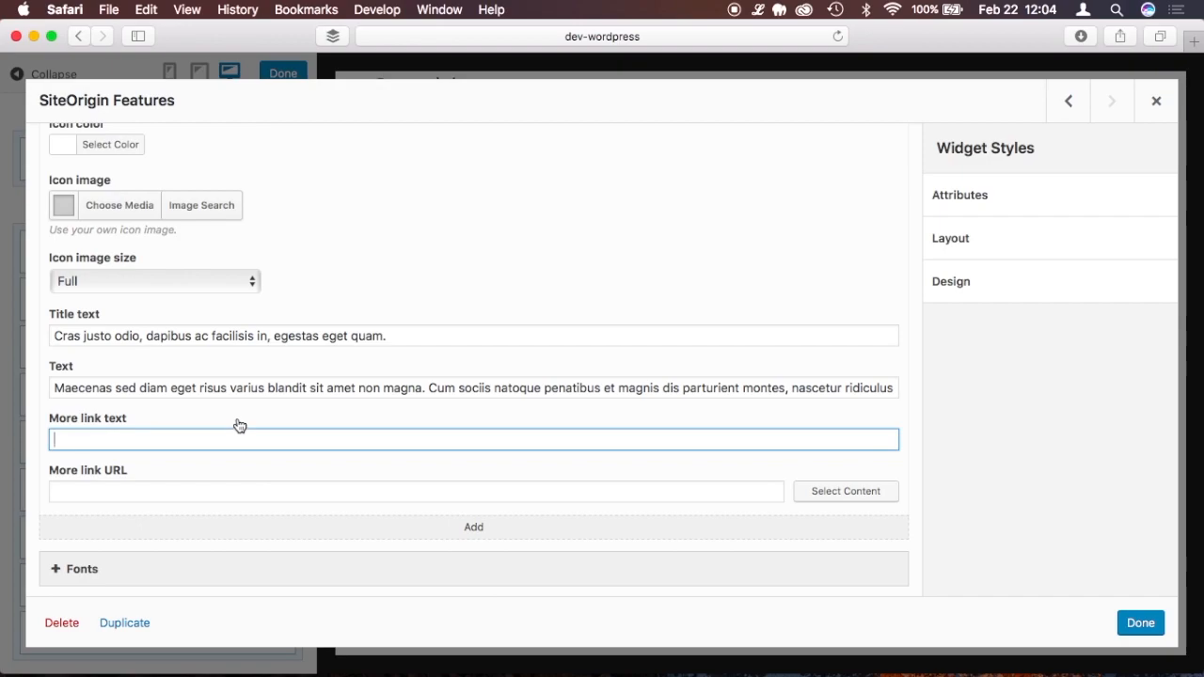
text(Read more)
click(128, 500)
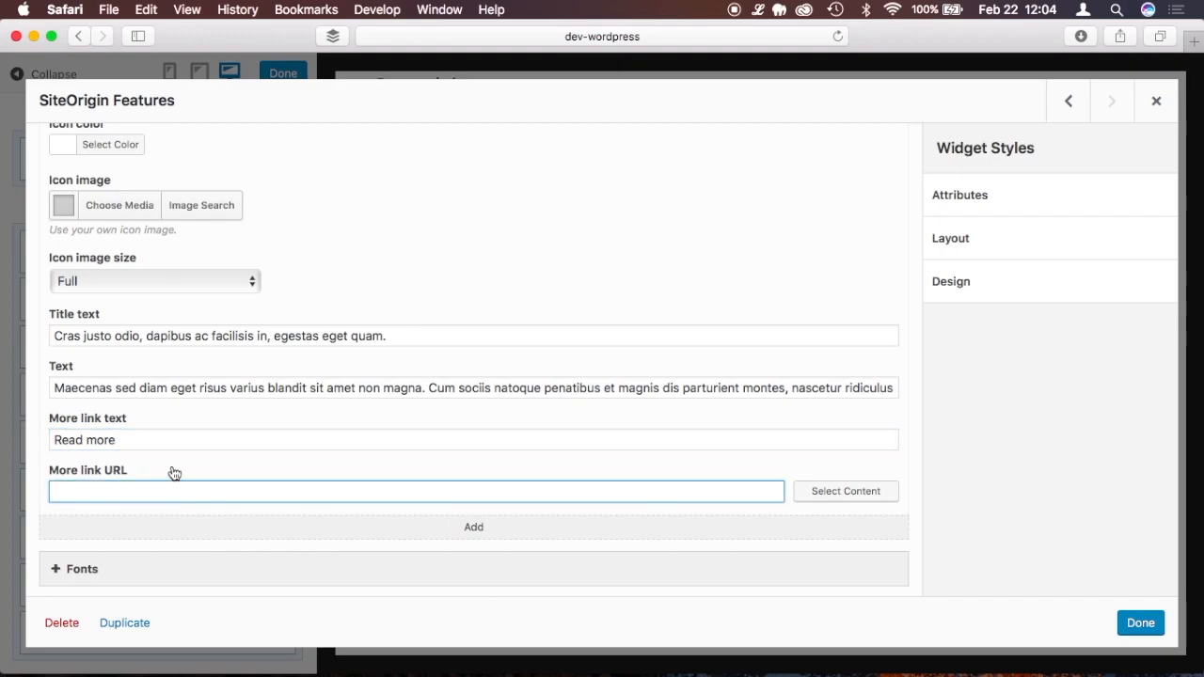
text(#)
- Review the features widget's container, icon size, row and link options, and preview the widget
scroll(299, 244, down, 3)
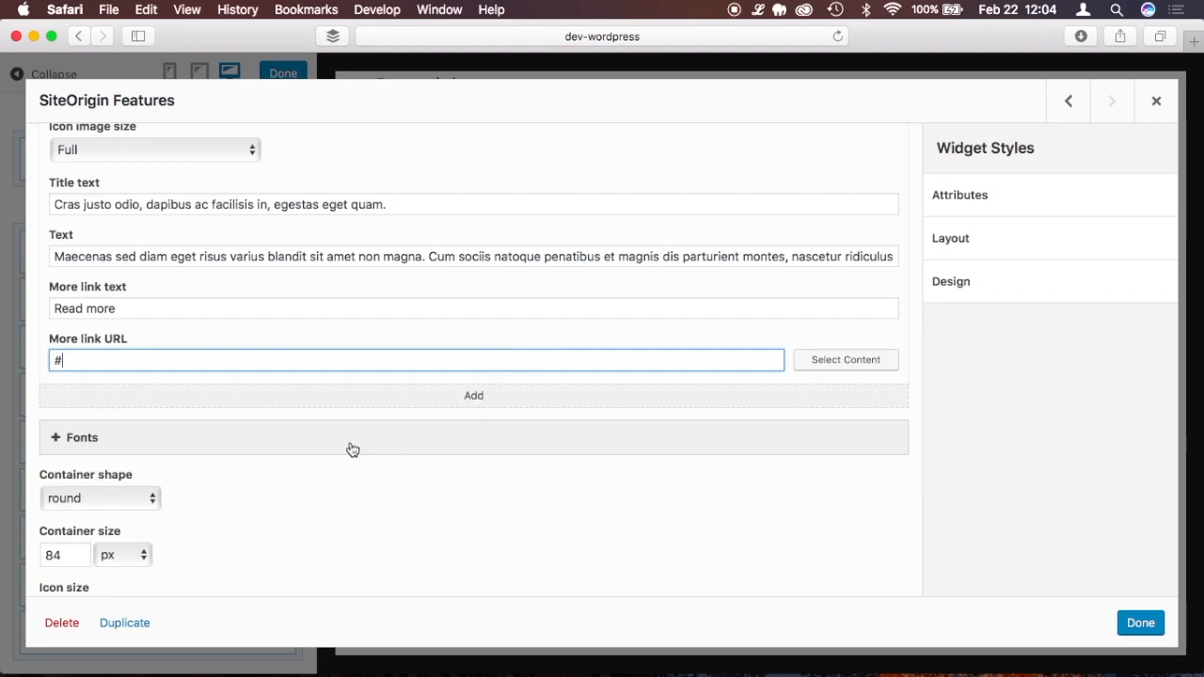
scroll(309, 453, down, 6)
scroll(307, 447, down, 1)
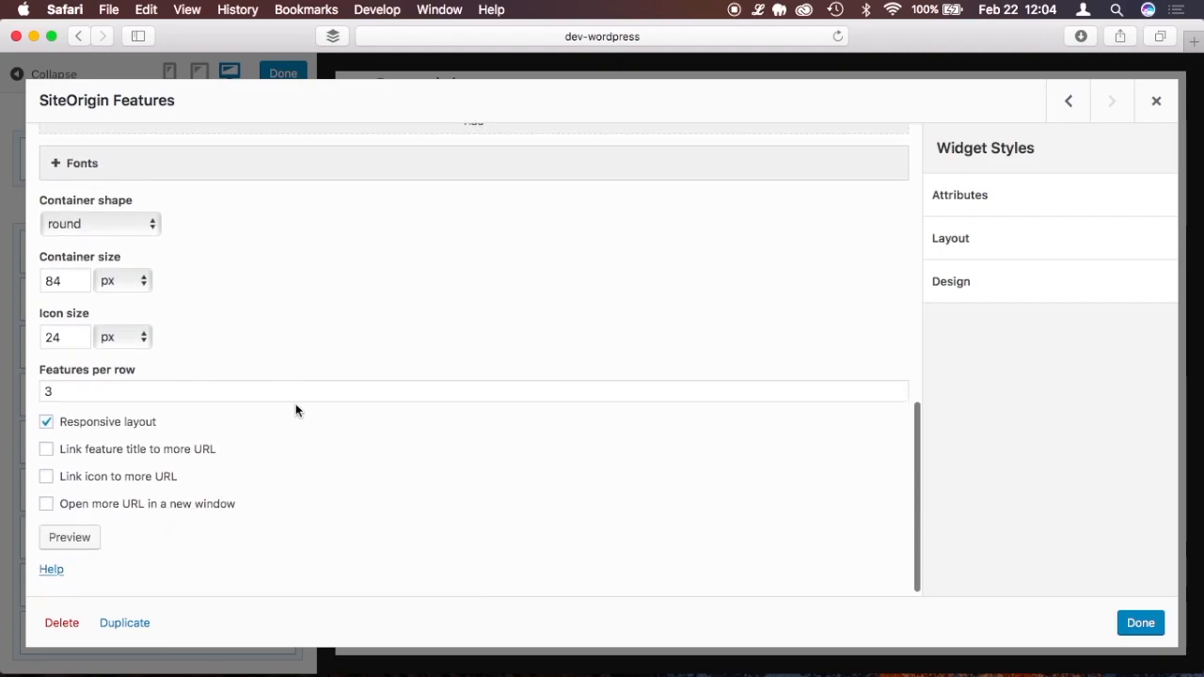
scroll(280, 268, down, 1)
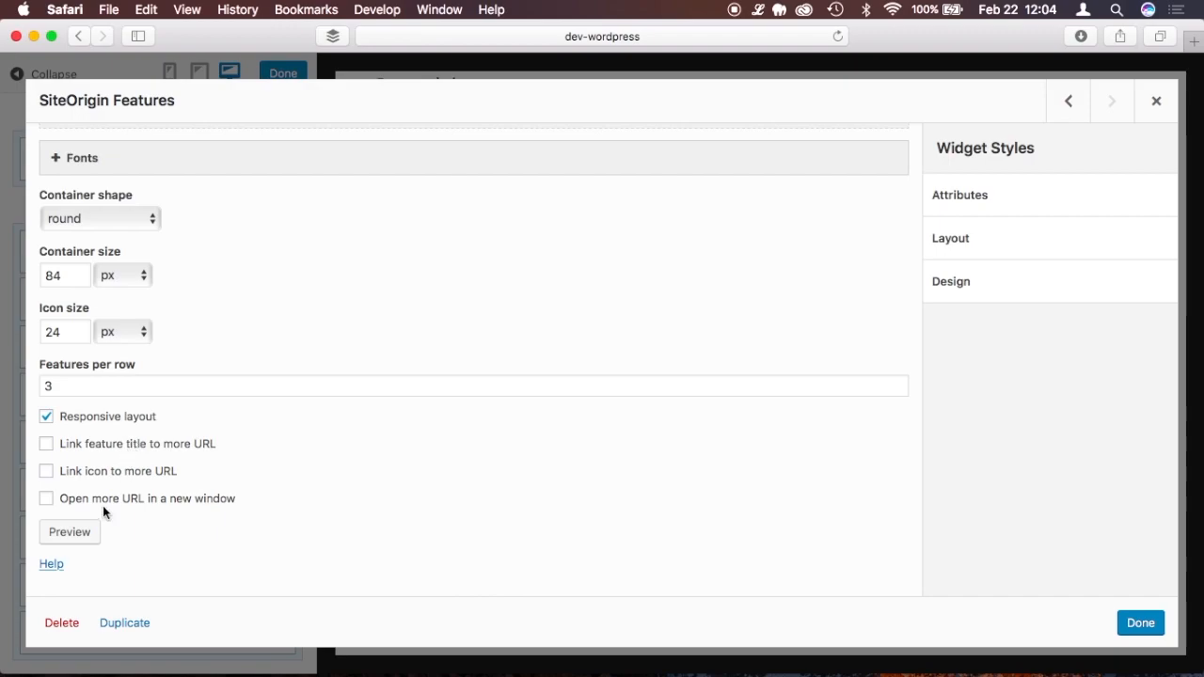
click(64, 532)
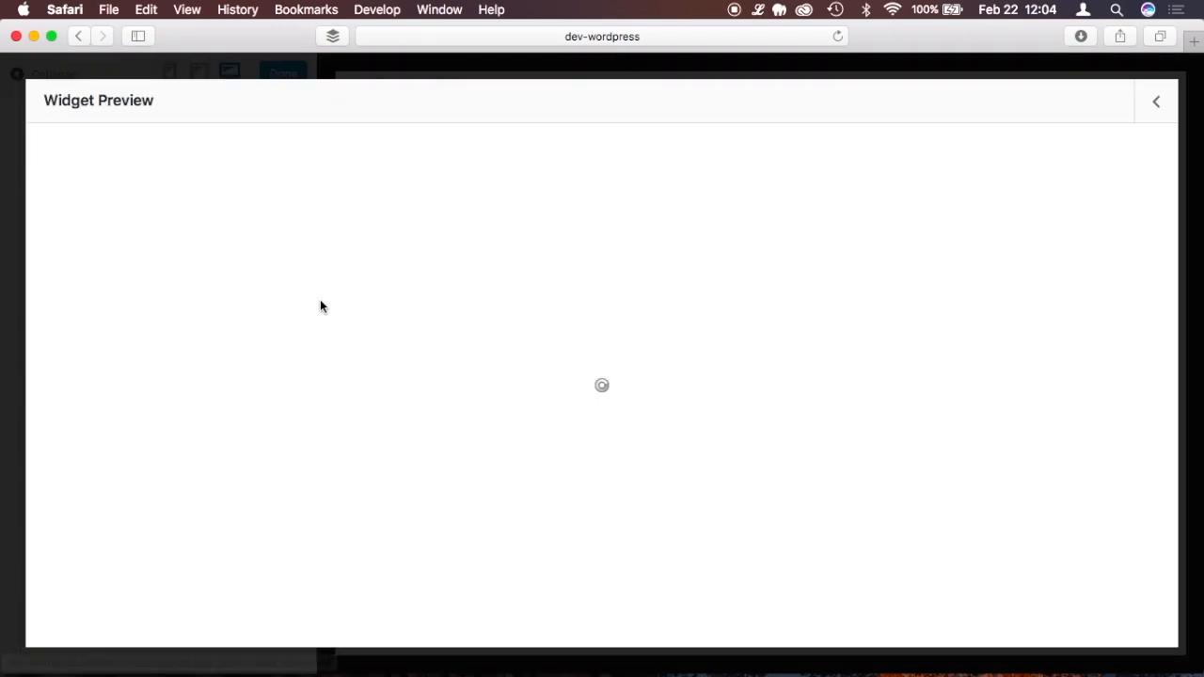
click(1151, 106)
- Replace the feature's title text with "Feature 1" and preview the widget again
scroll(416, 333, up, 5)
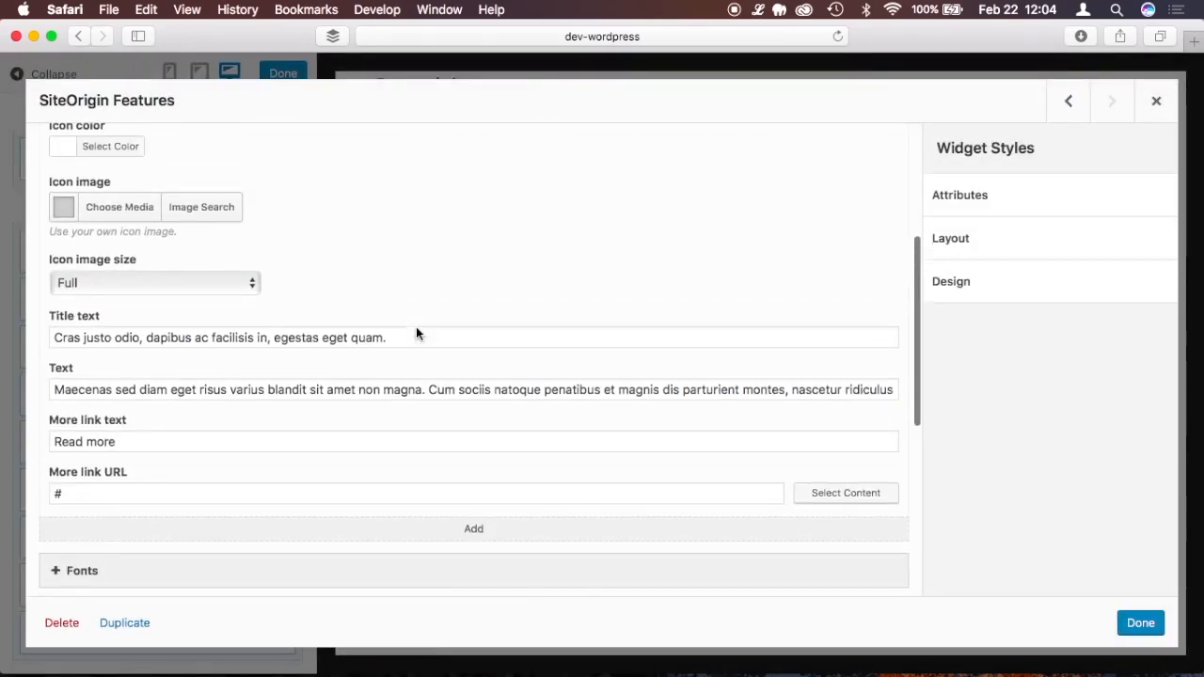
scroll(417, 334, up, 2)
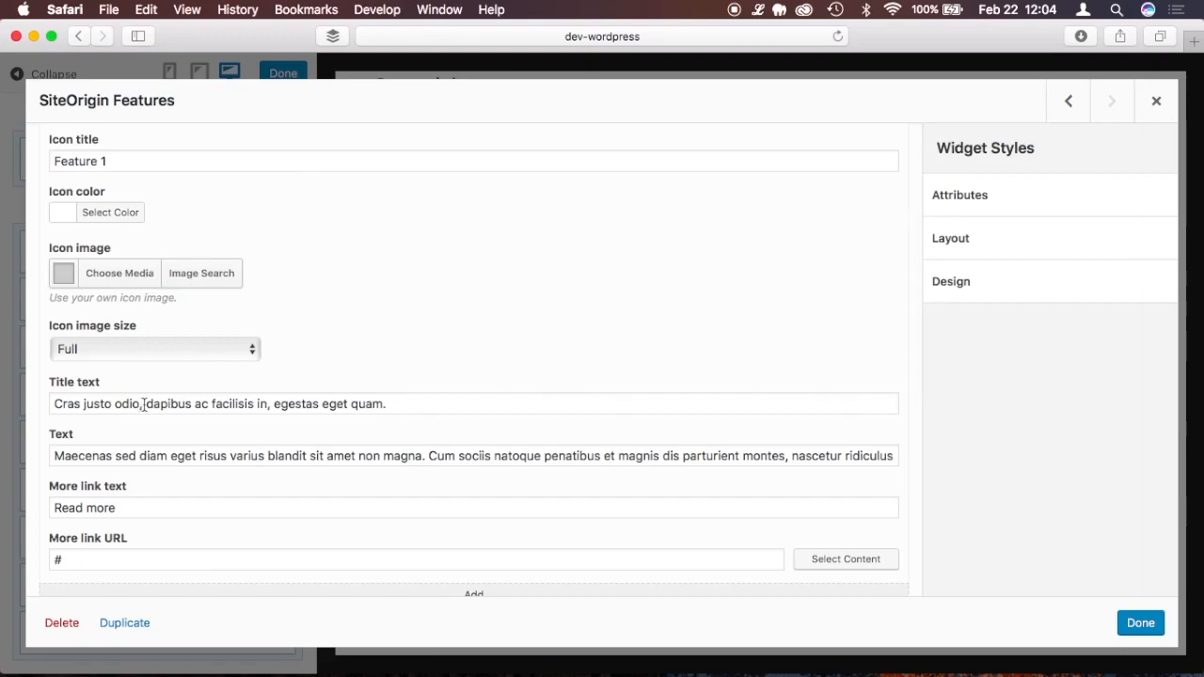
drag(407, 403, 56, 394)
text(Feature 1)
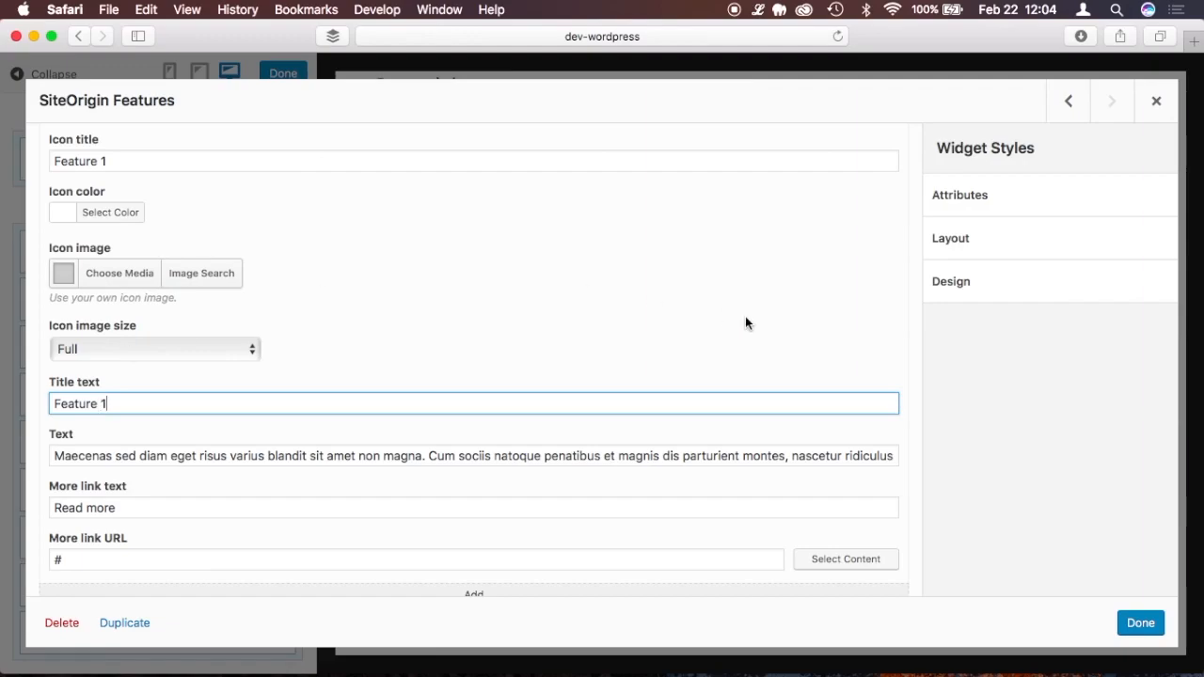
scroll(744, 323, down, 10)
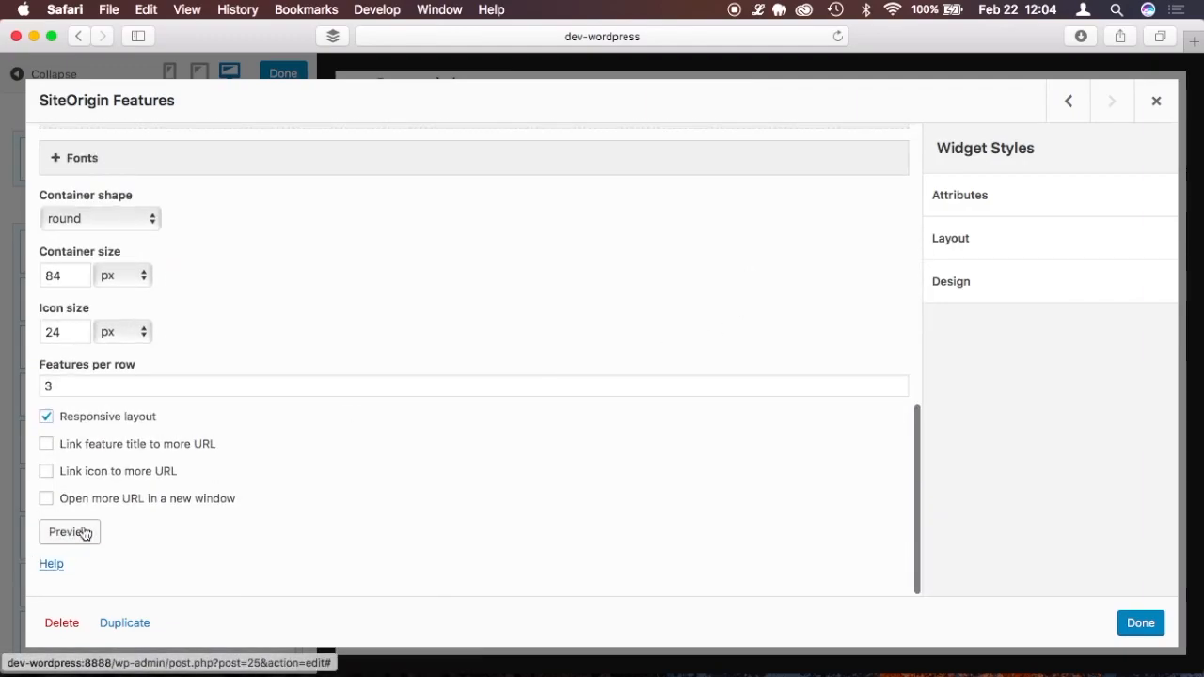
click(81, 533)
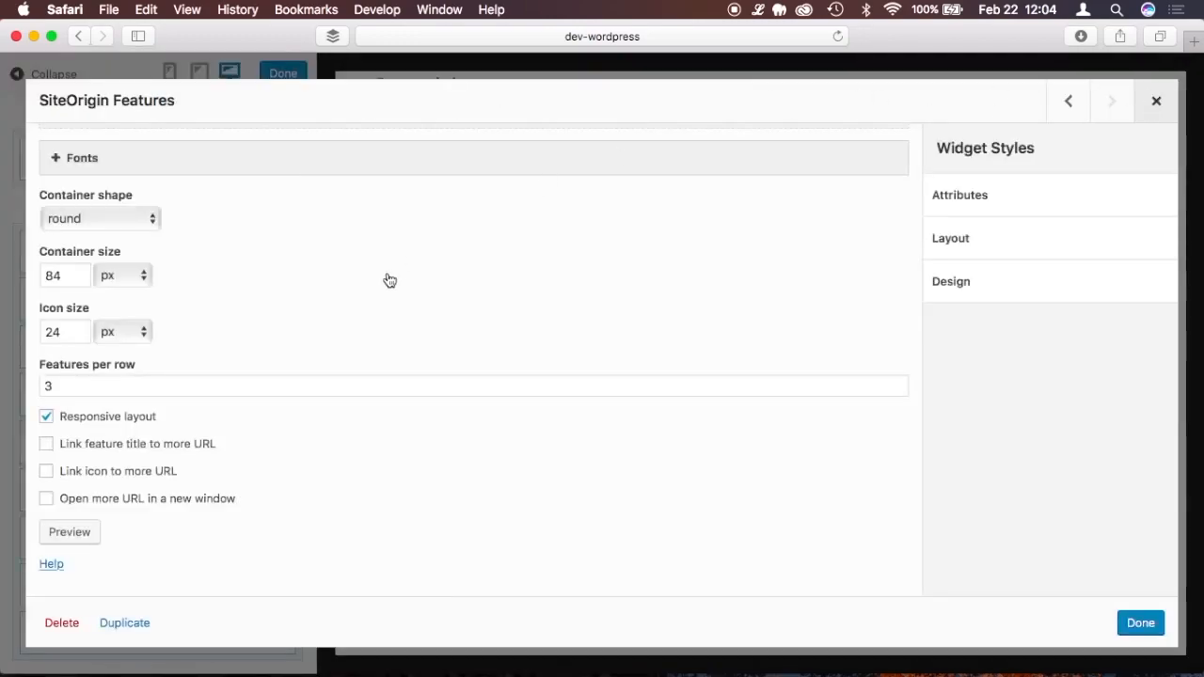
- Collapse the Feature 1 entry and duplicate it twice
scroll(388, 273, up, 3)
scroll(388, 271, up, 10)
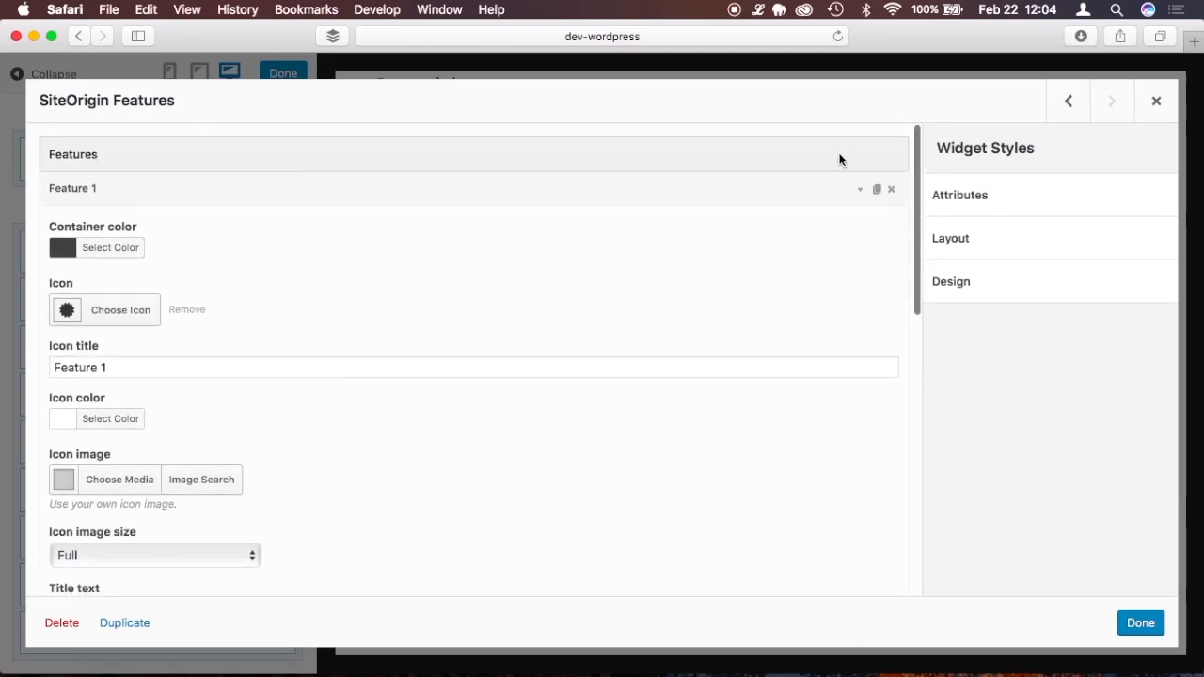
click(860, 191)
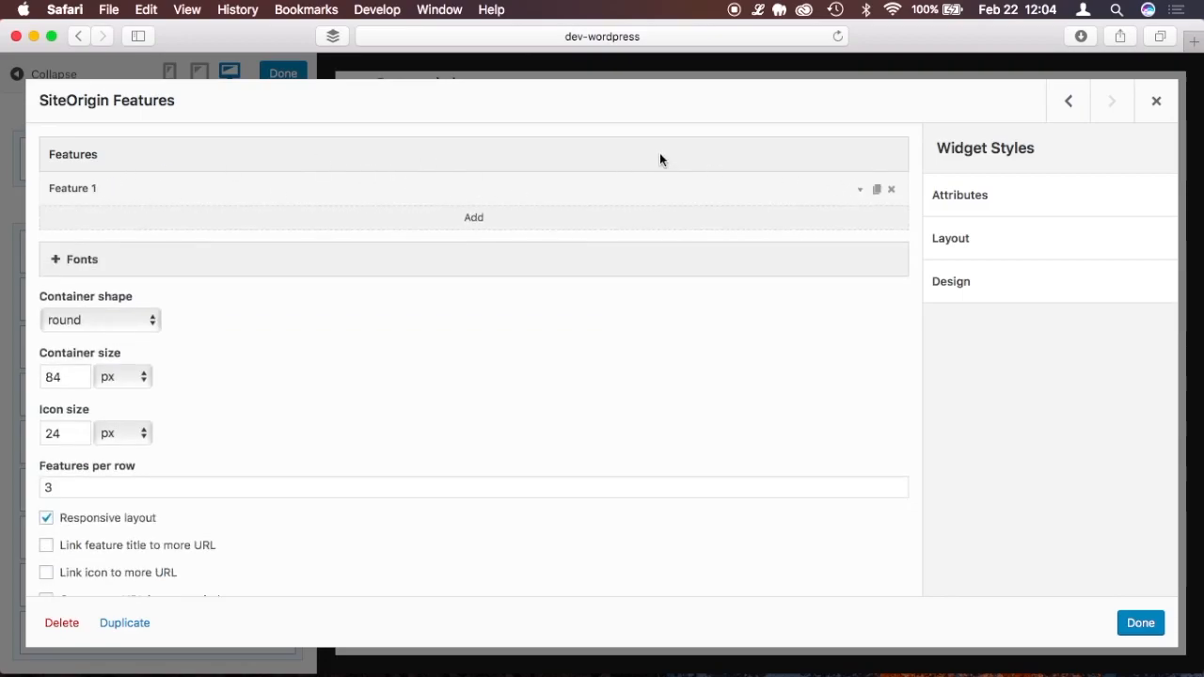
click(878, 192)
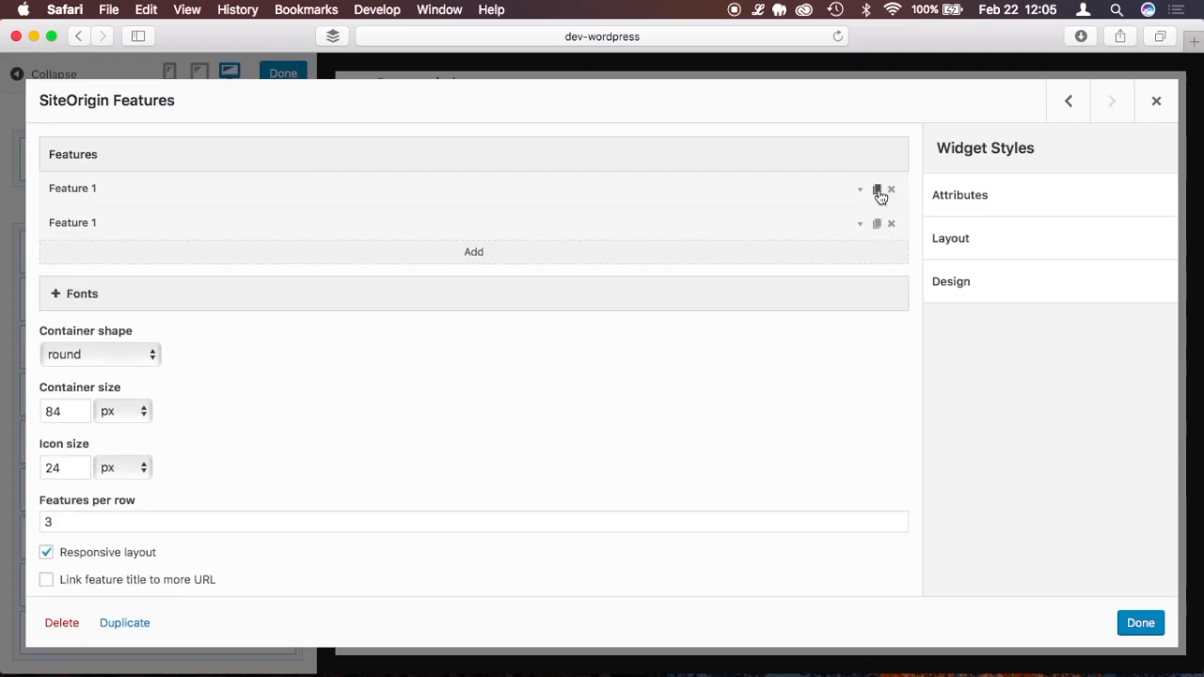
click(877, 192)
- Set the second feature's icon title and title text to "Feature 2"
click(95, 225)
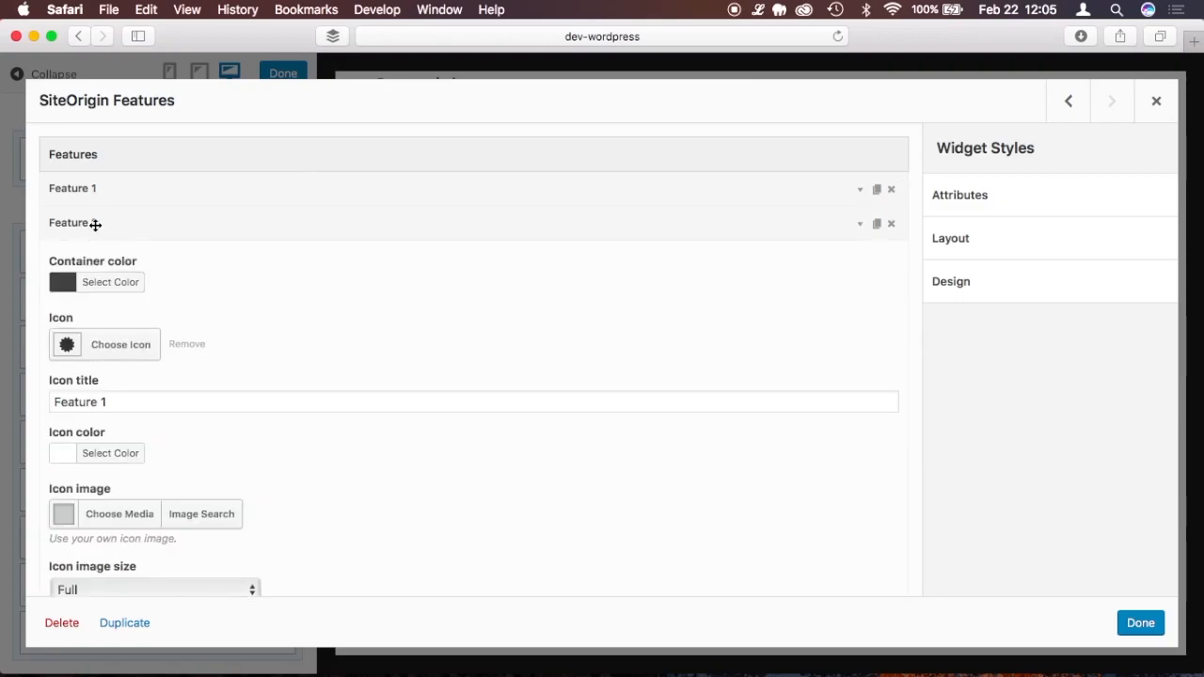
click(114, 398)
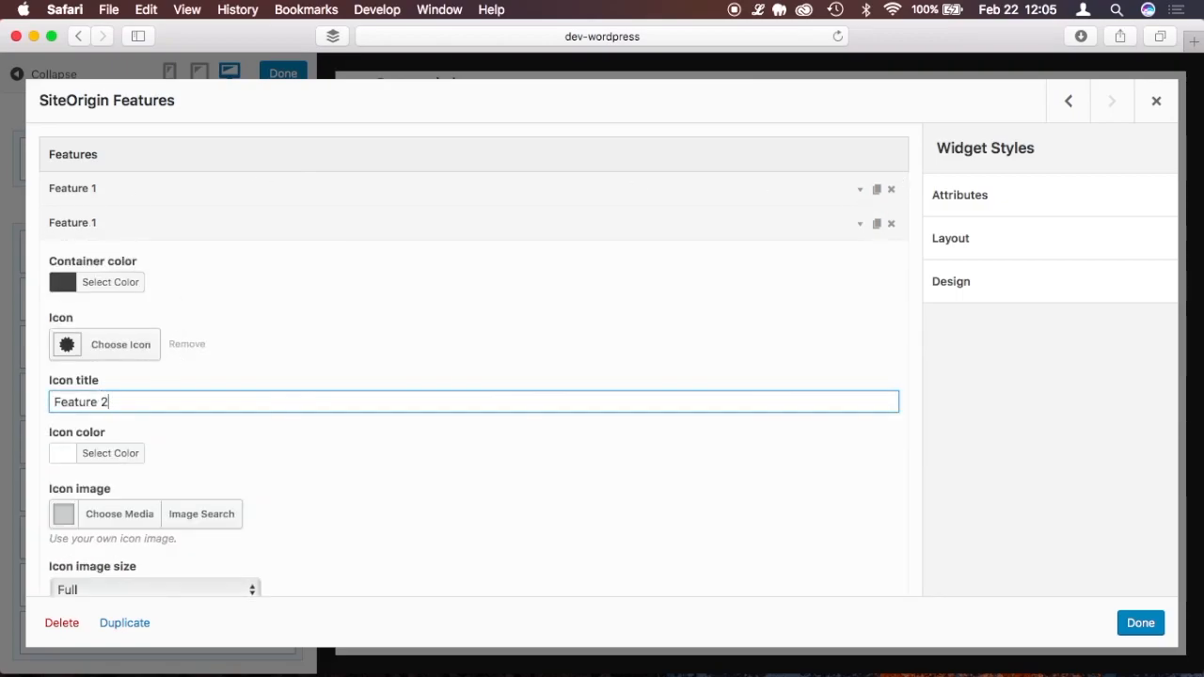
scroll(261, 433, down, 5)
click(141, 446)
key(BackSpace)
text(2)
- Set the third feature's icon title to "Feature 3" and start editing its title text
scroll(305, 442, down, 10)
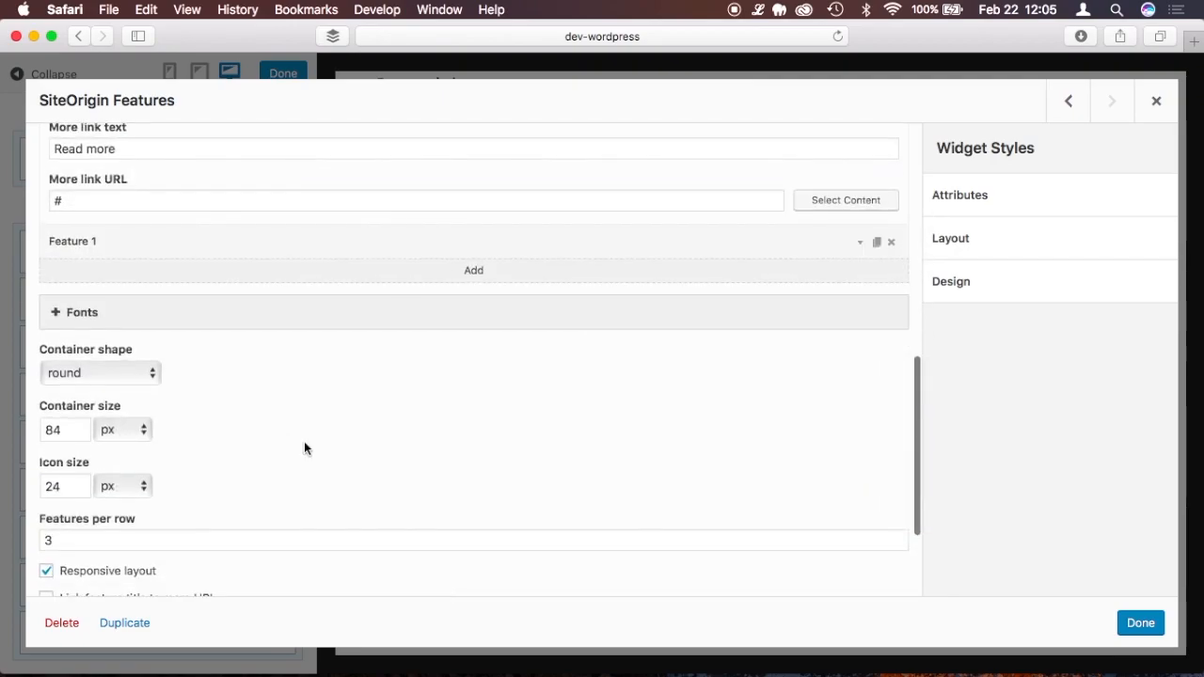
click(715, 243)
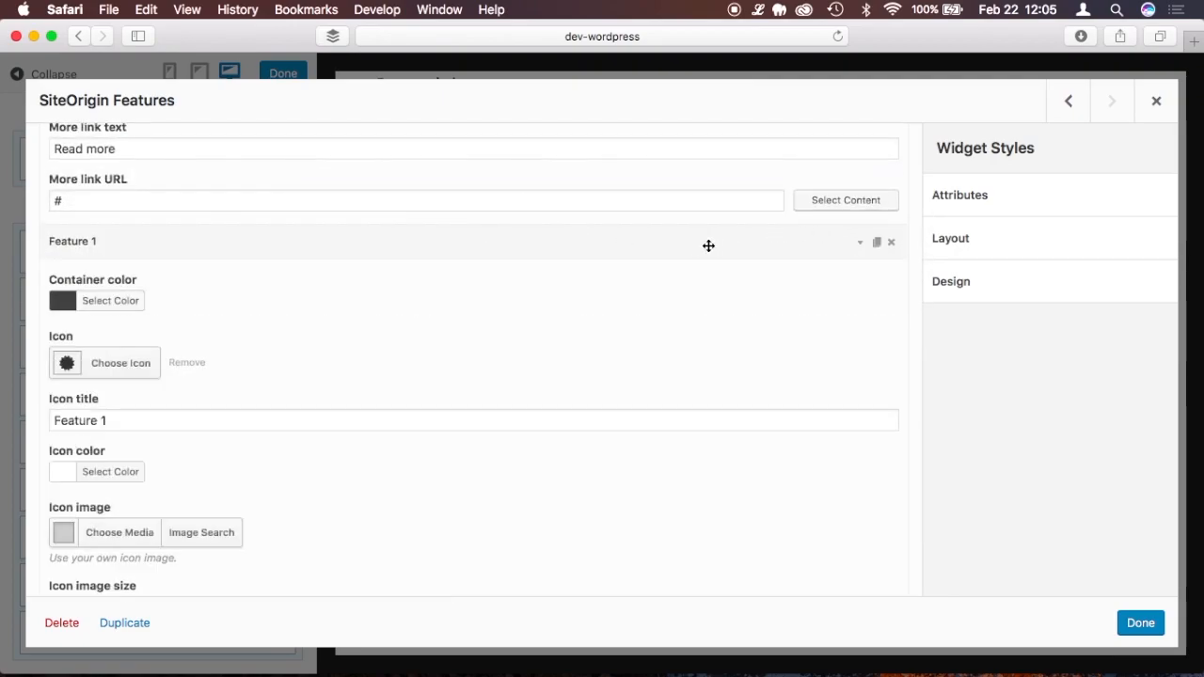
click(144, 421)
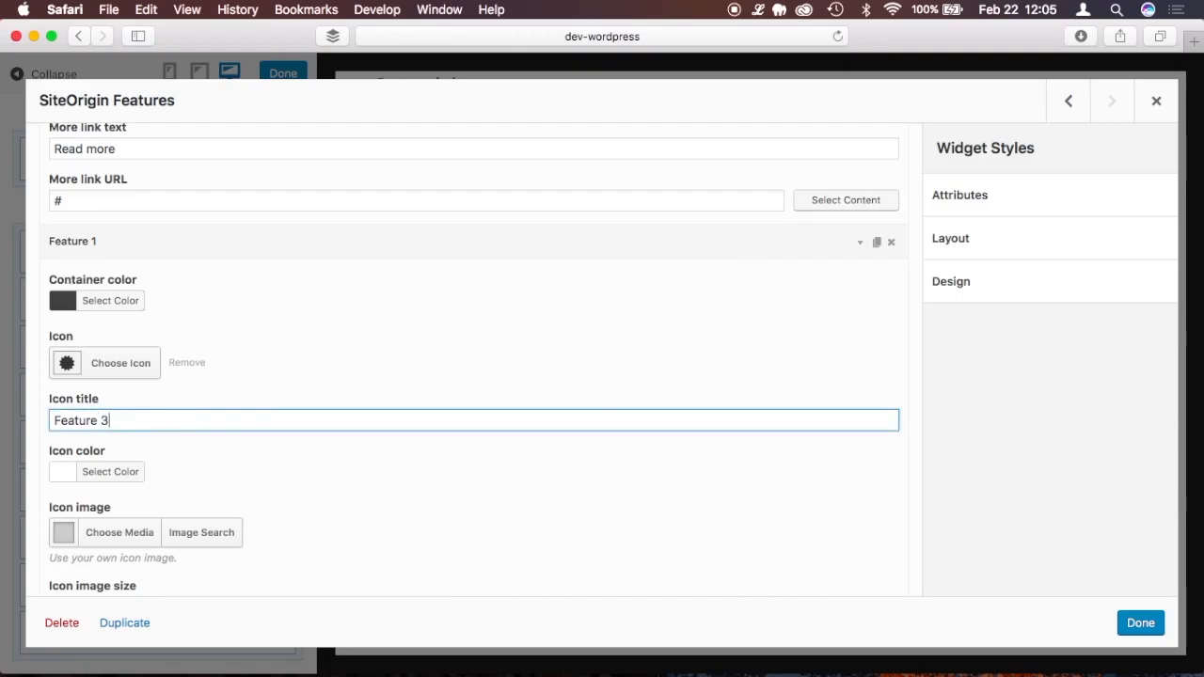
scroll(474, 357, down, 5)
click(122, 436)
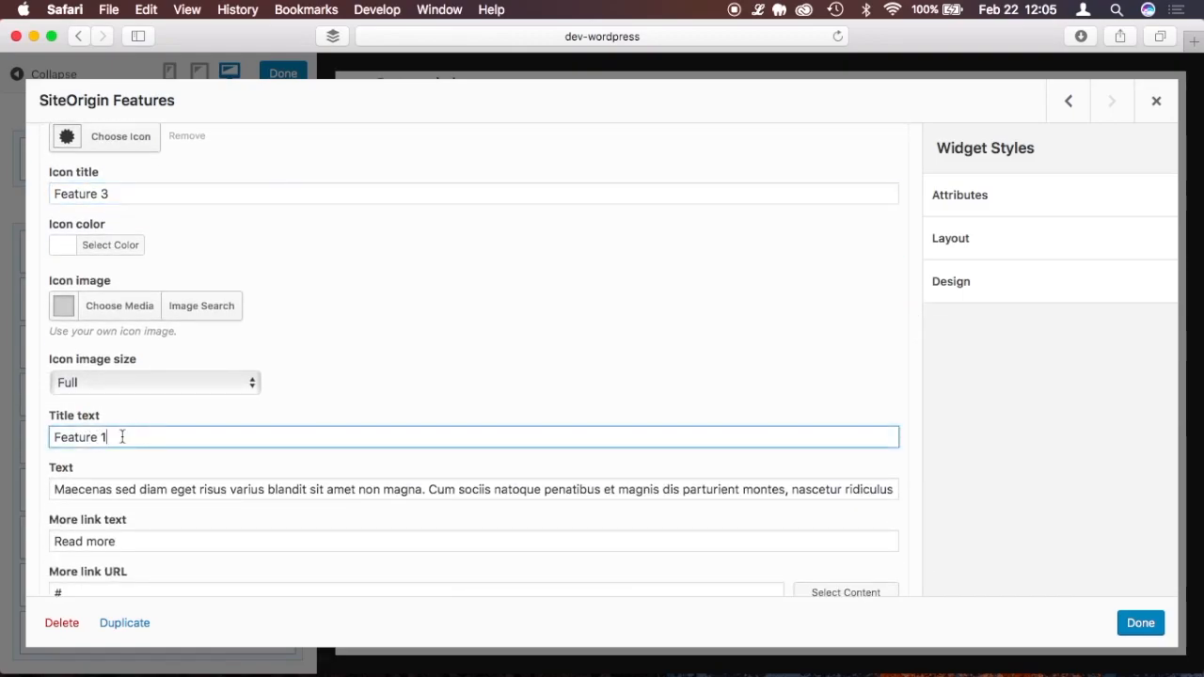
- Preview the Features widget to check the titles of its three features
scroll(484, 260, down, 10)
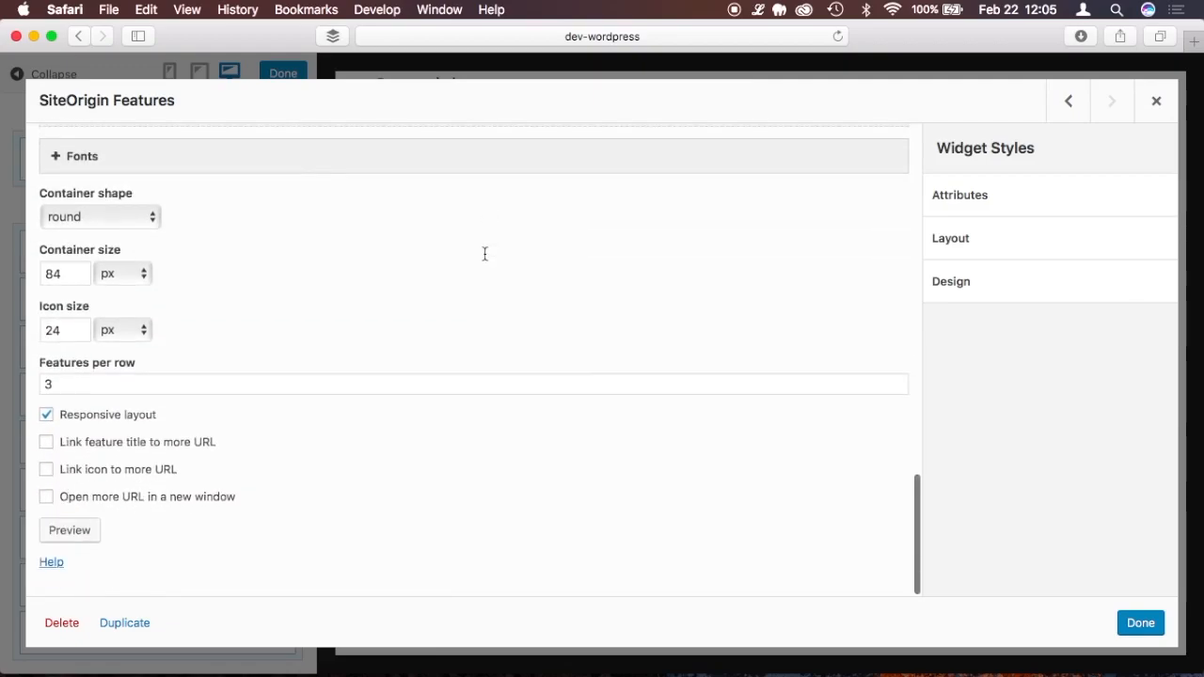
click(73, 532)
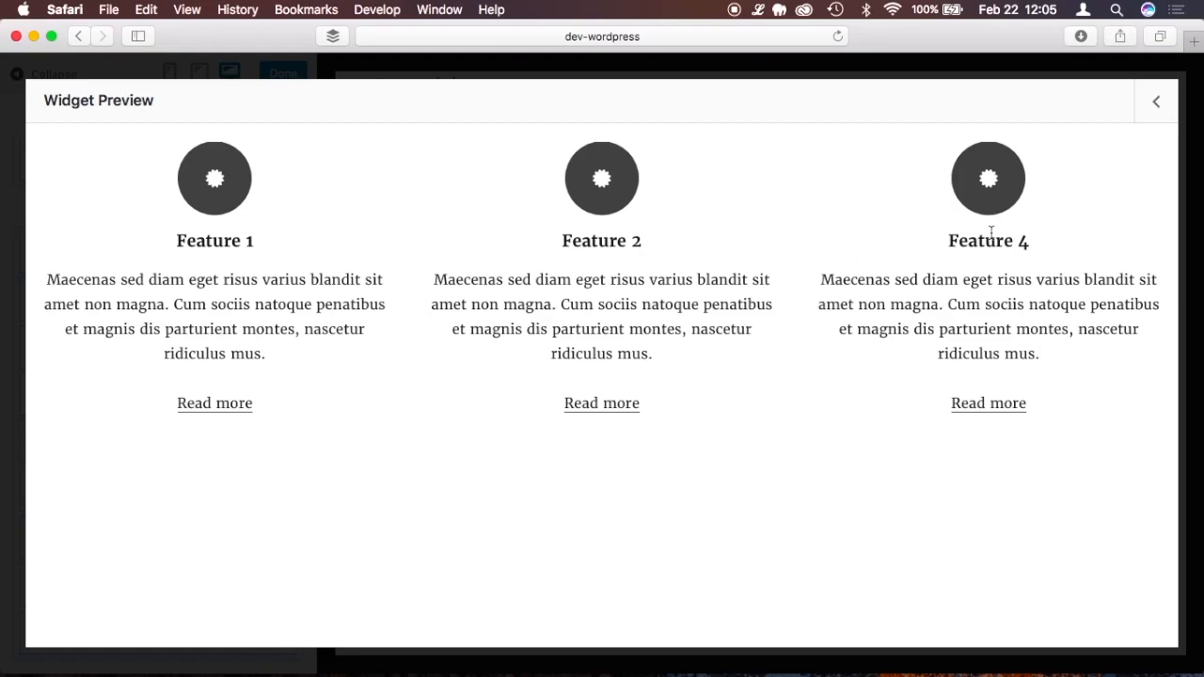
click(1155, 98)
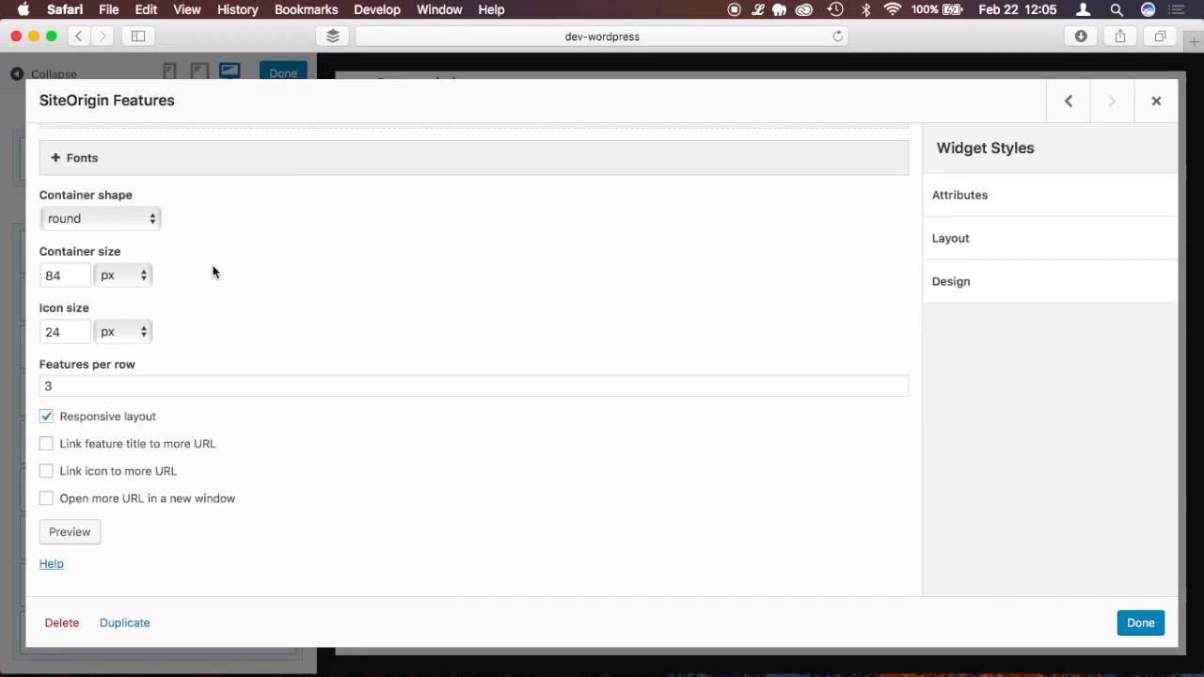
click(69, 532)
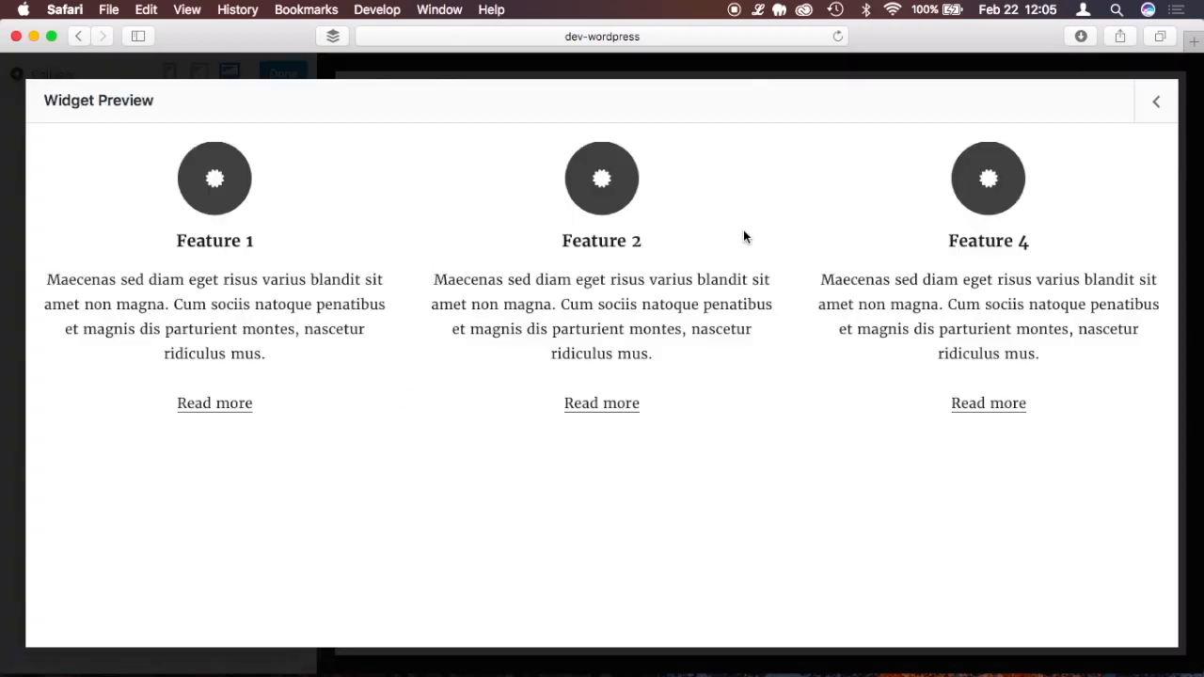
click(1155, 101)
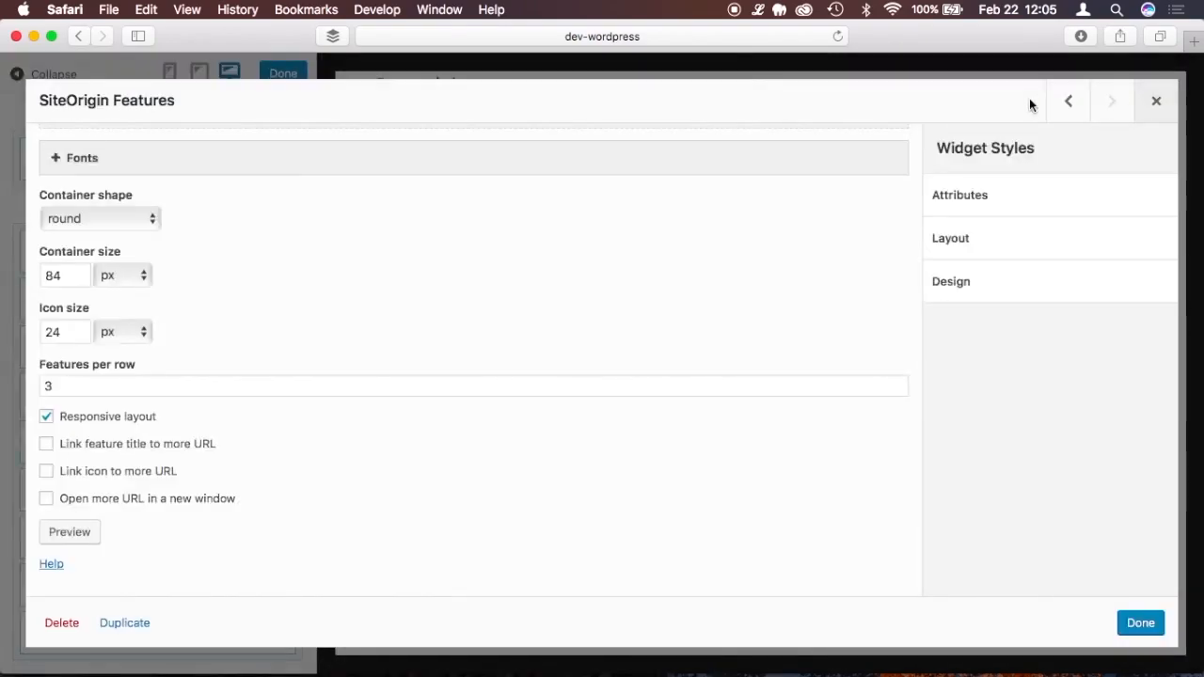
- Set the third feature's title text to "Feature 3" and apply the Features widget changes
scroll(484, 241, up, 8)
scroll(484, 241, up, 2)
click(138, 343)
key(BackSpace)
text(3)
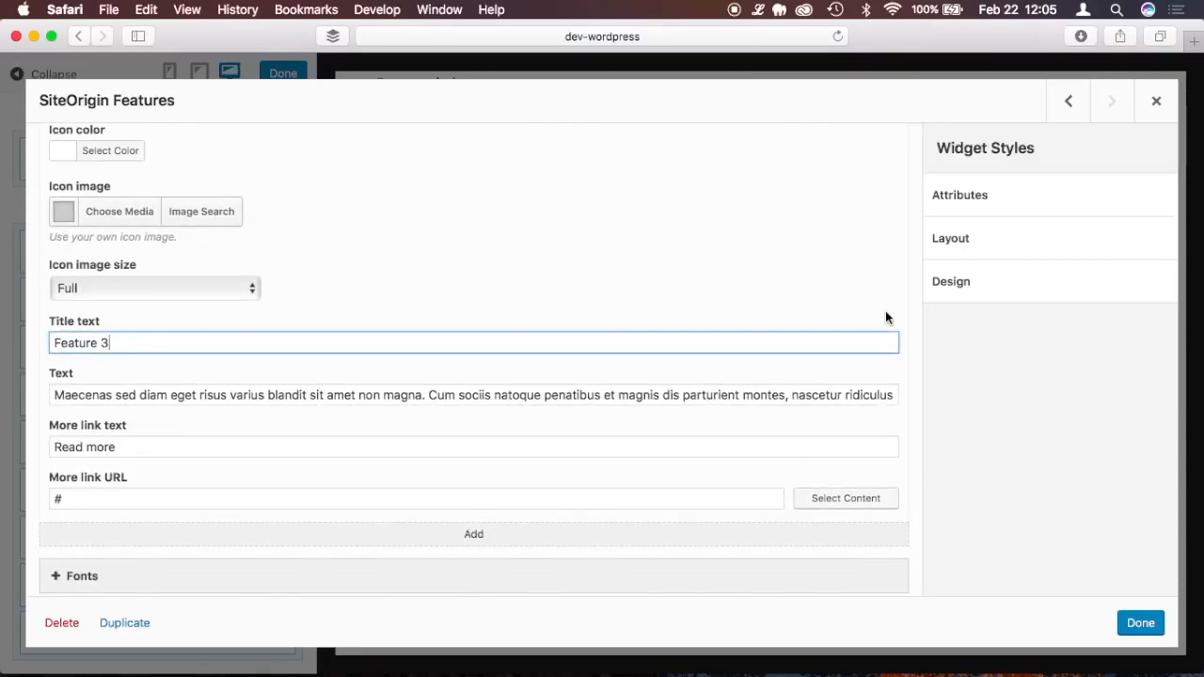
scroll(920, 310, up, 2)
scroll(920, 310, down, 7)
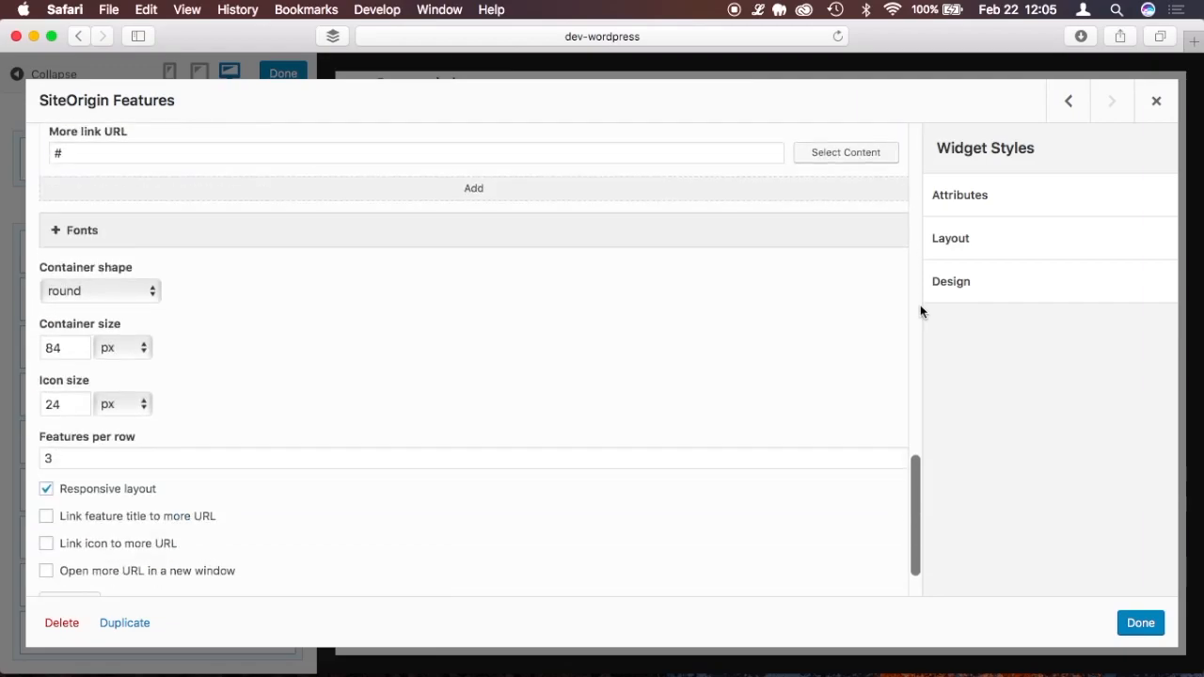
click(1141, 622)
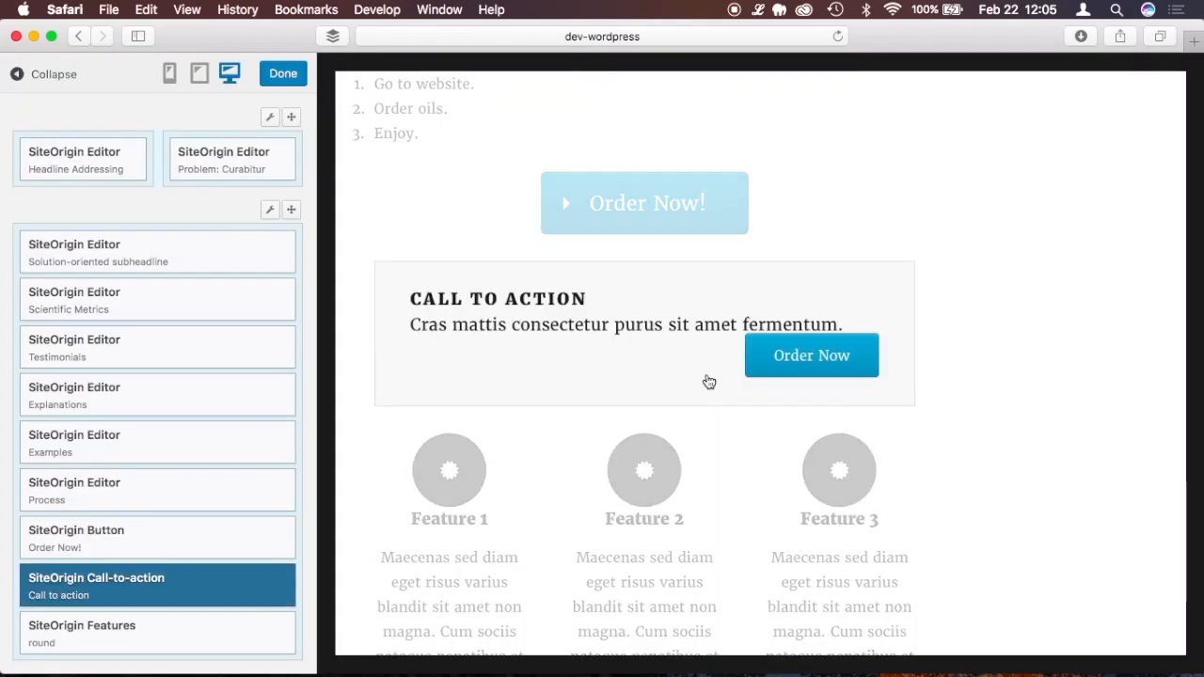
- Move the SiteOrigin Features widget directly below the Process editor, above the Order Now! button
scroll(709, 383, up, 3)
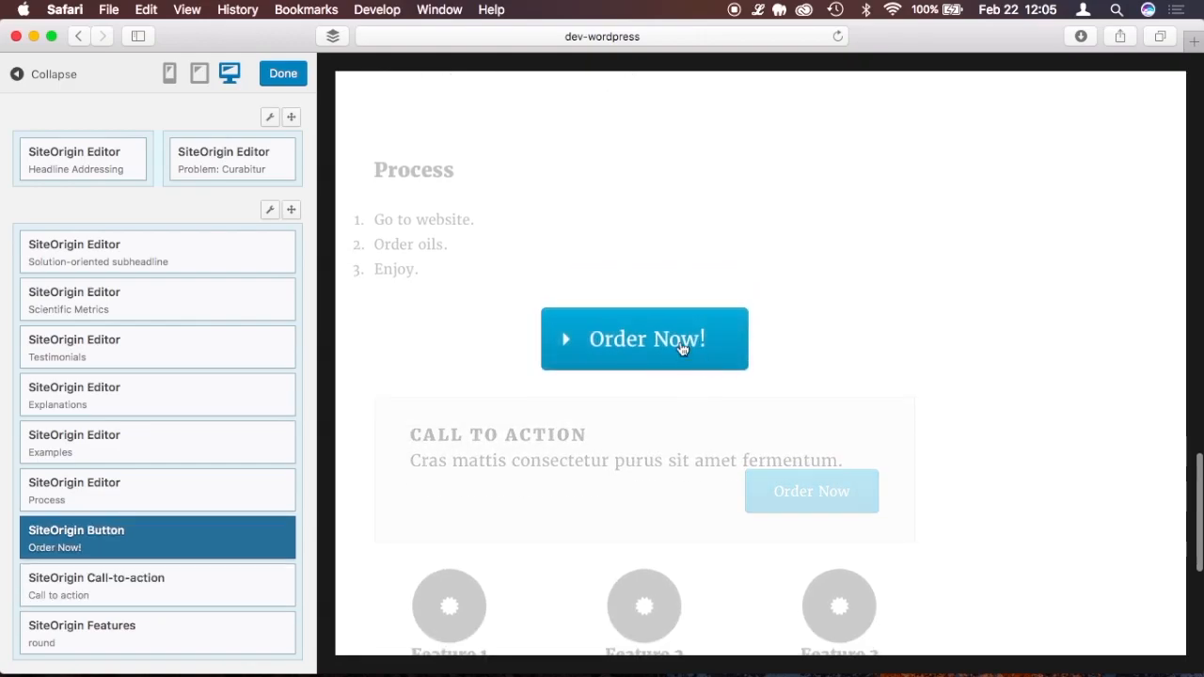
scroll(580, 244, up, 1)
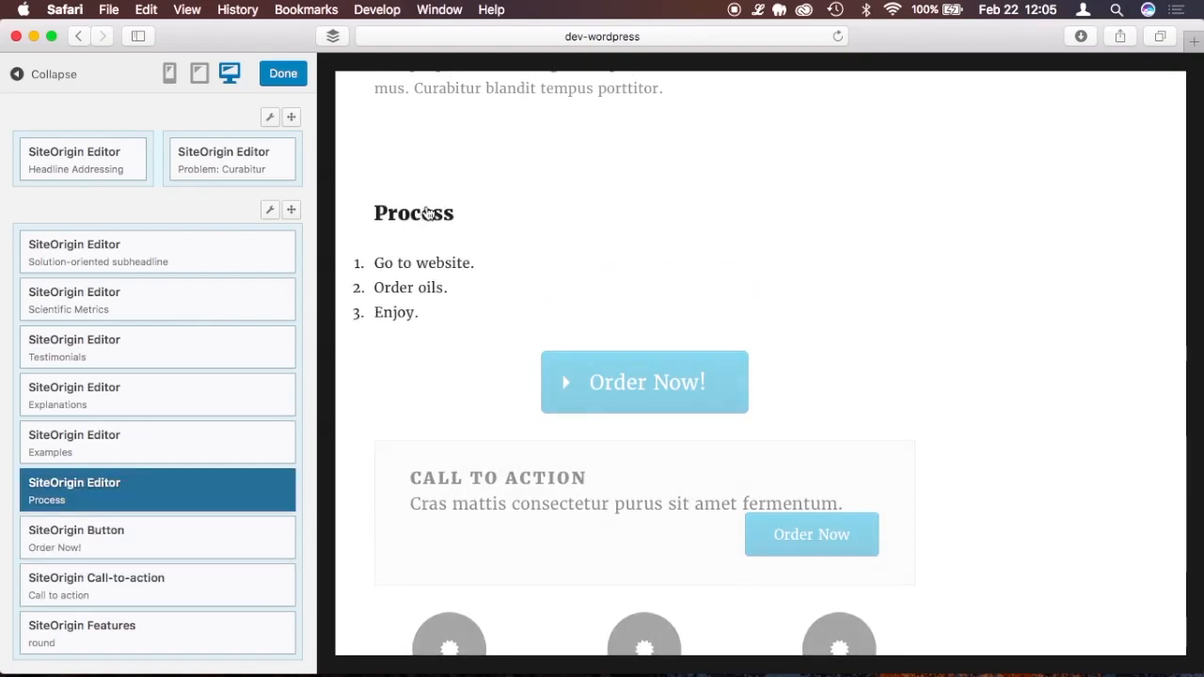
drag(182, 634, 182, 530)
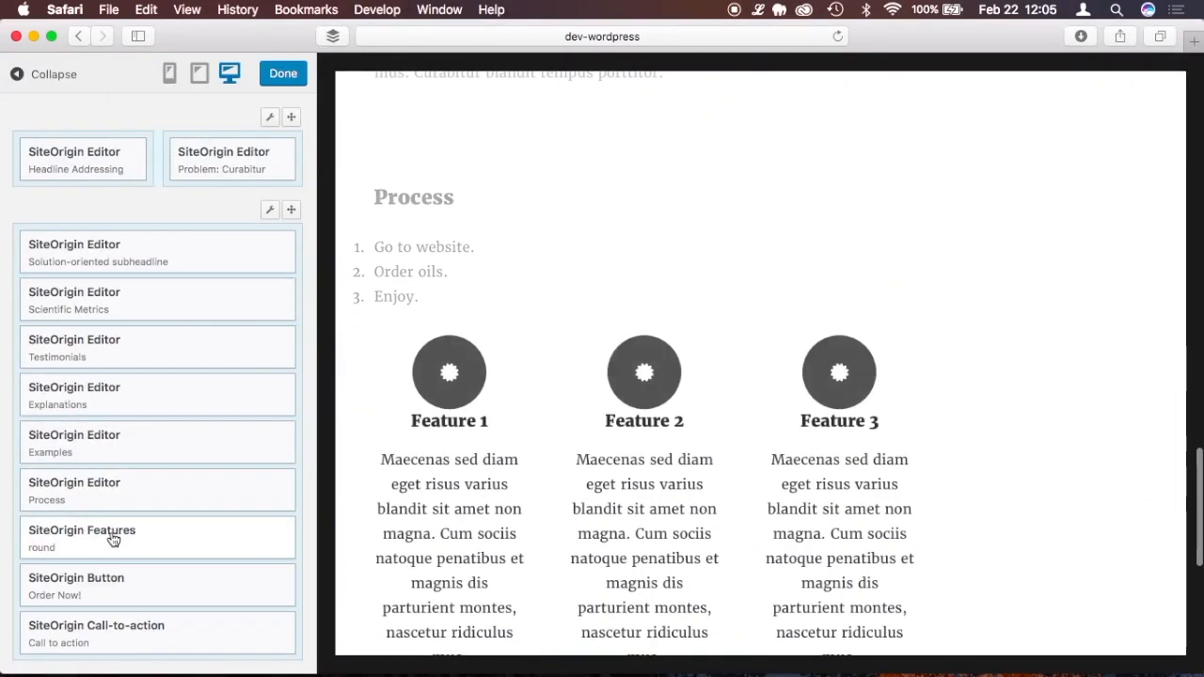
- Open the Features widget for editing and clear the first feature's icon title
click(115, 538)
scroll(350, 310, up, 10)
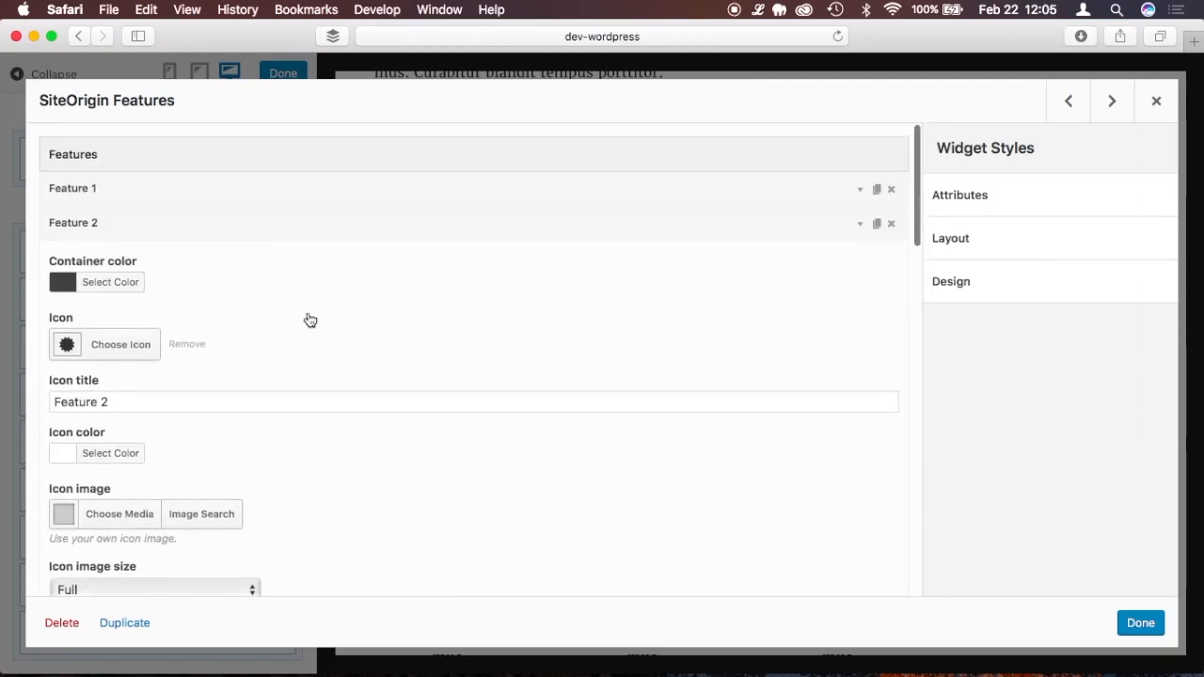
click(100, 190)
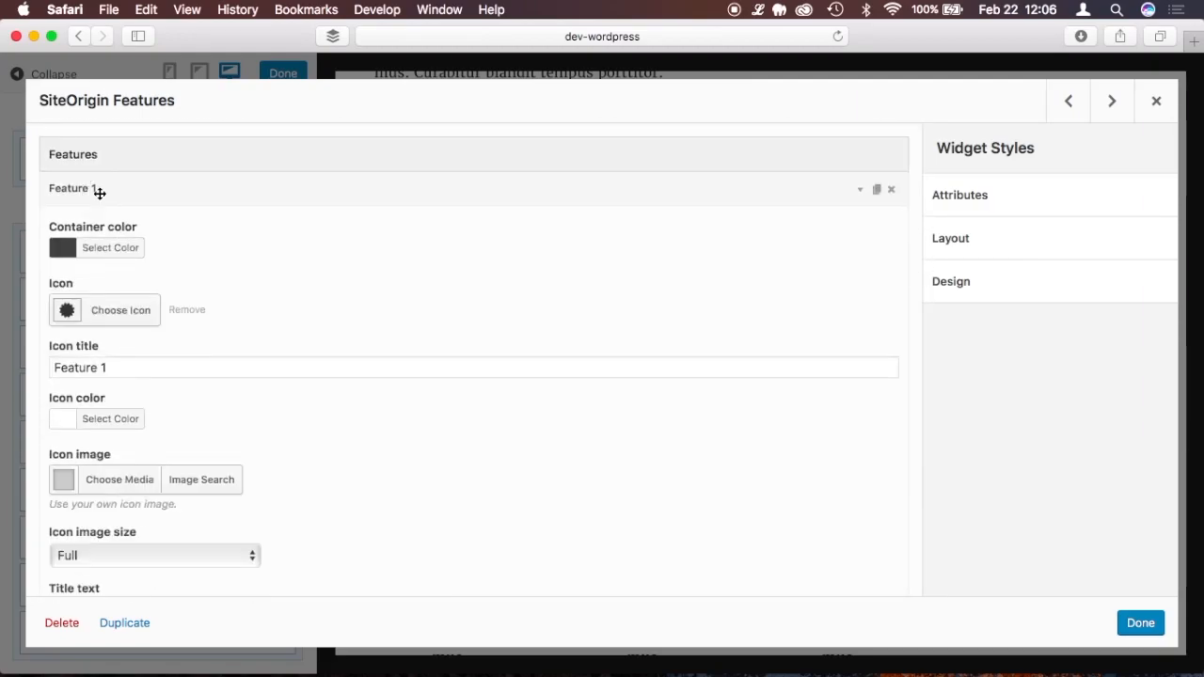
triple_click(151, 367)
text(S)
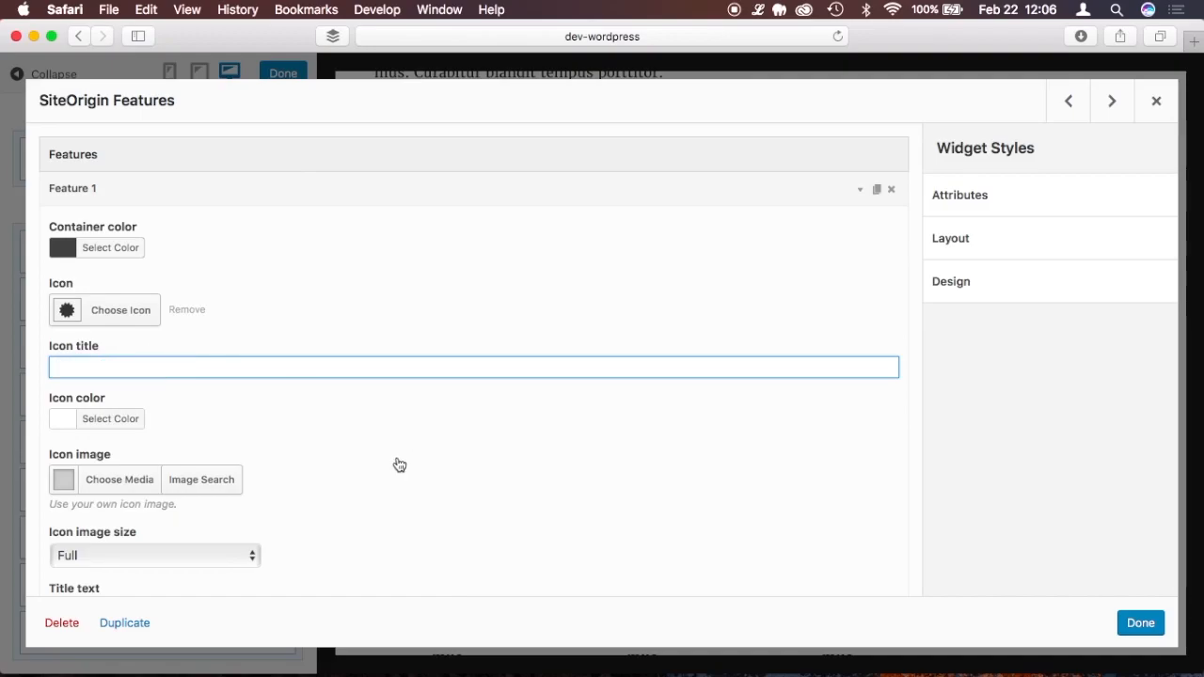
- Set the first feature's title text to "Step 1"
scroll(398, 464, down, 5)
click(123, 395)
triple_click(123, 395)
click(83, 395)
double_click(83, 395)
text(Step 1)
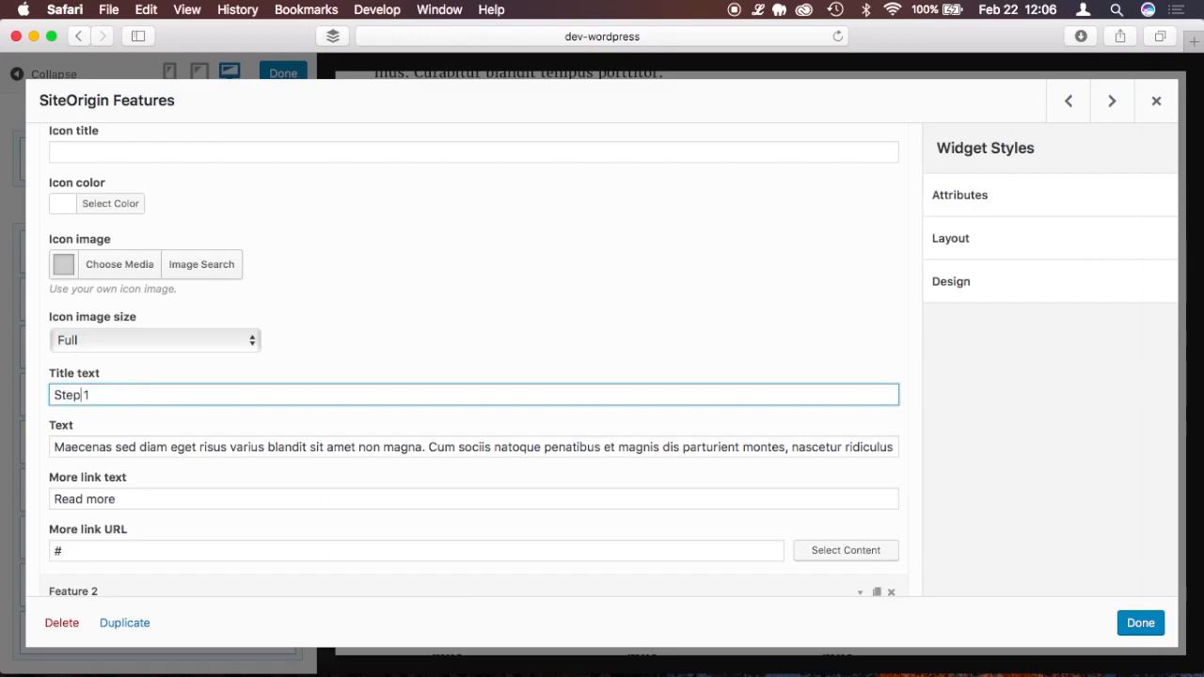
- Set the second feature's title text to "Step 2"
scroll(220, 478, down, 5)
scroll(209, 446, down, 3)
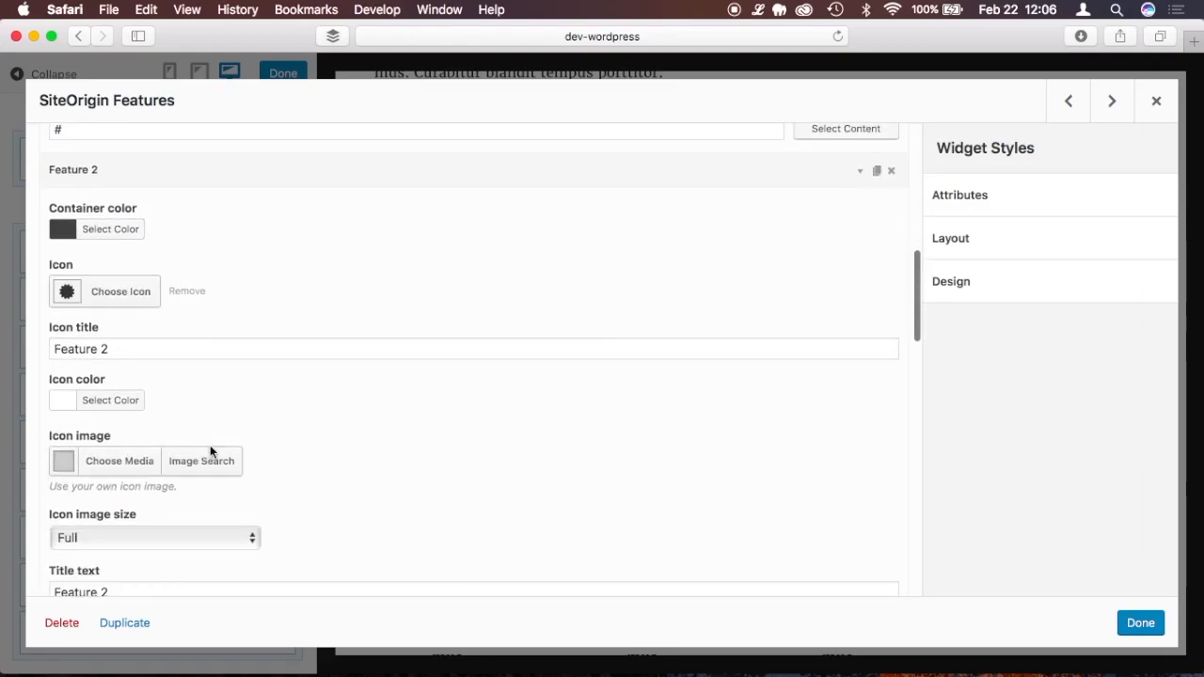
click(82, 496)
double_click(83, 496)
text(Step)
- Set the third feature's icon title to "Step 3" and apply the Features widget changes
scroll(78, 470, down, 5)
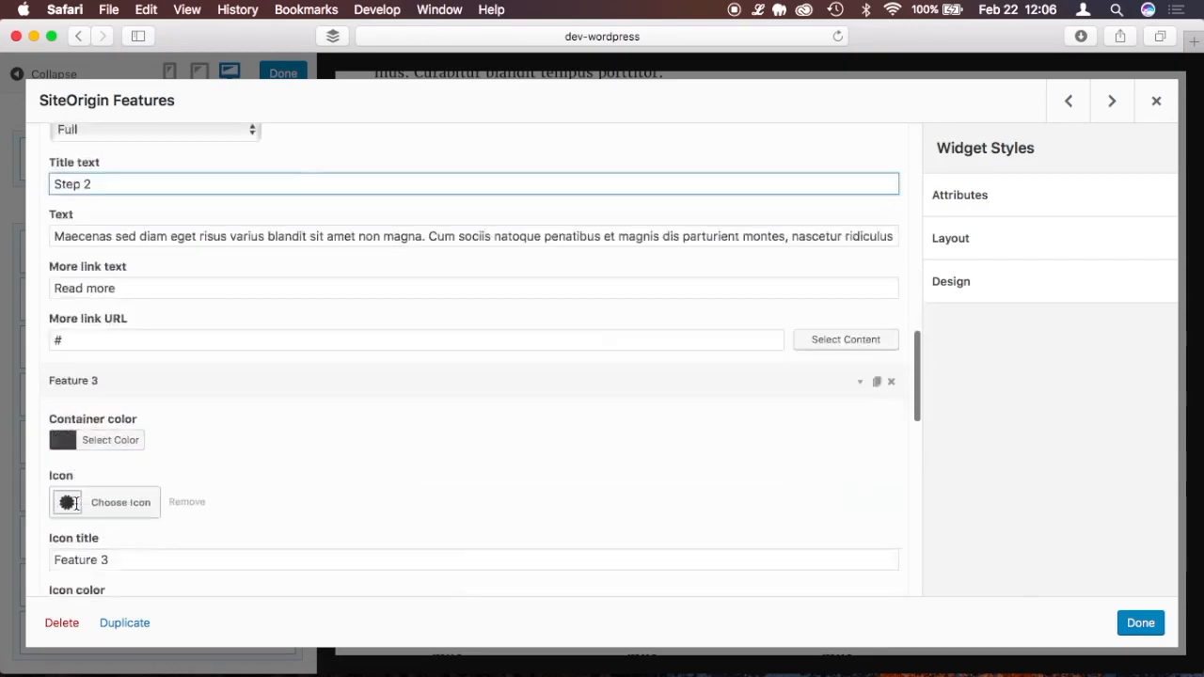
scroll(104, 325, down, 4)
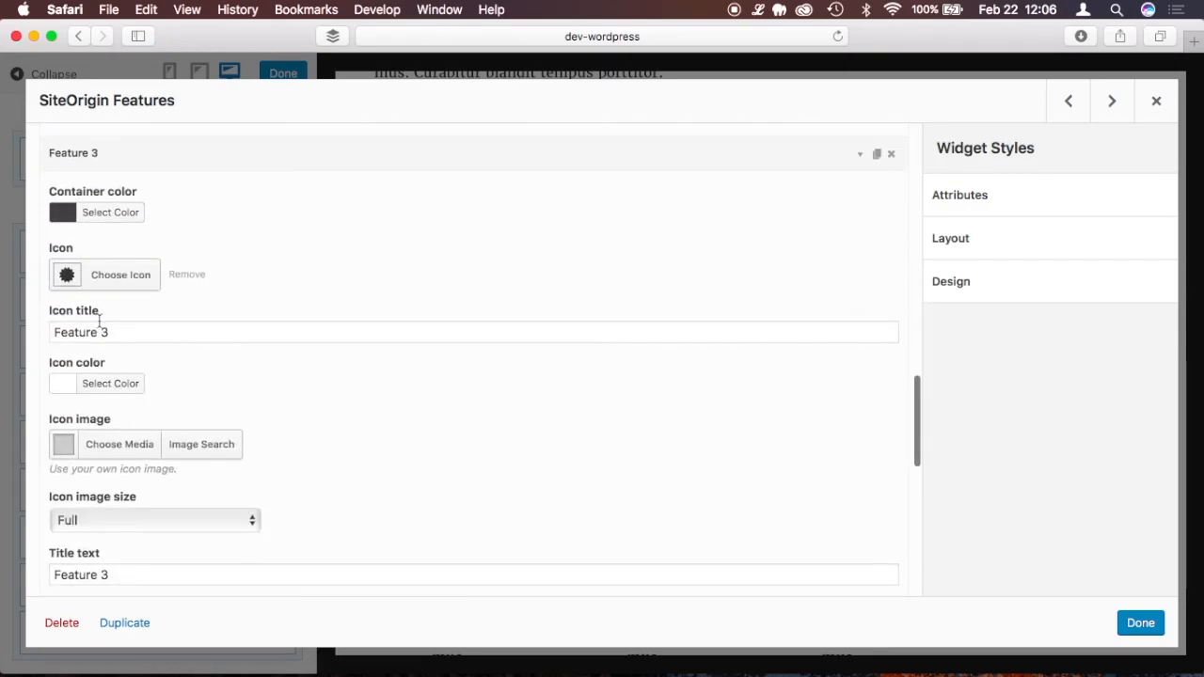
double_click(79, 332)
text(S)
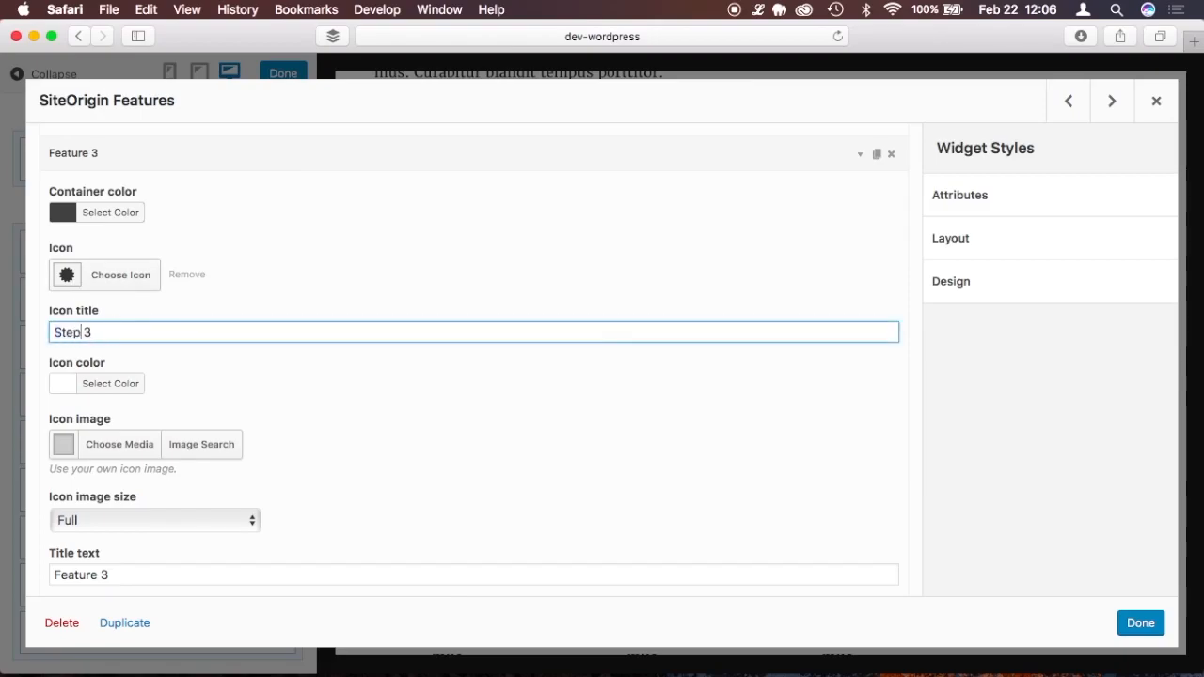
text(tep)
scroll(568, 366, down, 1)
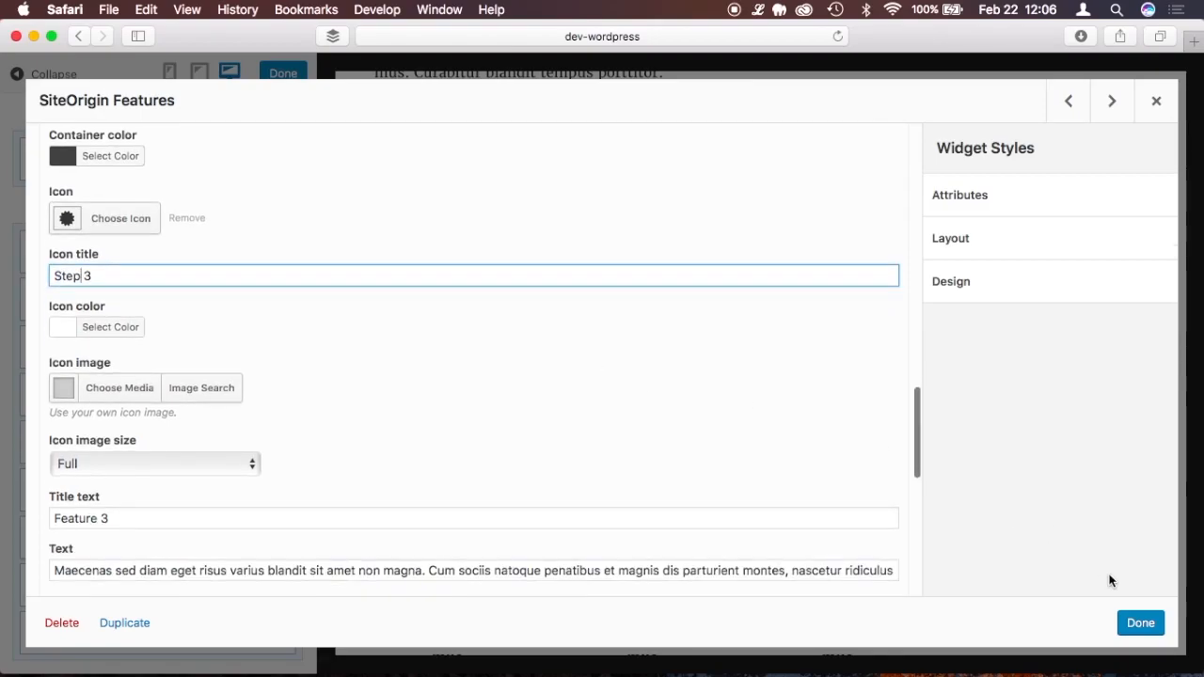
click(1141, 623)
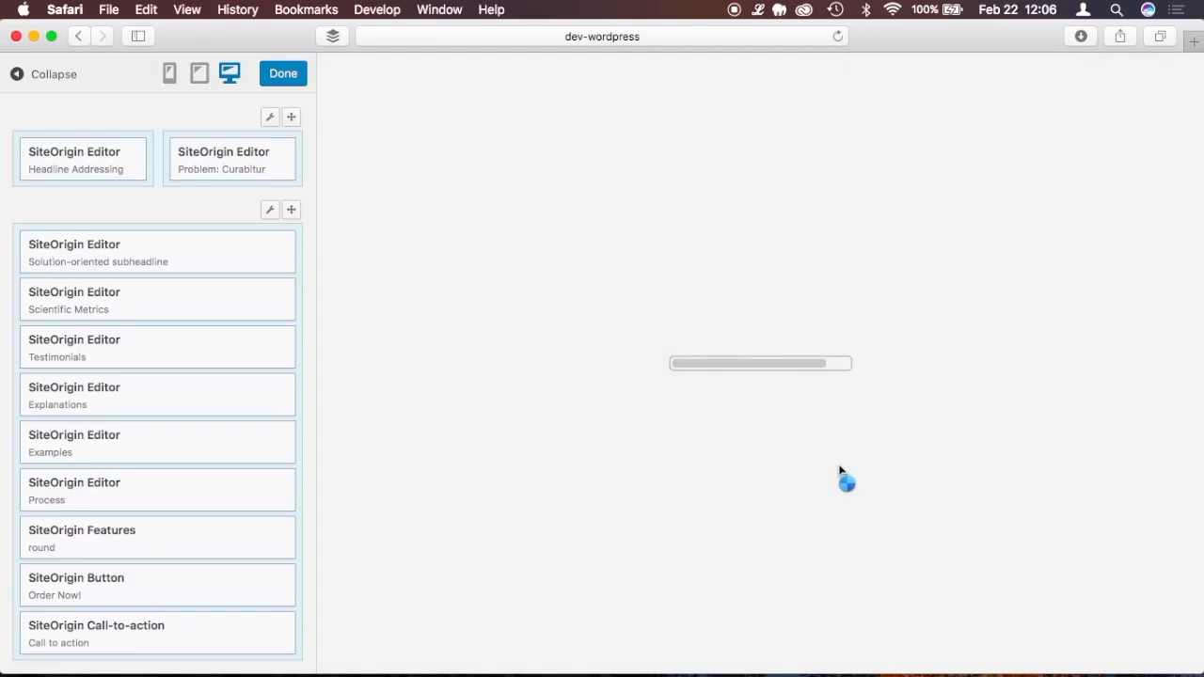
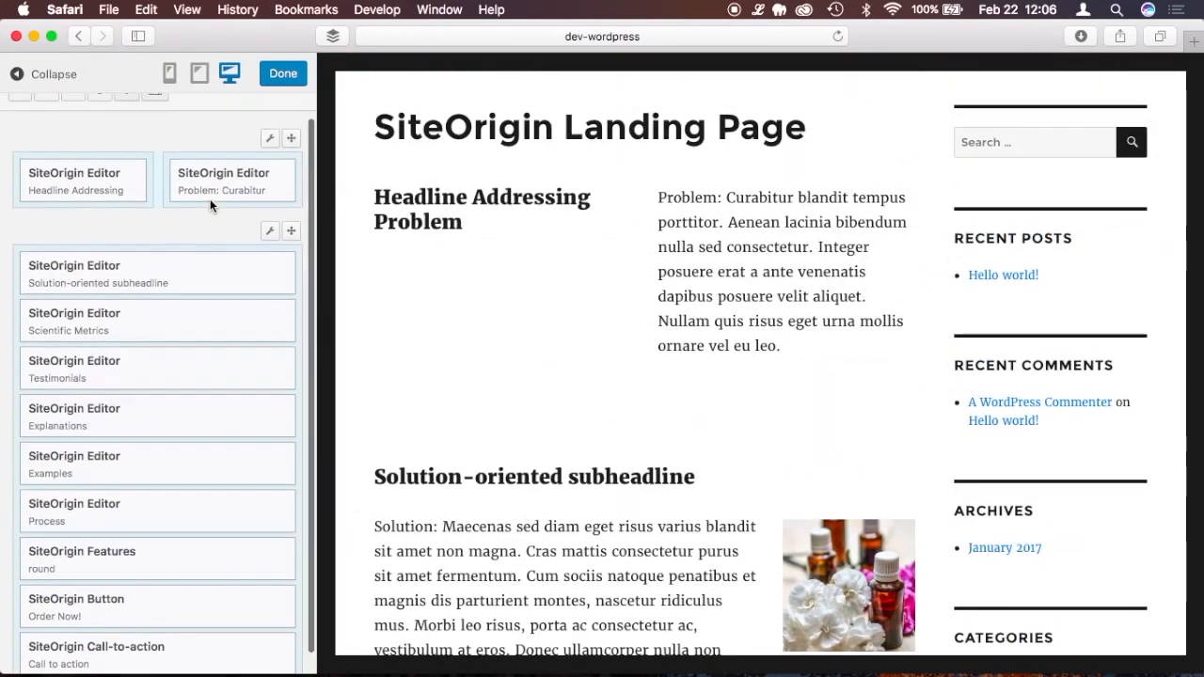
- Add a SiteOrigin Headline widget and place it between the Process editor and the Features widget
mouse_move(63, 136)
click(19, 113)
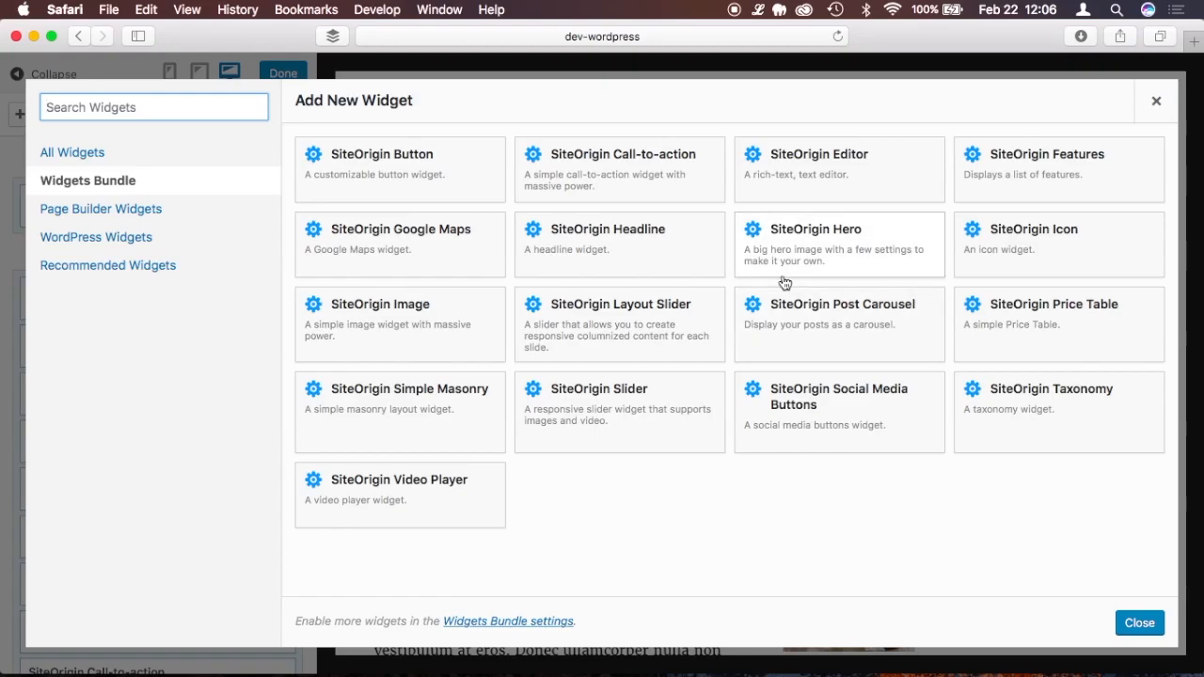
click(626, 250)
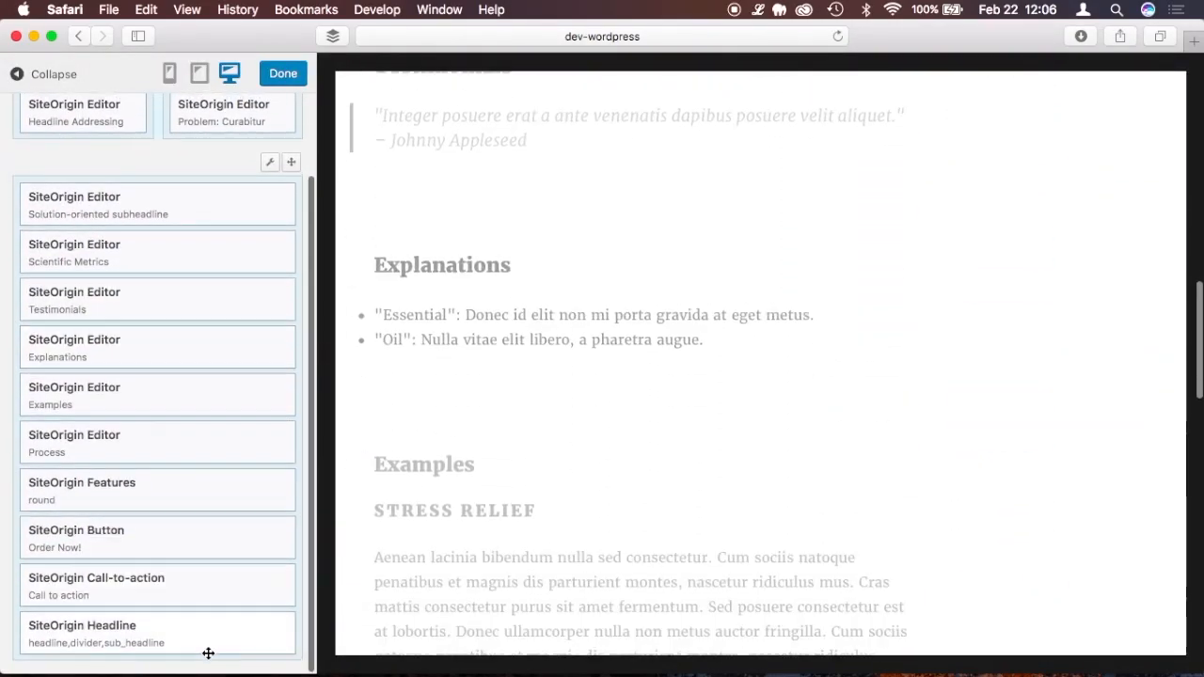
click(209, 644)
drag(209, 644, 212, 494)
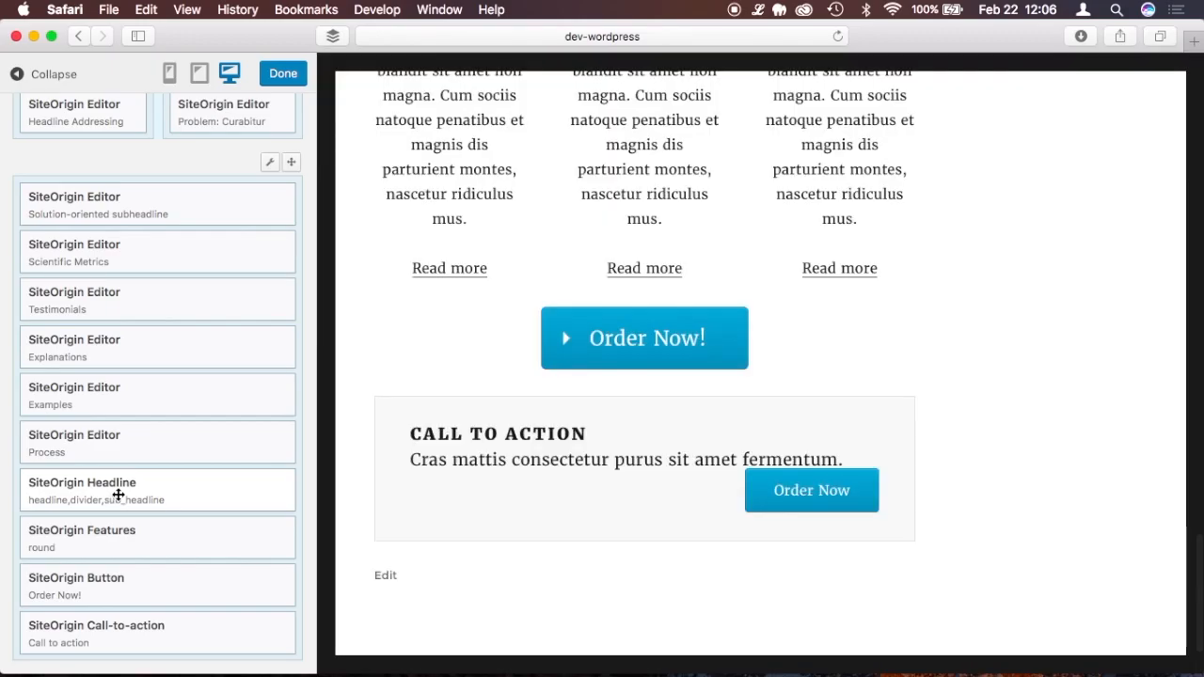
- Open the new Headline widget for editing and set its headline text to "Features!"
click(117, 494)
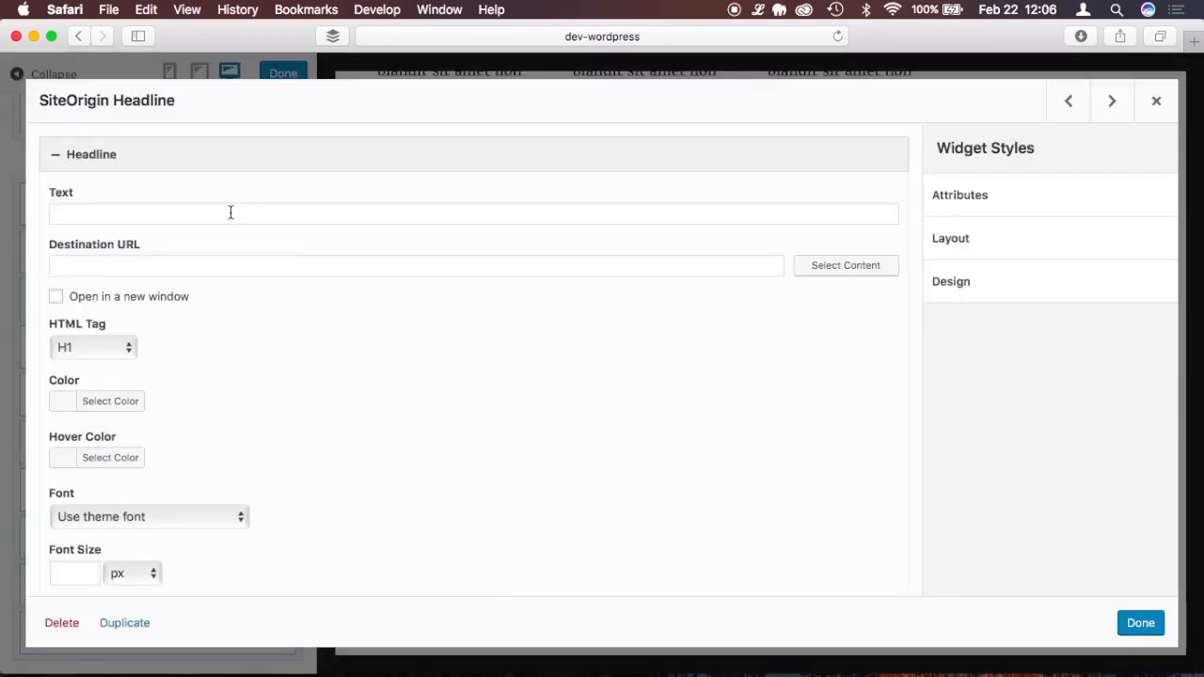
click(230, 212)
text(Feature)
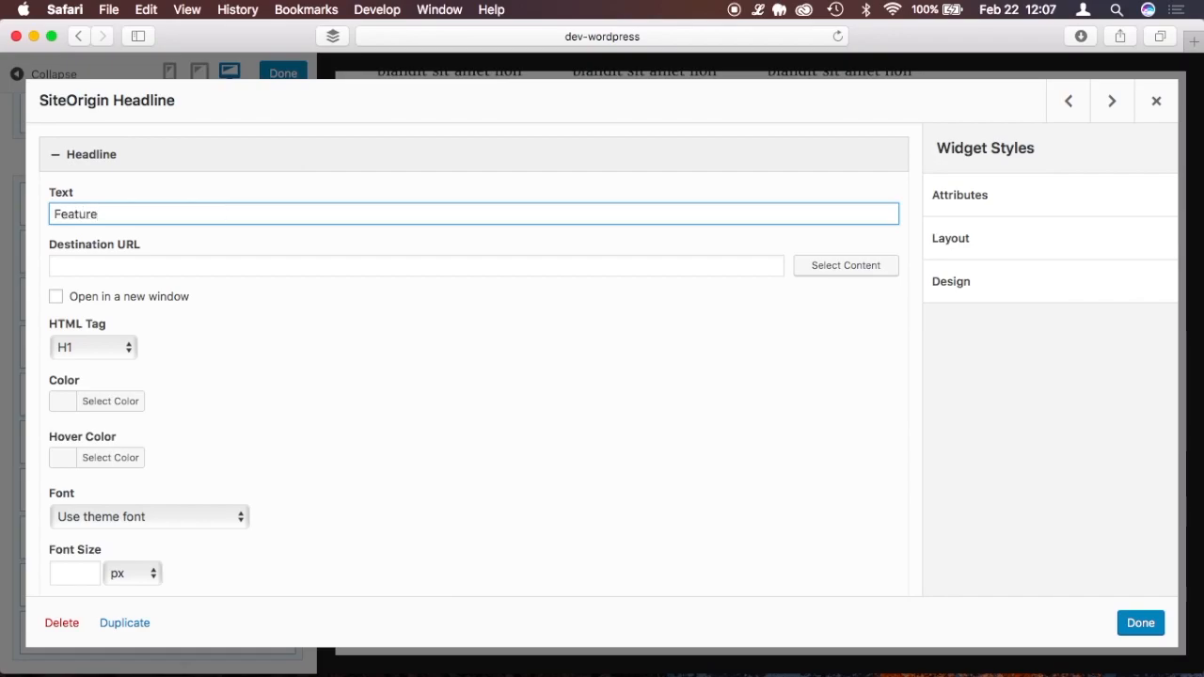
text(s!)
- Set the widget's sub headline text to "Check out these great features!"
scroll(237, 310, down, 3)
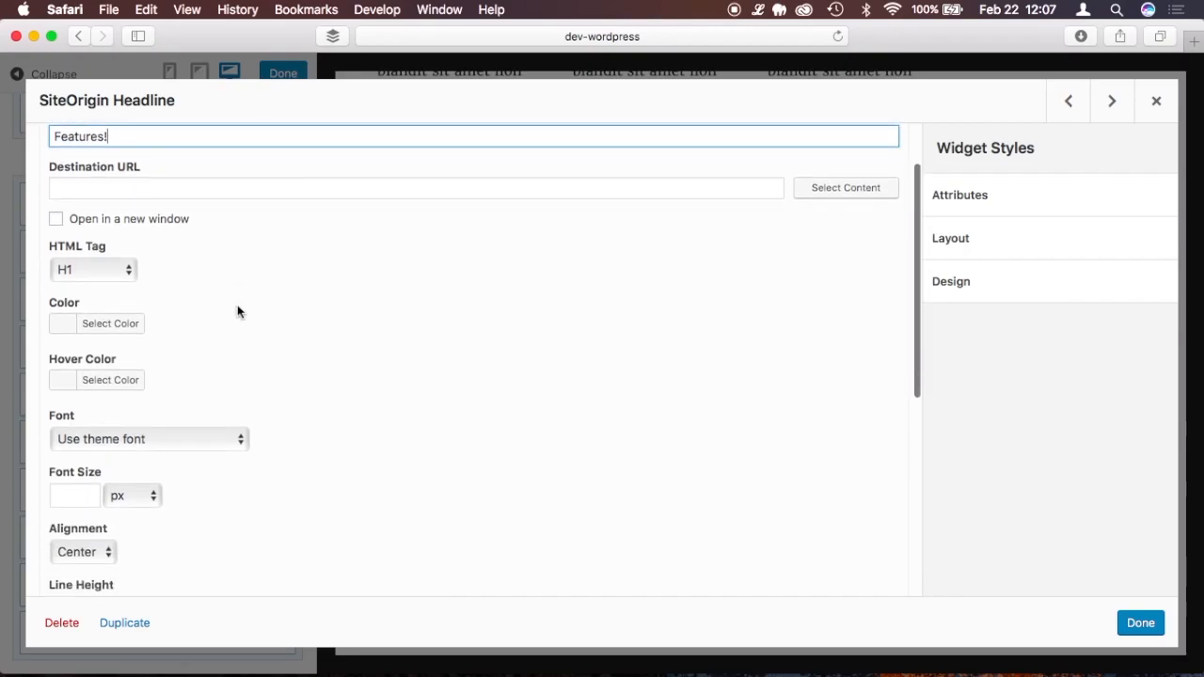
scroll(237, 311, down, 5)
click(107, 402)
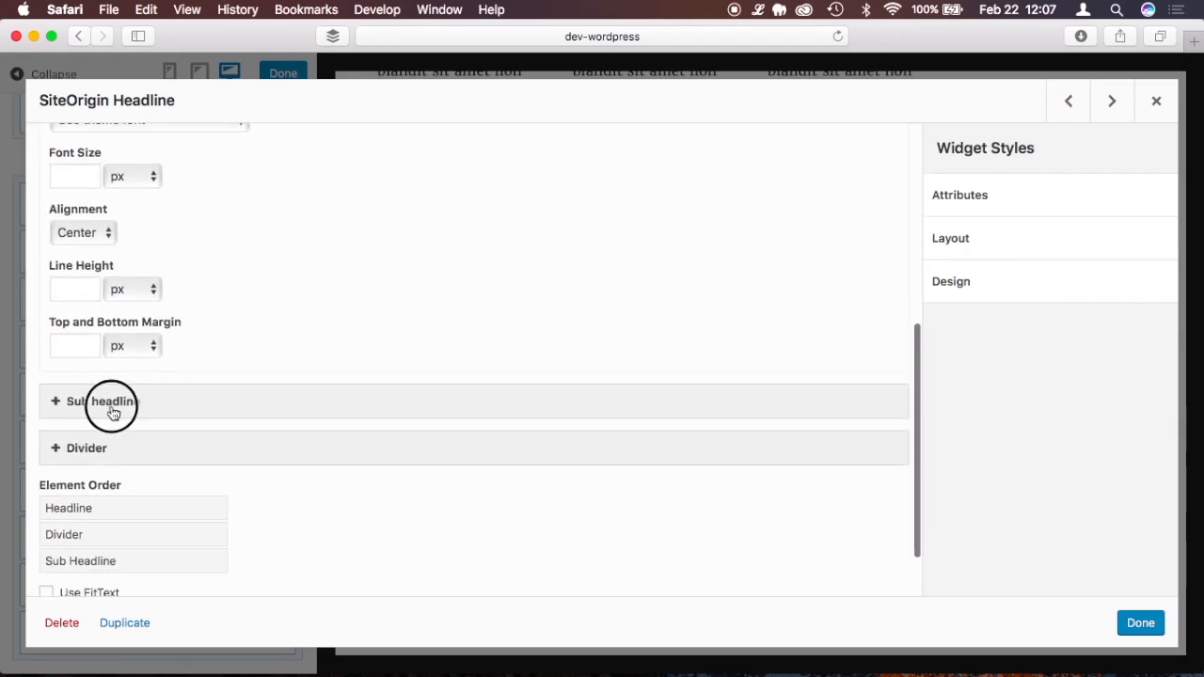
scroll(362, 332, down, 2)
click(249, 354)
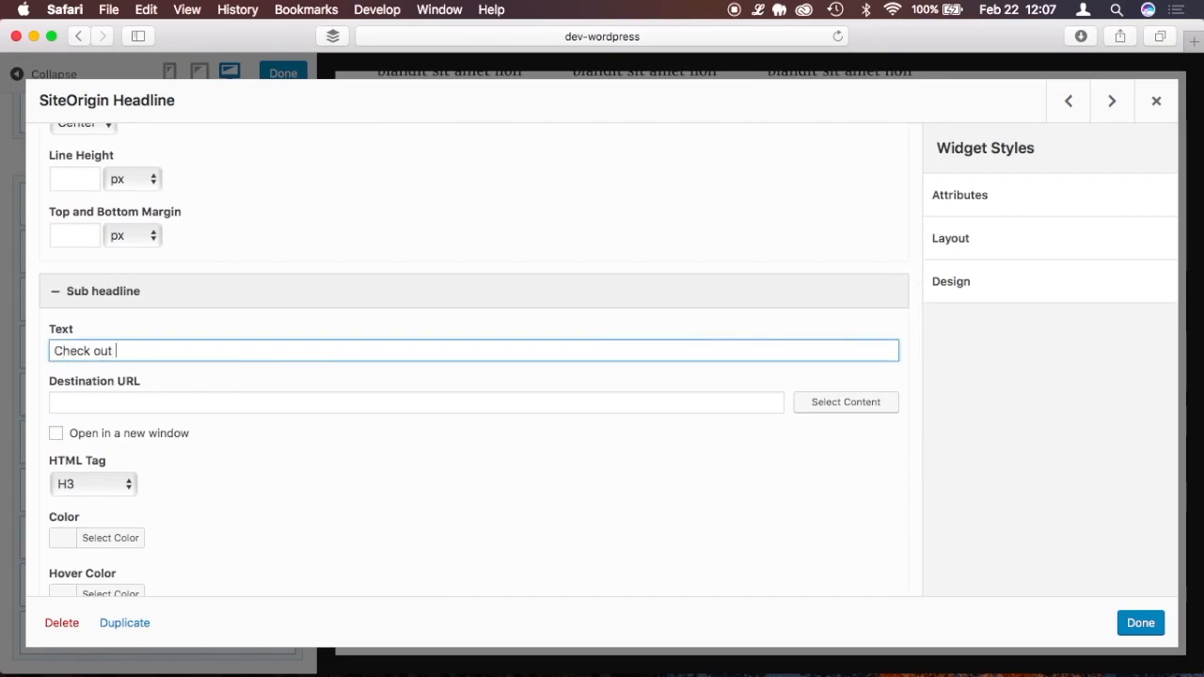
text(Check out these great features!)
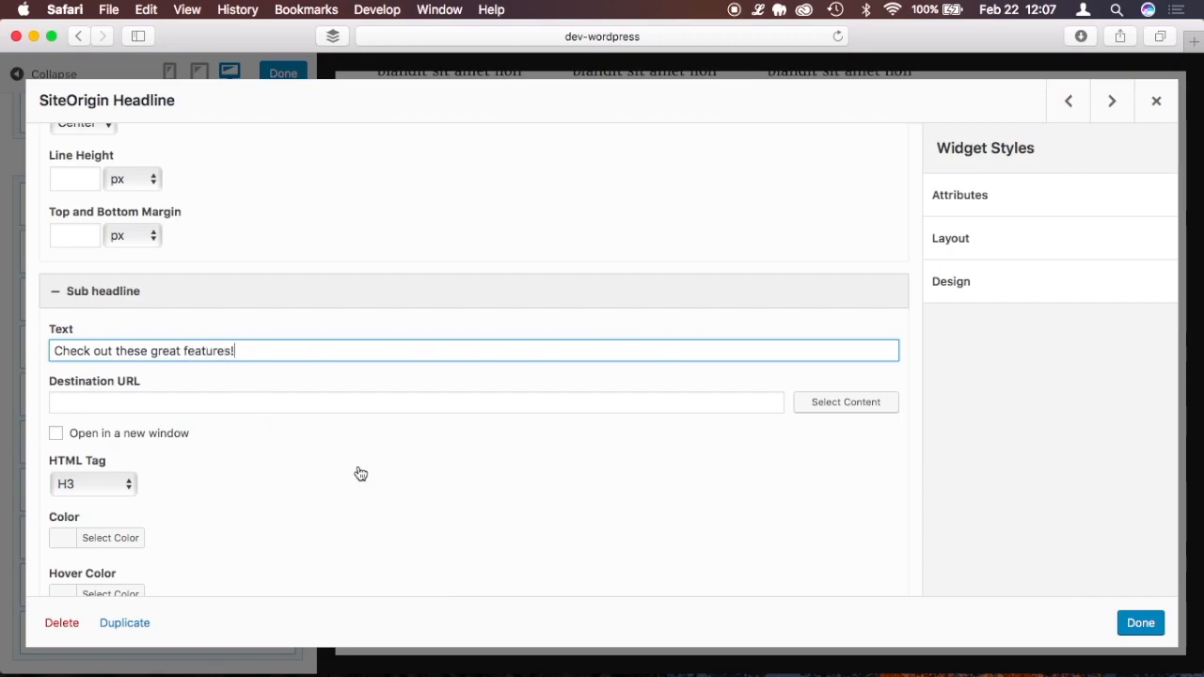
- Review the sub headline's remaining formatting options and the Headline widget's Divider settings
scroll(360, 473, down, 5)
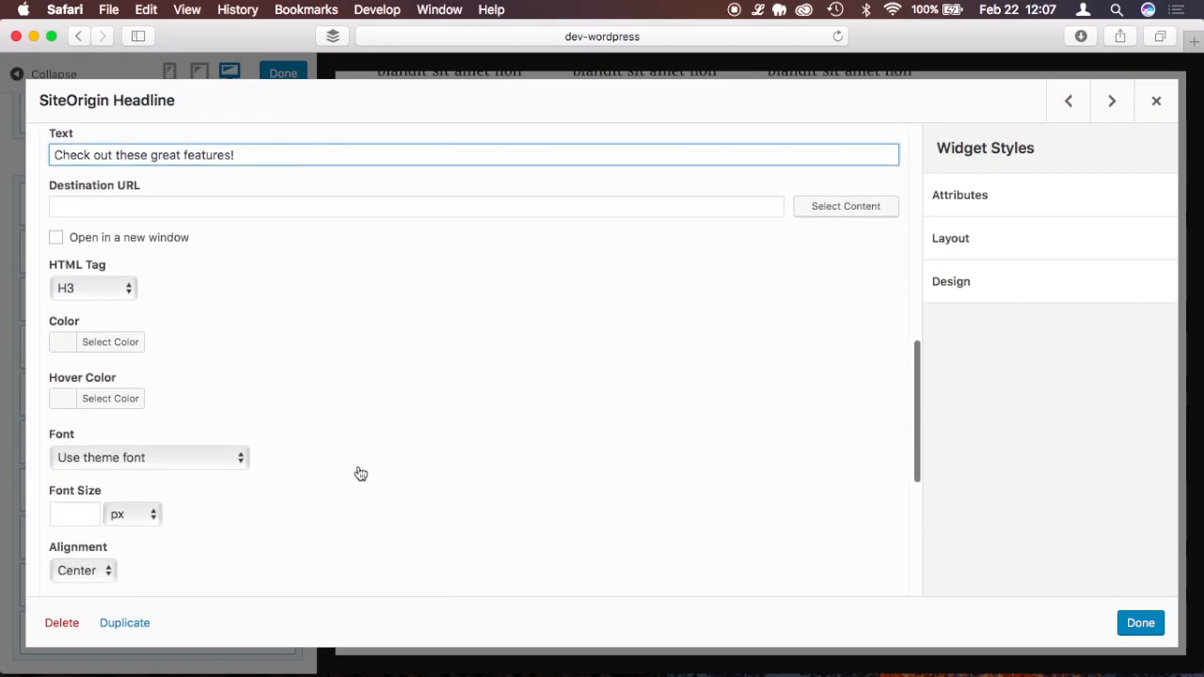
scroll(358, 471, down, 3)
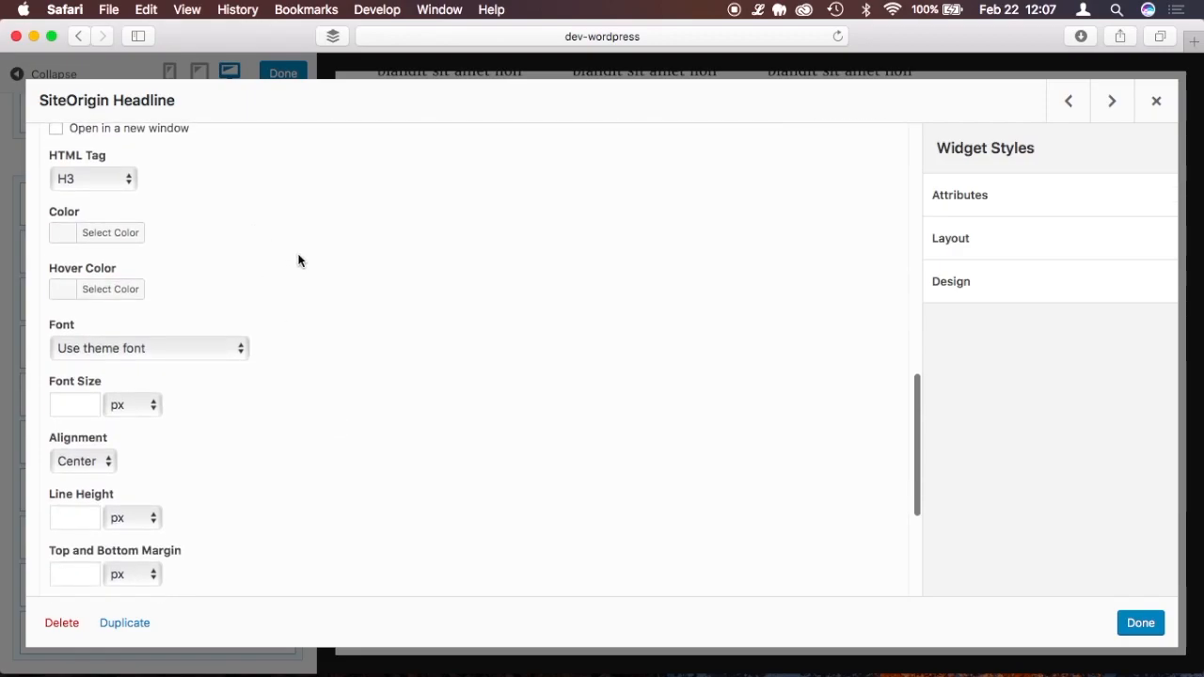
scroll(295, 349, down, 7)
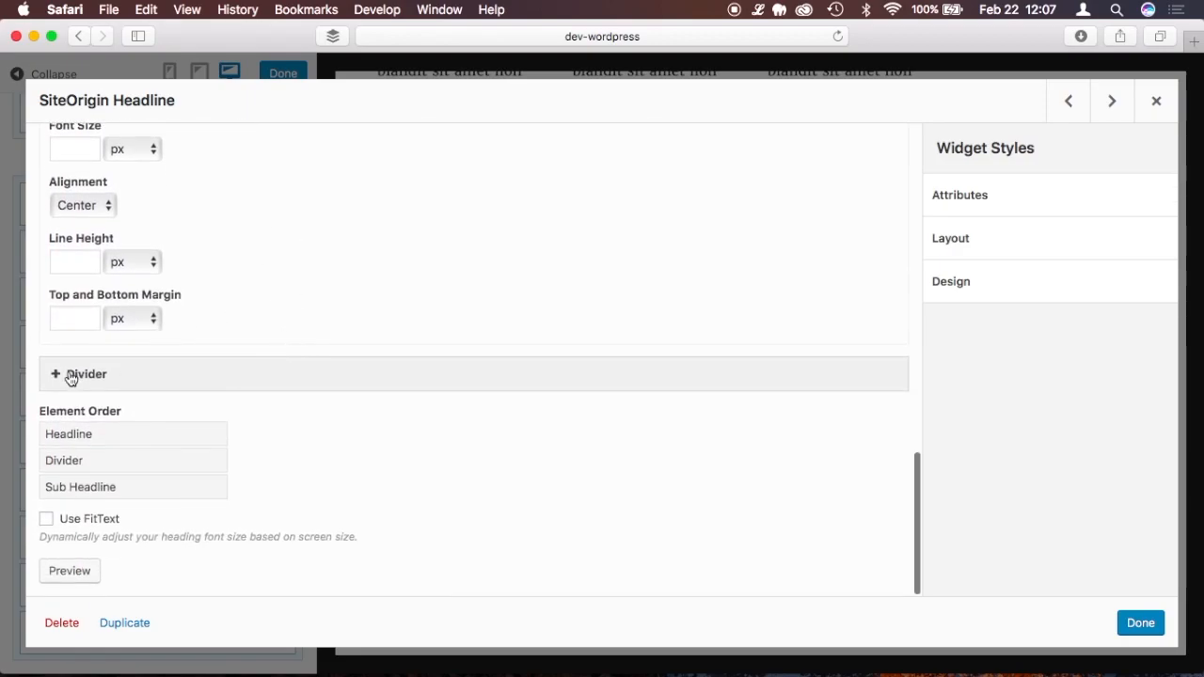
click(71, 376)
click(70, 376)
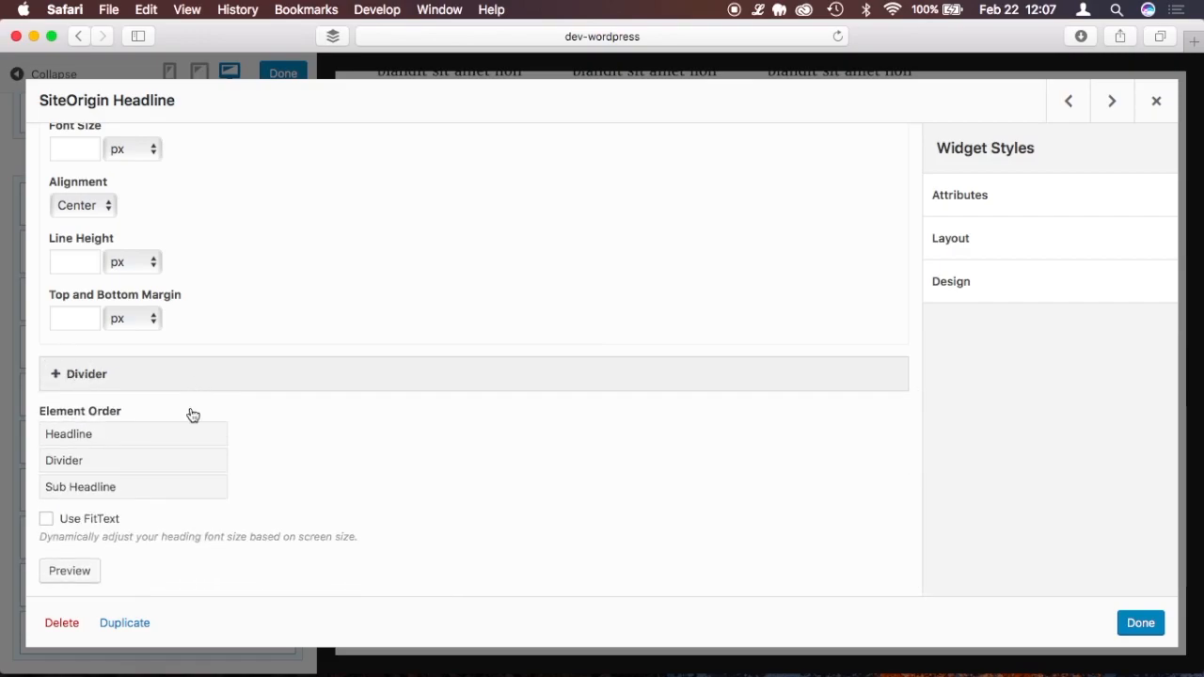
- Preview the Headline widget with its divider between the headline and the sub headline
mouse_move(149, 490)
mouse_down()
mouse_move(145, 451)
mouse_move(147, 513)
mouse_up()
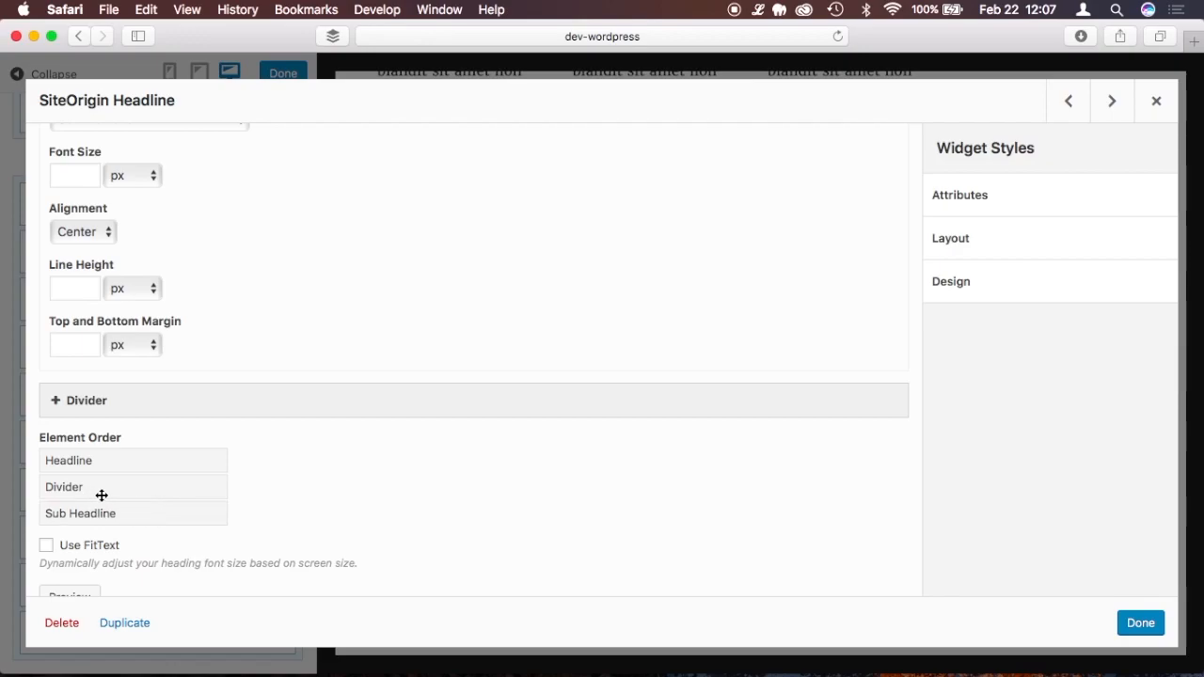
scroll(319, 507, down, 1)
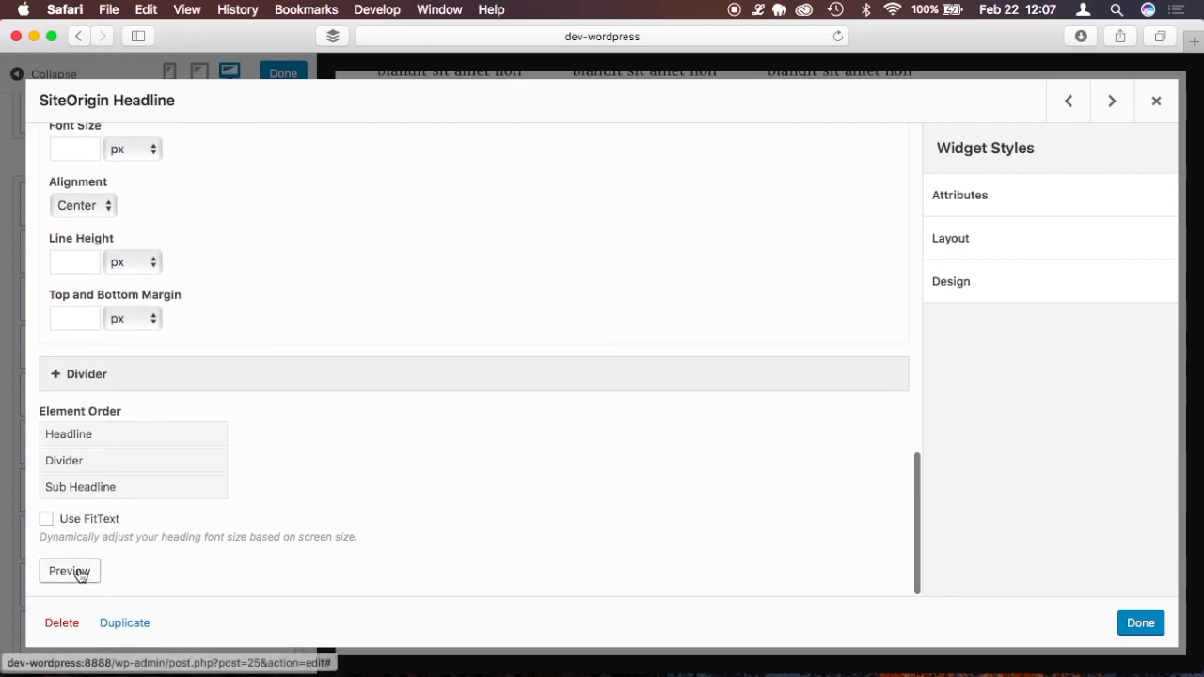
click(76, 570)
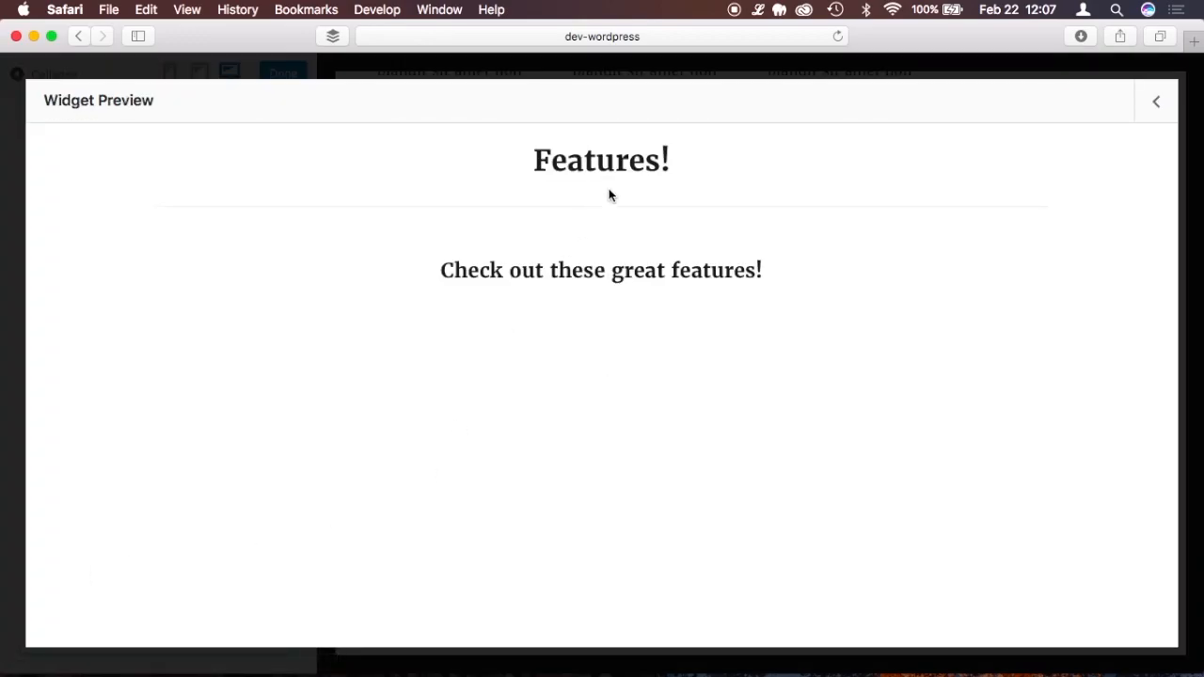
click(1161, 104)
- Move the divider below the sub headline in the element order and preview the widget
drag(110, 466, 112, 523)
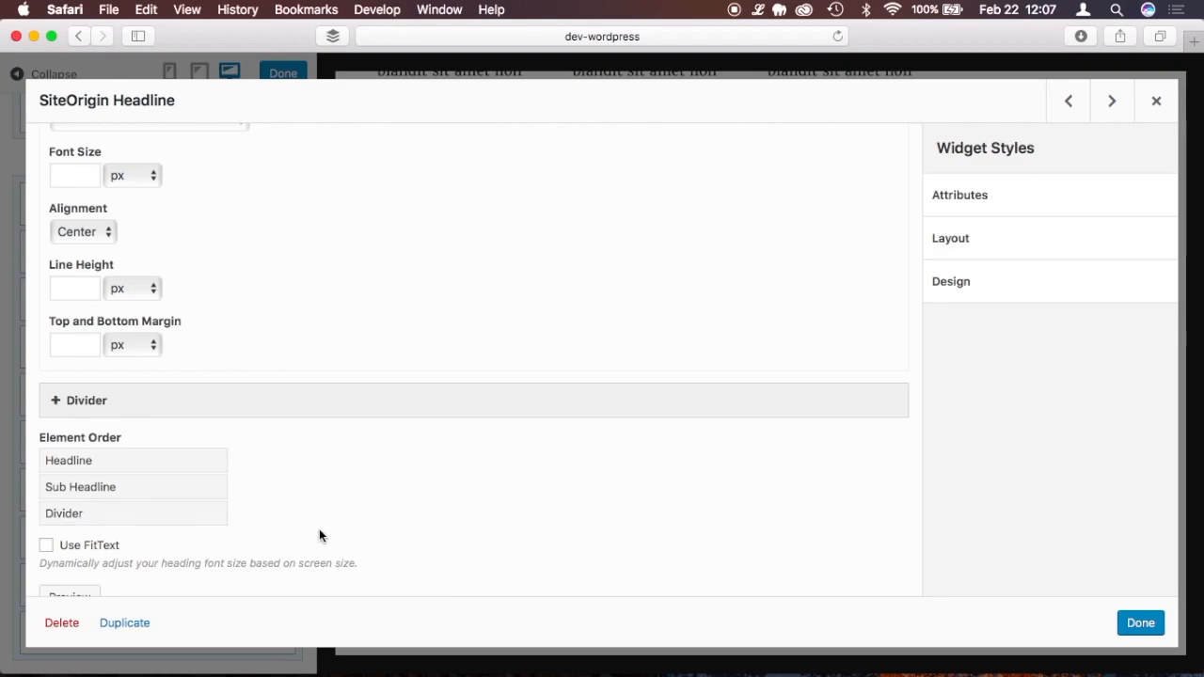
scroll(320, 531, down, 1)
click(69, 572)
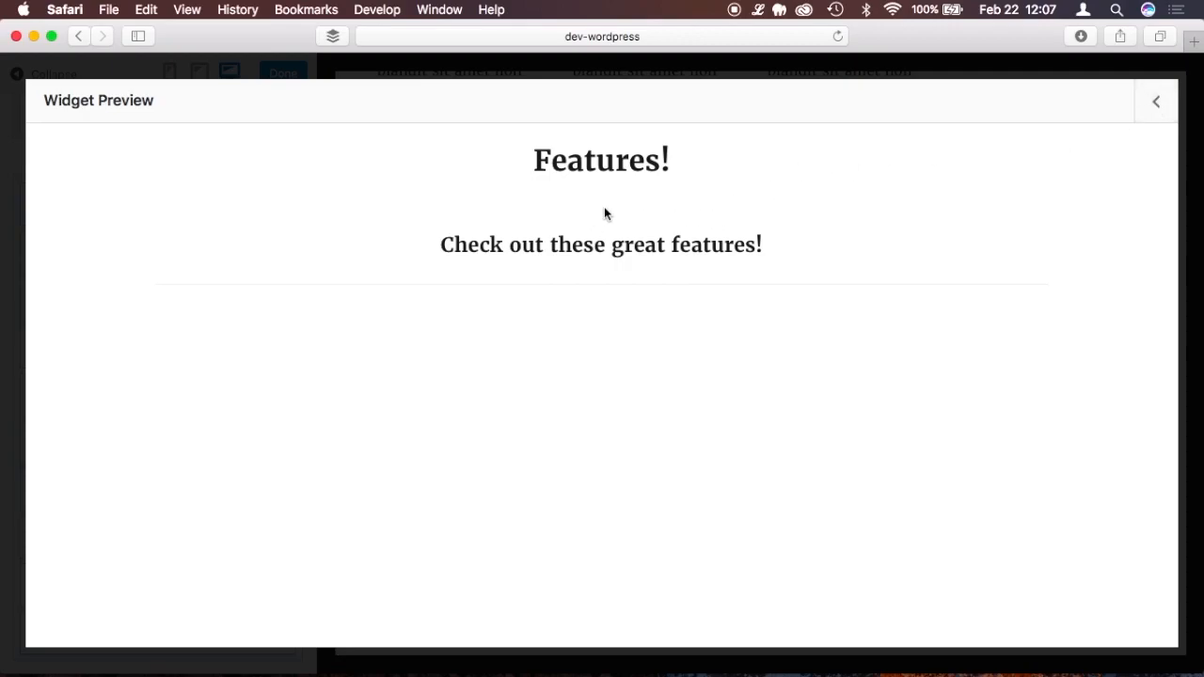
click(1156, 101)
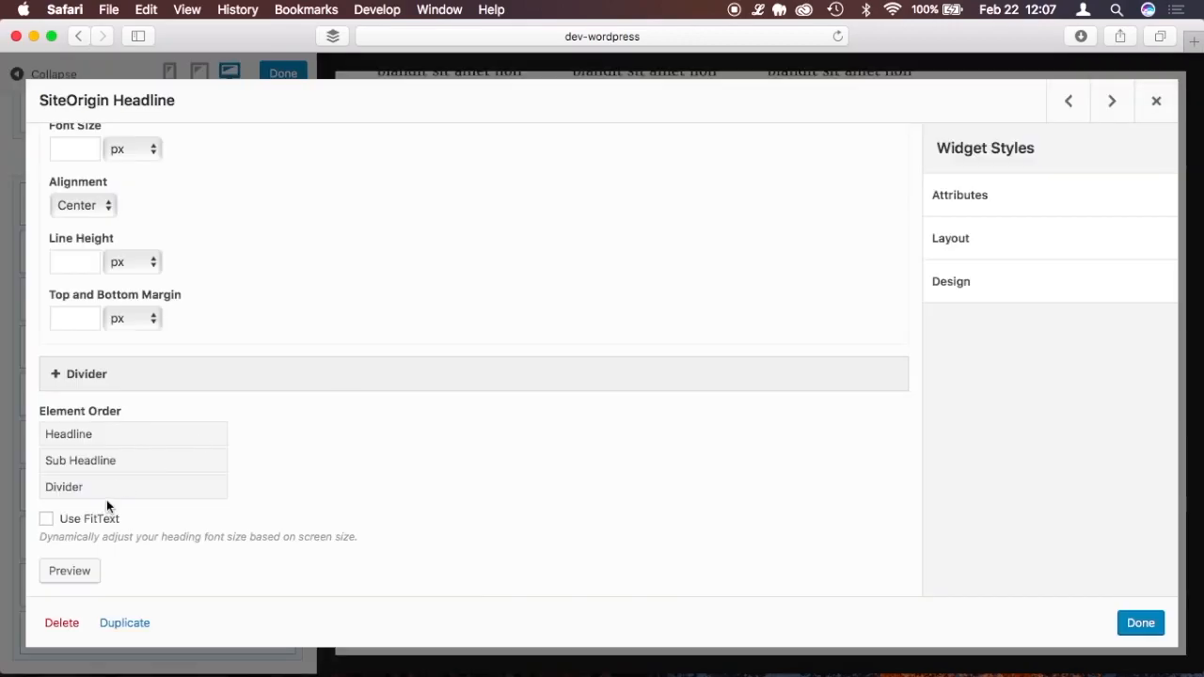
- Return the divider to its place between the headline and sub headline, and save the widget after previewing it
mouse_move(108, 488)
mouse_down()
mouse_move(113, 476)
mouse_move(110, 486)
mouse_up()
scroll(78, 580, down, 1)
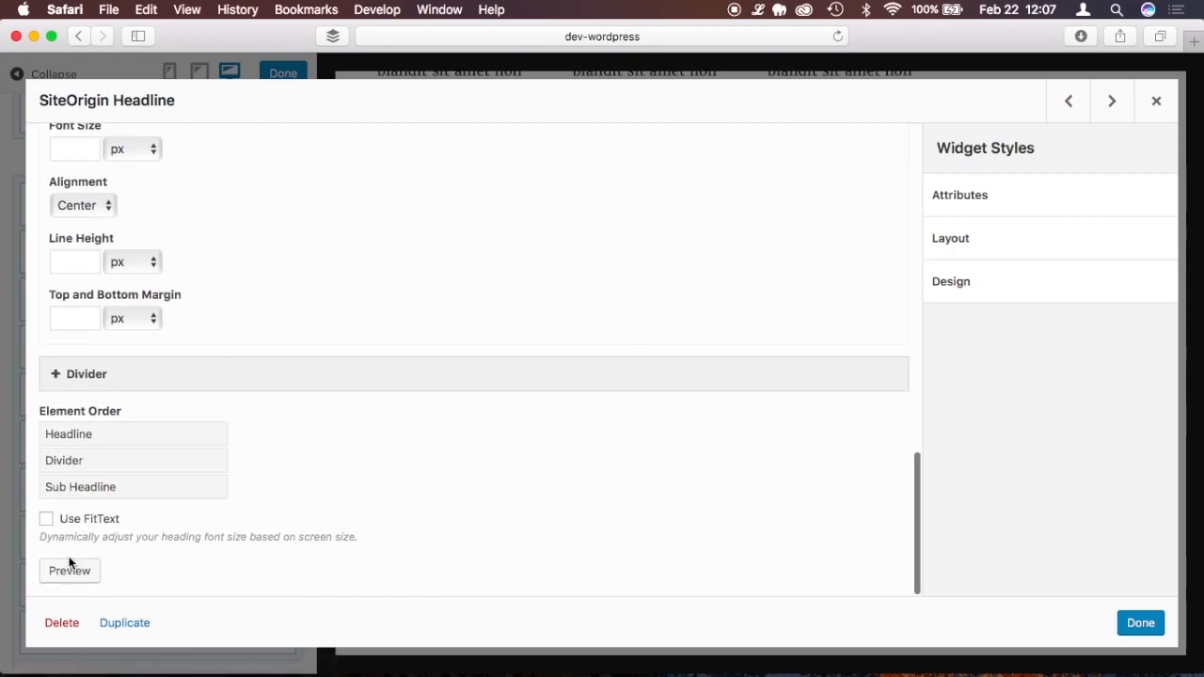
click(70, 570)
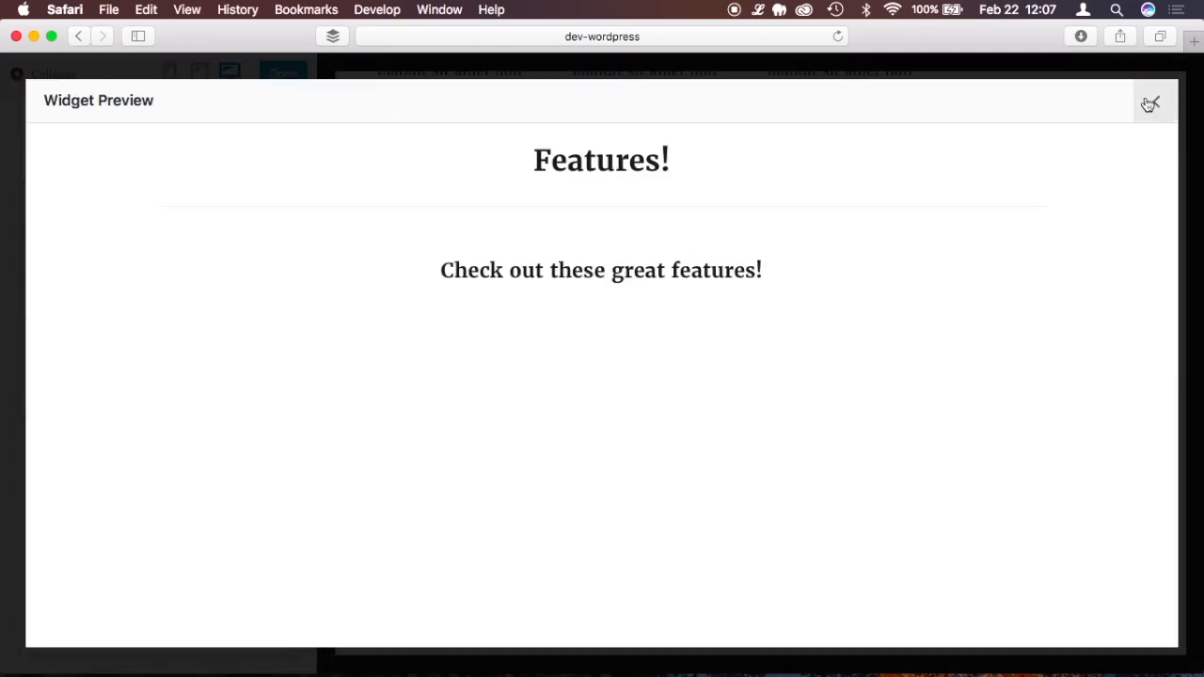
click(1153, 101)
click(1141, 623)
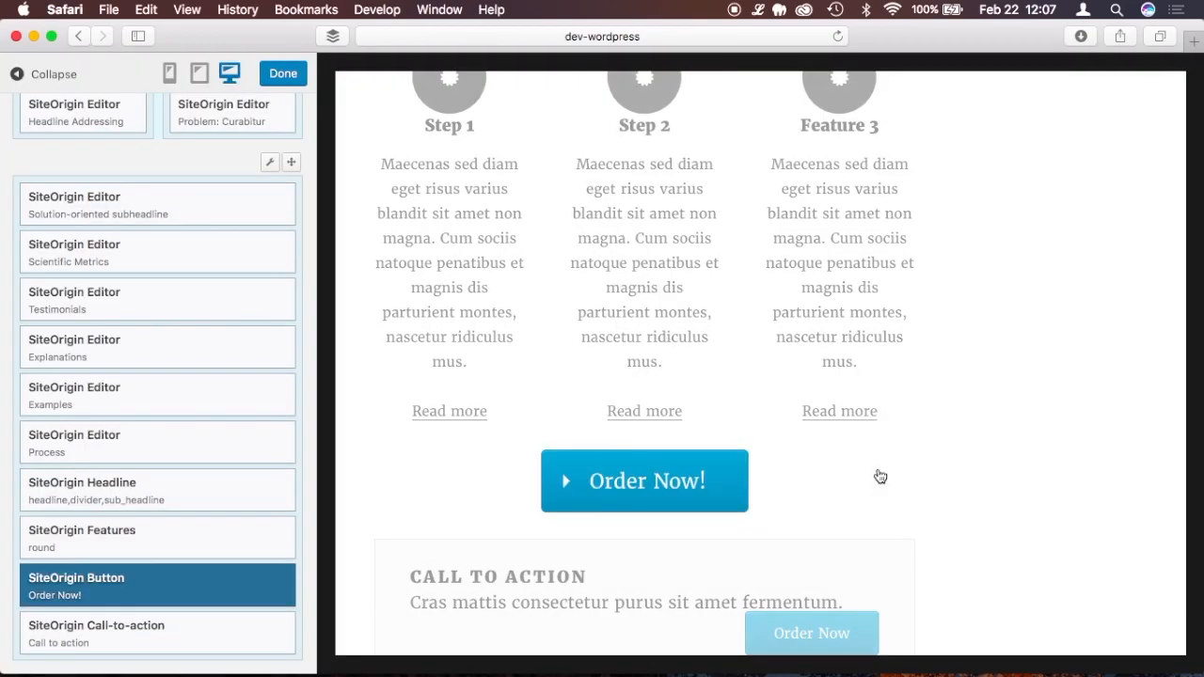
- Reopen the Headline widget above the Features widget and change its headline text to "Process"
scroll(879, 477, up, 5)
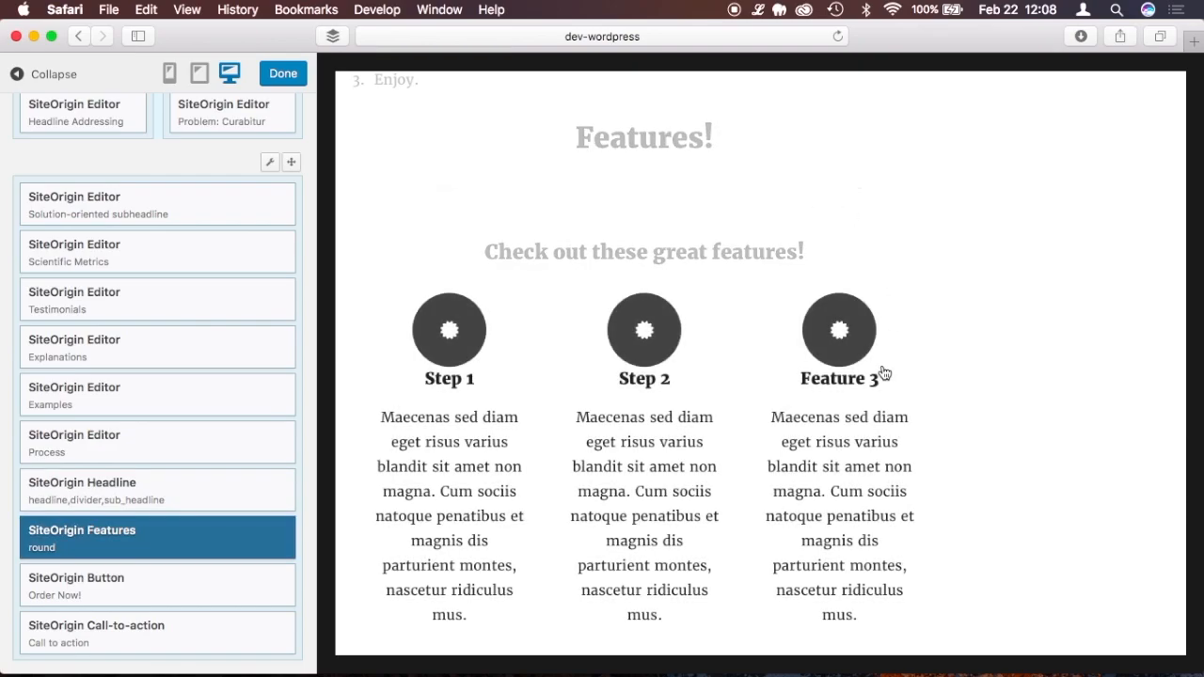
scroll(884, 373, down, 3)
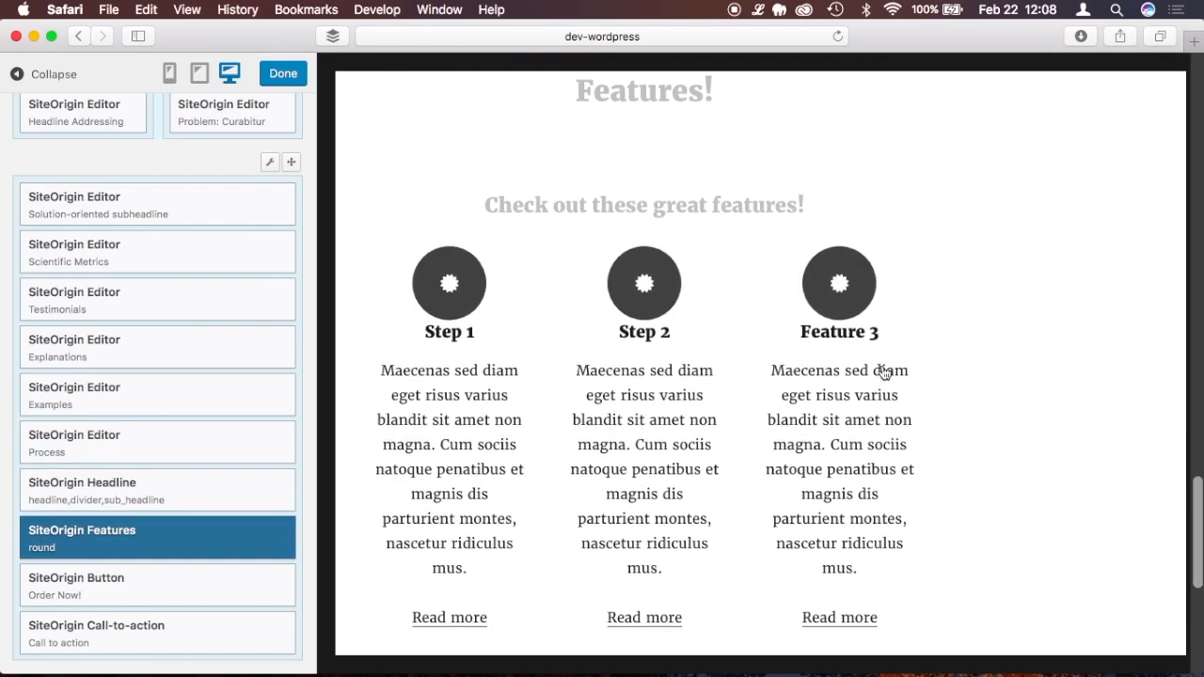
scroll(884, 373, up, 4)
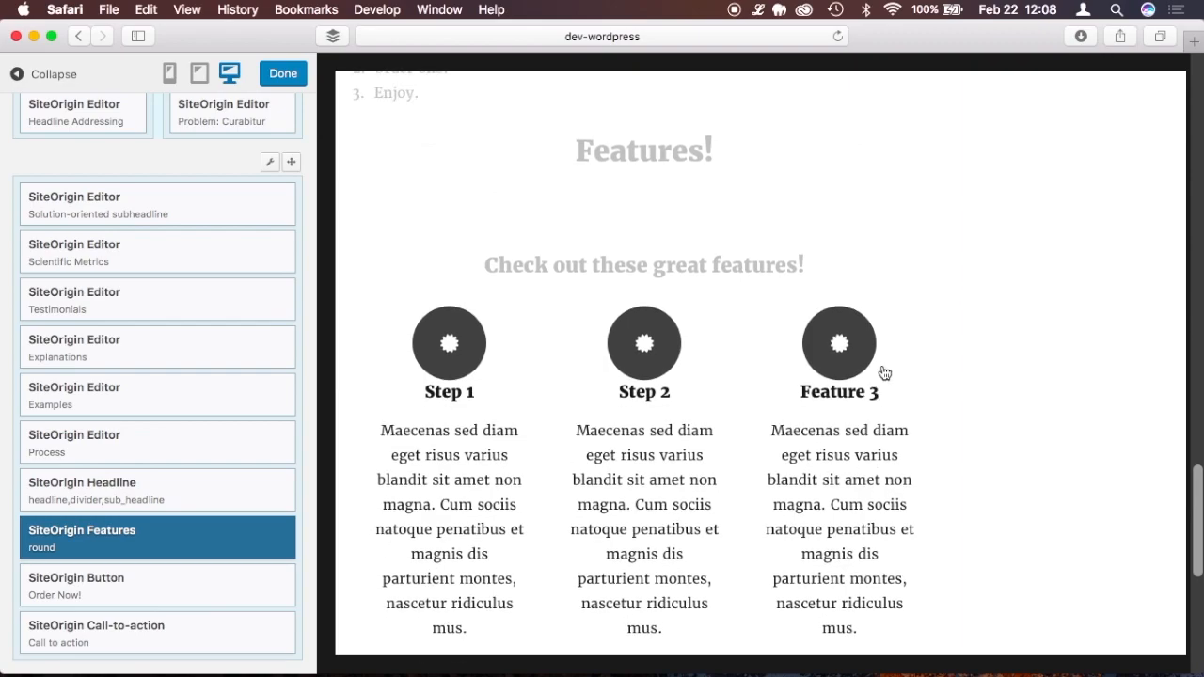
click(63, 486)
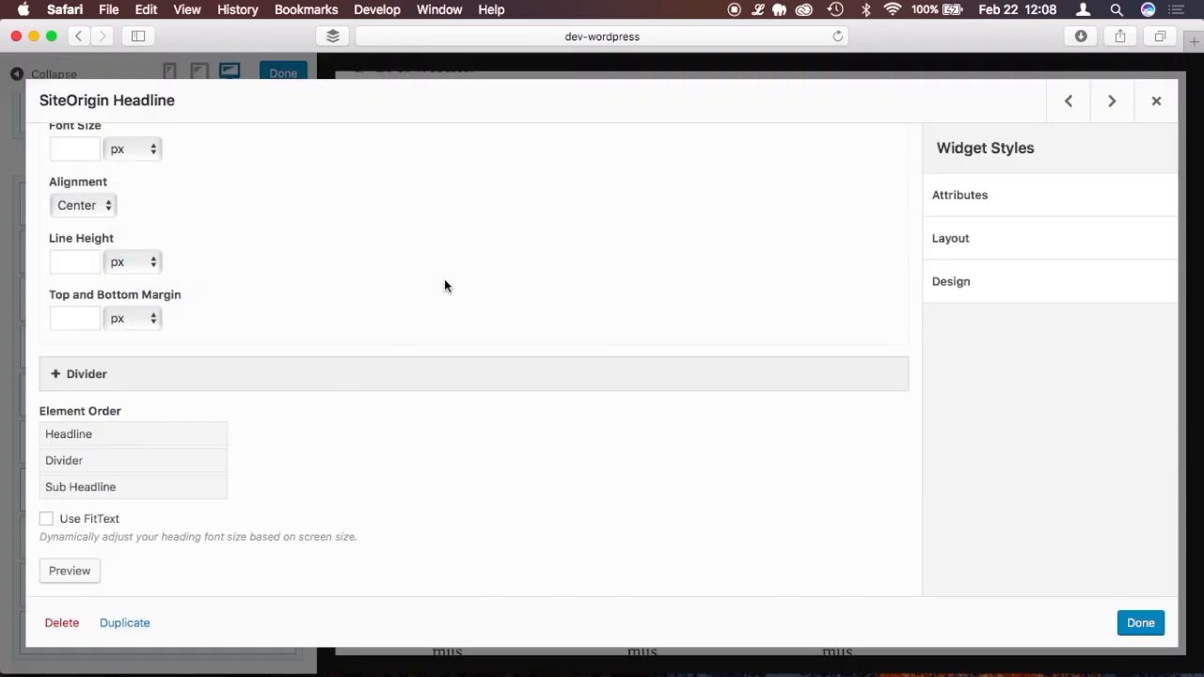
scroll(441, 254, up, 15)
triple_click(126, 211)
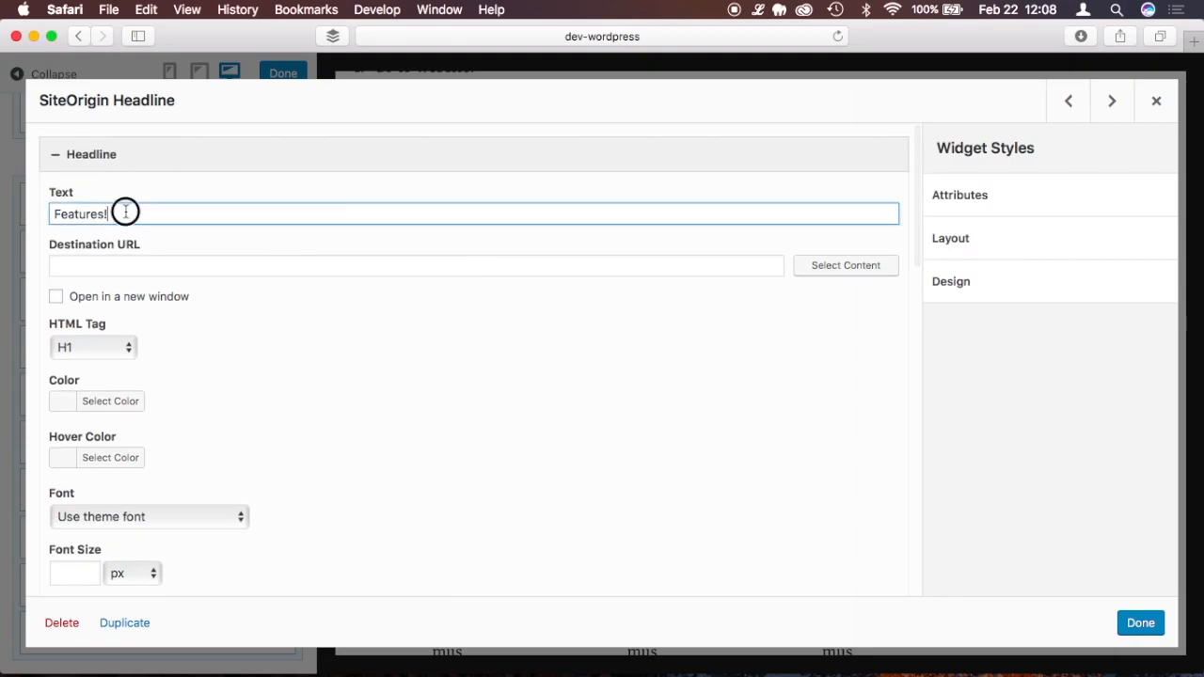
text(Process)
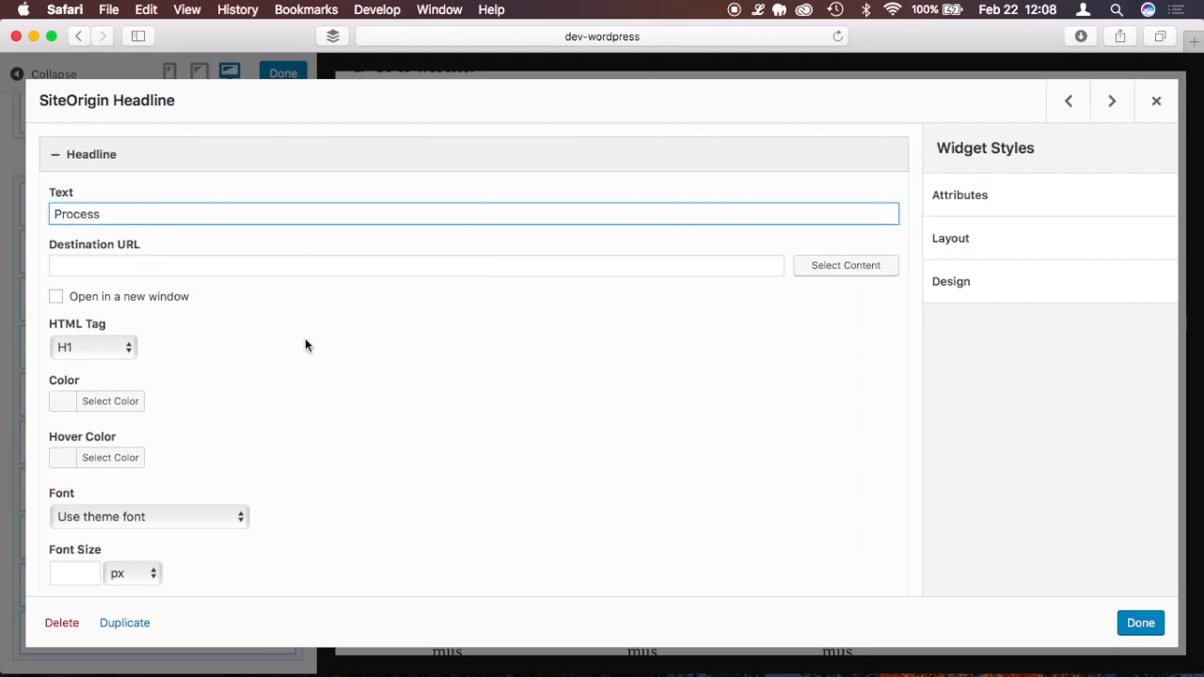
- Change the sub headline text to "Check out our 3-step process" and save the widget
scroll(305, 344, down, 5)
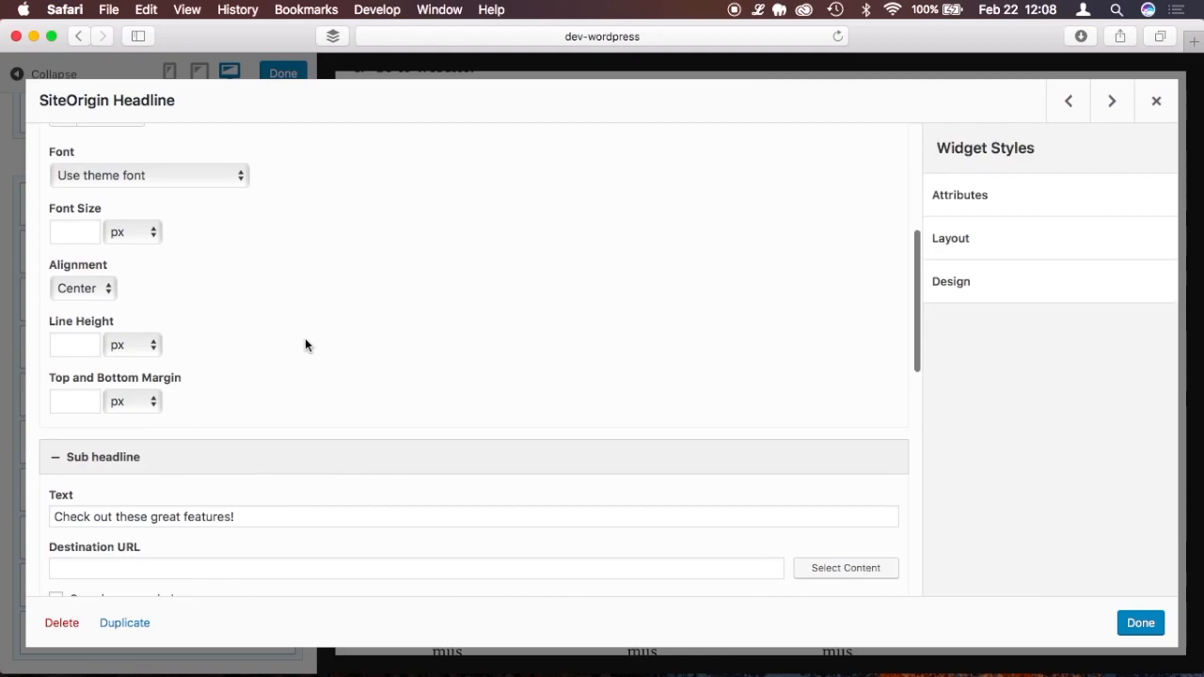
drag(260, 373, 113, 379)
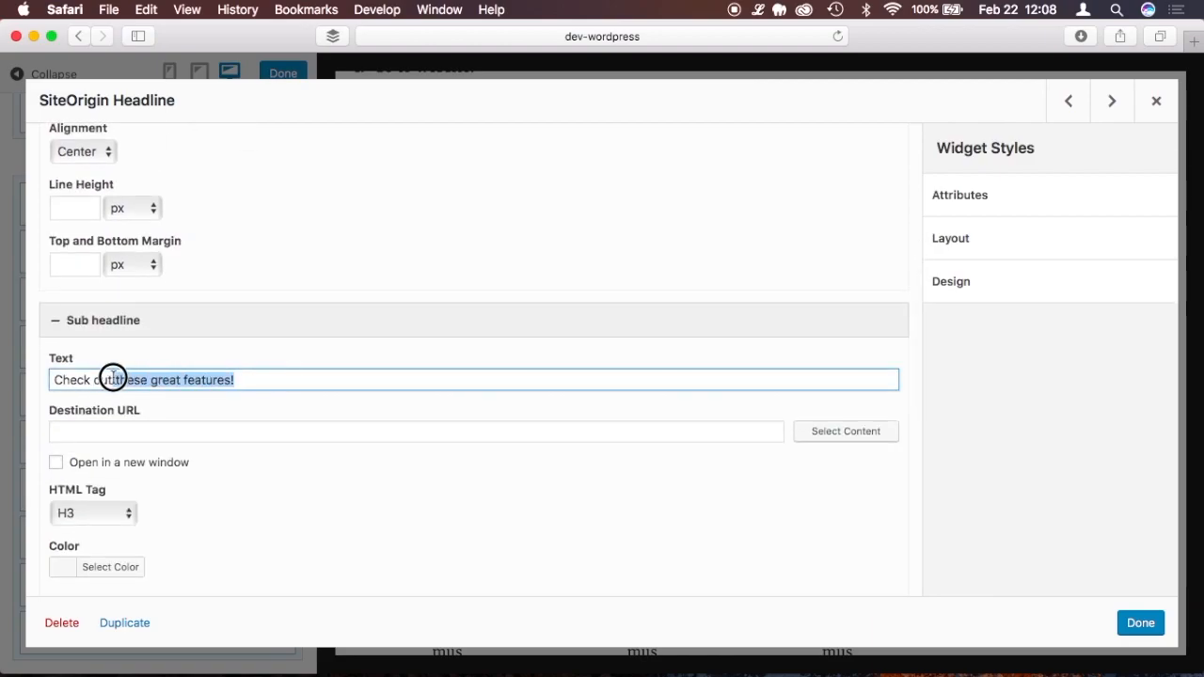
key(BackSpace)
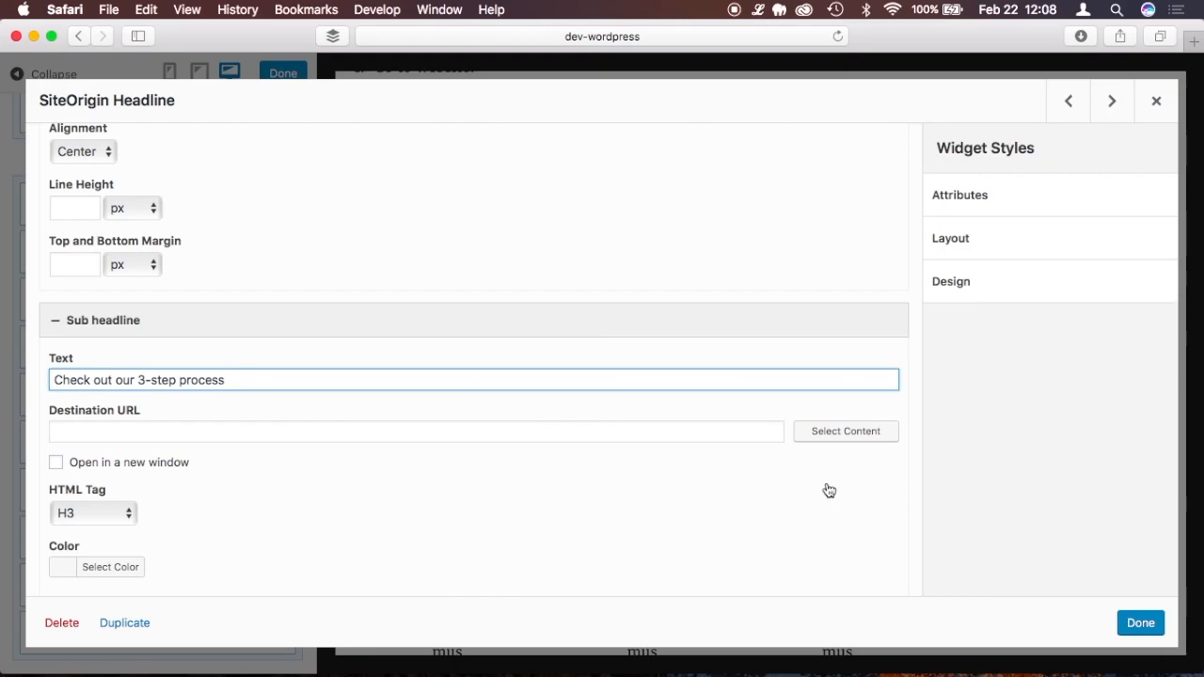
click(1140, 622)
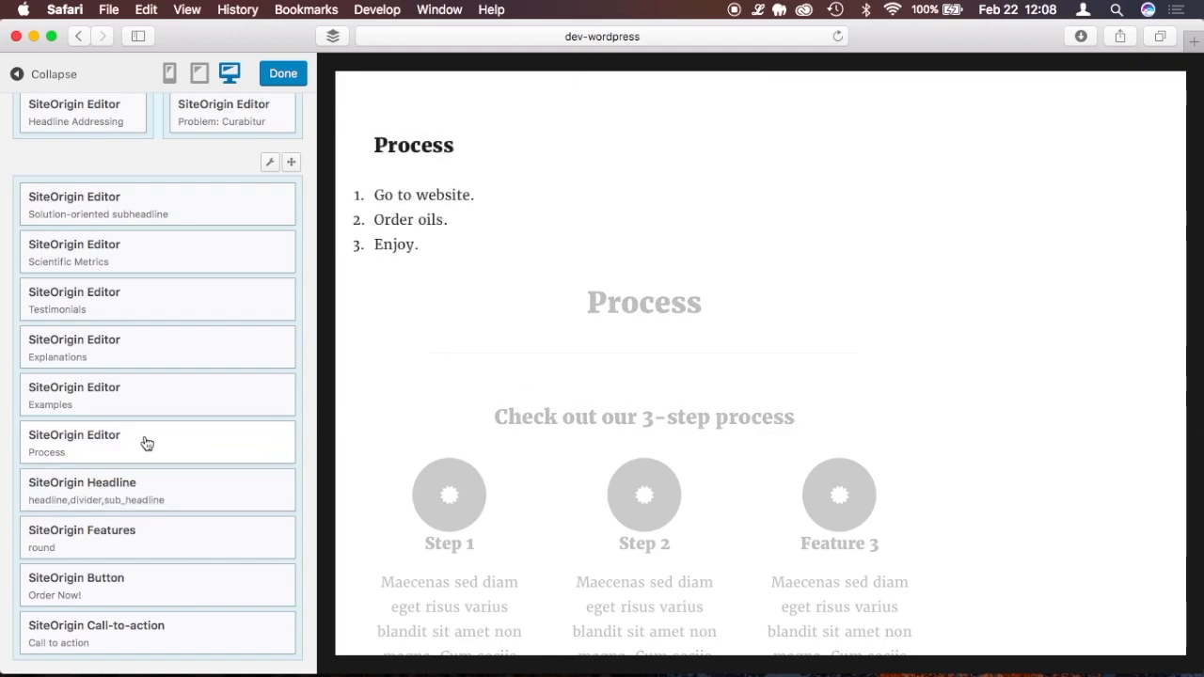
- Open the Process editor widget containing the numbered list and delete it
click(72, 446)
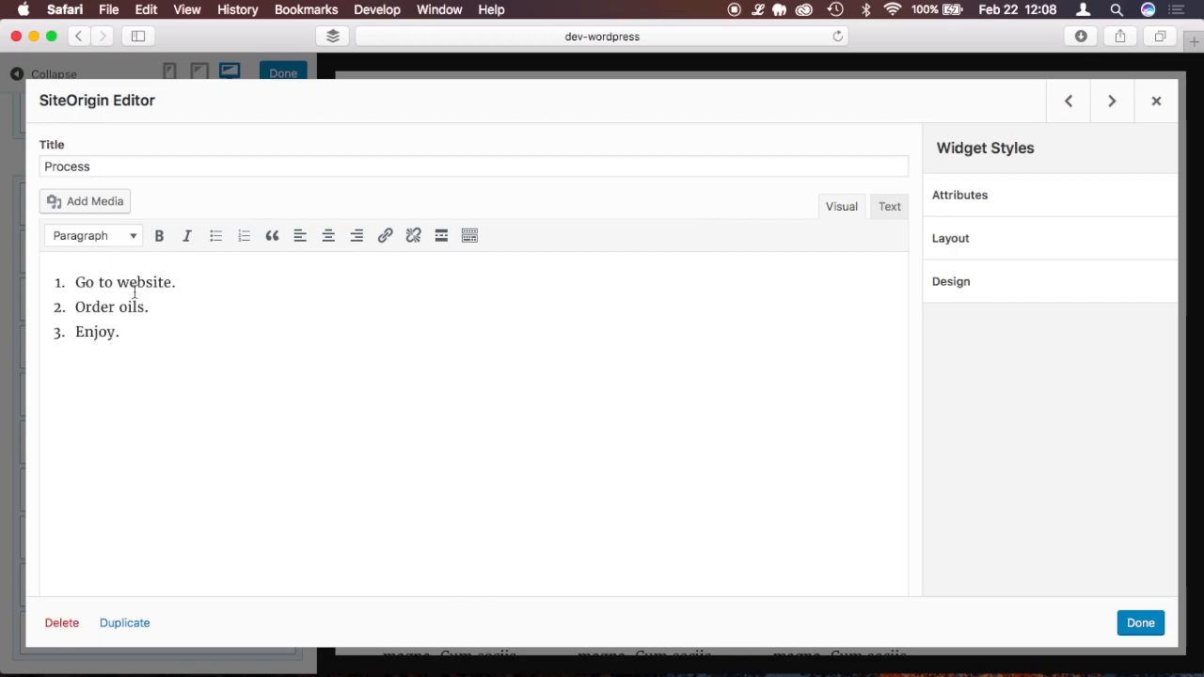
drag(178, 278, 75, 280)
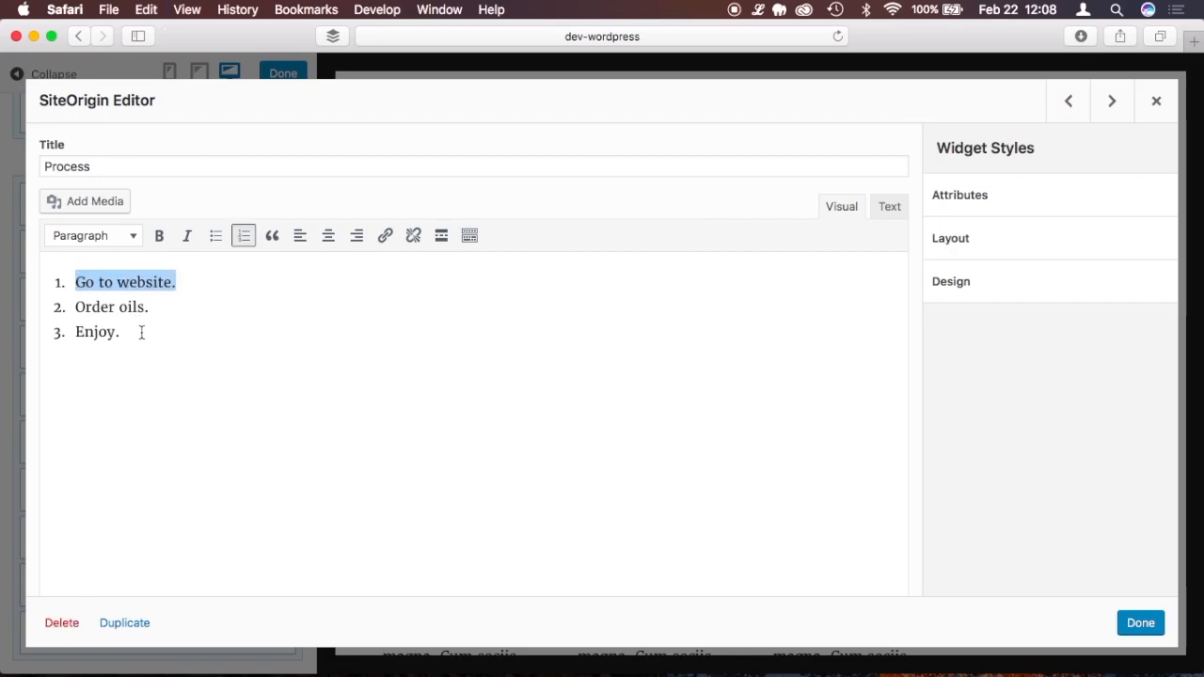
click(62, 623)
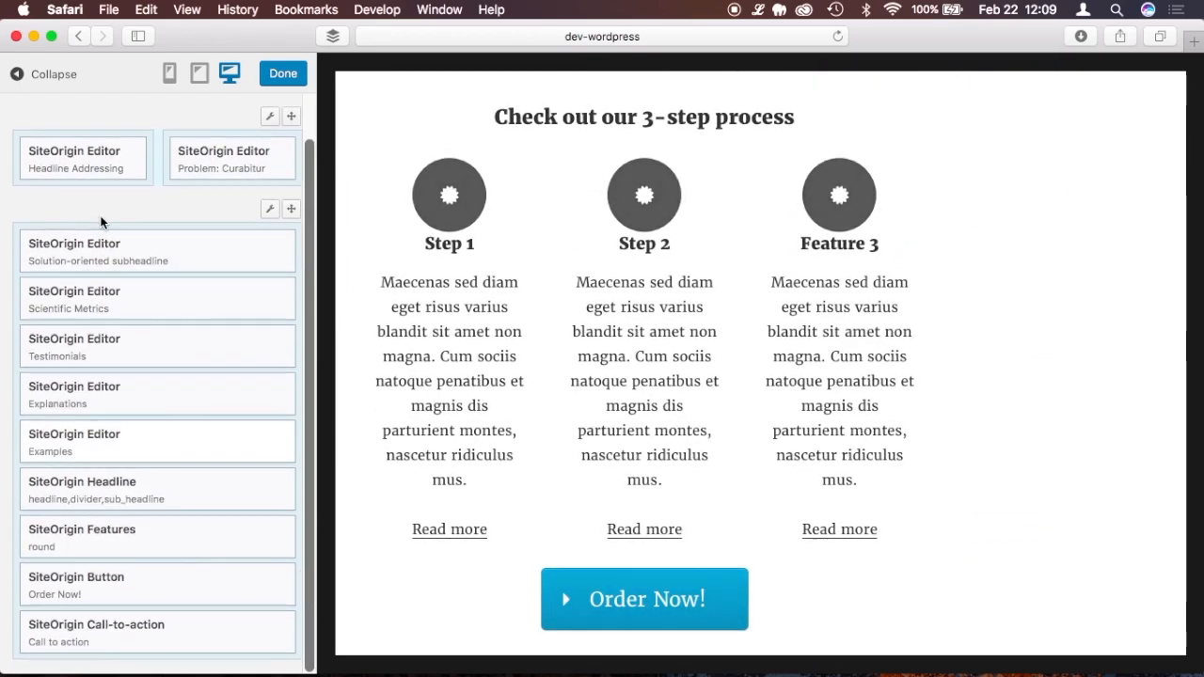
- Insert a new one-column row and move it to the very end of the page layout
scroll(136, 135, up, 2)
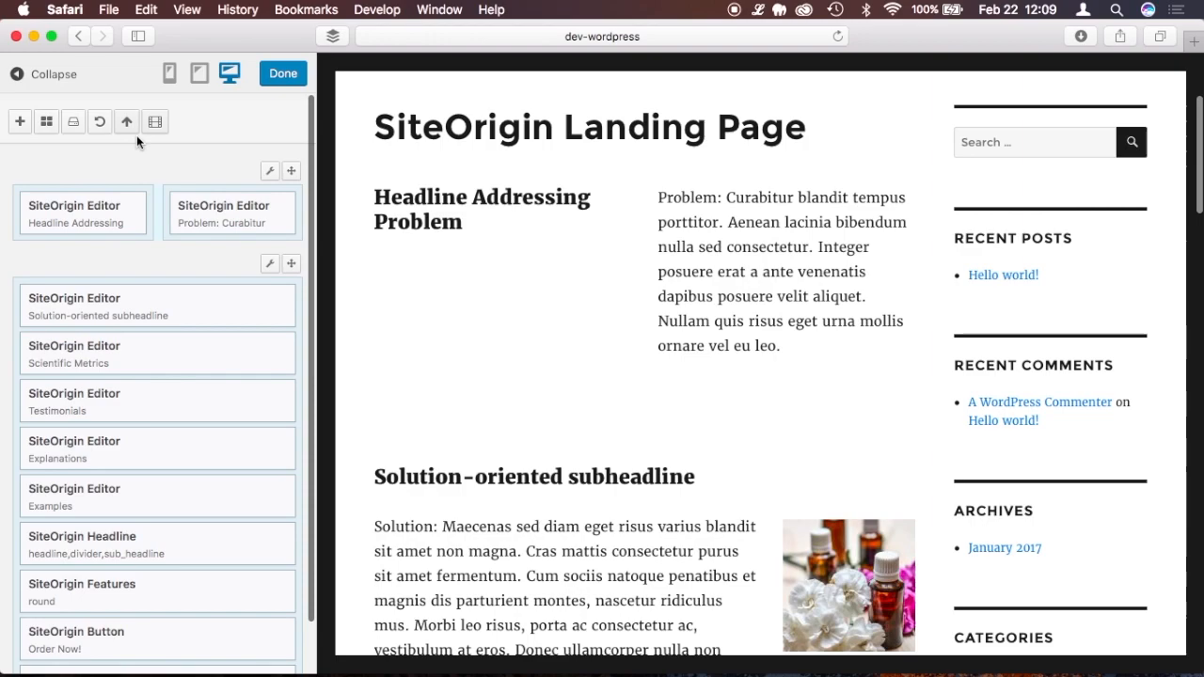
click(47, 115)
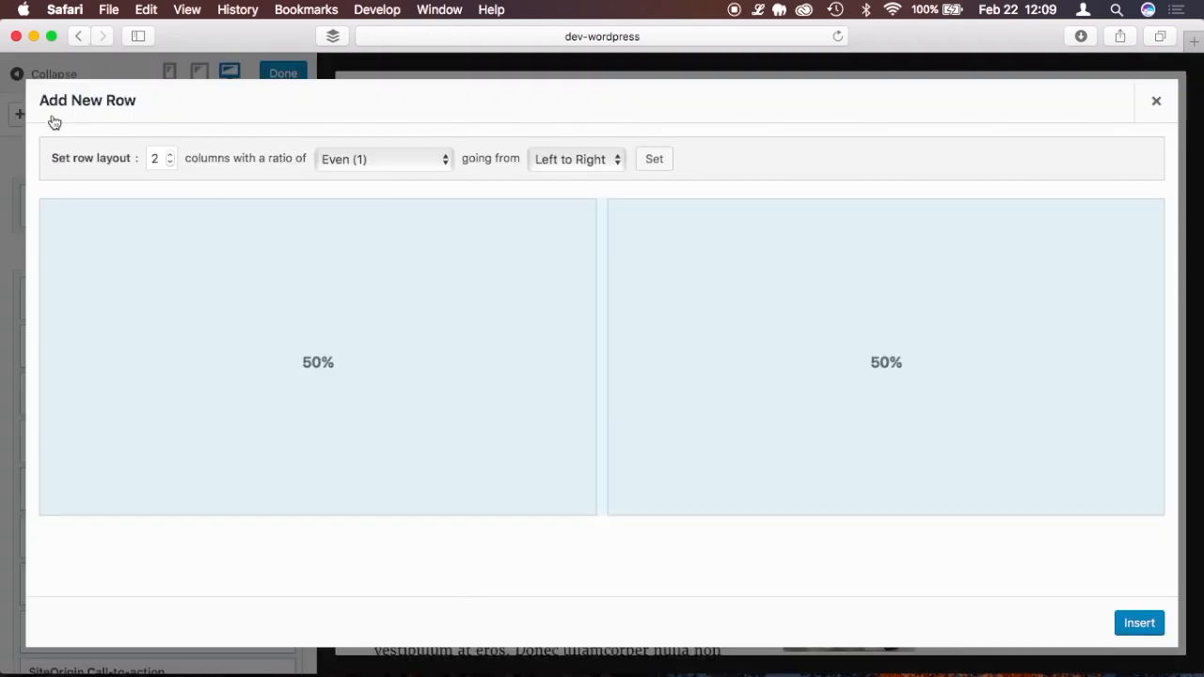
click(169, 162)
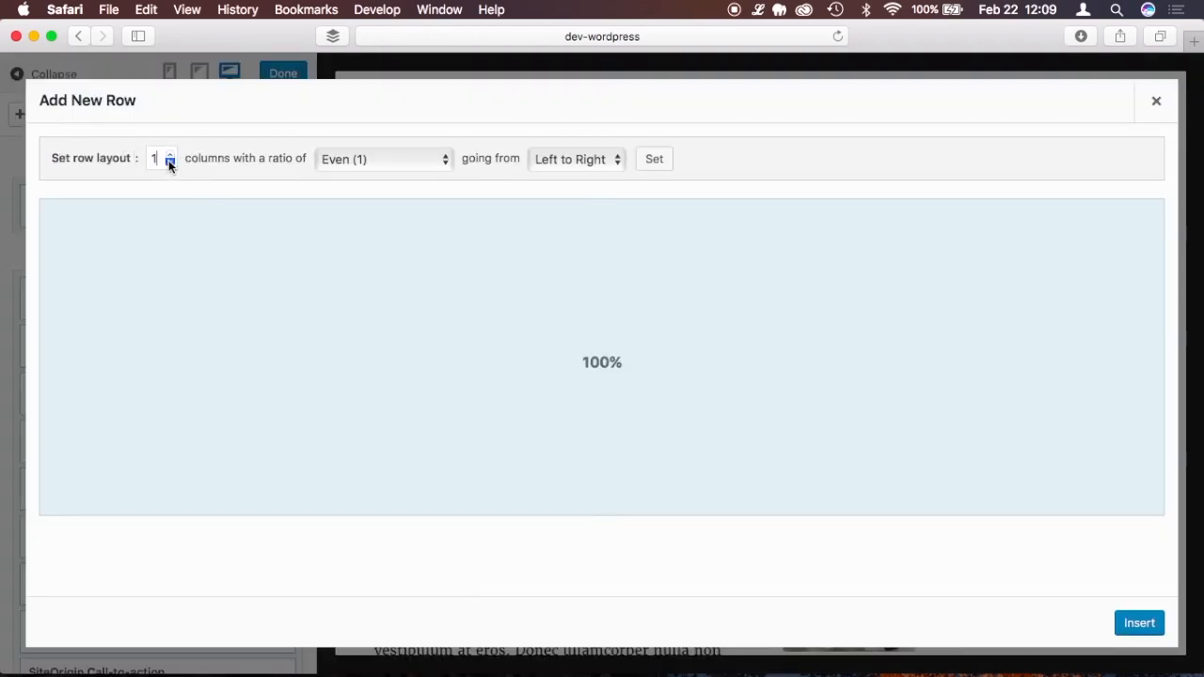
click(1137, 624)
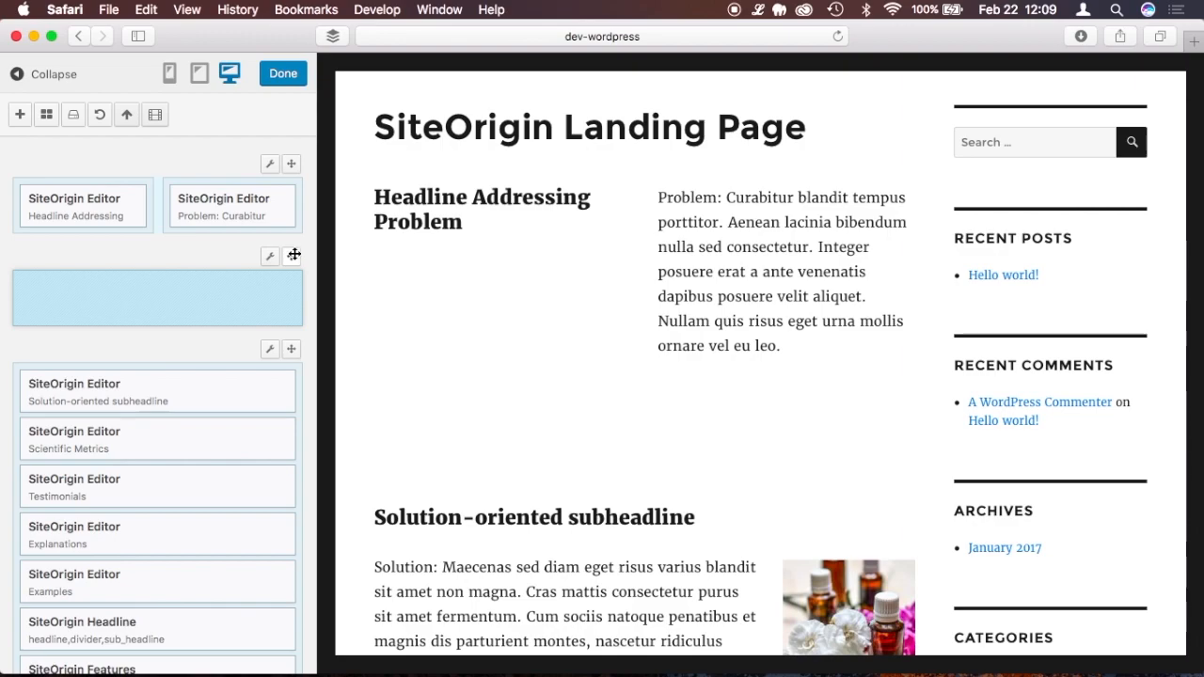
drag(295, 254, 301, 661)
scroll(301, 662, down, 3)
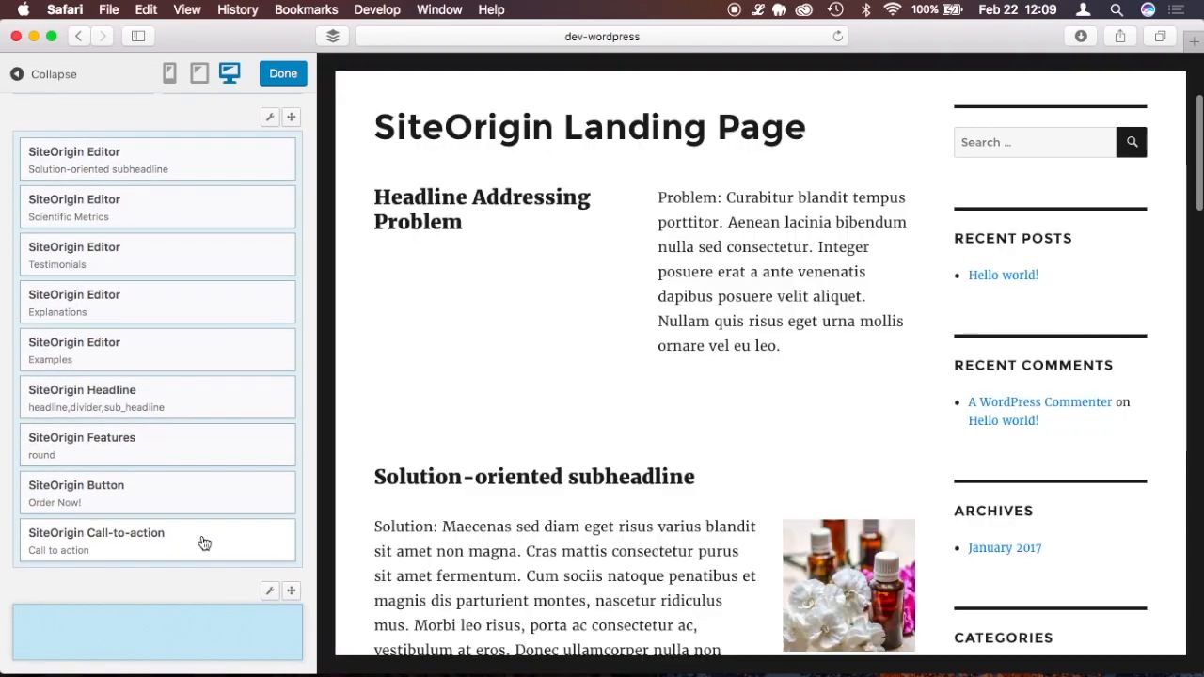
- Move the Call-to-action and Order Now! Button widgets into the new empty row, with the button first
drag(202, 540, 205, 623)
drag(191, 545, 189, 602)
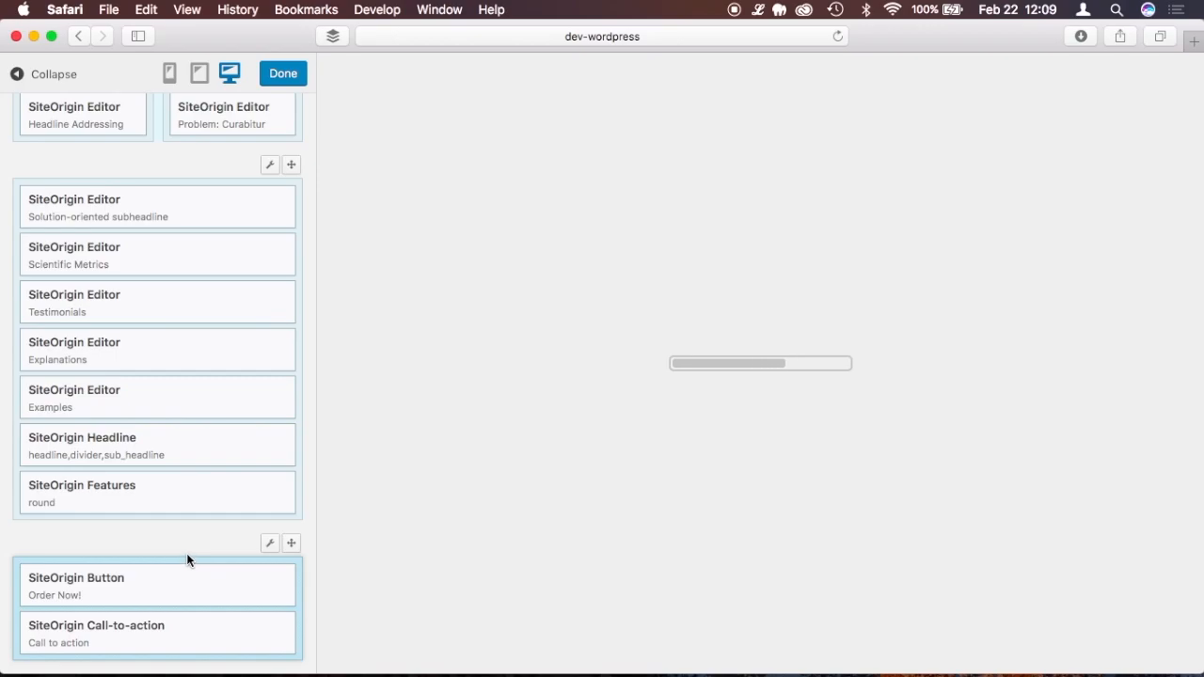
- Check the end of the page in the live preview and delete the Call-to-action widget
scroll(532, 510, down, 15)
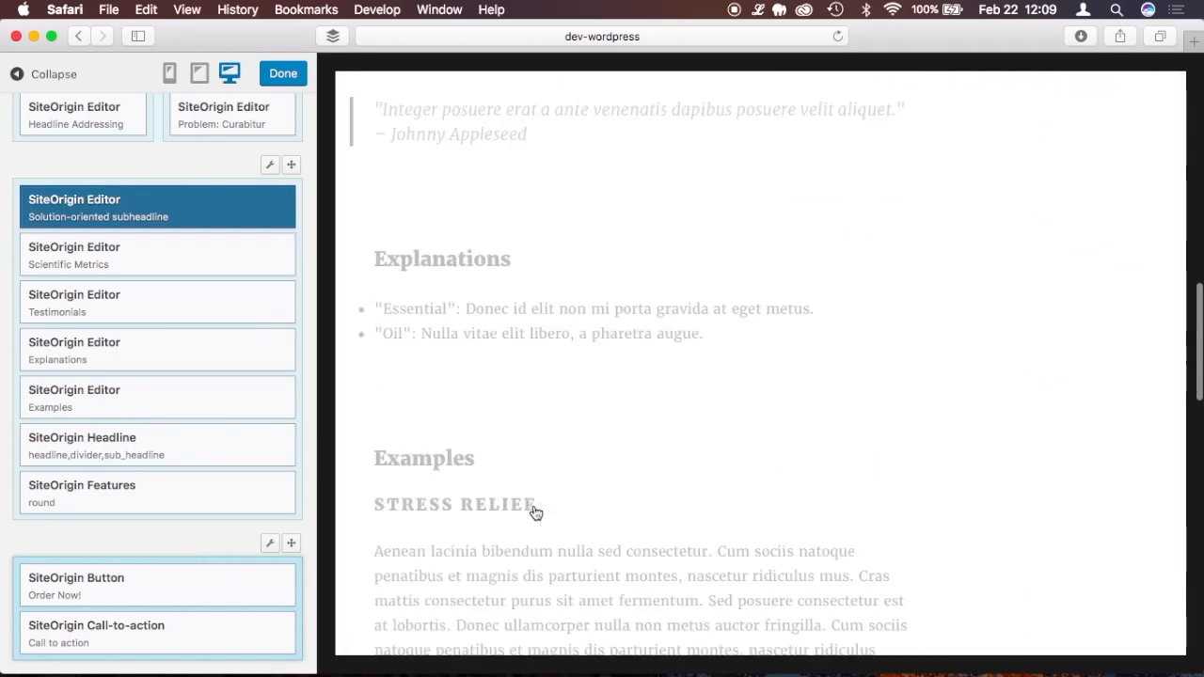
scroll(535, 513, down, 10)
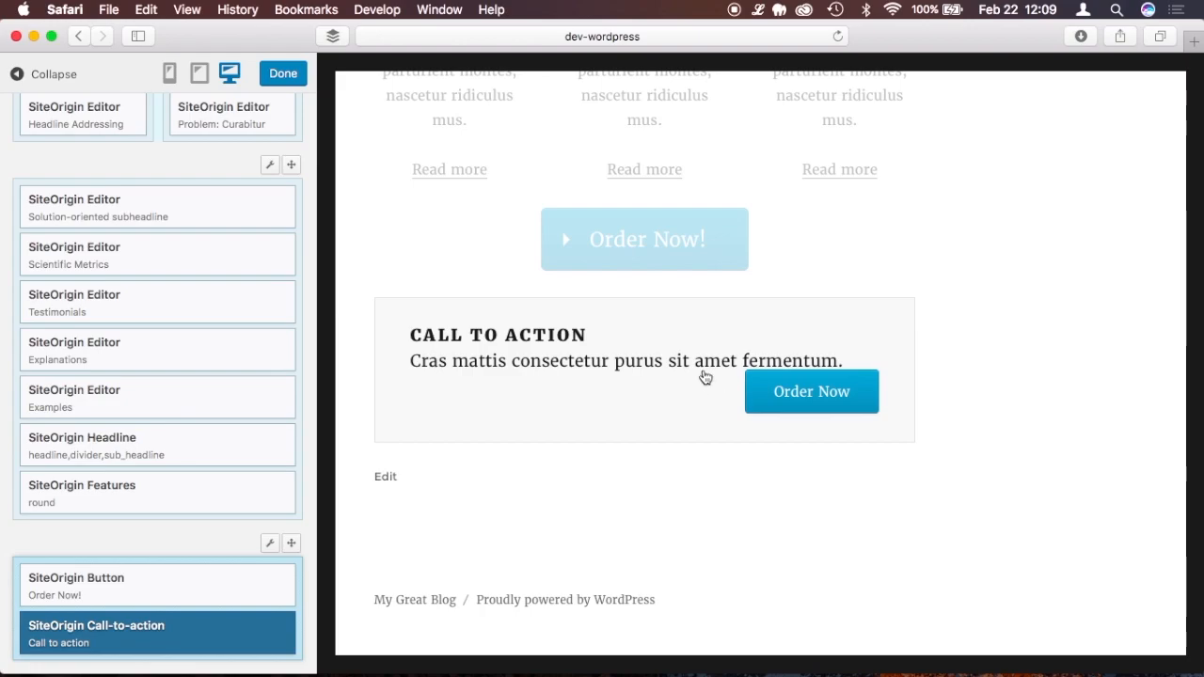
click(130, 630)
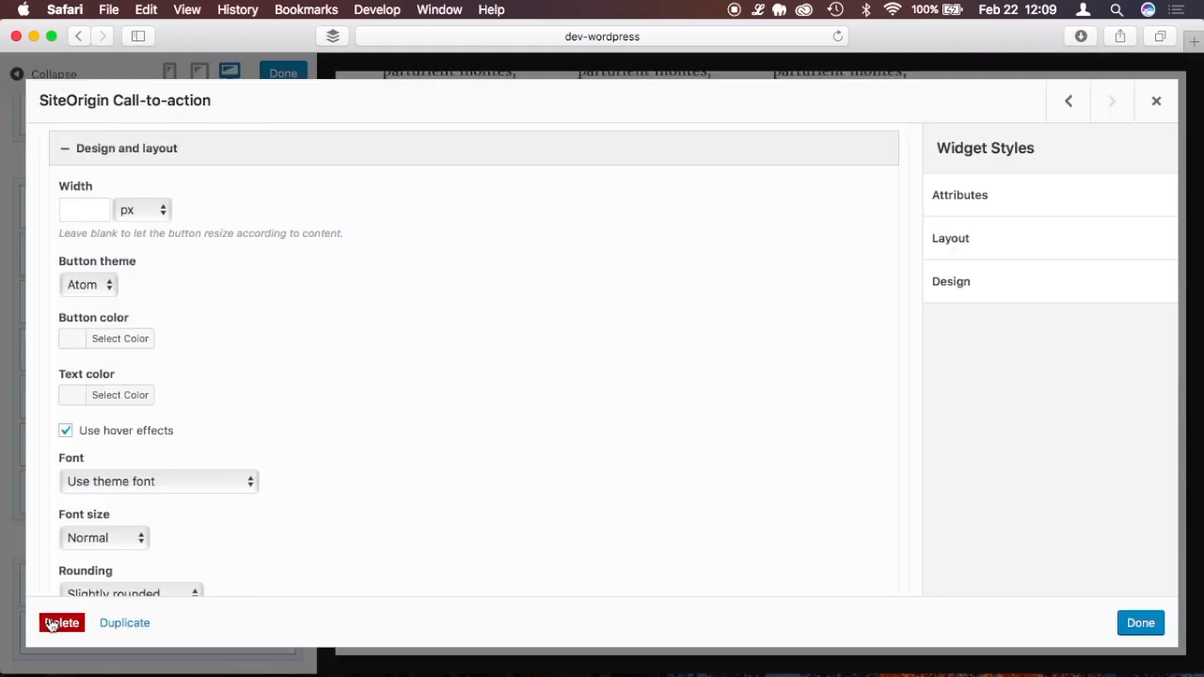
click(58, 624)
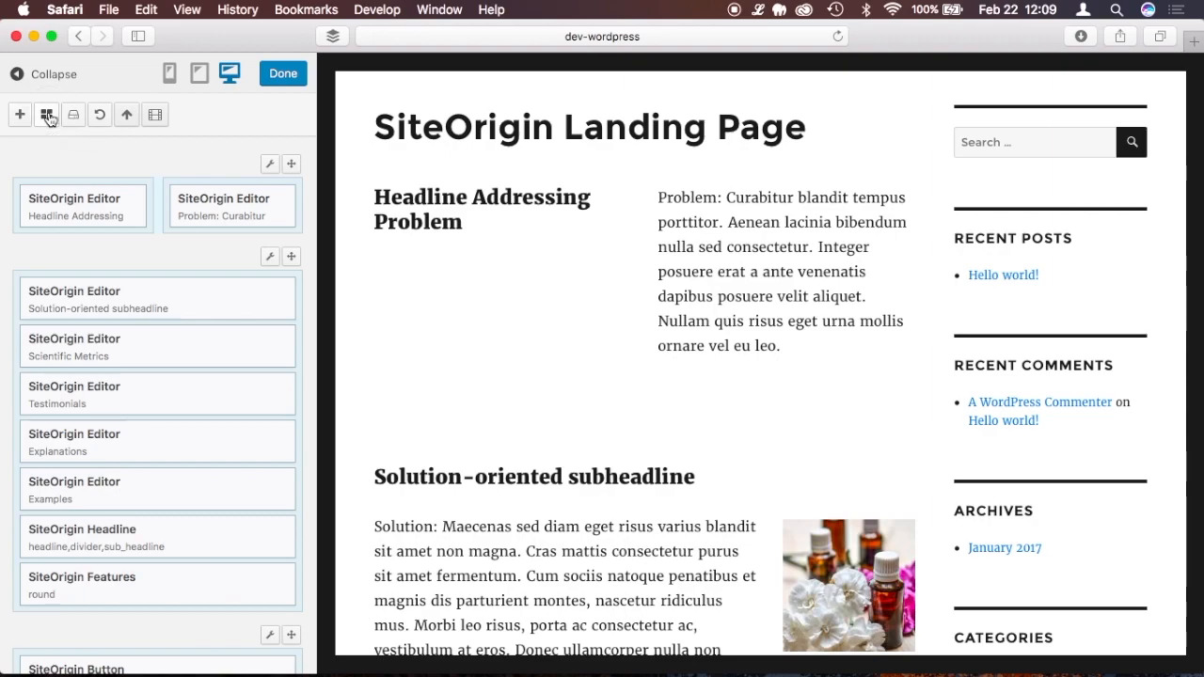
- Insert a new one-column row and move it between the main widget row and the Order Now! button row
click(47, 115)
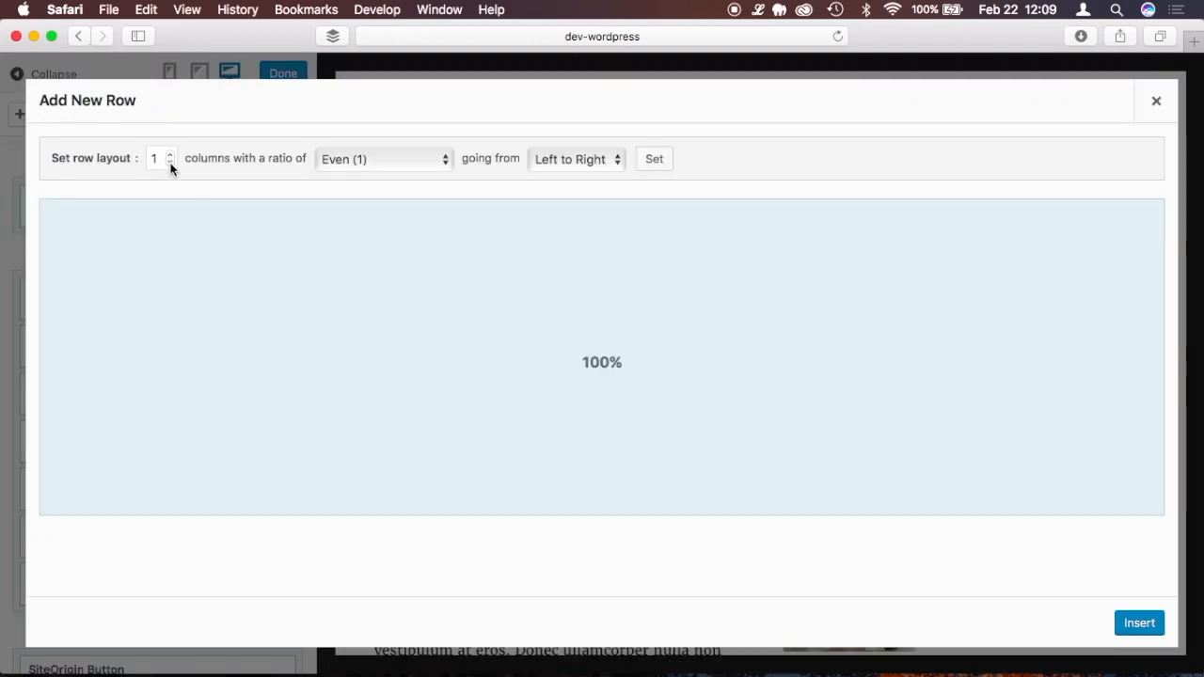
click(1153, 626)
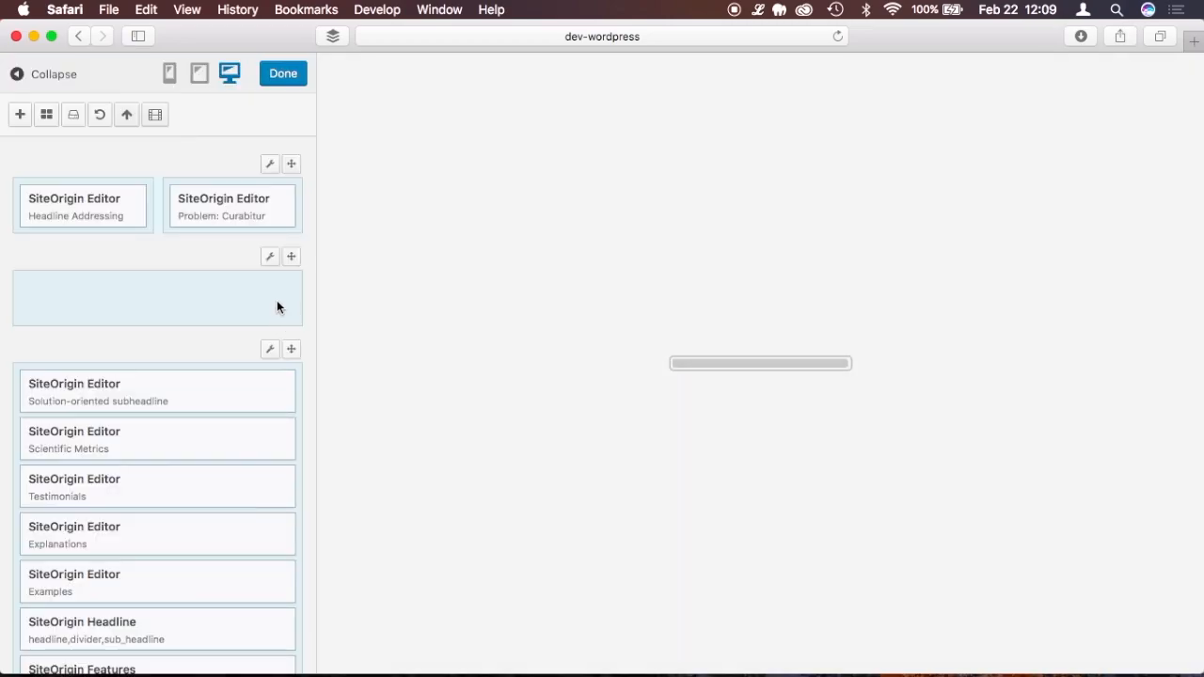
drag(289, 261, 277, 615)
scroll(277, 615, down, 3)
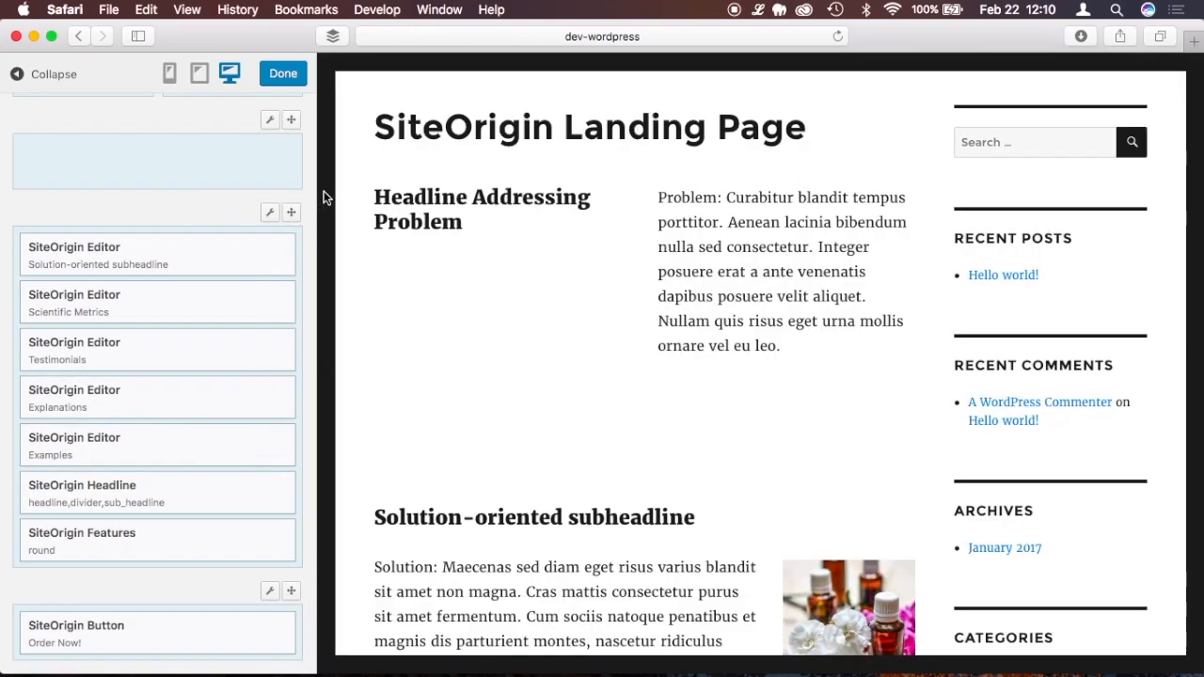
drag(293, 117, 285, 535)
scroll(282, 518, down, 3)
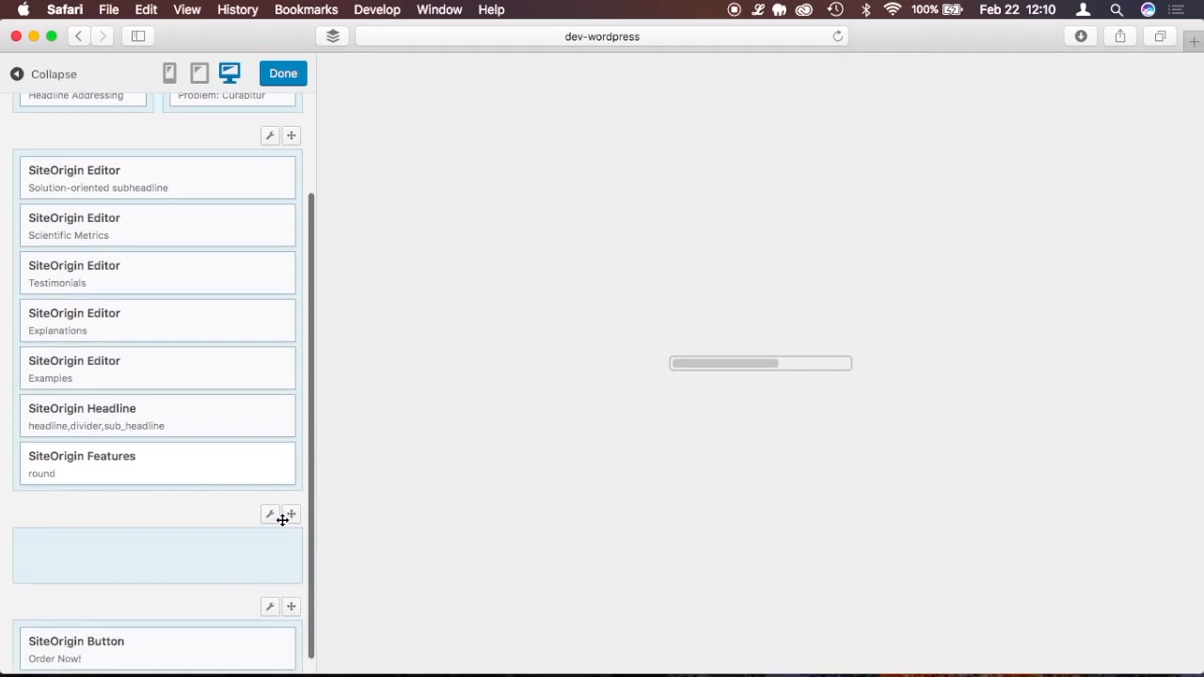
- Move the Features and Headline widgets into the new empty row, with the headline above the features
scroll(441, 486, down, 8)
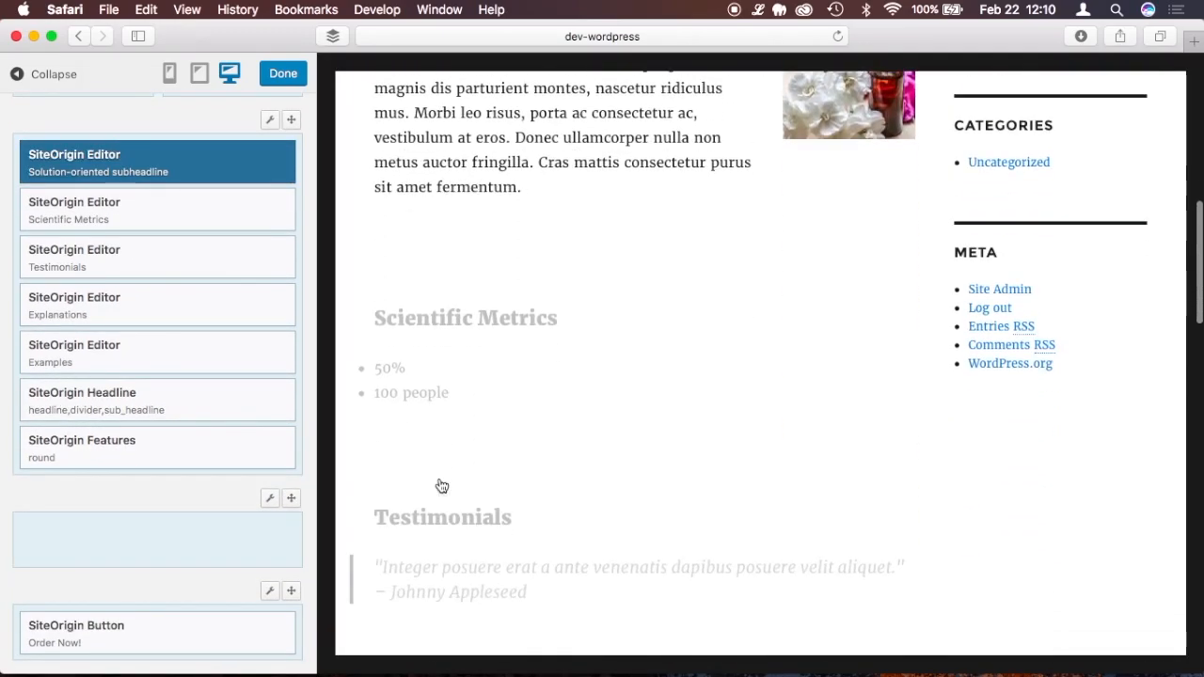
drag(202, 452, 200, 546)
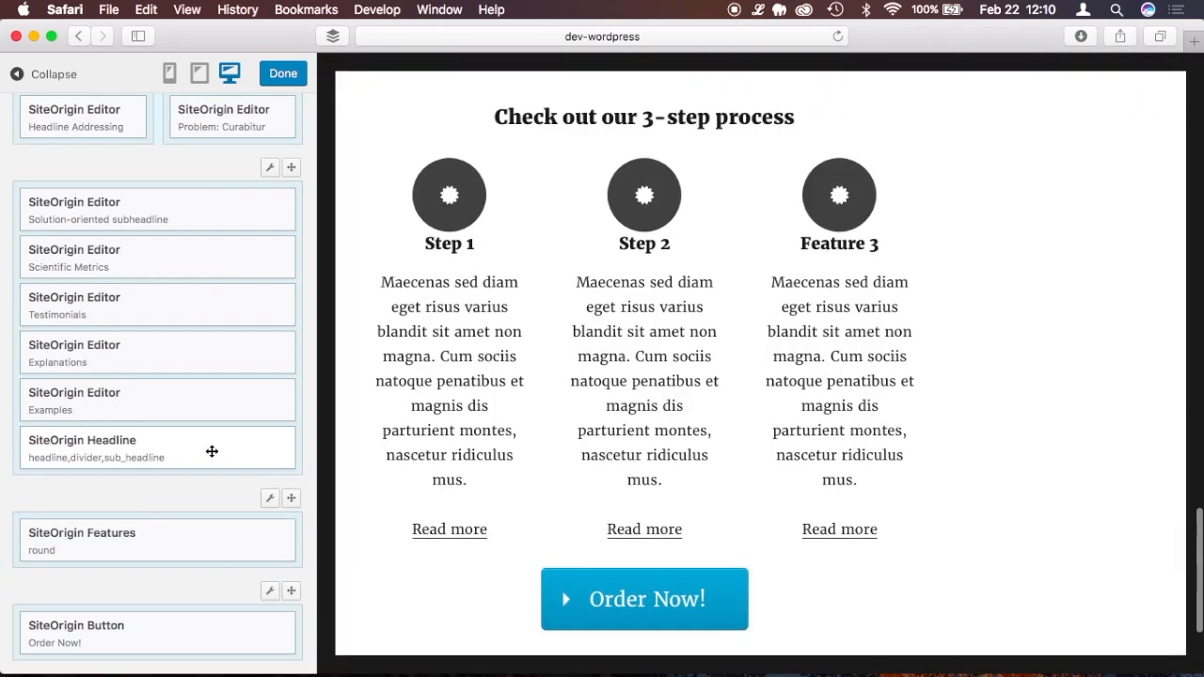
drag(212, 451, 215, 506)
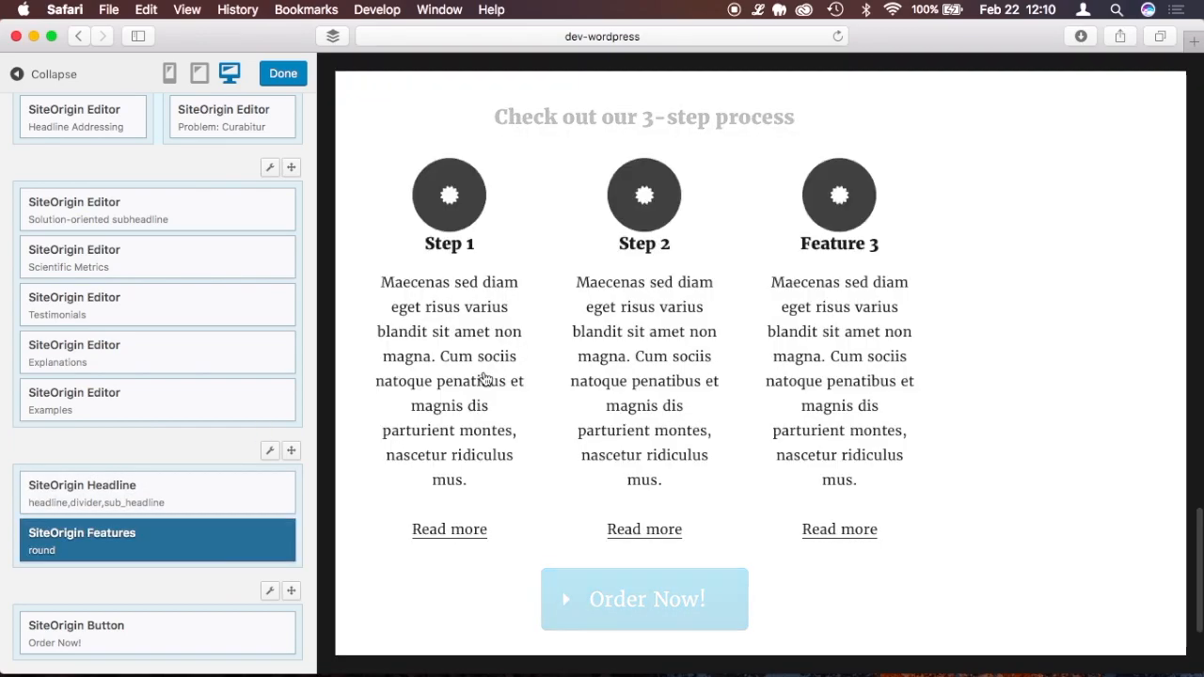
scroll(487, 282, up, 3)
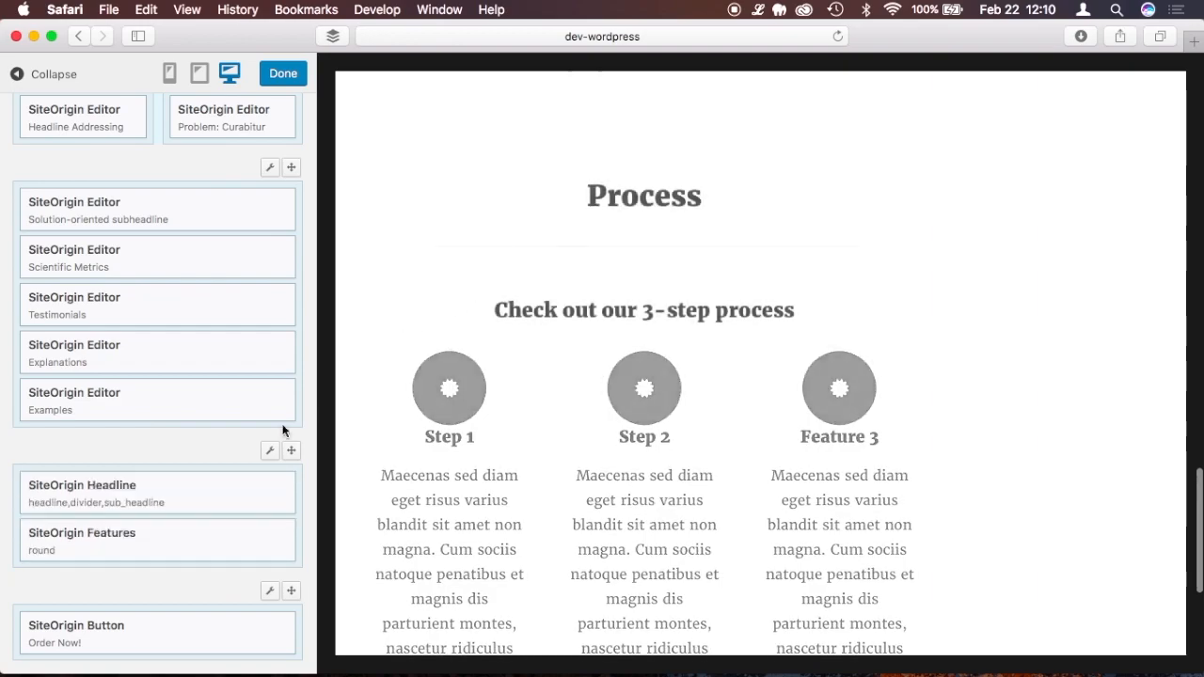
mouse_move(227, 404)
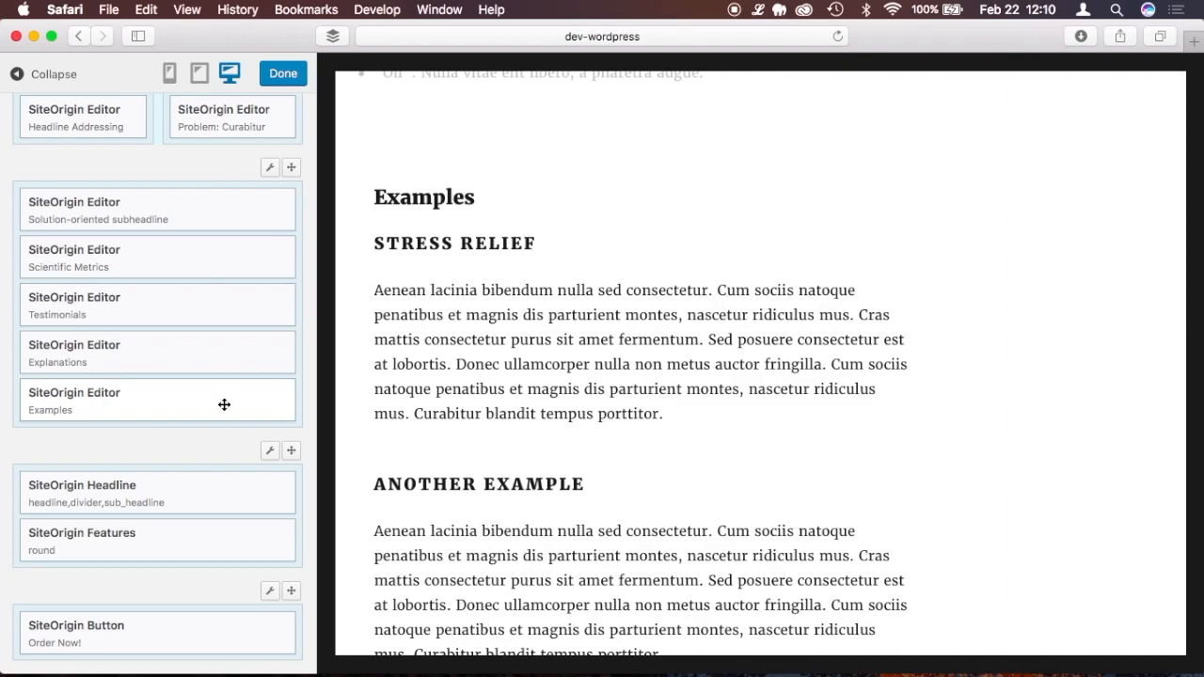
mouse_move(129, 137)
scroll(158, 180, up, 2)
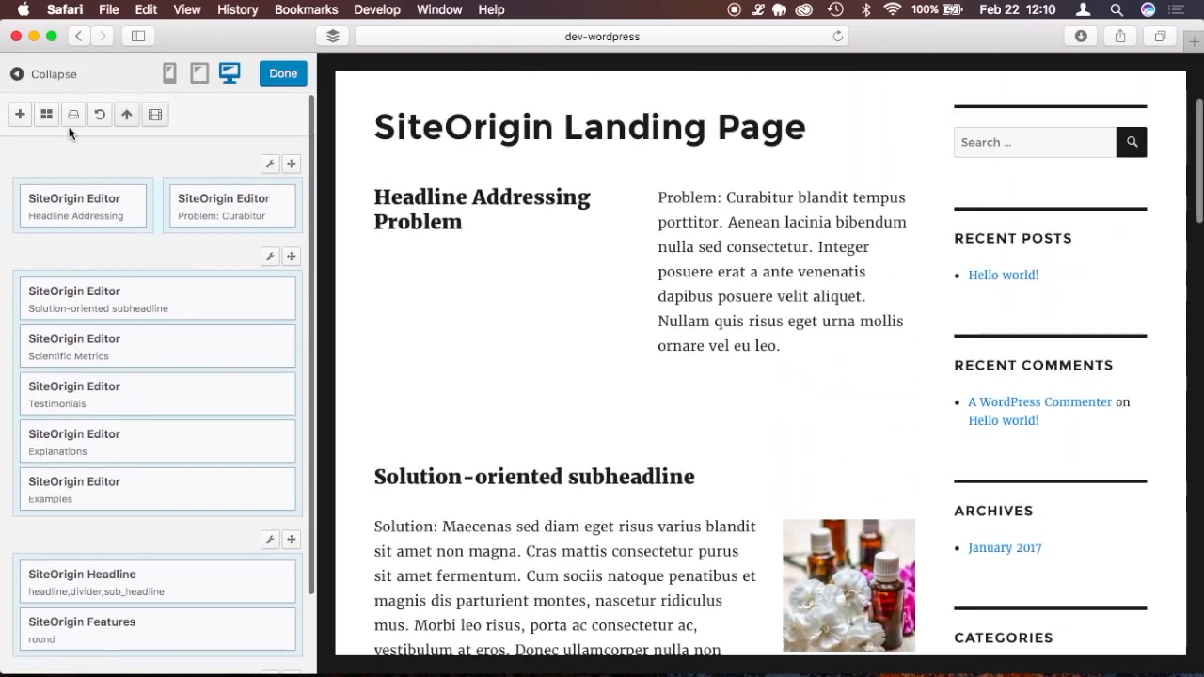
click(19, 114)
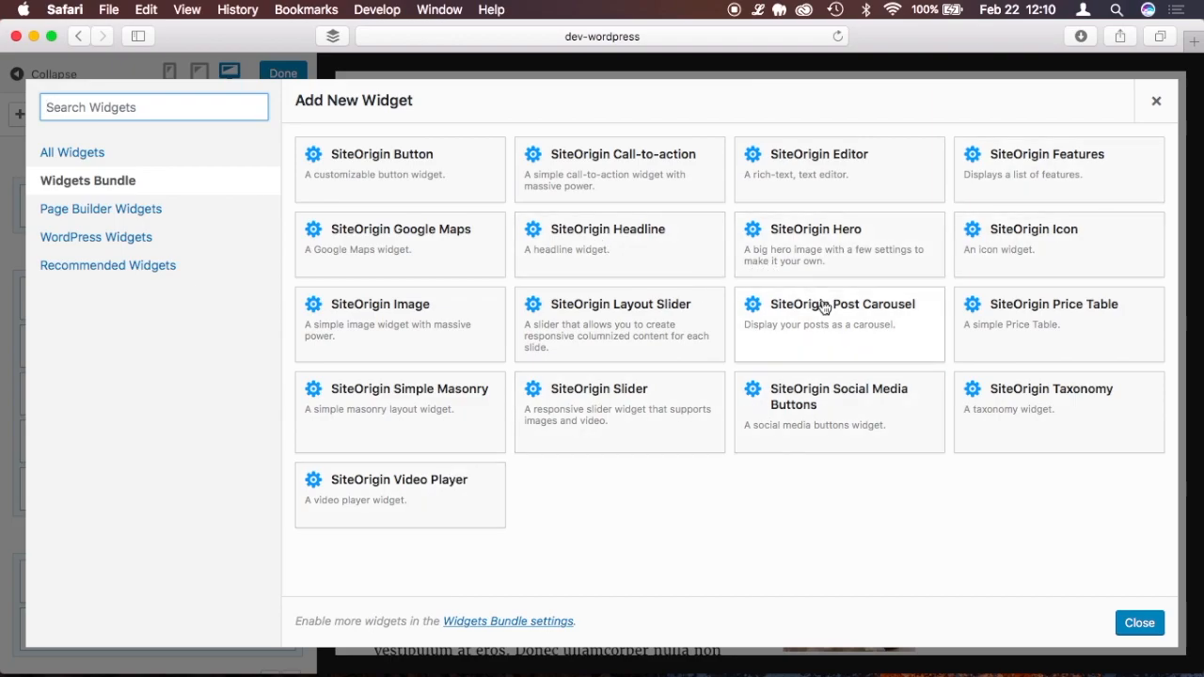
click(1155, 99)
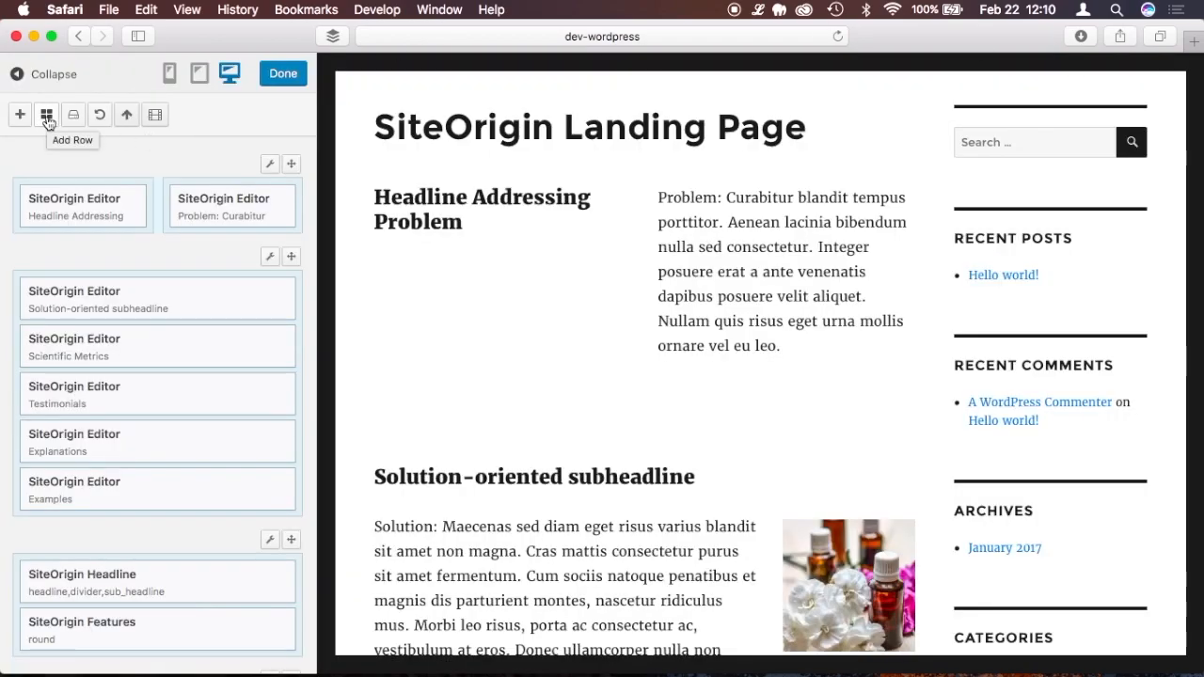
- Insert a new row with two columns in an Even (1) ratio
click(47, 117)
click(171, 156)
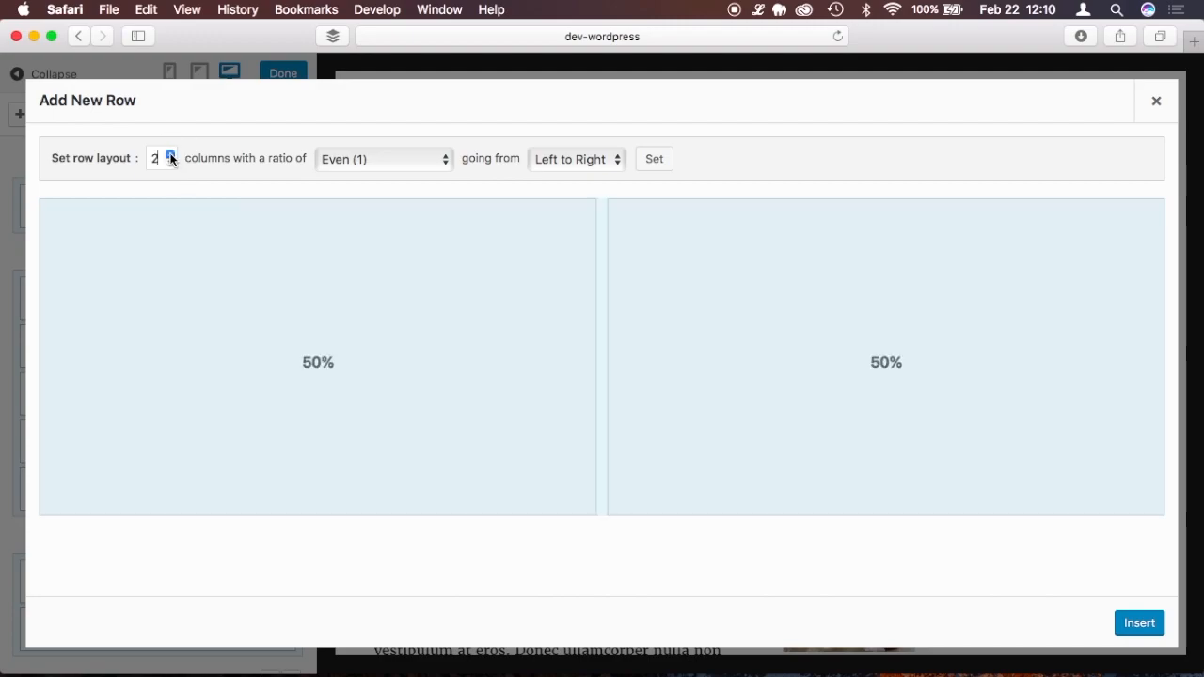
click(1135, 622)
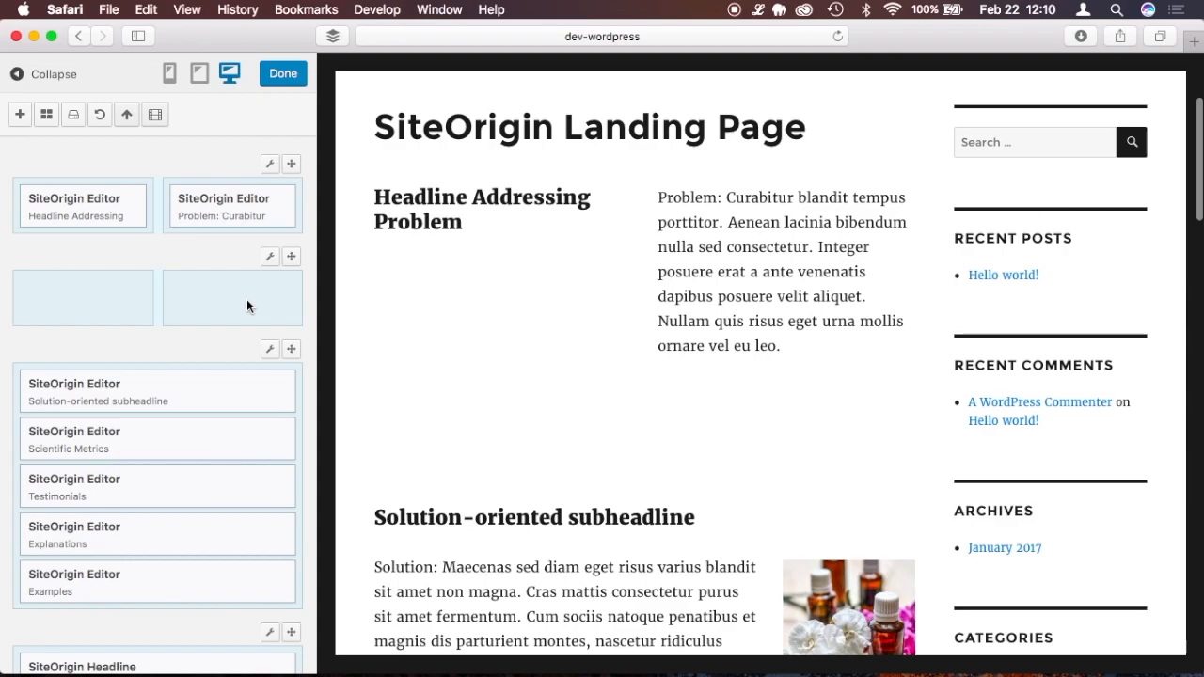
- Try the Golden (0.618) column ratio on the new two-column row and set it back to Even (1)
mouse_move(270, 260)
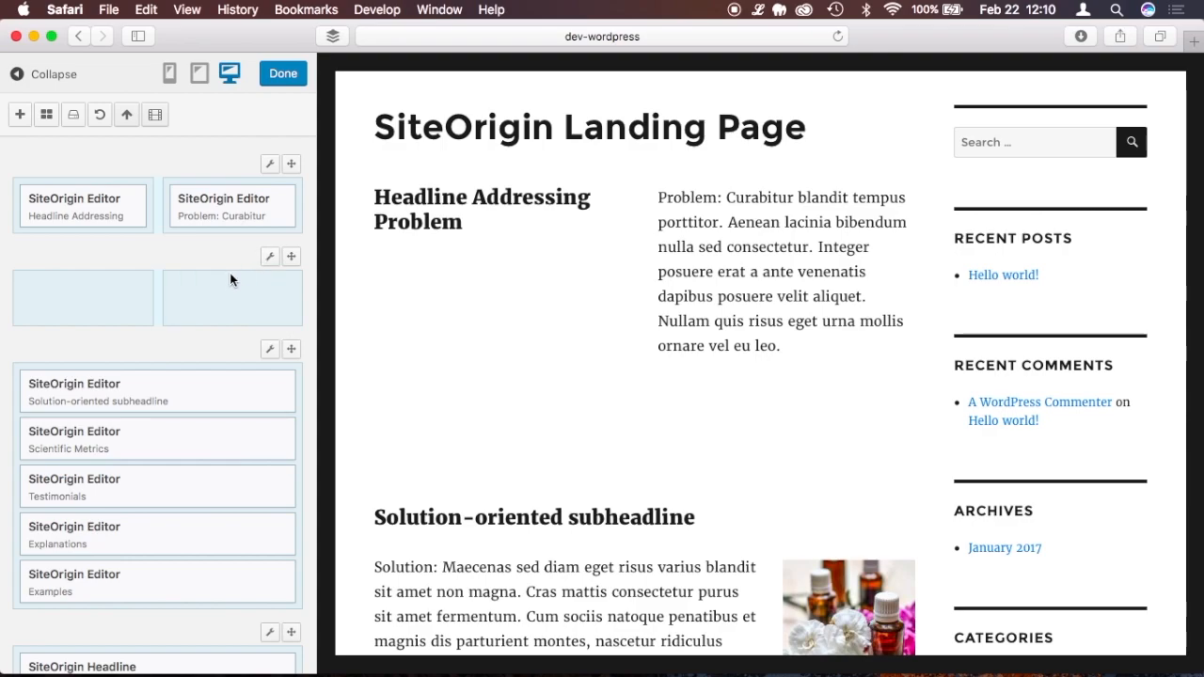
click(261, 287)
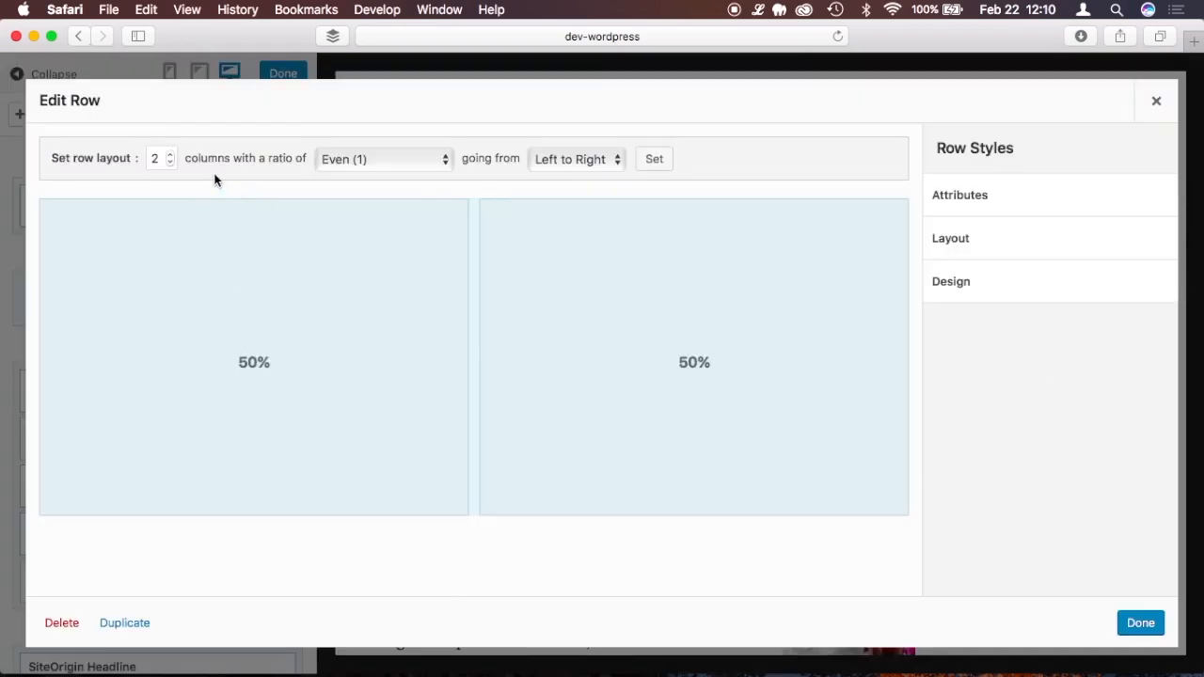
click(434, 163)
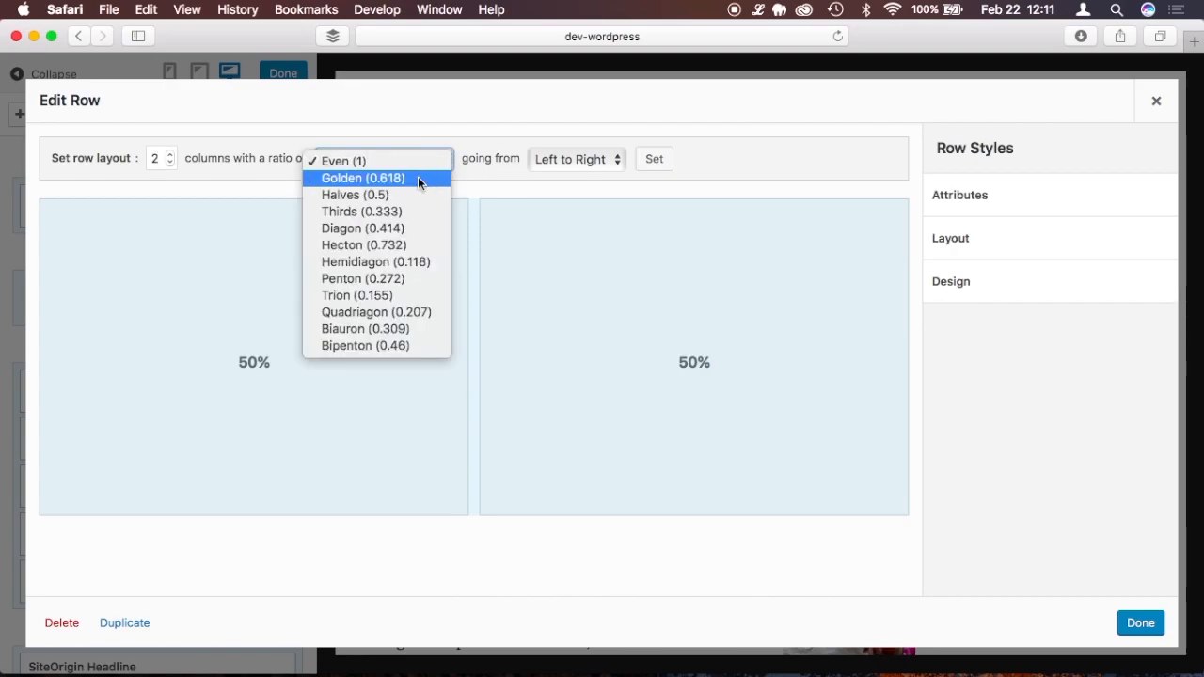
click(417, 177)
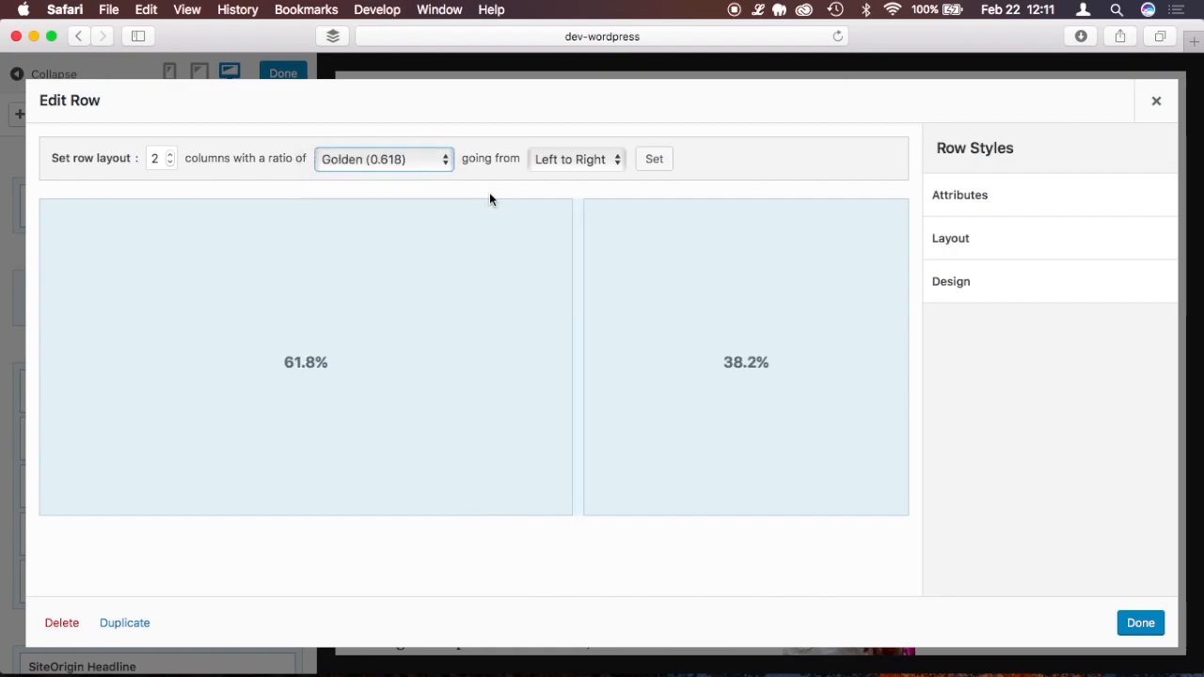
click(435, 160)
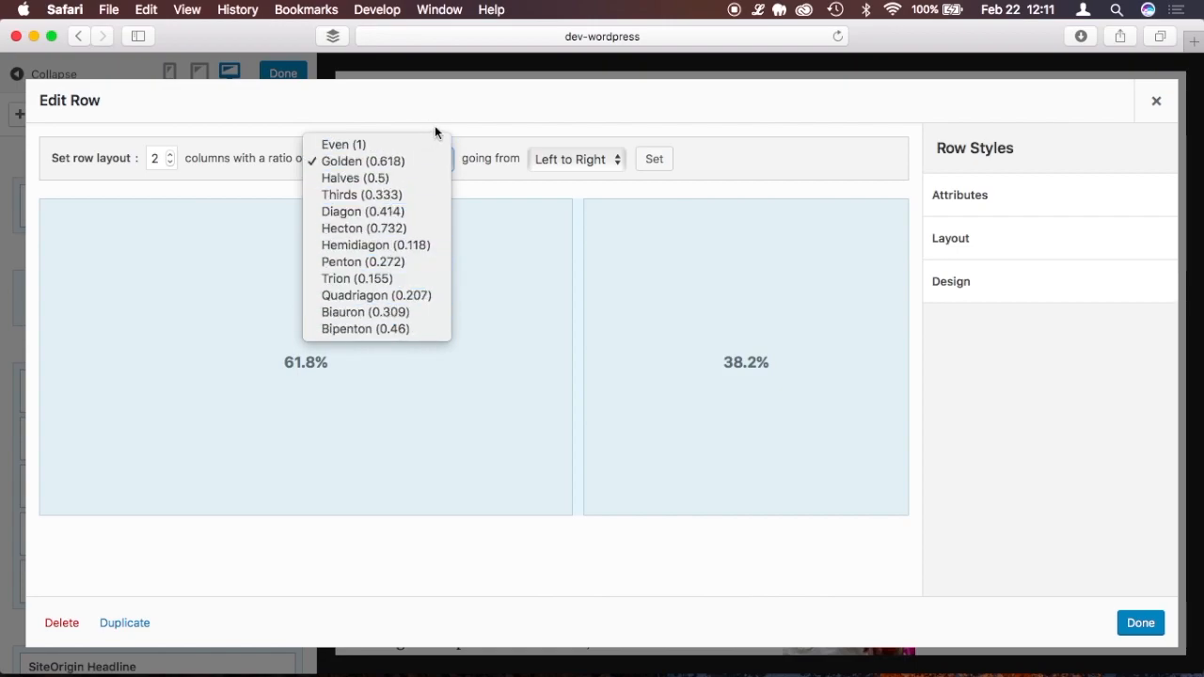
click(379, 144)
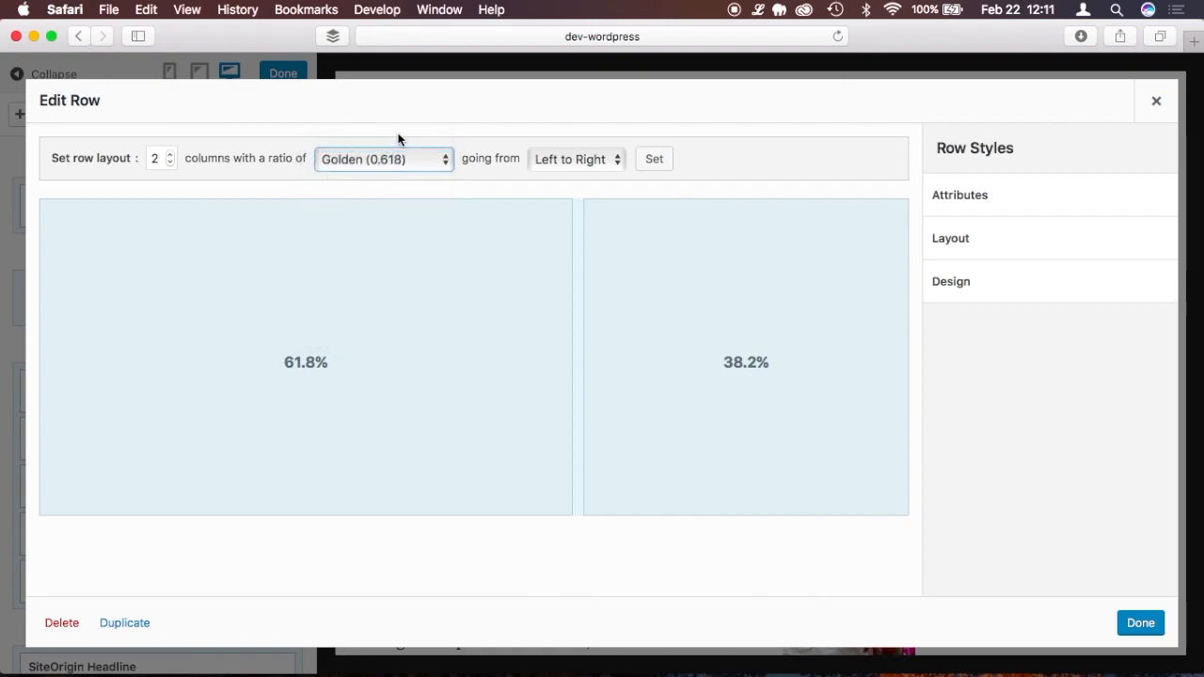
click(1139, 623)
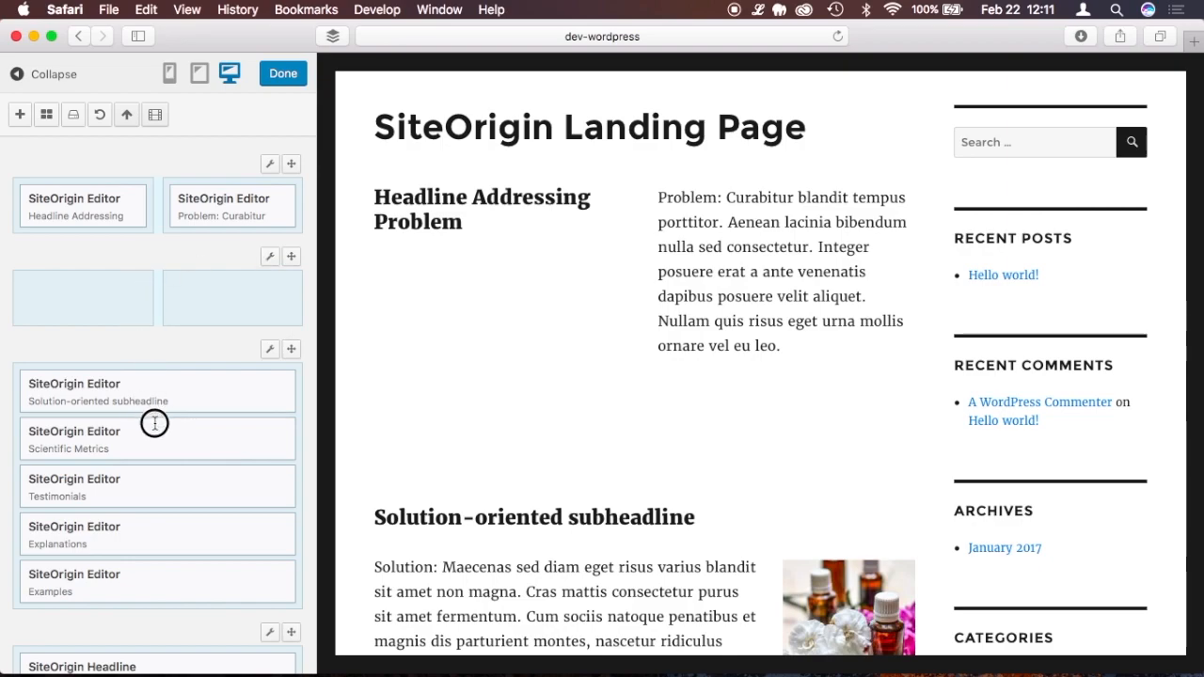
- Move the two-column row above the Headline and Features row and place the Examples editor widget in its first column
drag(291, 256, 291, 540)
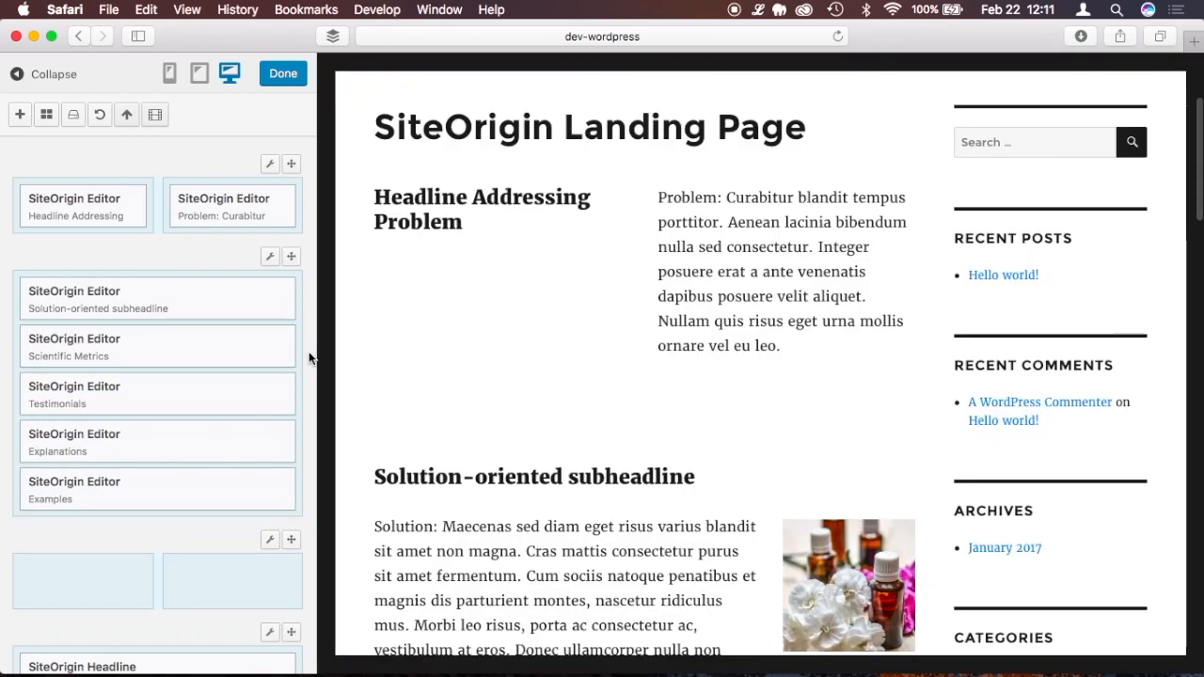
scroll(310, 357, down, 3)
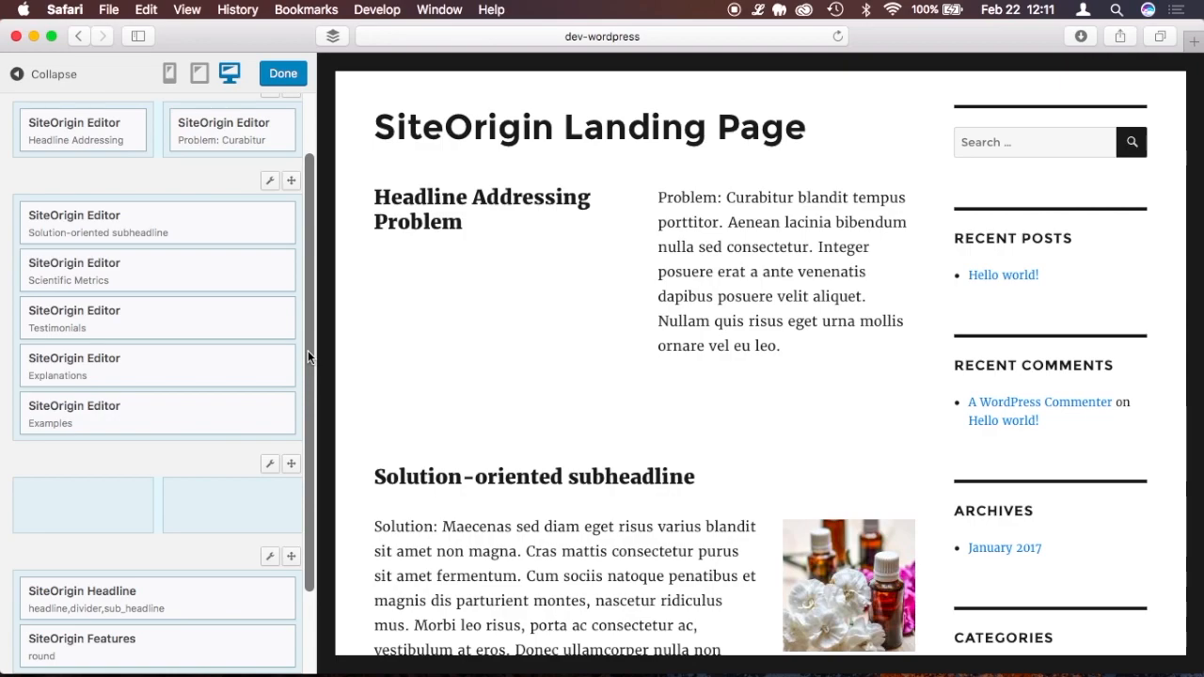
mouse_move(126, 405)
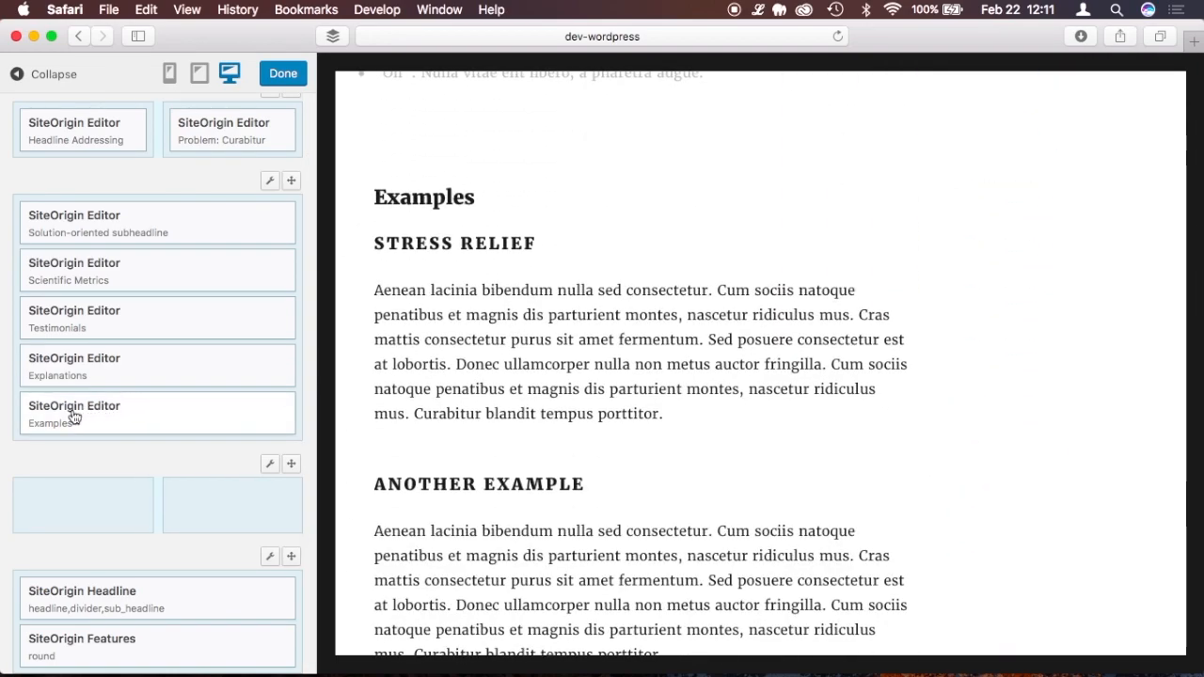
drag(73, 416, 73, 470)
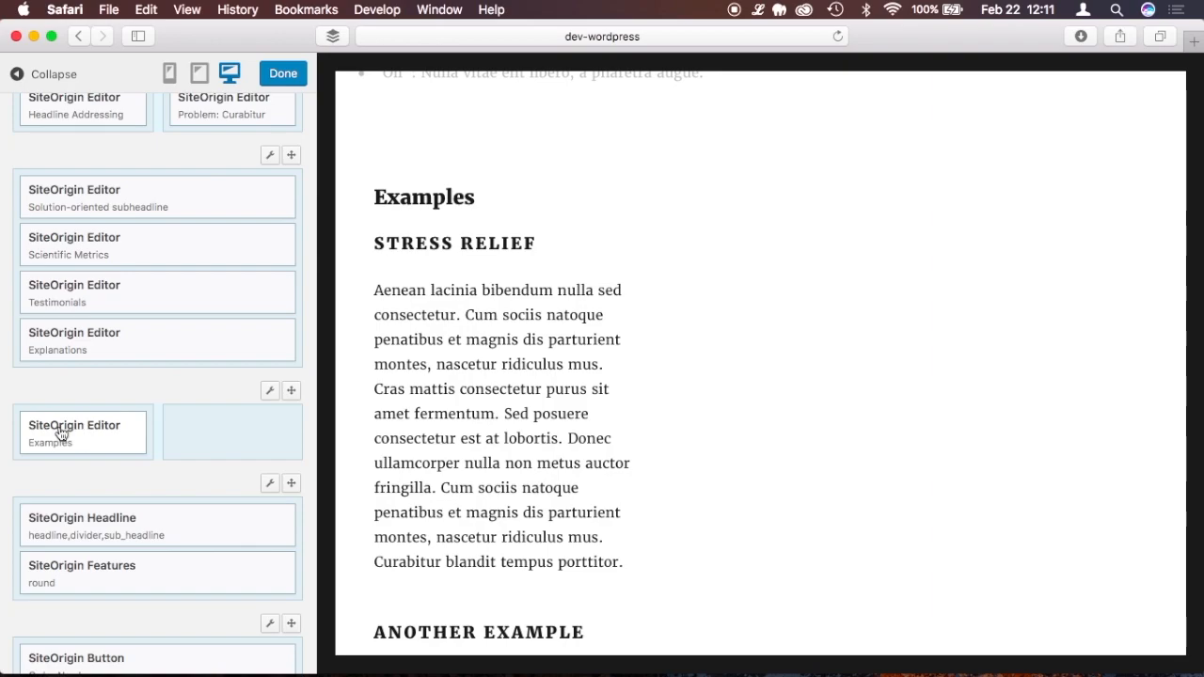
- Duplicate the Examples editor widget and move the copy into the row's empty second column
click(60, 433)
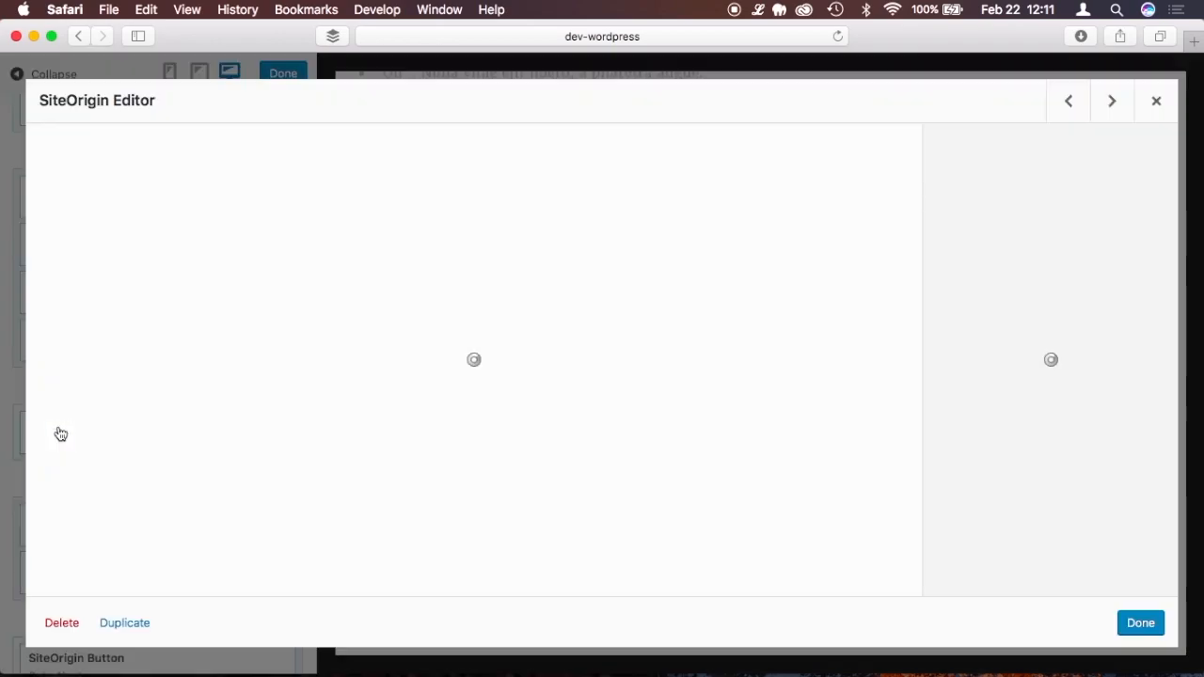
click(124, 622)
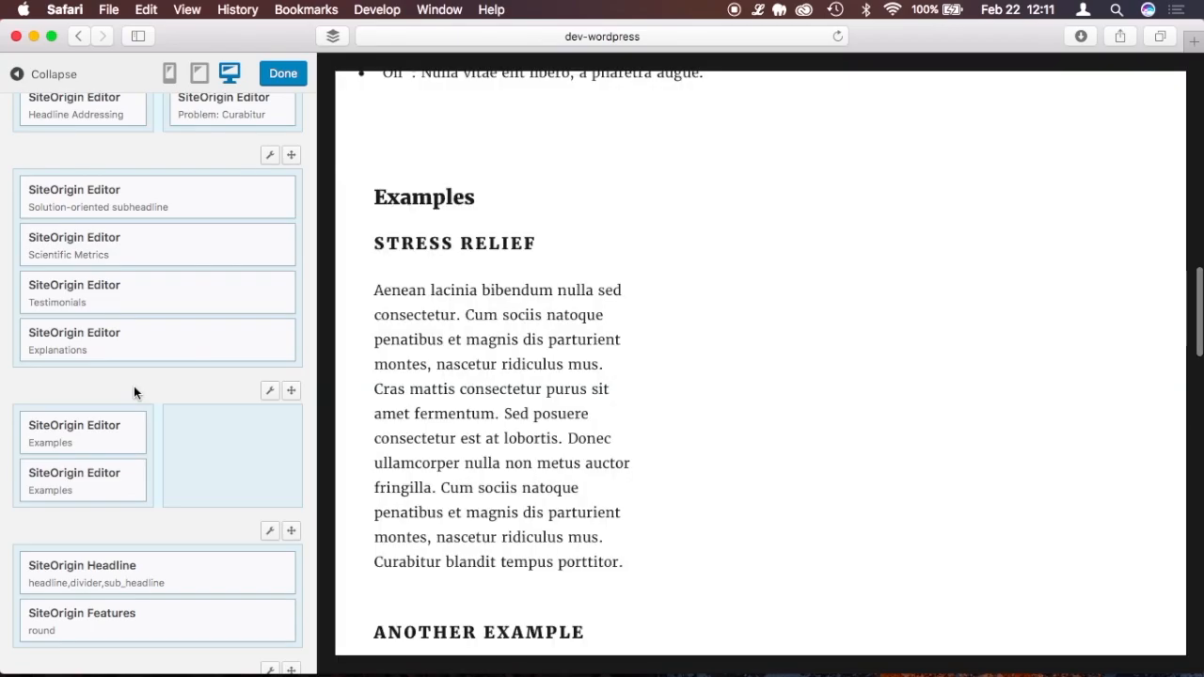
drag(78, 485, 226, 443)
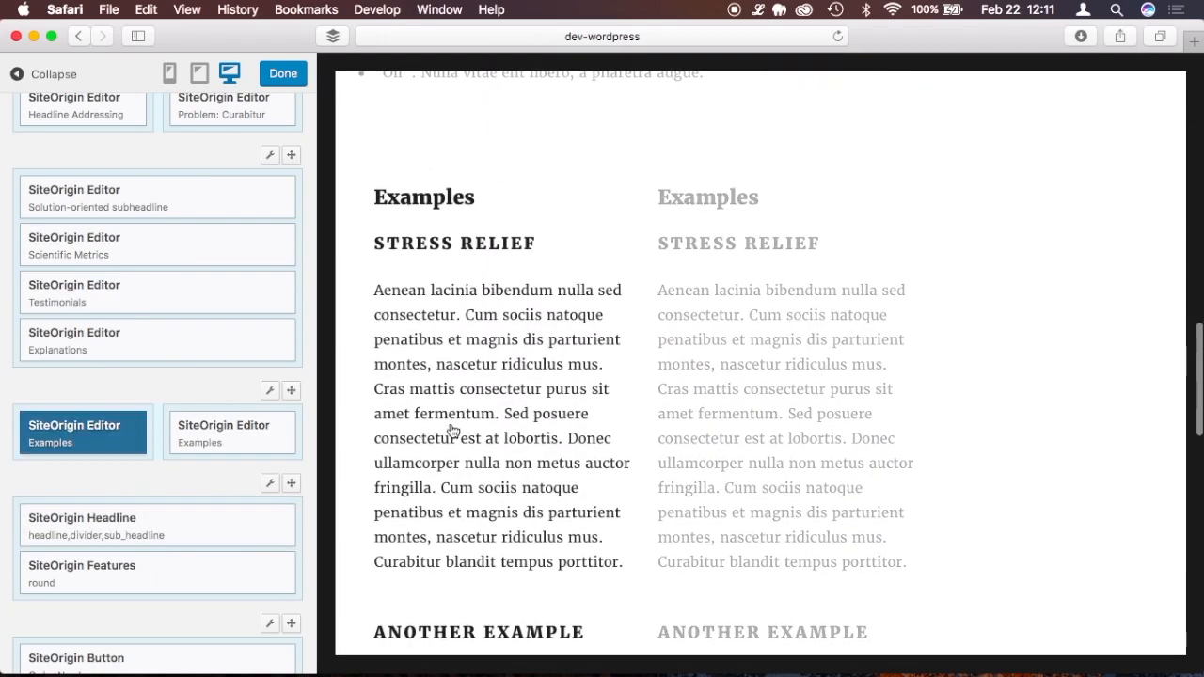
scroll(453, 431, down, 1)
- In the first Examples widget, cut the STRESS RELIEF heading from the text and use it to replace the widget title
click(54, 434)
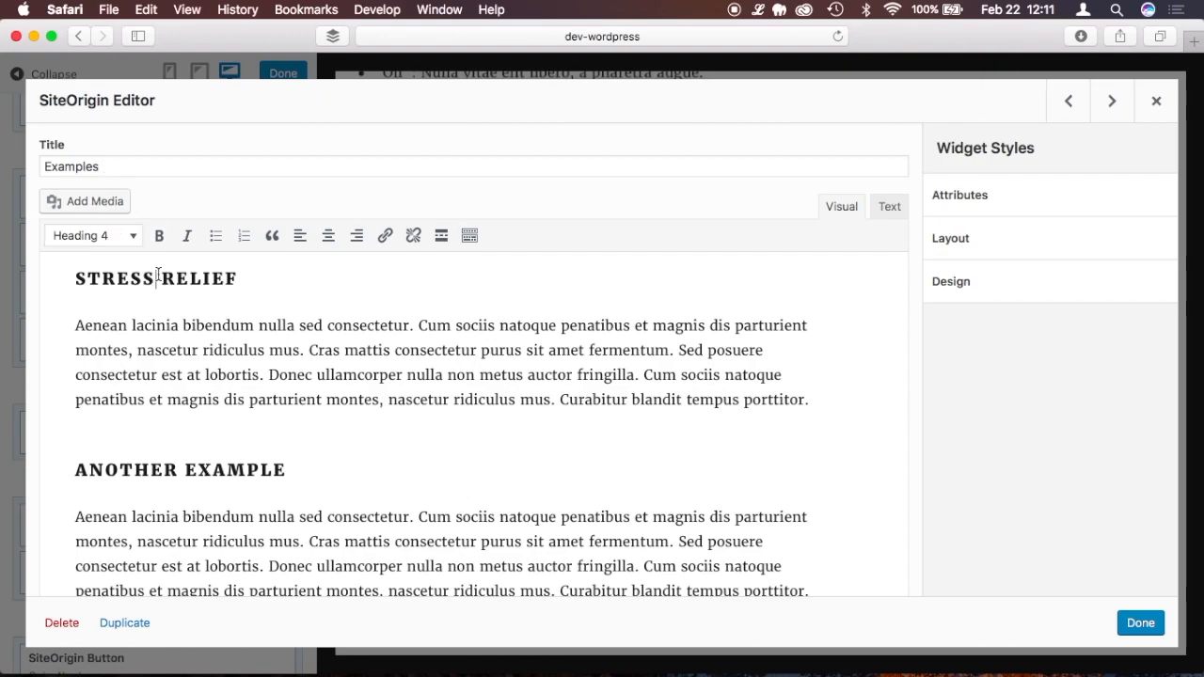
triple_click(155, 274)
key(super+c)
key(BackSpace)
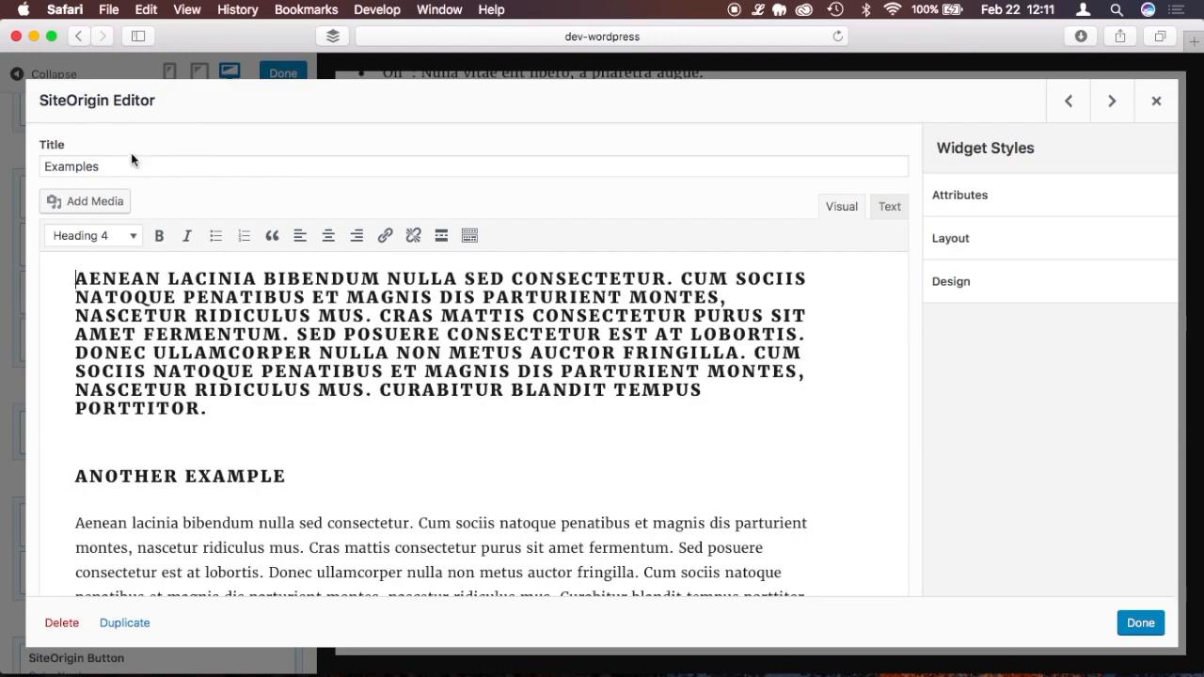
double_click(107, 161)
key(super+v)
- Format the remaining stress relief text as Paragraph and delete the Another Example section below it
click(183, 370)
click(123, 237)
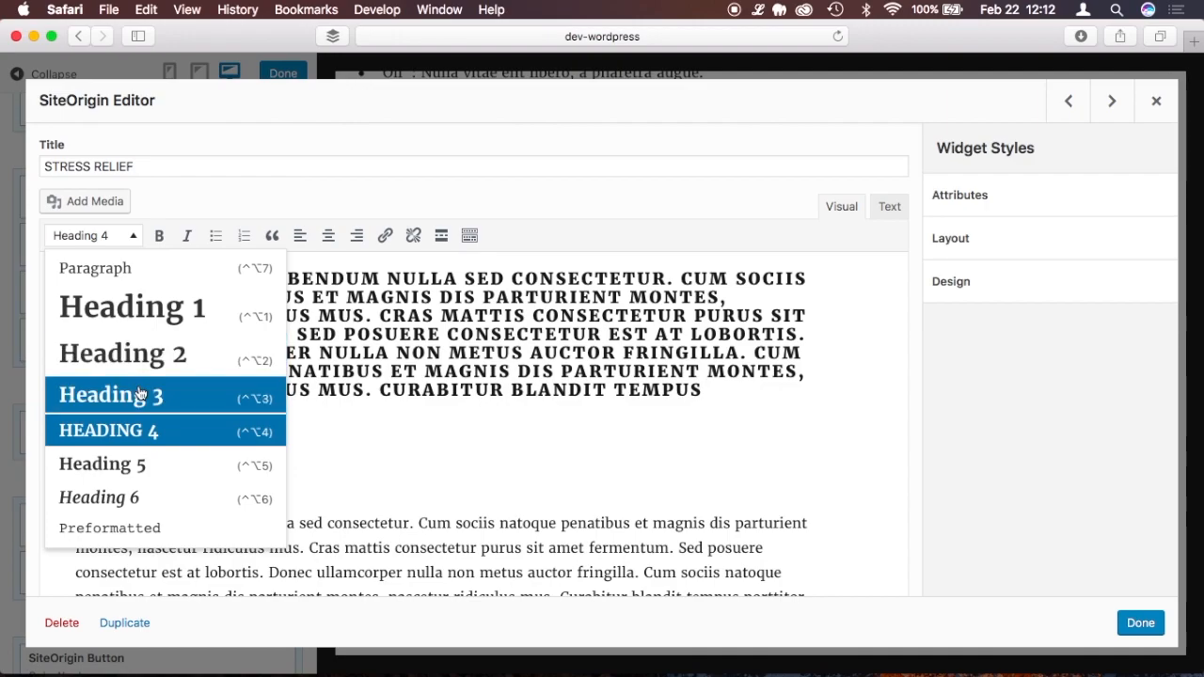
click(143, 395)
click(126, 236)
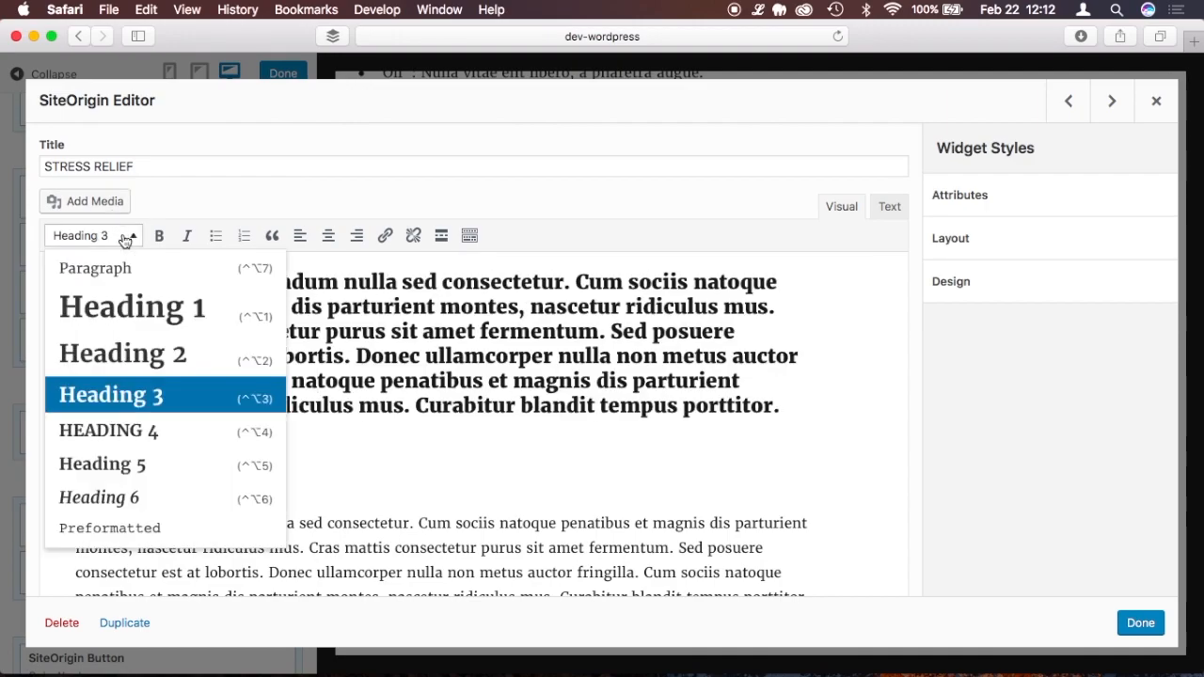
click(113, 267)
drag(80, 423, 119, 629)
key(BackSpace)
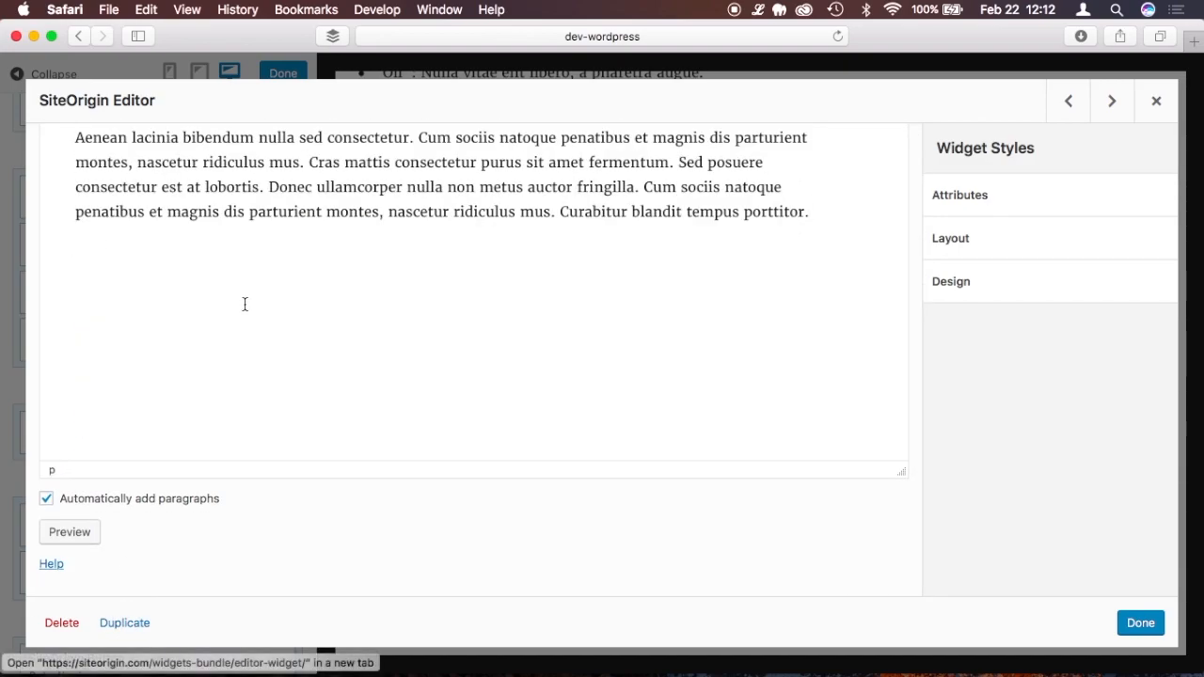
scroll(252, 299, up, 3)
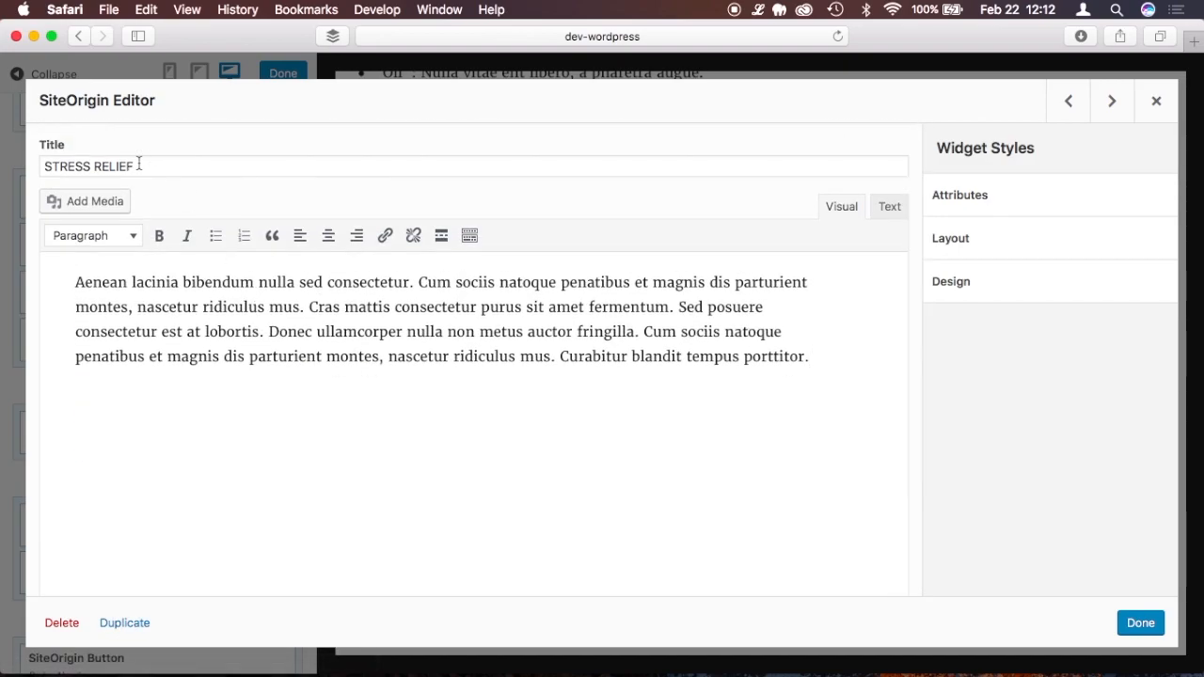
- Try to change the letter case of the STRESS RELIEF widget title with a text transformation
triple_click(138, 166)
right_click(117, 166)
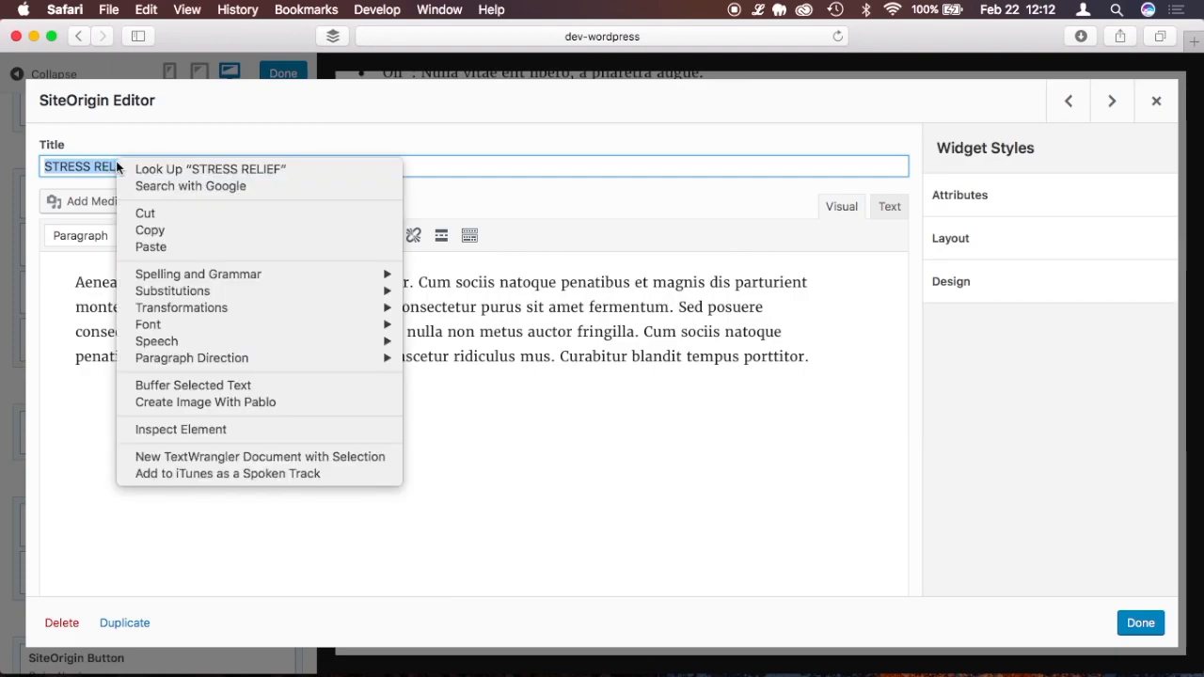
mouse_move(219, 310)
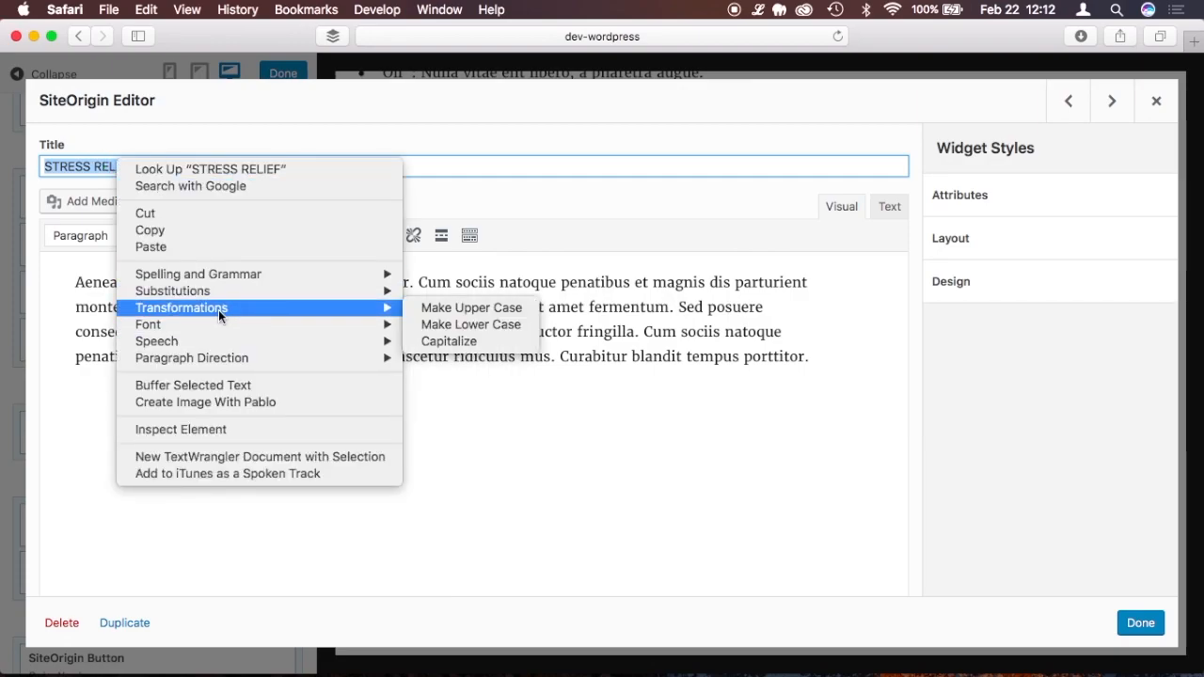
click(470, 309)
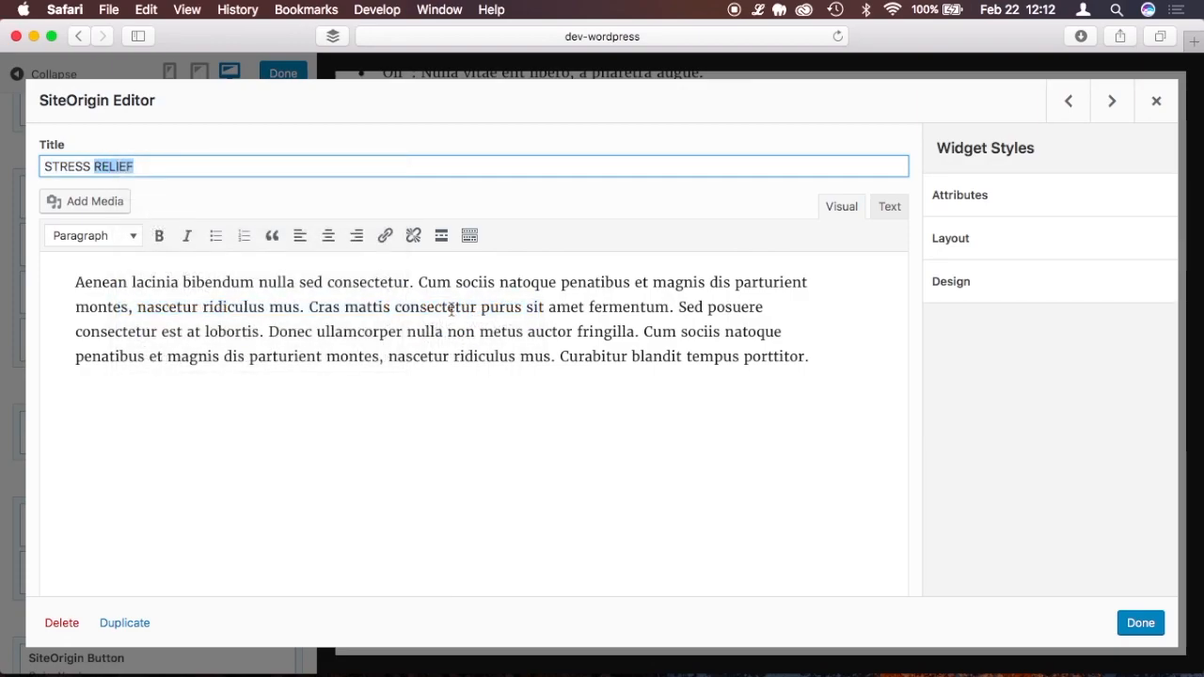
- Change the first widget's title to Stress Relief in title case and apply the widget changes
triple_click(96, 166)
right_click(96, 167)
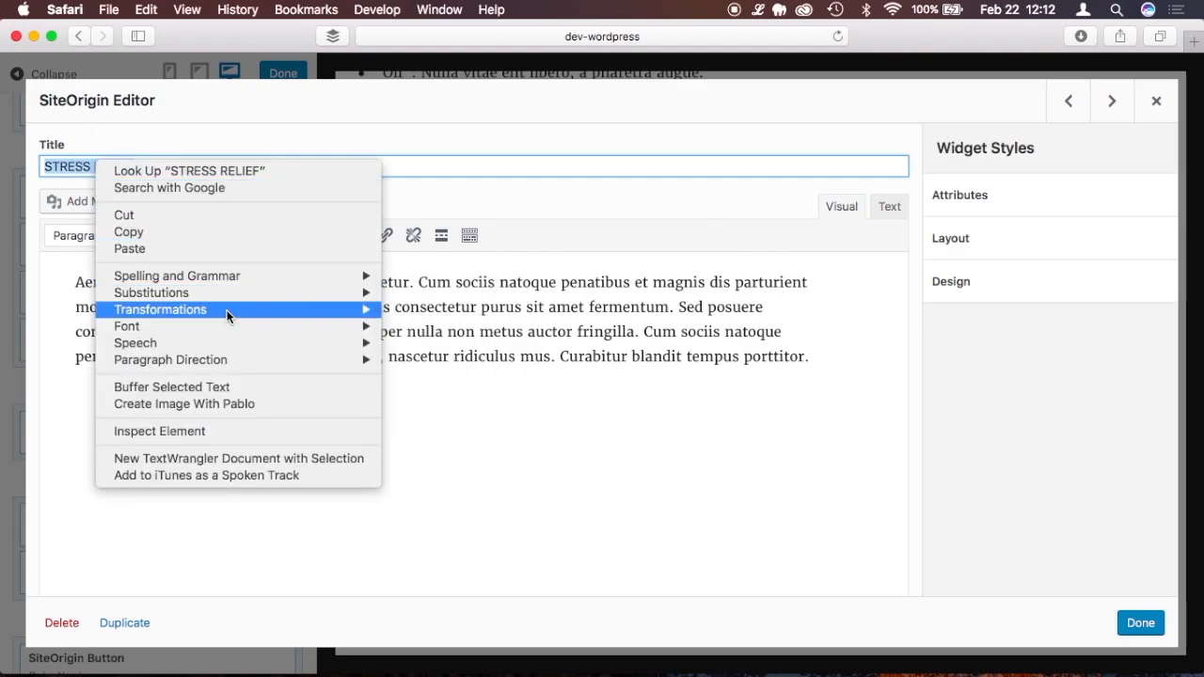
mouse_move(245, 312)
click(428, 342)
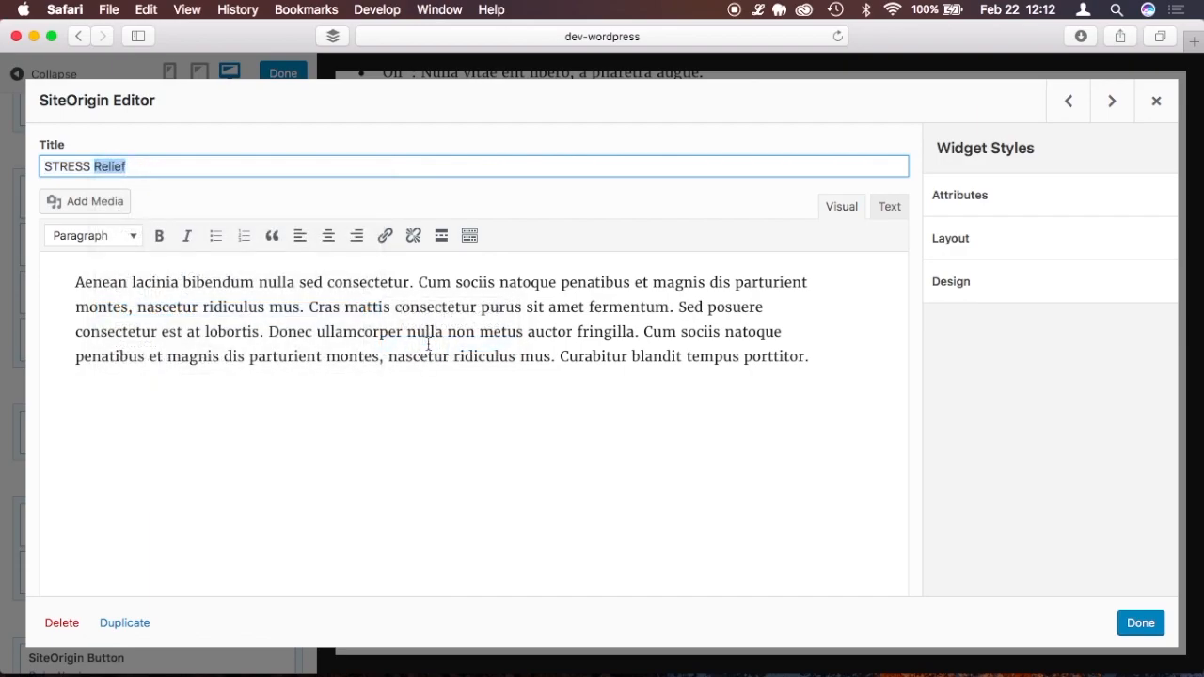
drag(88, 165, 46, 166)
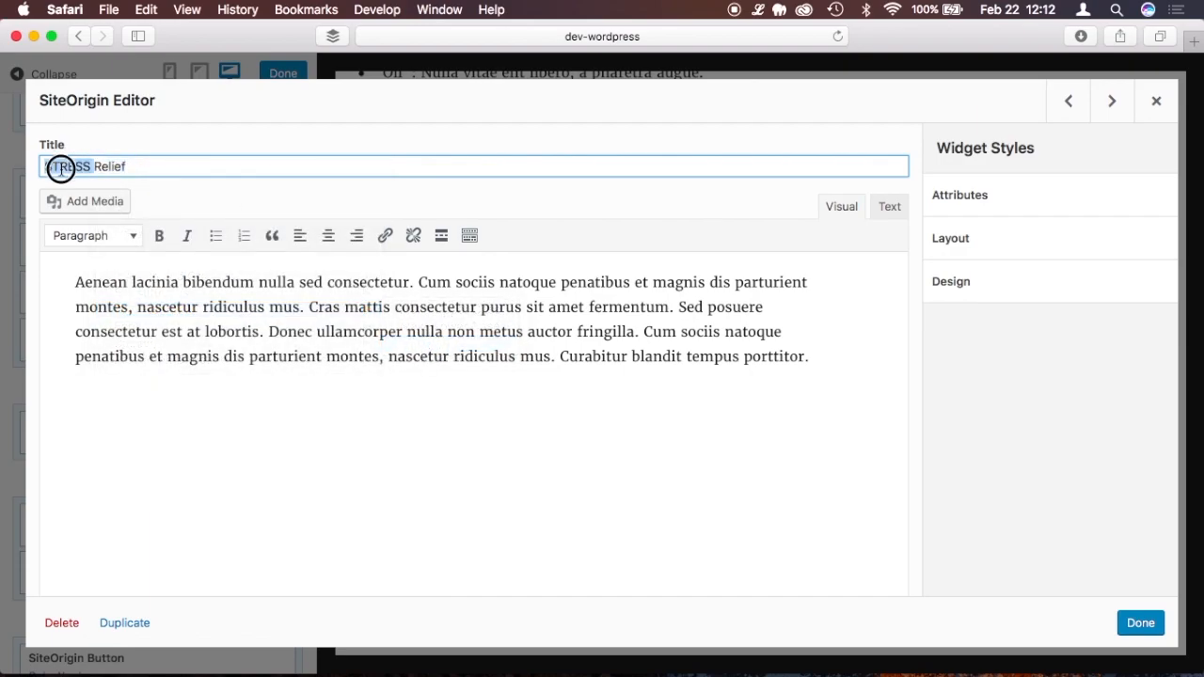
text(Stress)
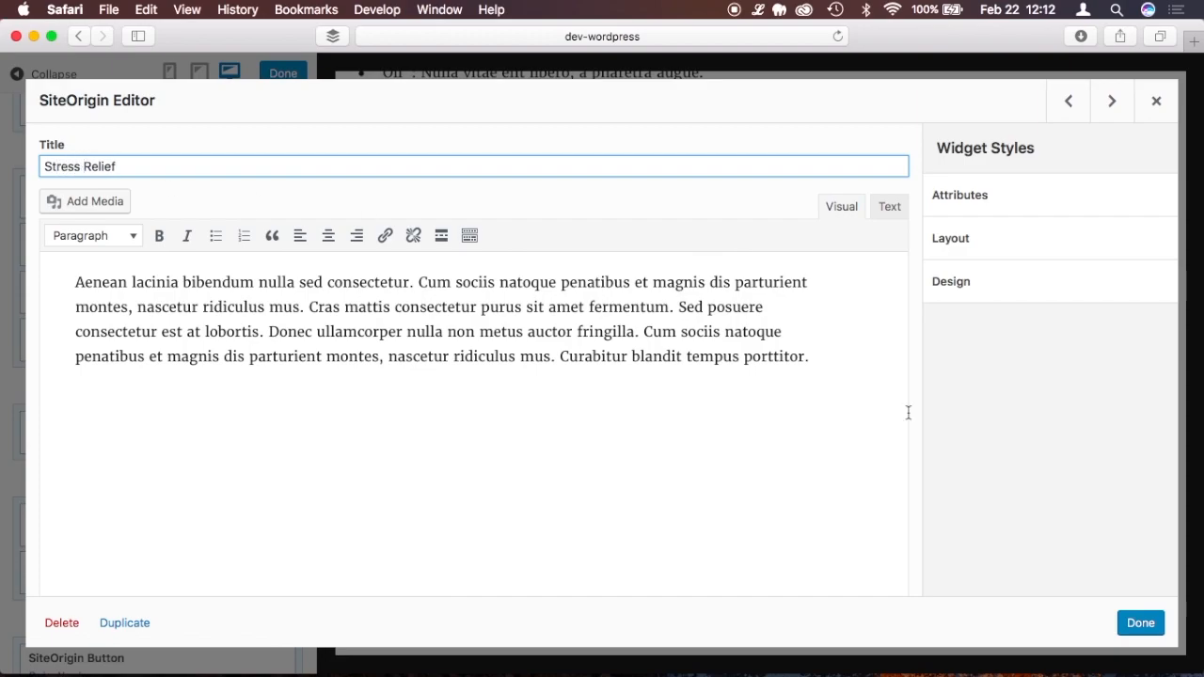
click(1159, 620)
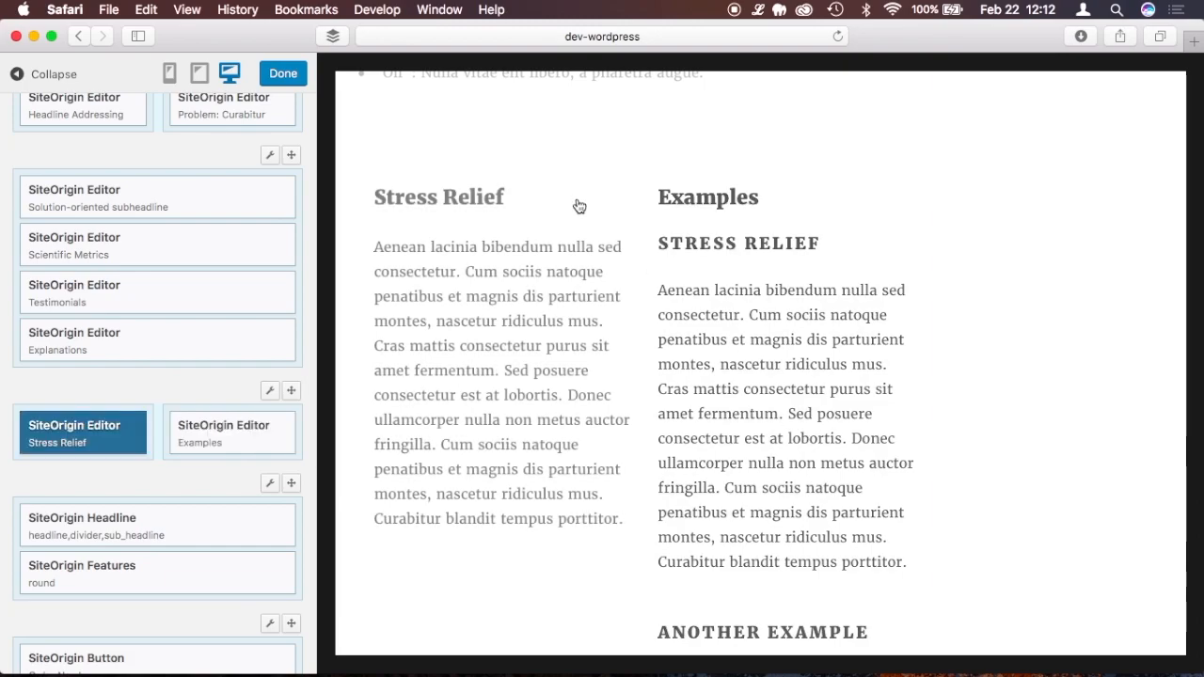
- In the second-column Examples widget, delete the Stress Relief section and the Another Example heading from the text
click(223, 431)
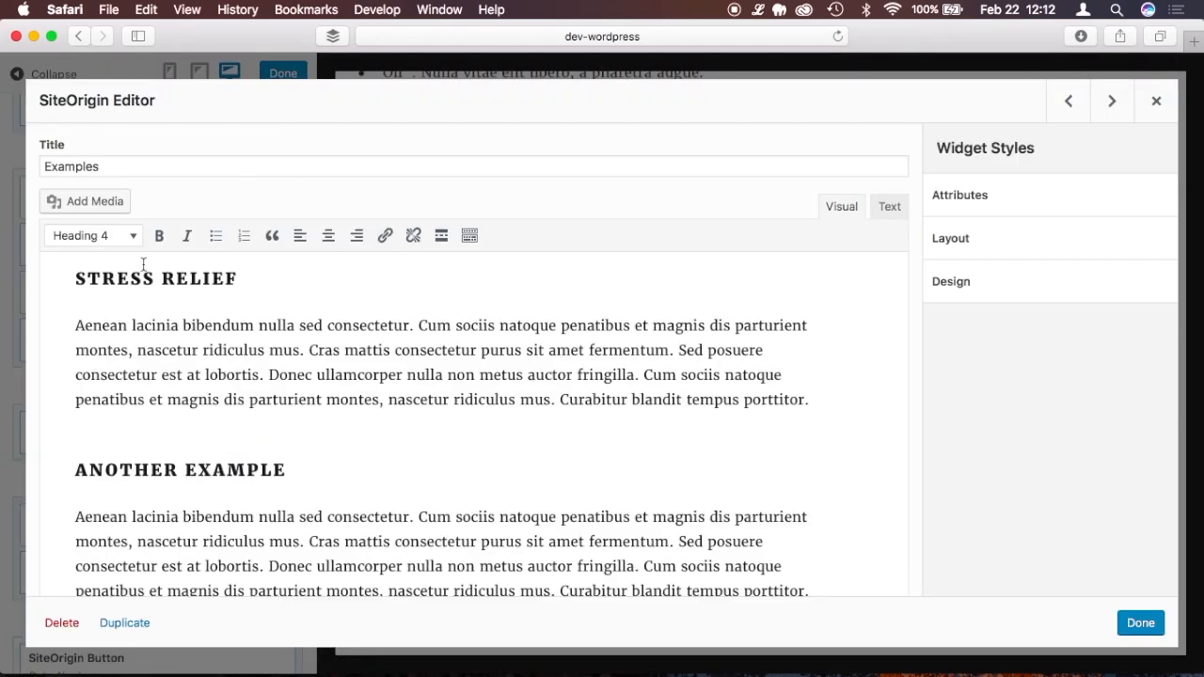
drag(74, 272, 831, 395)
key(BackSpace)
key(shift+Down)
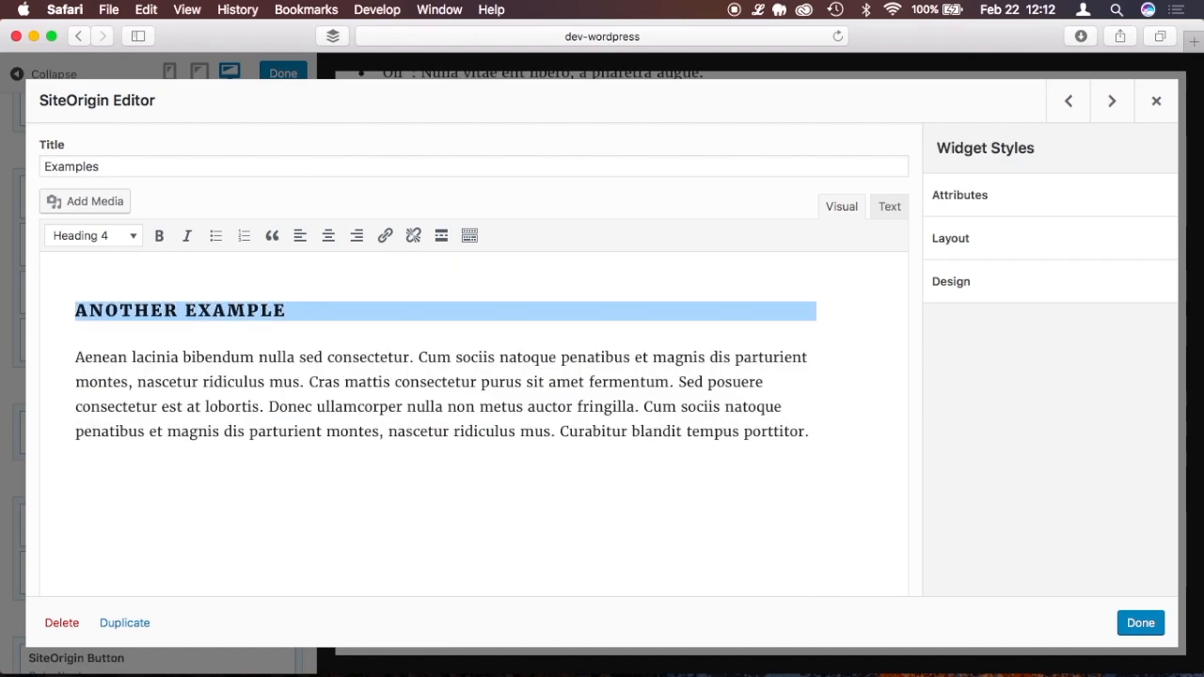
key(BackSpace)
- Change the widget title to Another Example and format the body text as Paragraph
click(400, 171)
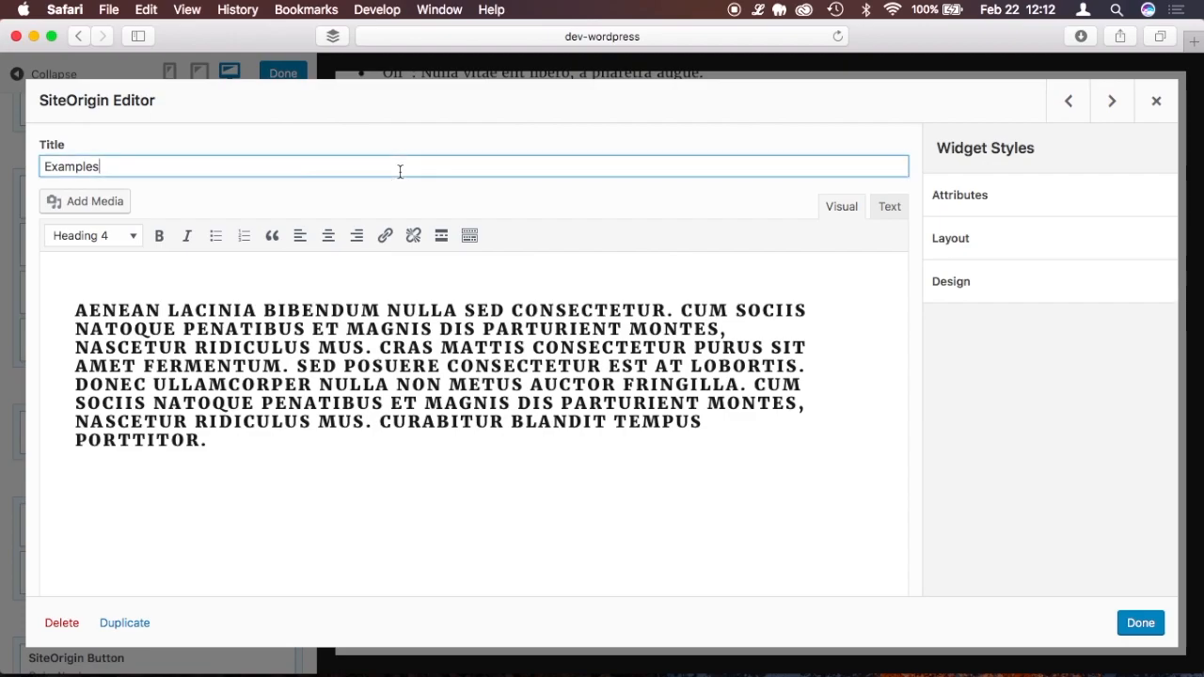
text(Another)
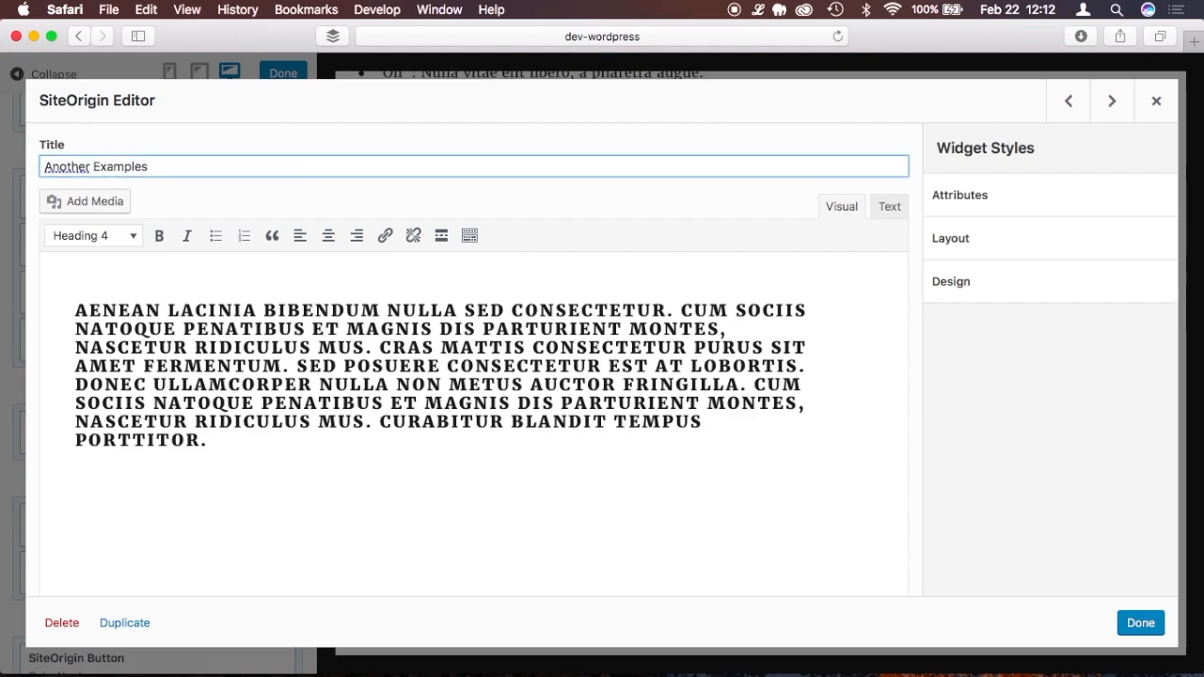
click(294, 325)
click(129, 234)
click(120, 269)
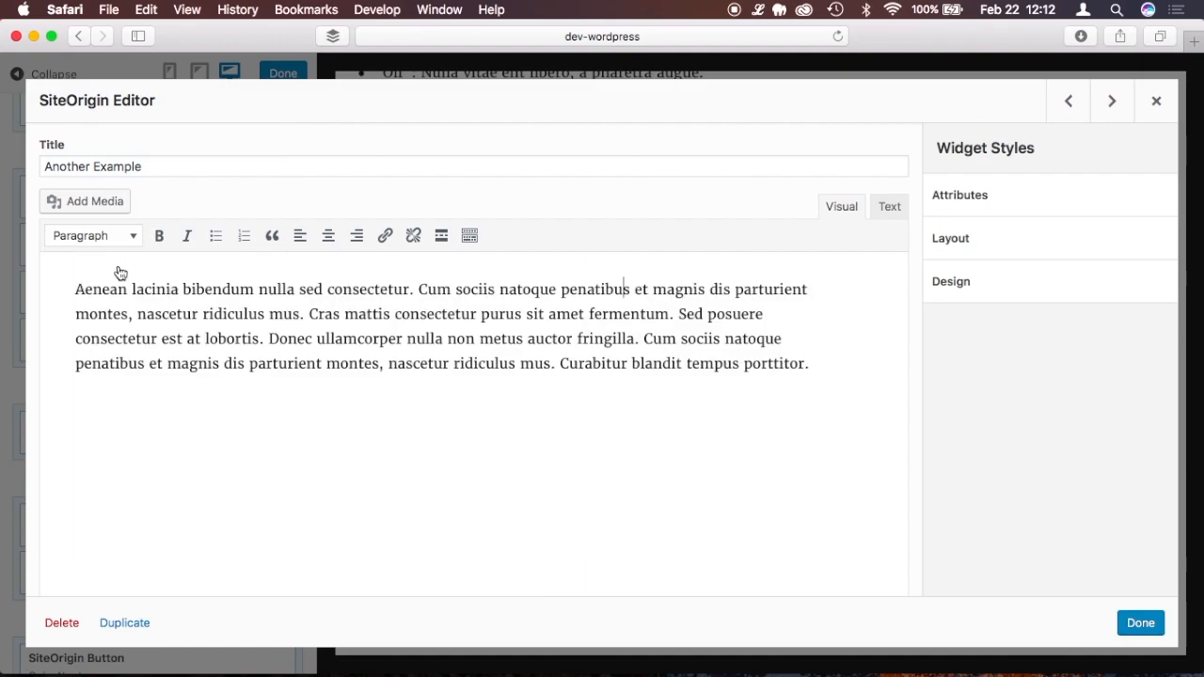
- Copy one paragraph from the placeholder text generator and replace the widget's body text with it
click(754, 13)
click(814, 124)
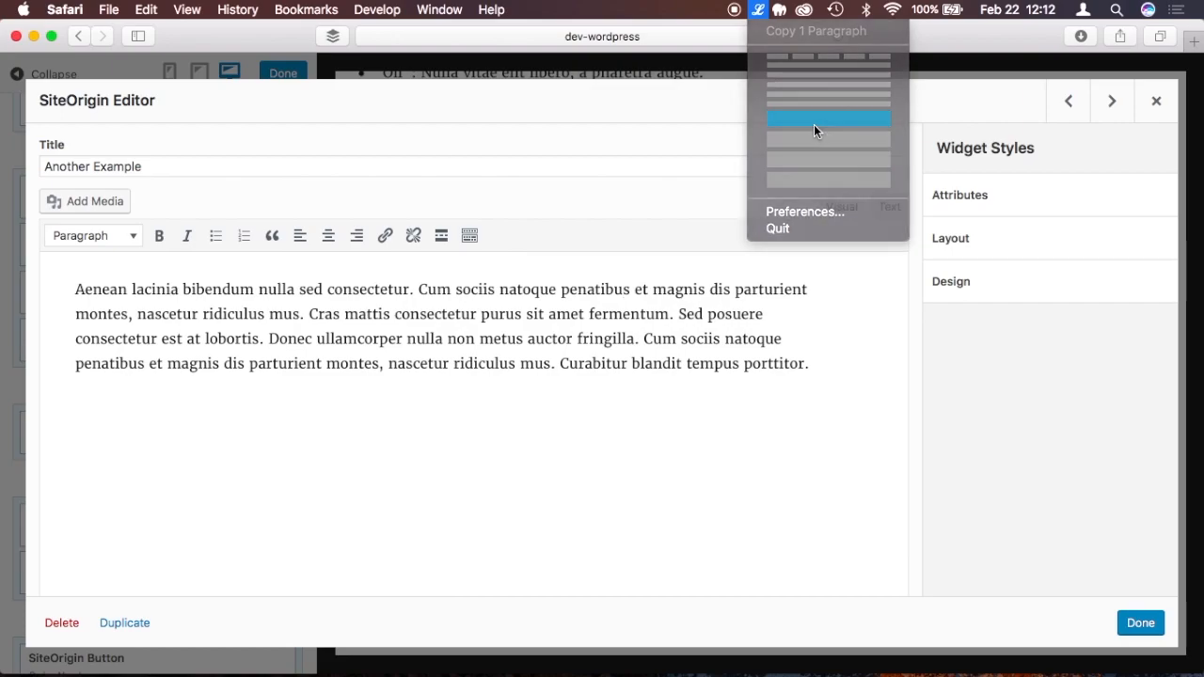
triple_click(825, 358)
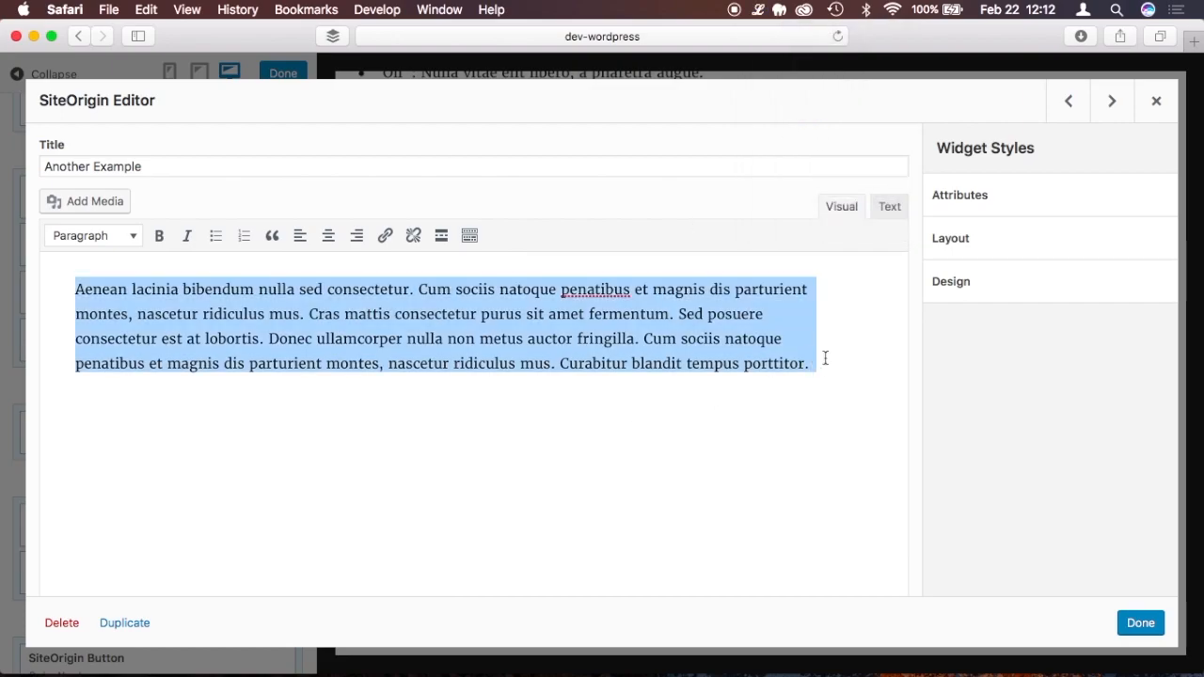
key(super+v)
- Try to turn the pasted bold placeholder text into normal text with the Paragraph format
key(super+a)
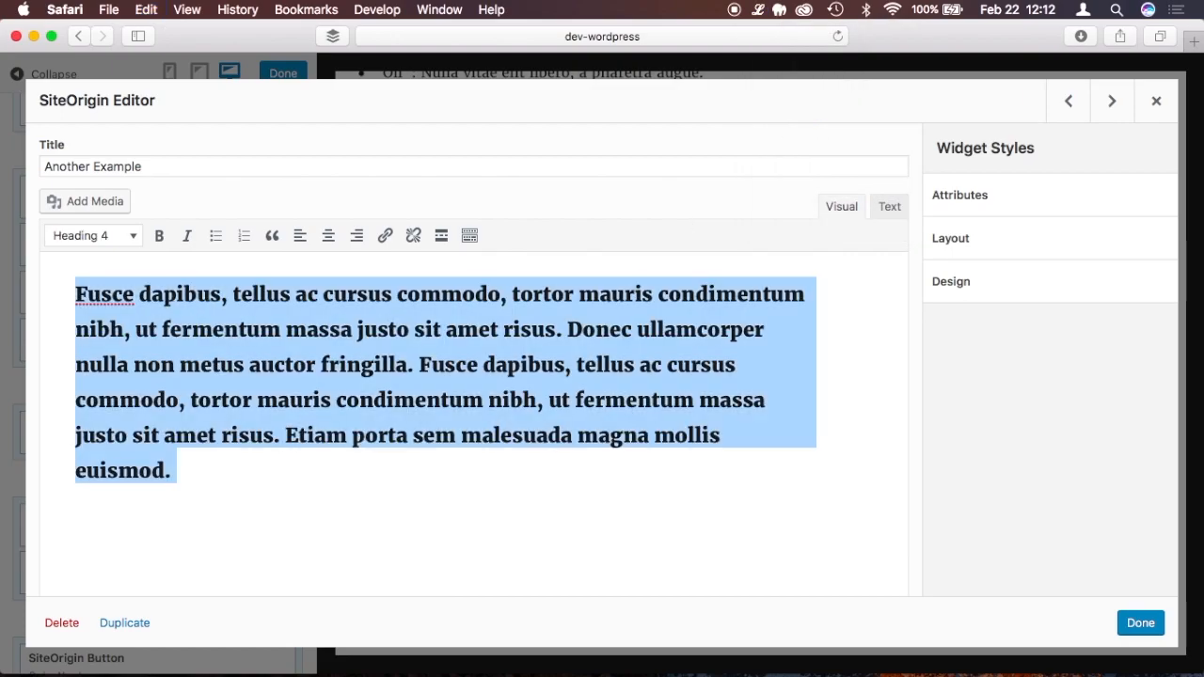
click(140, 236)
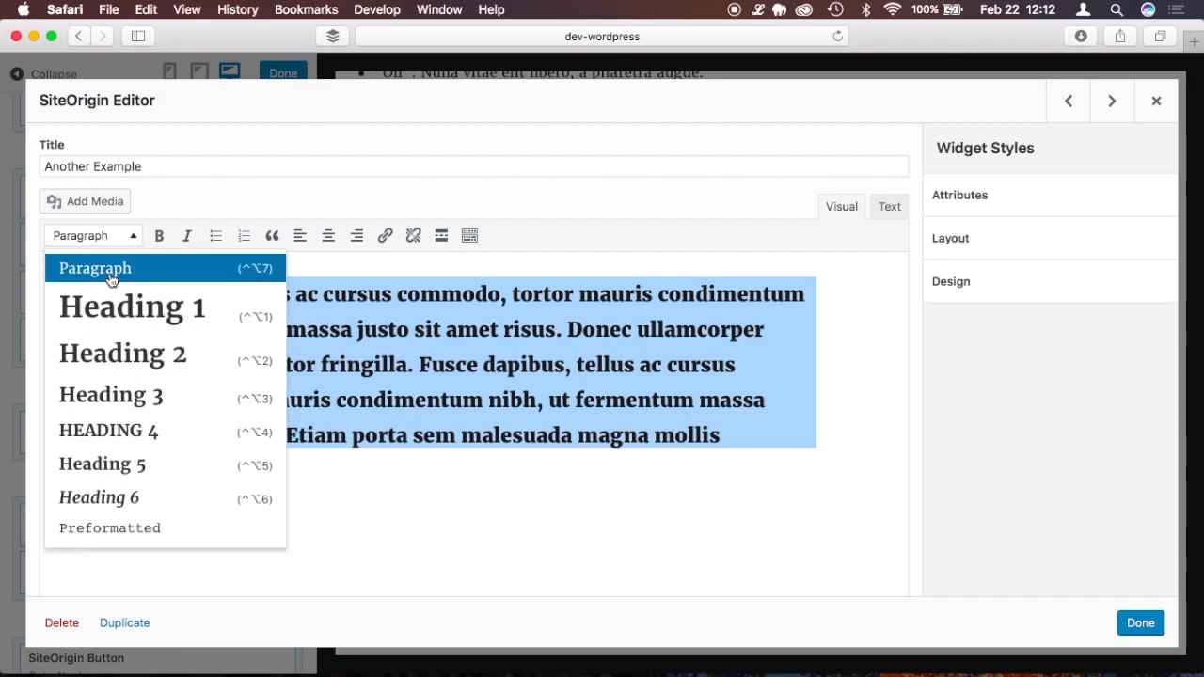
click(110, 274)
click(179, 381)
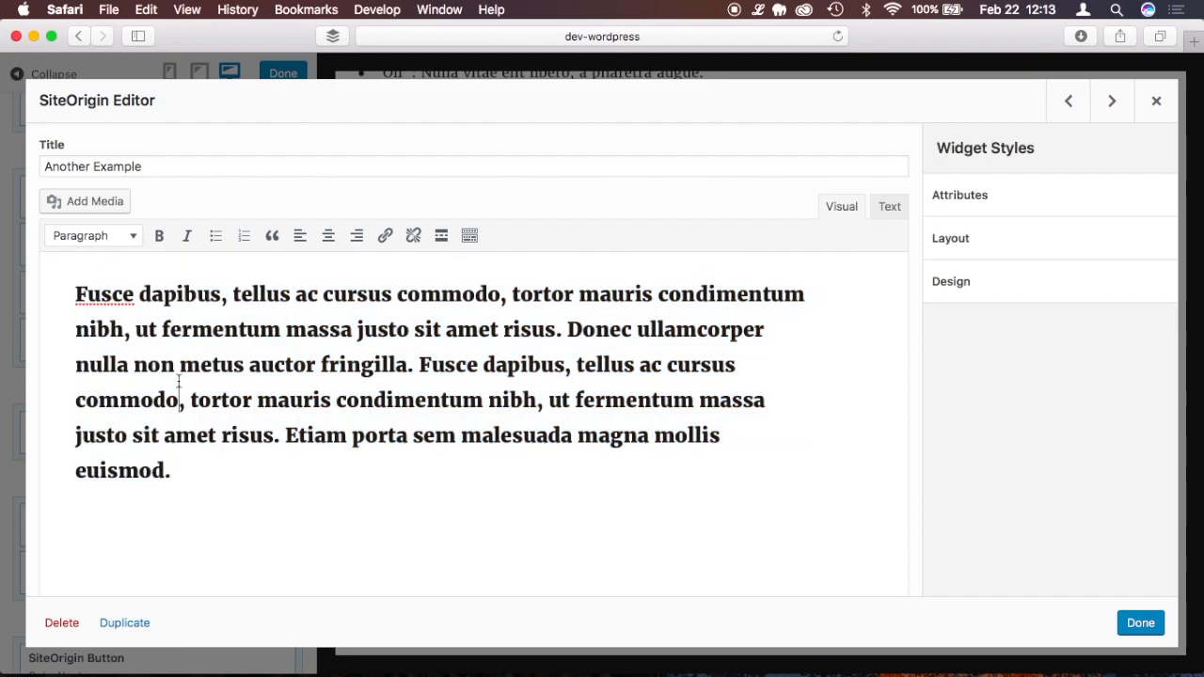
click(137, 235)
click(97, 271)
click(263, 399)
- Clear all formatting from the pasted placeholder text and apply the widget changes
click(470, 236)
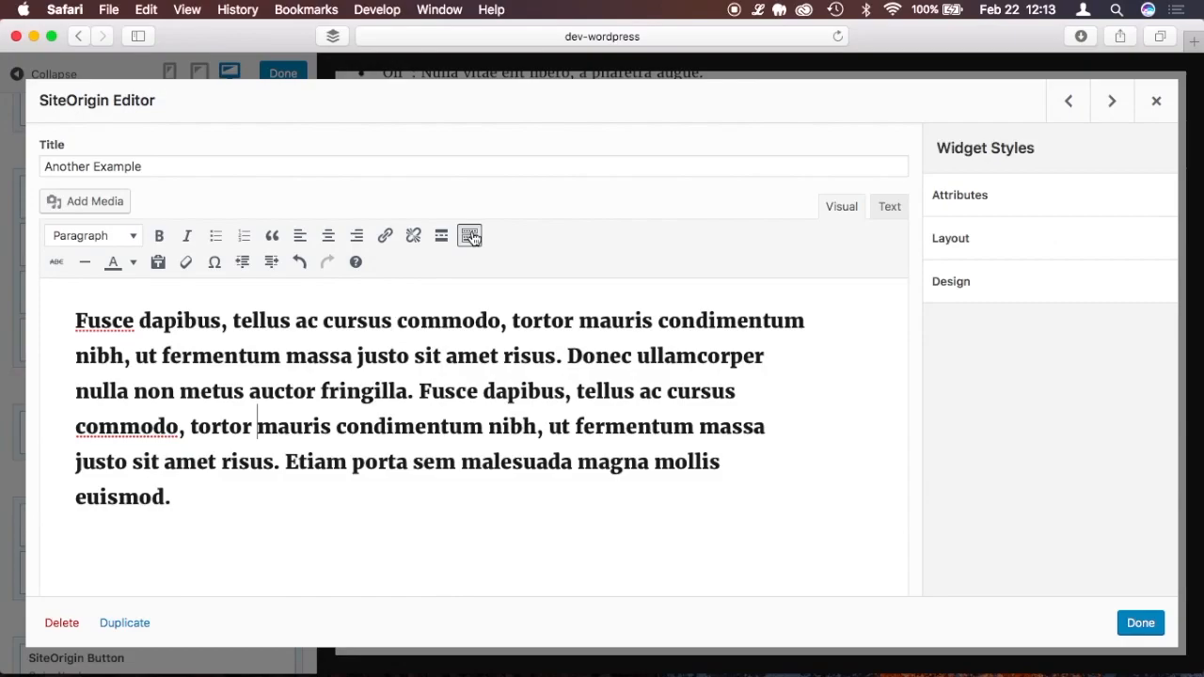
click(155, 326)
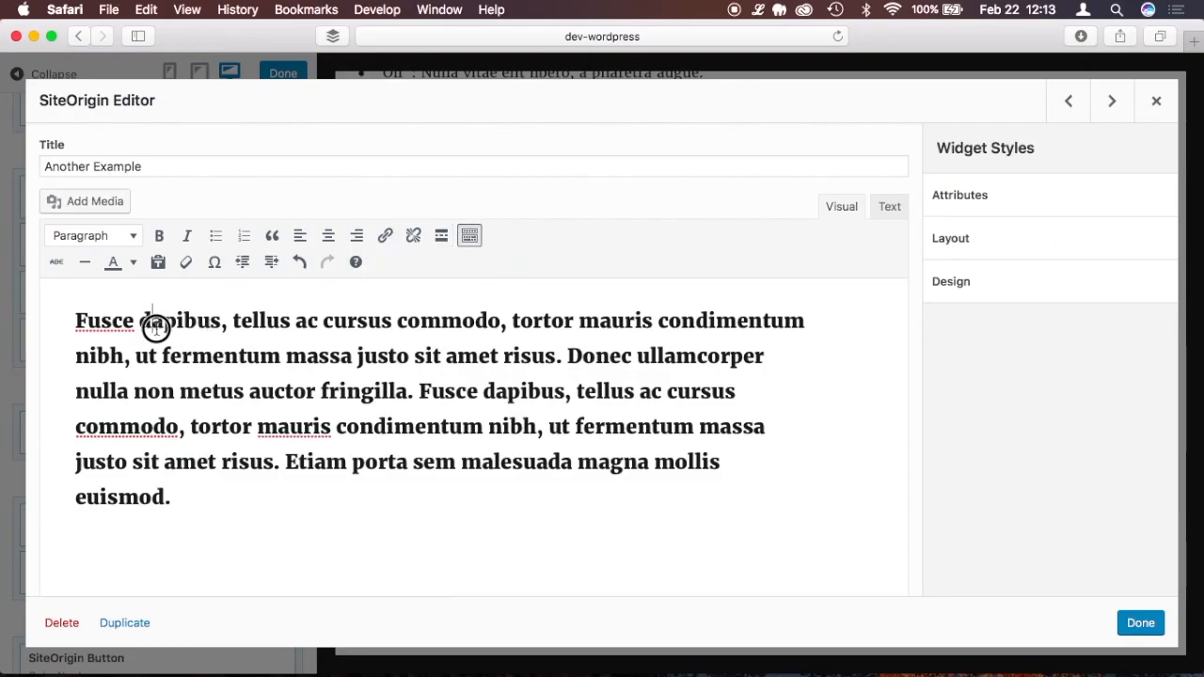
key(super+a)
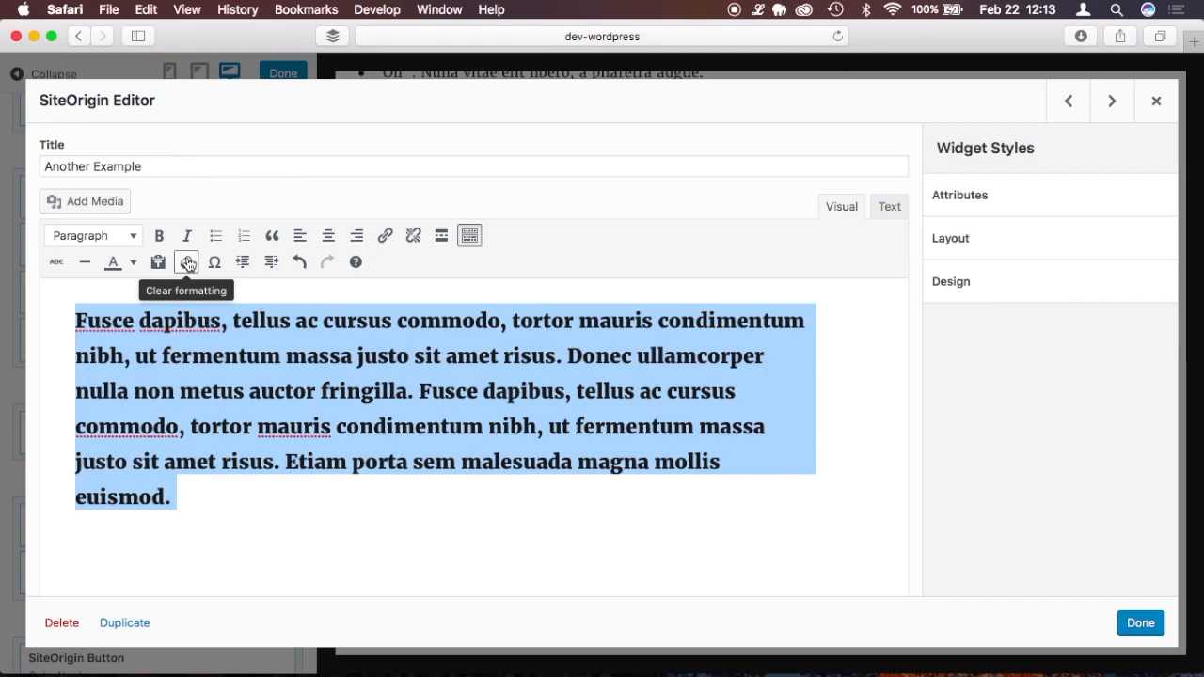
click(187, 263)
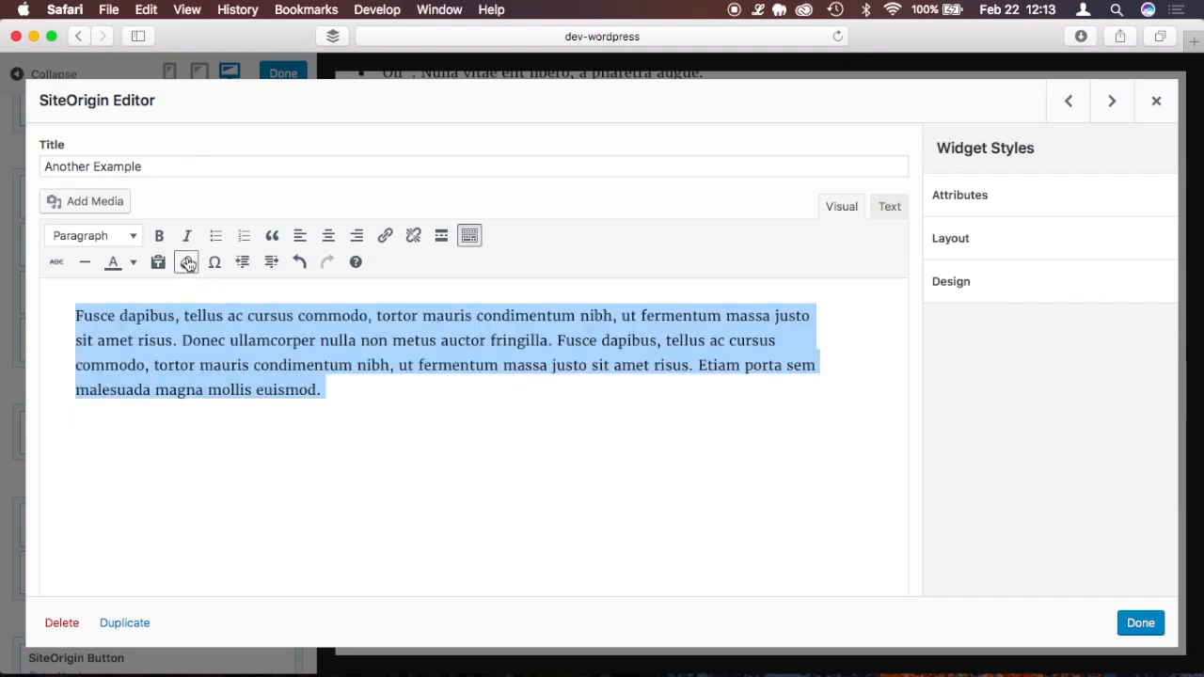
click(336, 386)
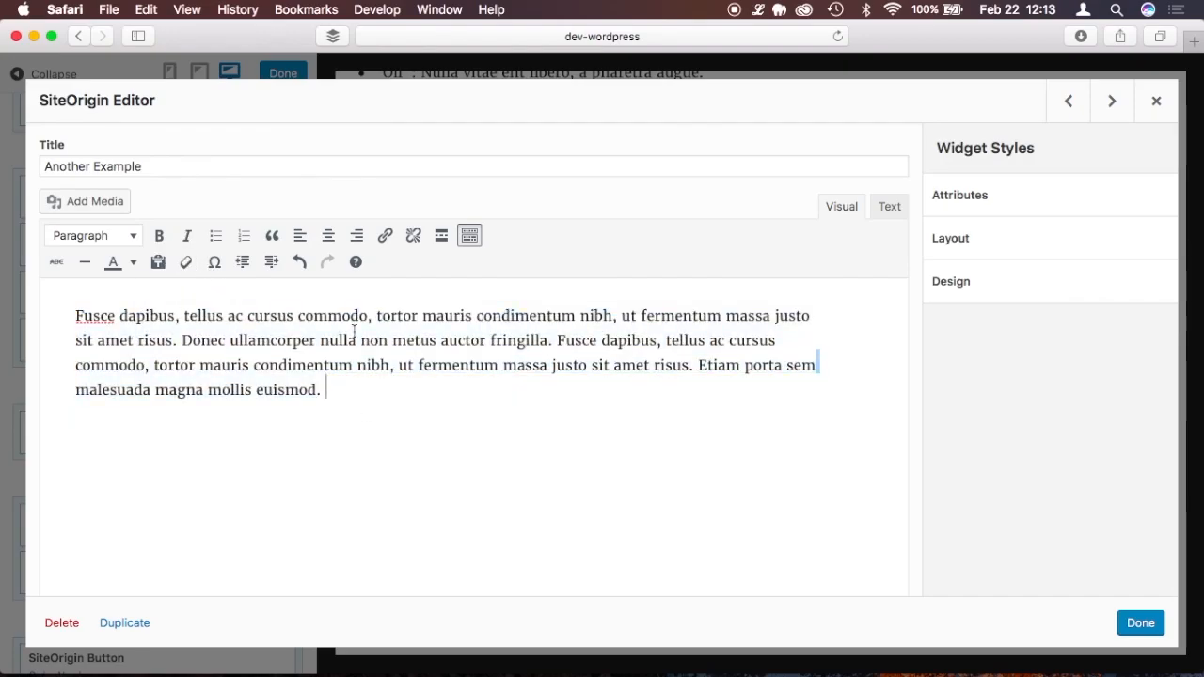
click(1141, 624)
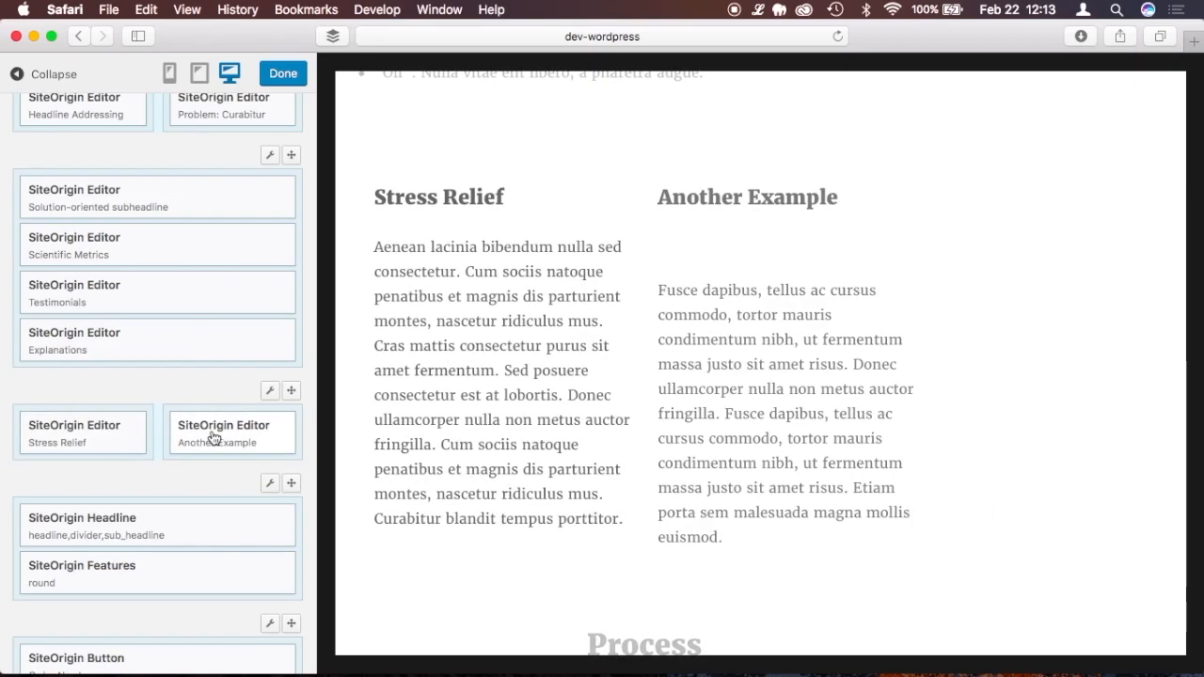
- Reopen the Another Example widget, remove the empty h4 heading and its line from the HTML source, and apply the change
click(185, 416)
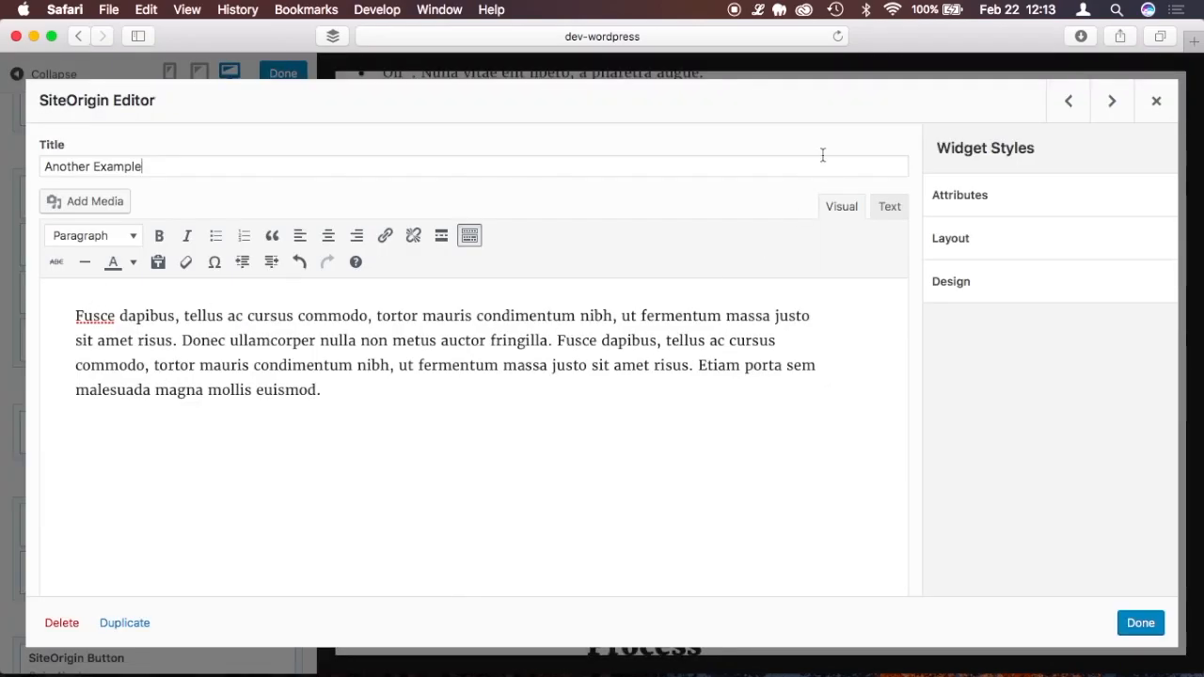
click(890, 208)
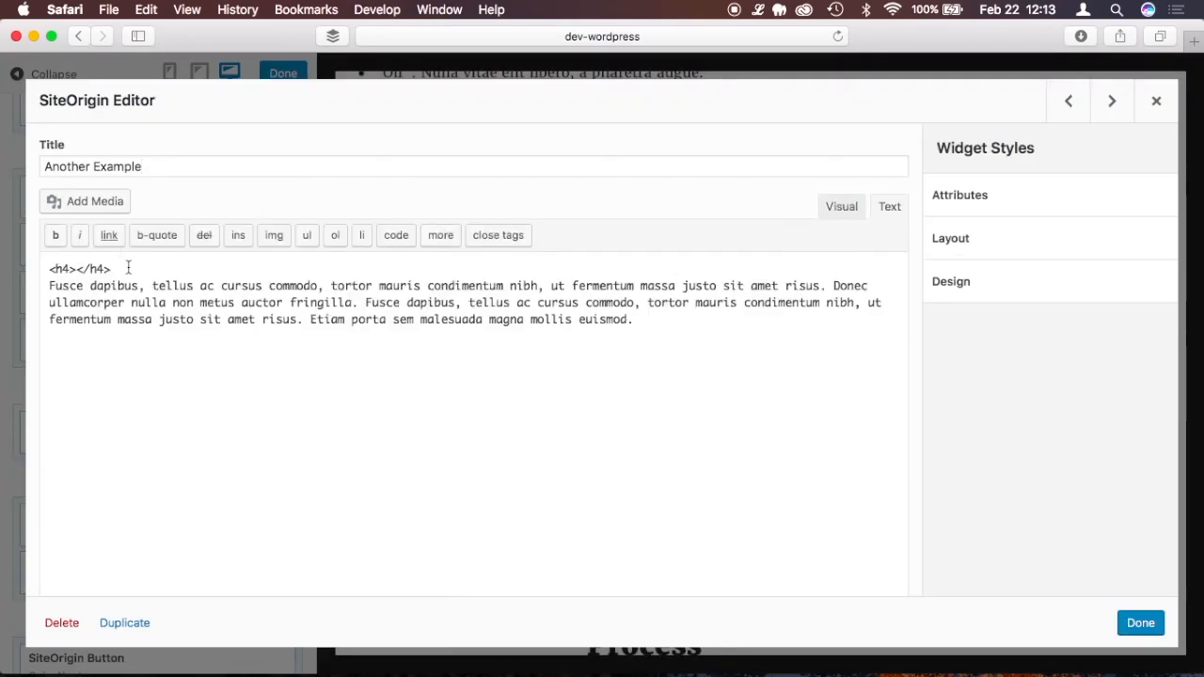
click(844, 206)
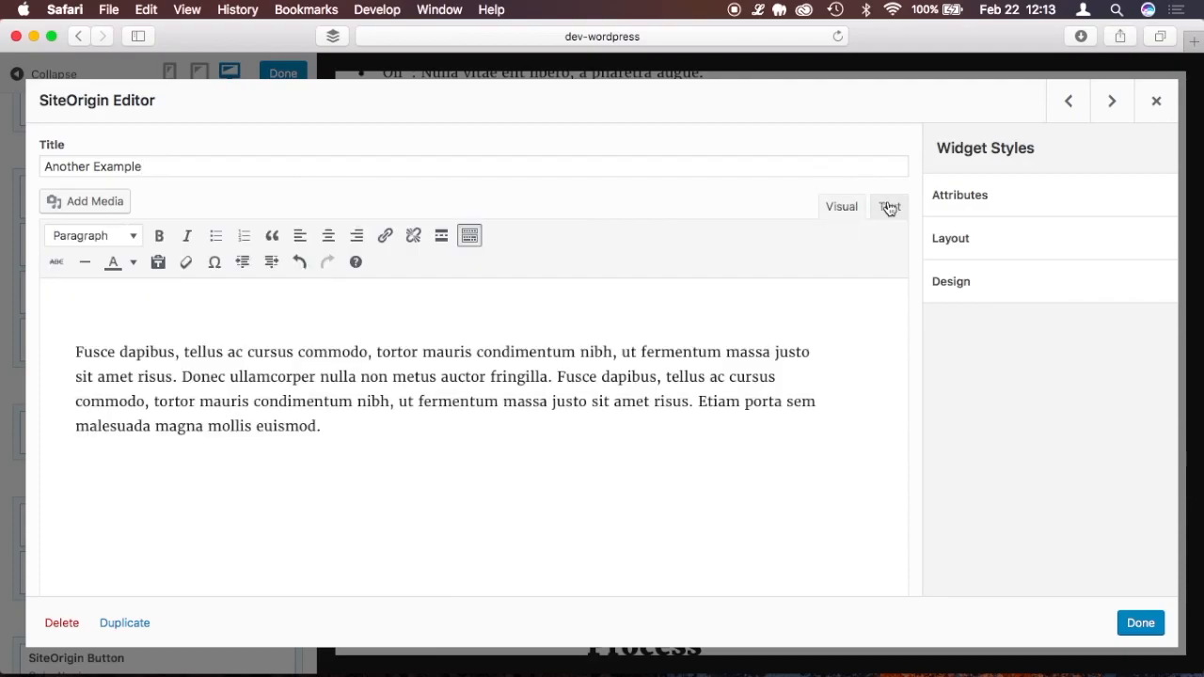
click(889, 208)
click(104, 268)
drag(112, 268, 28, 262)
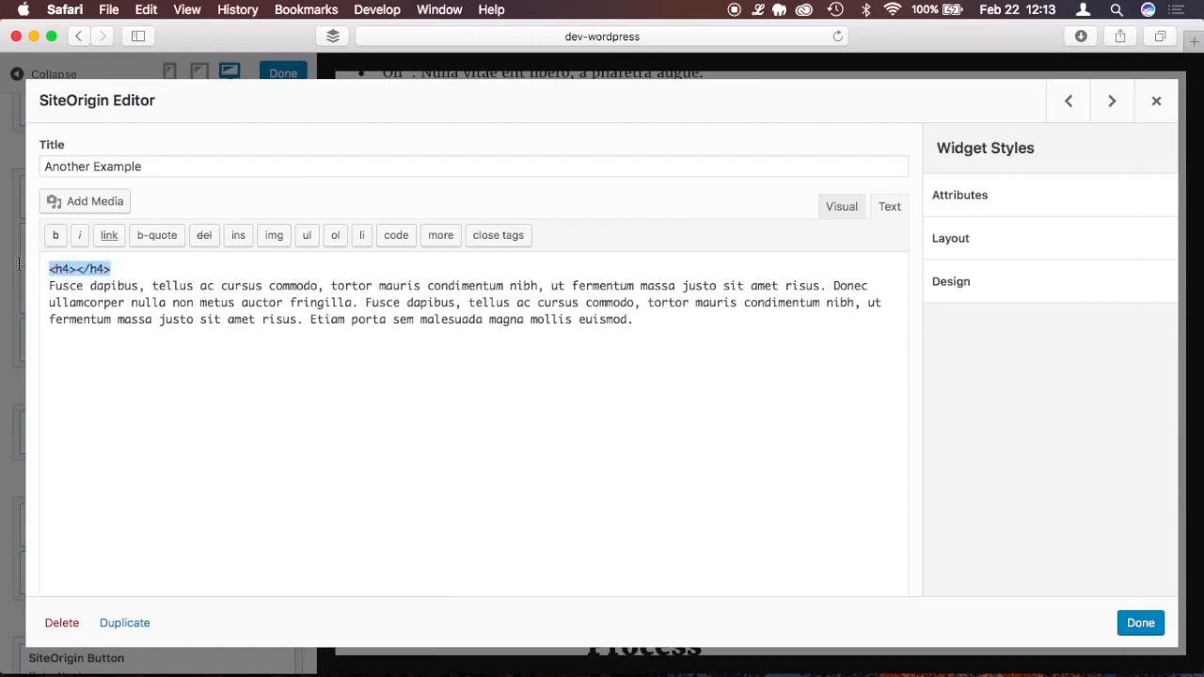
key(BackSpace)
key(BackSpace)
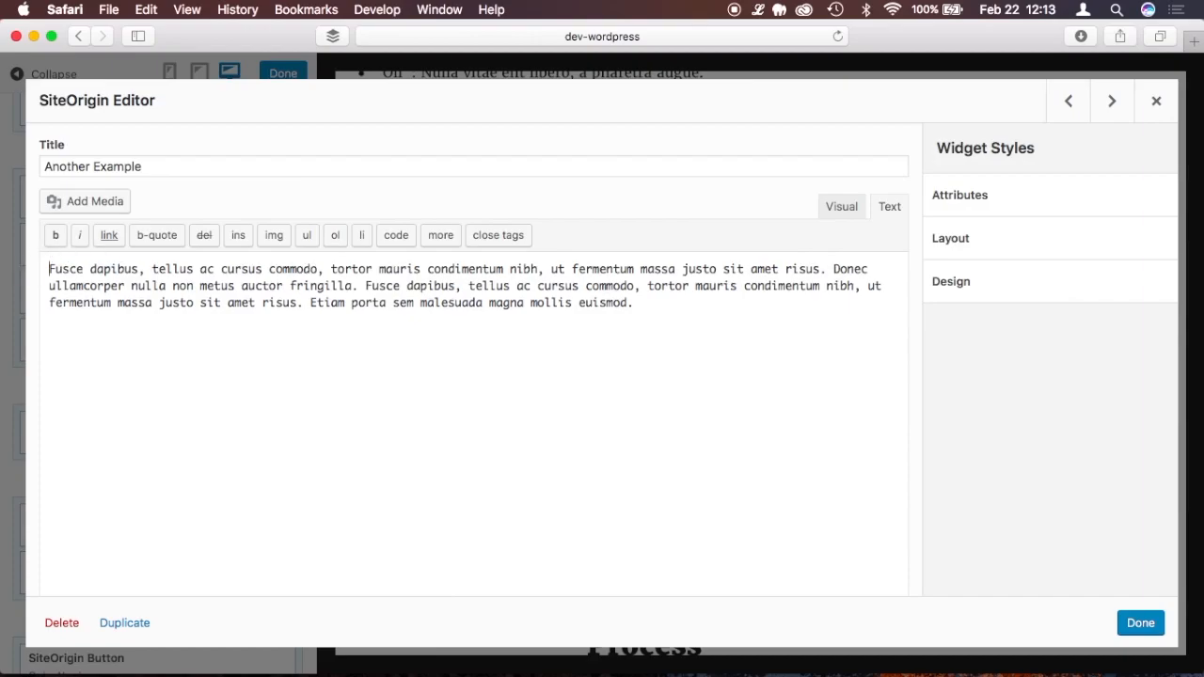
click(857, 215)
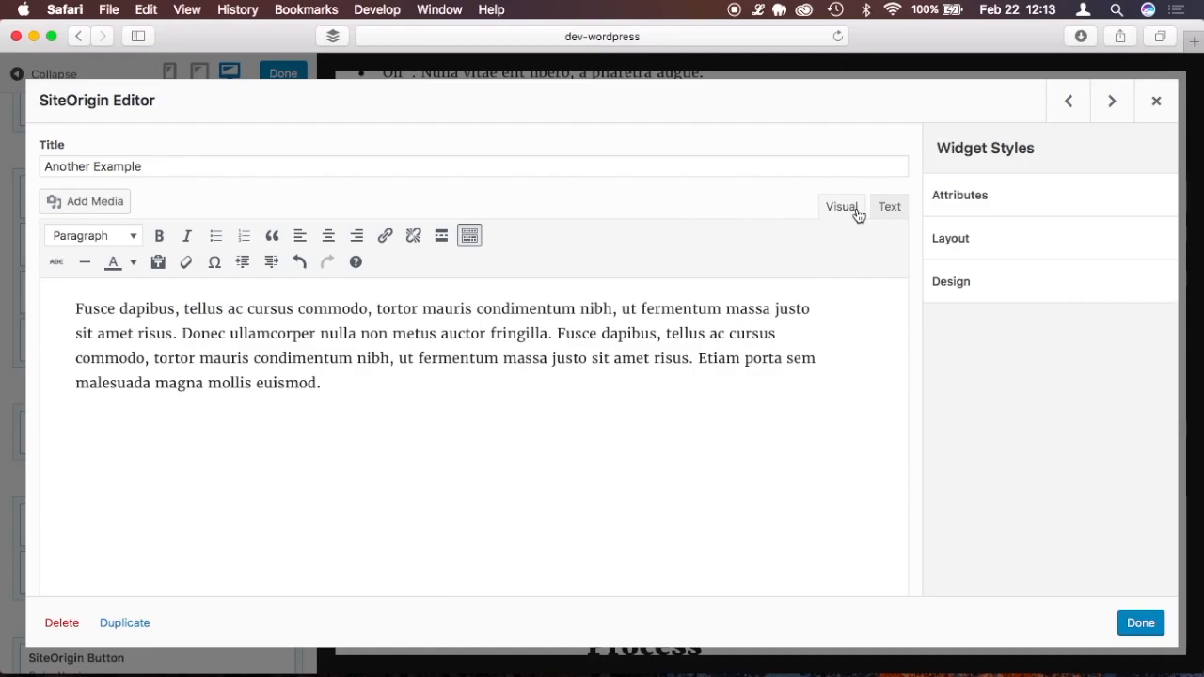
click(1142, 624)
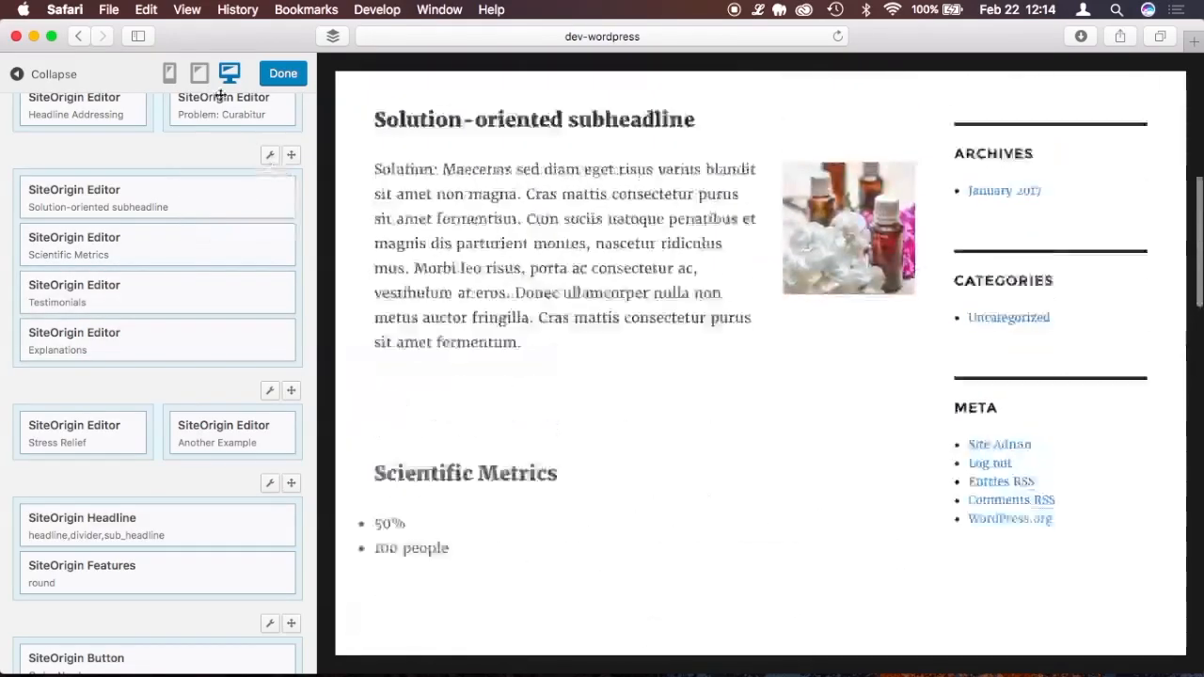
- Add a SiteOrigin Testimonials widget to the page from the list of all available widgets
scroll(188, 141, up, 3)
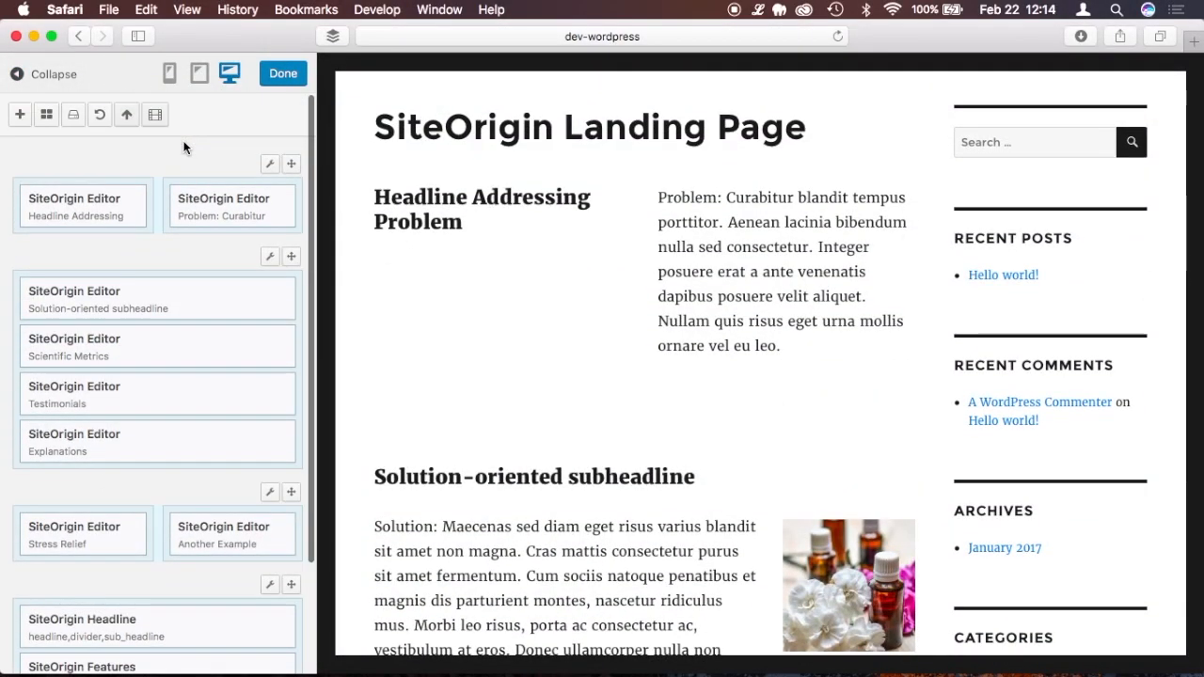
click(20, 117)
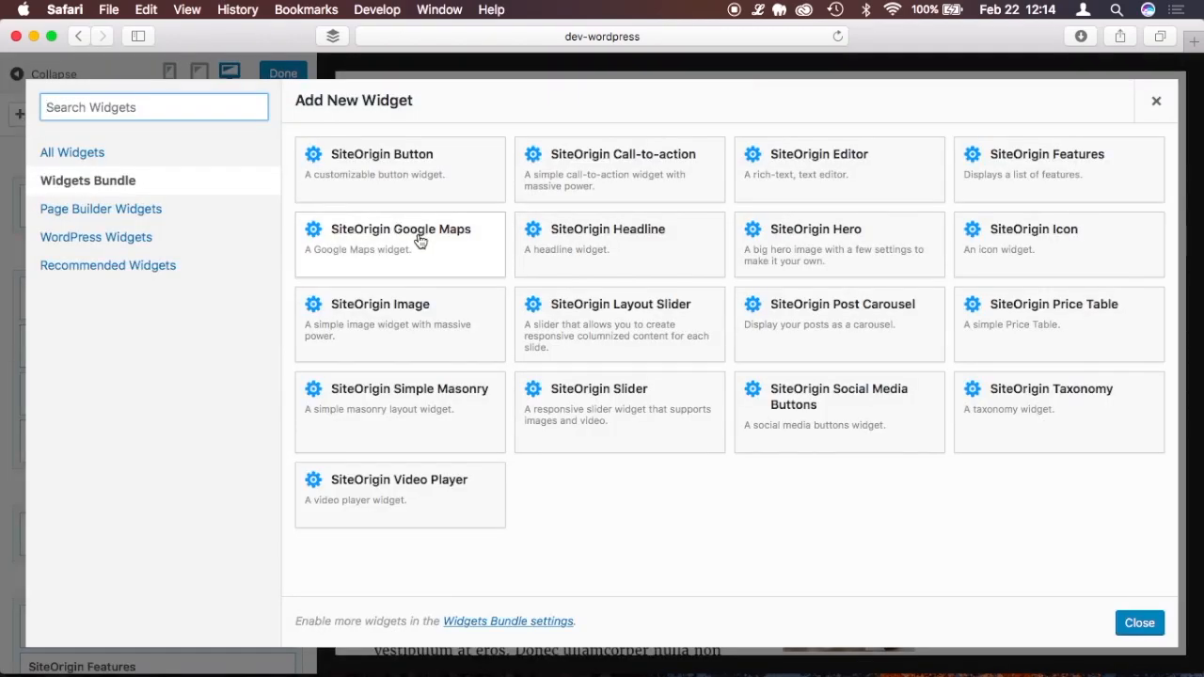
click(118, 156)
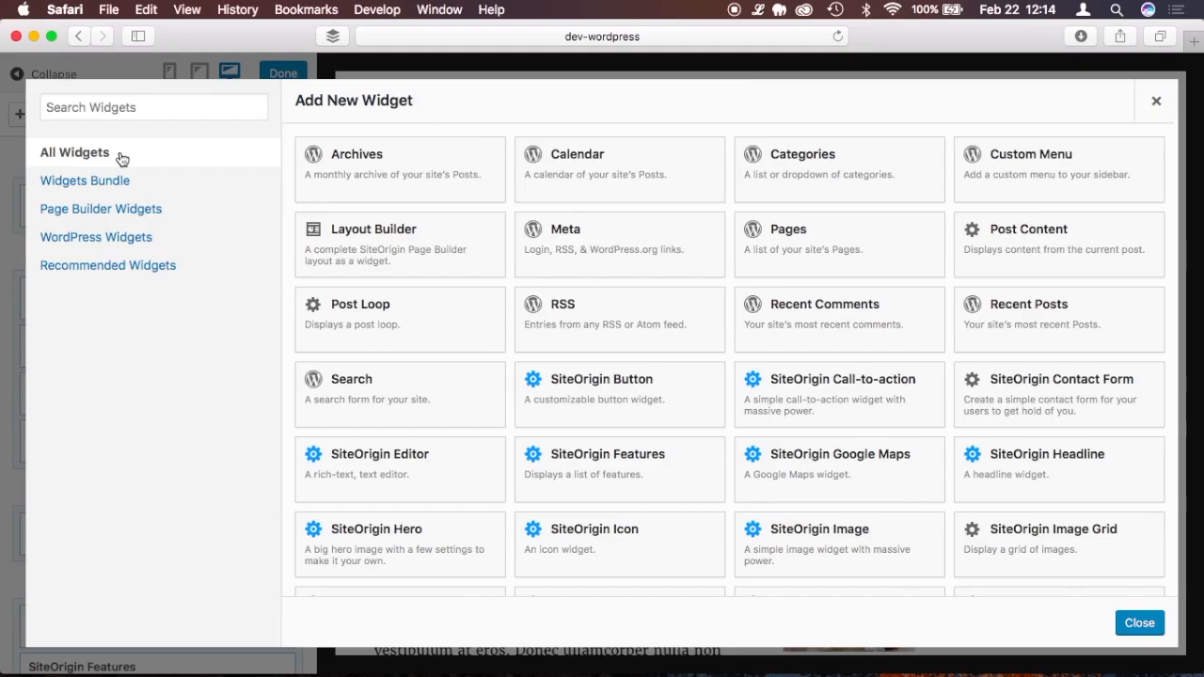
scroll(606, 388, down, 3)
scroll(605, 388, down, 1)
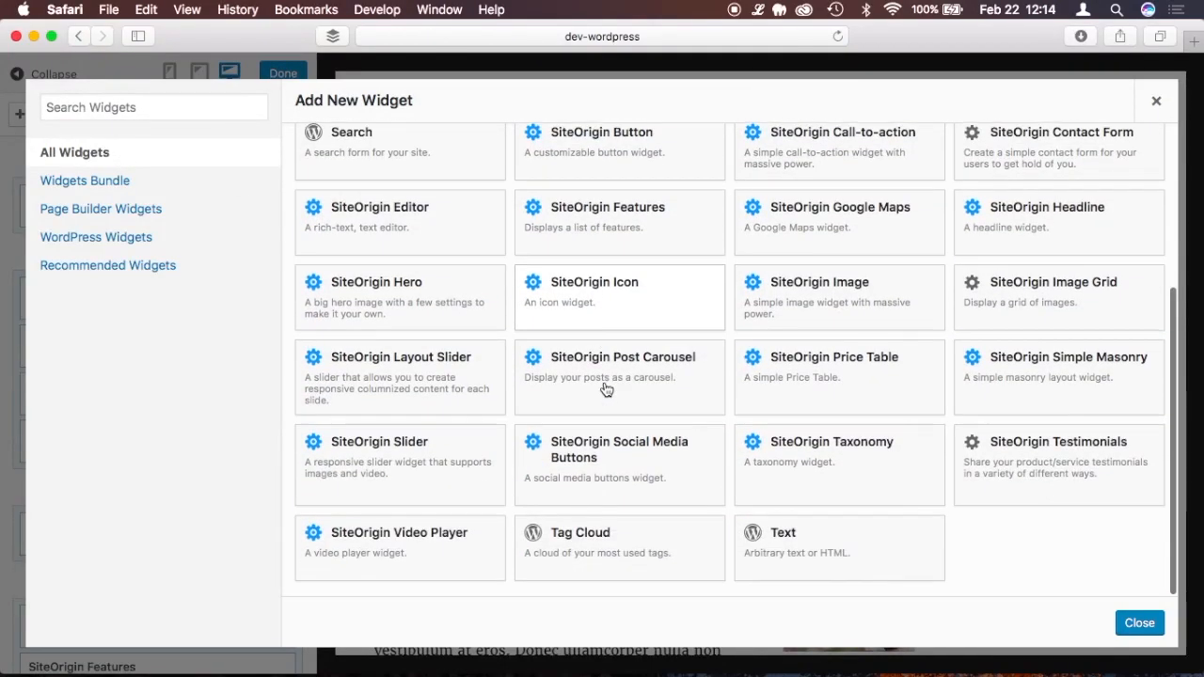
scroll(606, 389, up, 3)
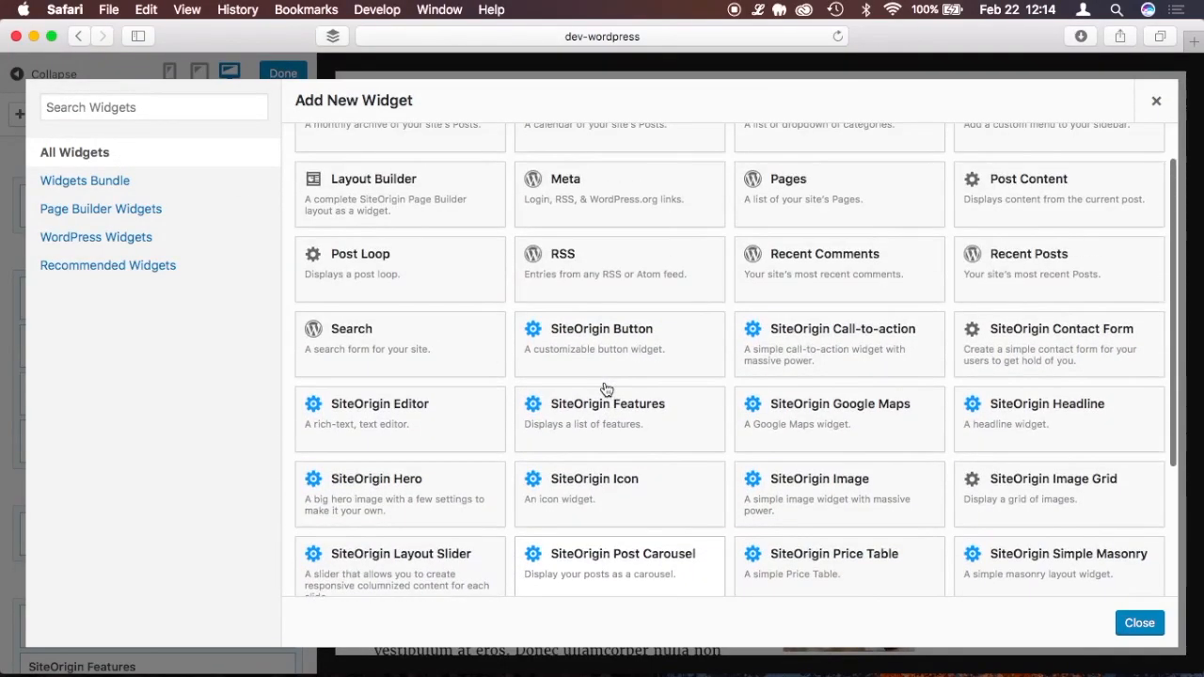
scroll(604, 381, up, 1)
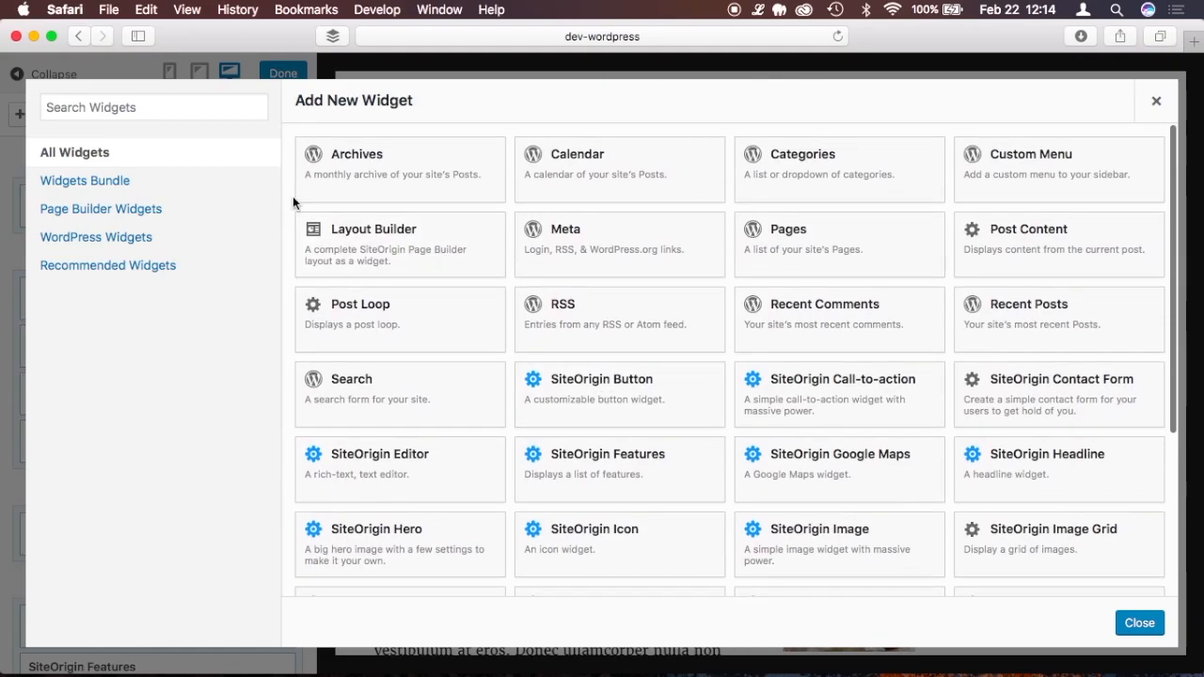
scroll(720, 385, down, 4)
click(1079, 493)
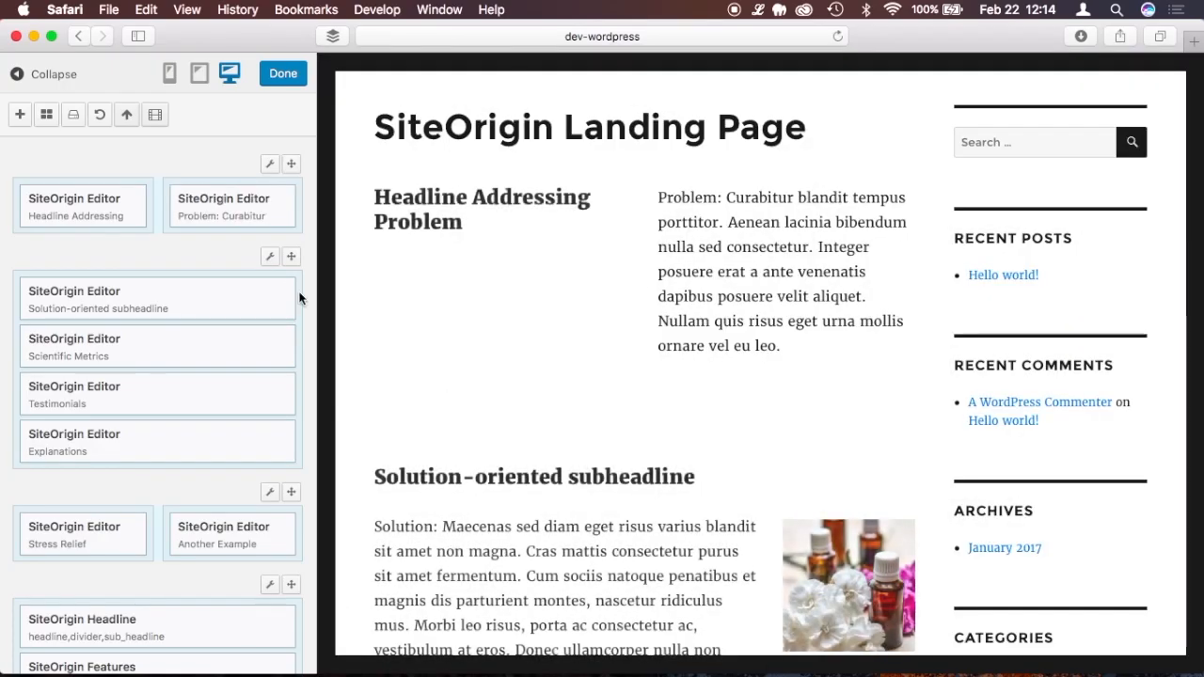
- Move the SiteOrigin Testimonials widget between the Testimonials and Explanations editor widgets
scroll(256, 486, down, 4)
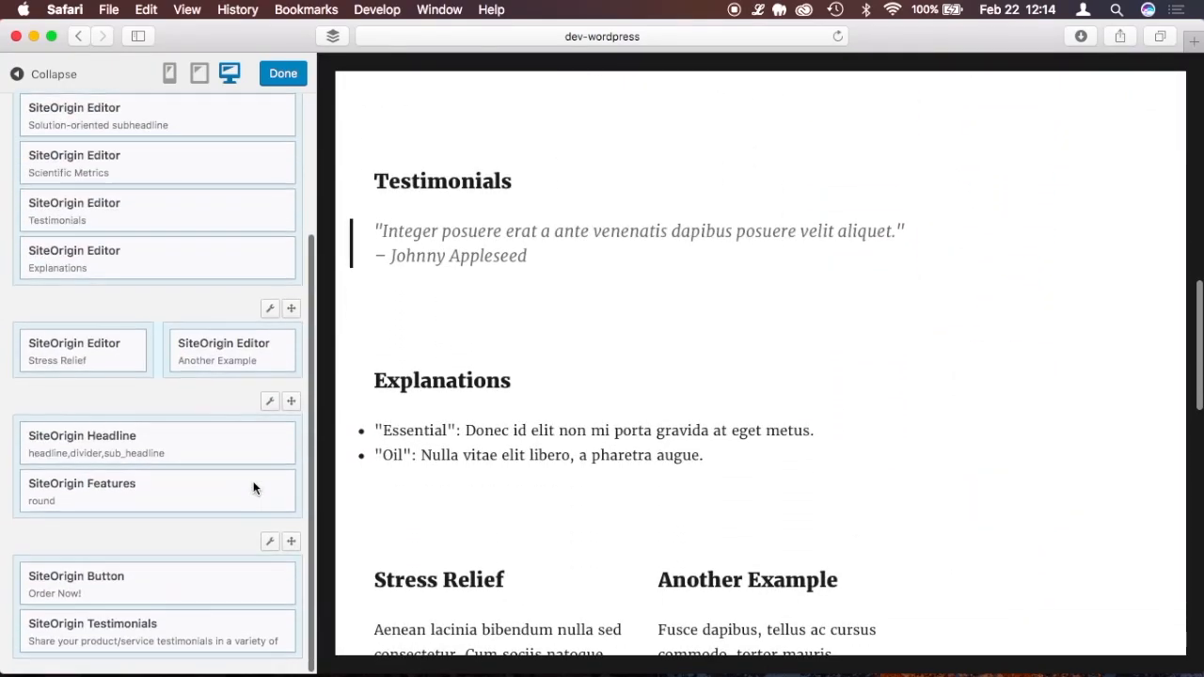
drag(201, 640, 203, 266)
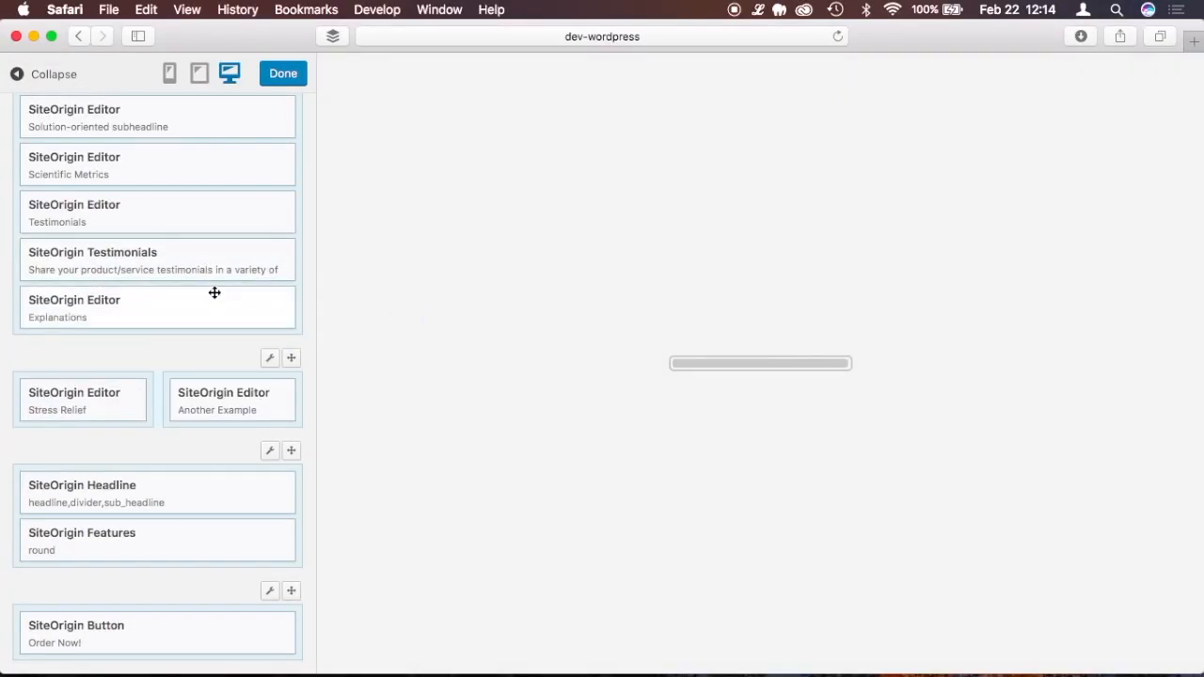
scroll(491, 301, up, 15)
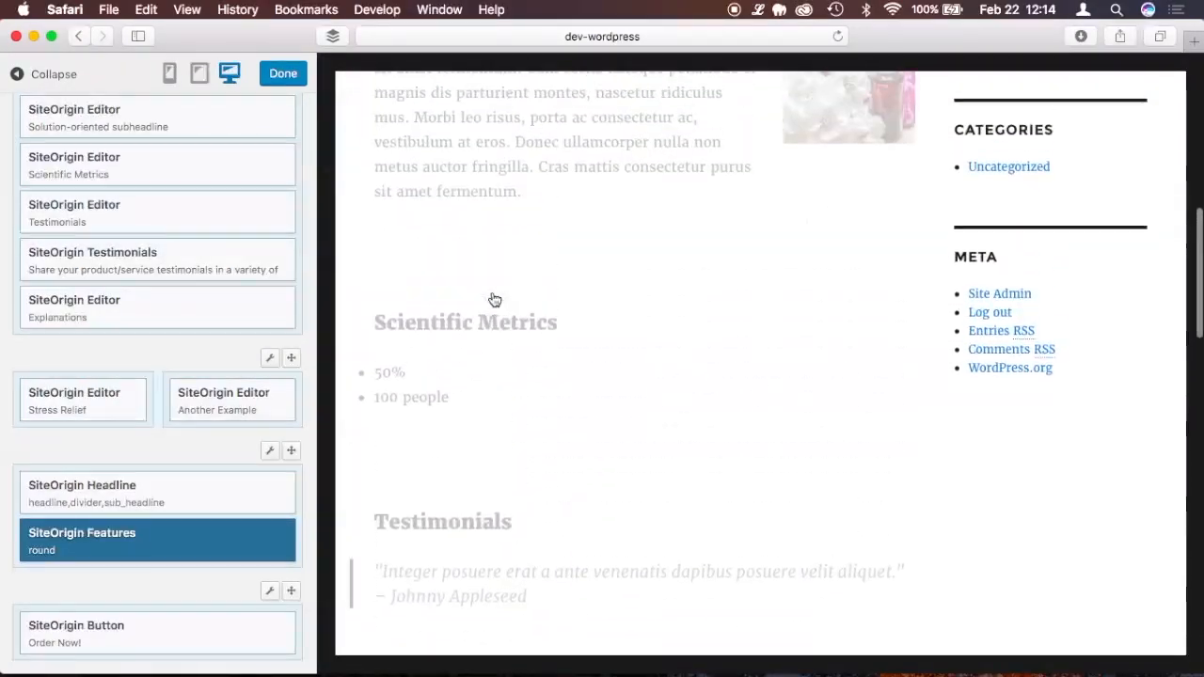
- Open the SiteOrigin Testimonials widget for editing and set its title to "Testimonials"
click(66, 258)
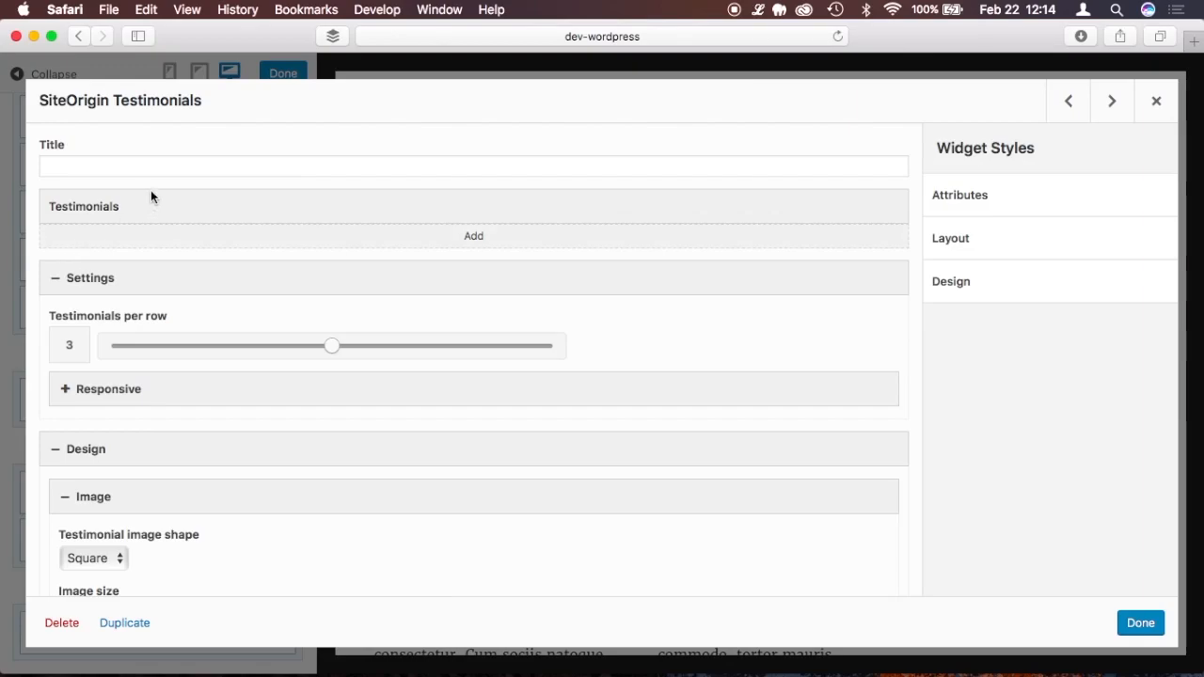
click(138, 165)
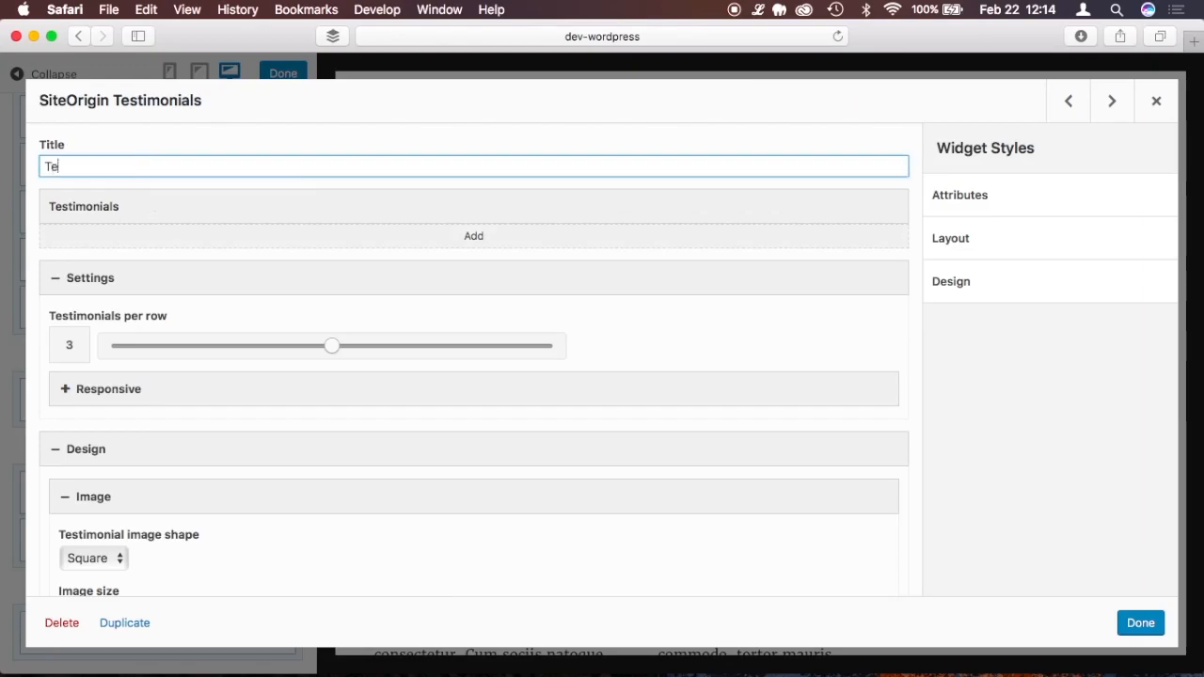
text(Testimonials)
- Add a first testimonial entry, enter the author's first name and set the location to Sacramento
click(473, 235)
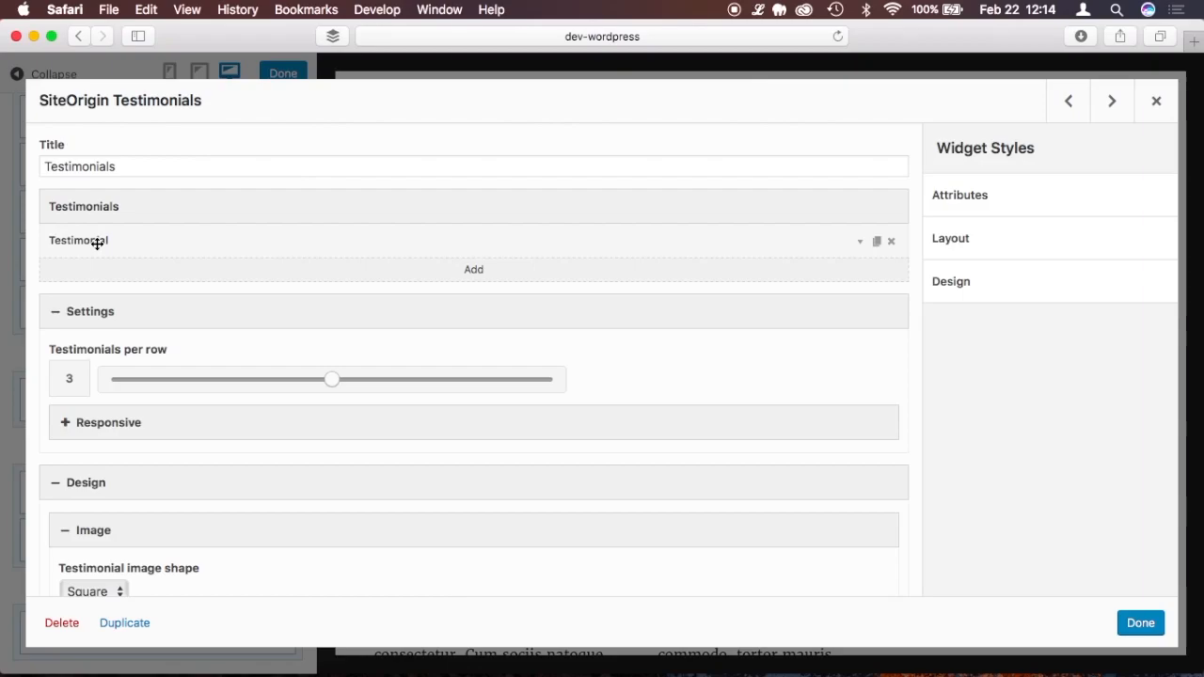
click(81, 239)
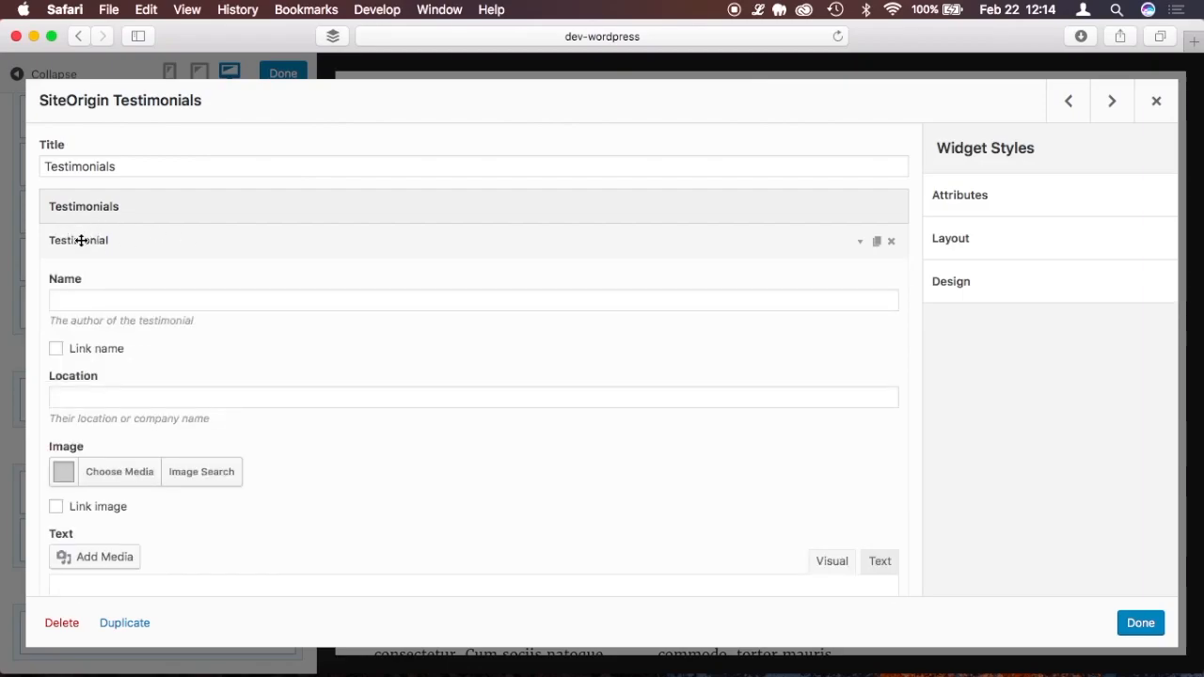
click(164, 300)
text(Johnny)
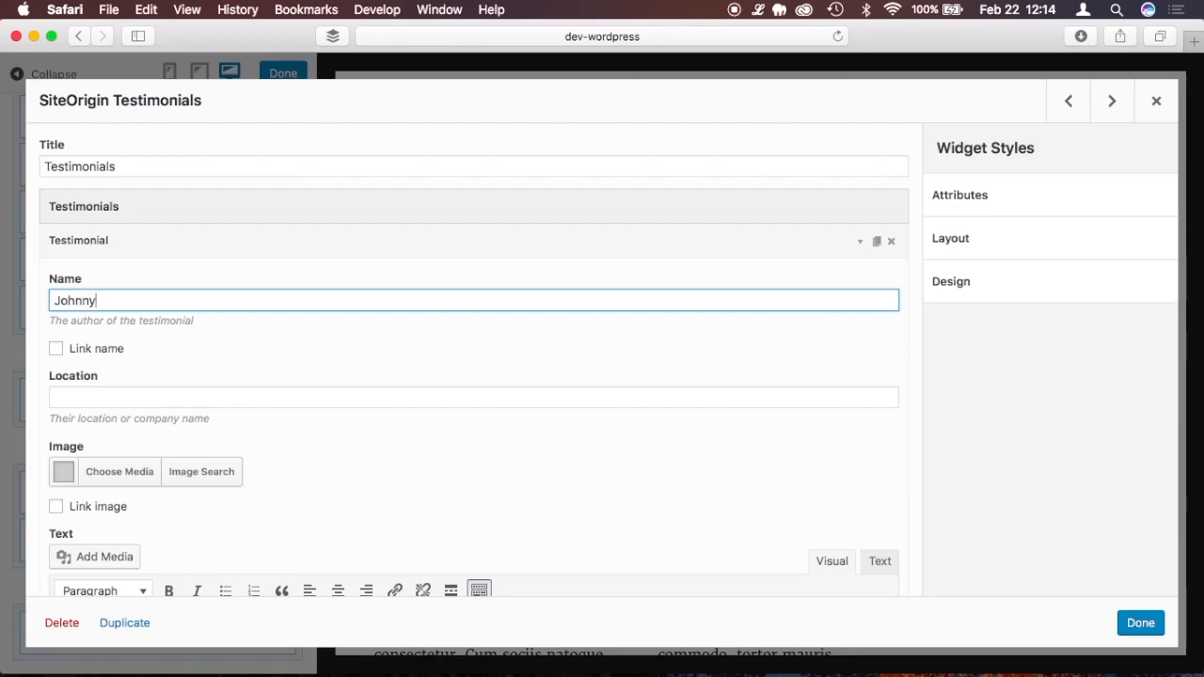
click(162, 393)
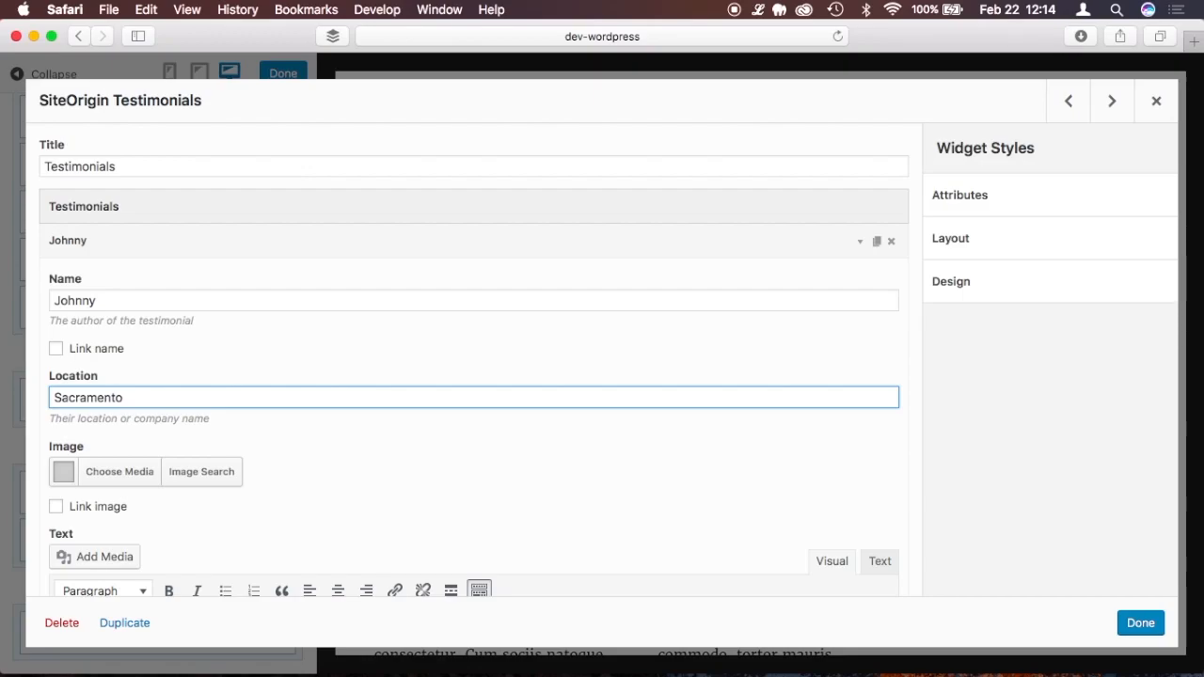
- Paste one generated placeholder paragraph as the first testimonial's text and delete everything from "Aenean eu leo quam" onward
scroll(319, 444, down, 5)
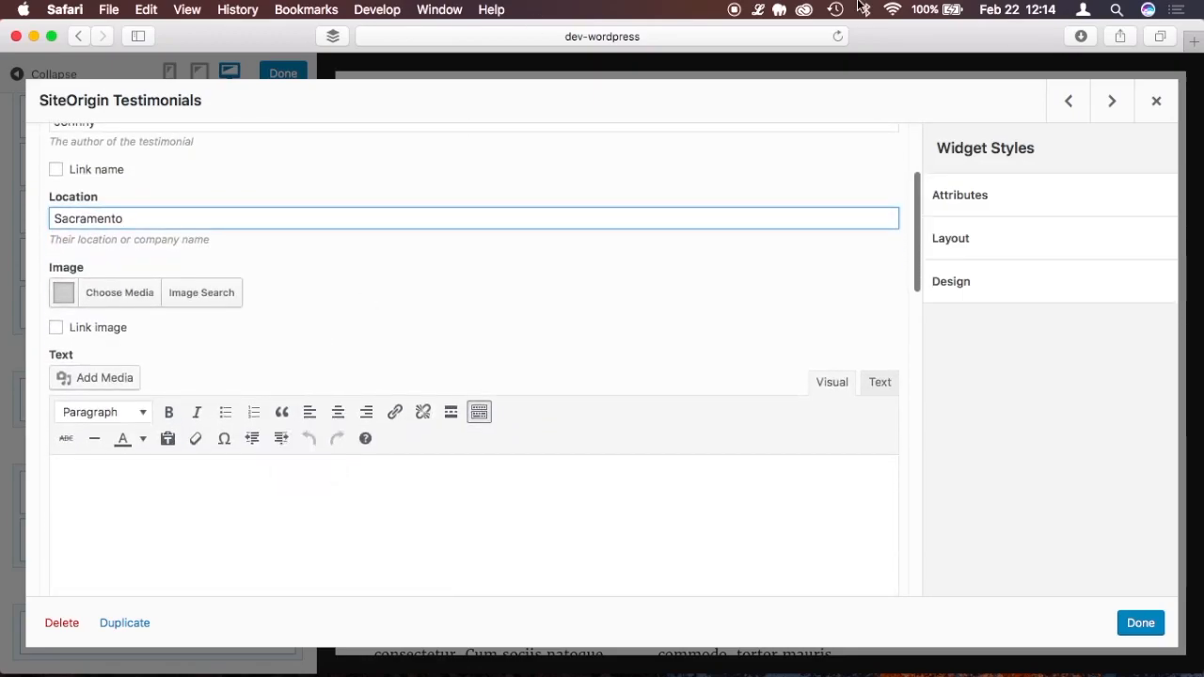
click(764, 9)
click(792, 117)
click(260, 478)
text(Donec sed odio dui. Cras justo odio, dapibus ac facilisis in, egestas eget quam. Aenean eu leo quam. Pellentesque ornare sem lacinia quam venenatis vestibulum. Nullam quis risus eget urna mollis ornare vel eu leo. Nullam quis risus eget urna mollis ornare vel eu leo. Donec id elit non mi porta gravida at eget metus. Maecenas sed diam eget risus varius blandit sit amet non magna.)
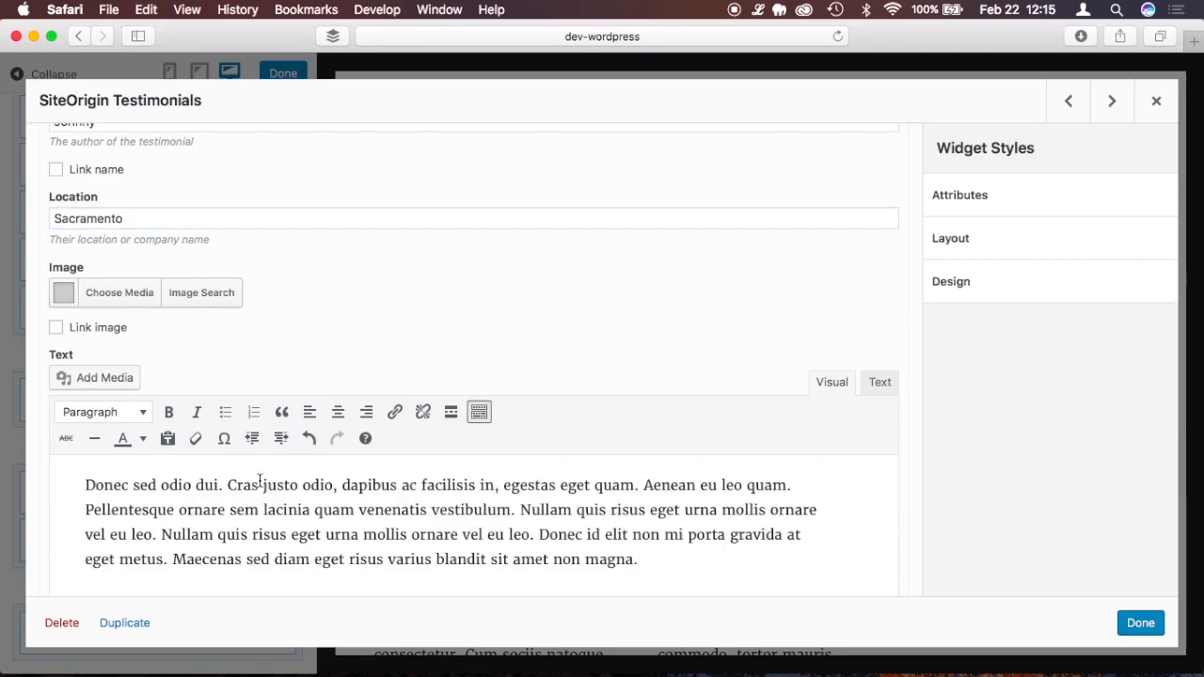
shift+click(643, 484)
key(BackSpace)
- Add a second testimonial entry, enter the author's first name and set the location to Sacramento
scroll(643, 484, down, 3)
scroll(480, 357, down, 4)
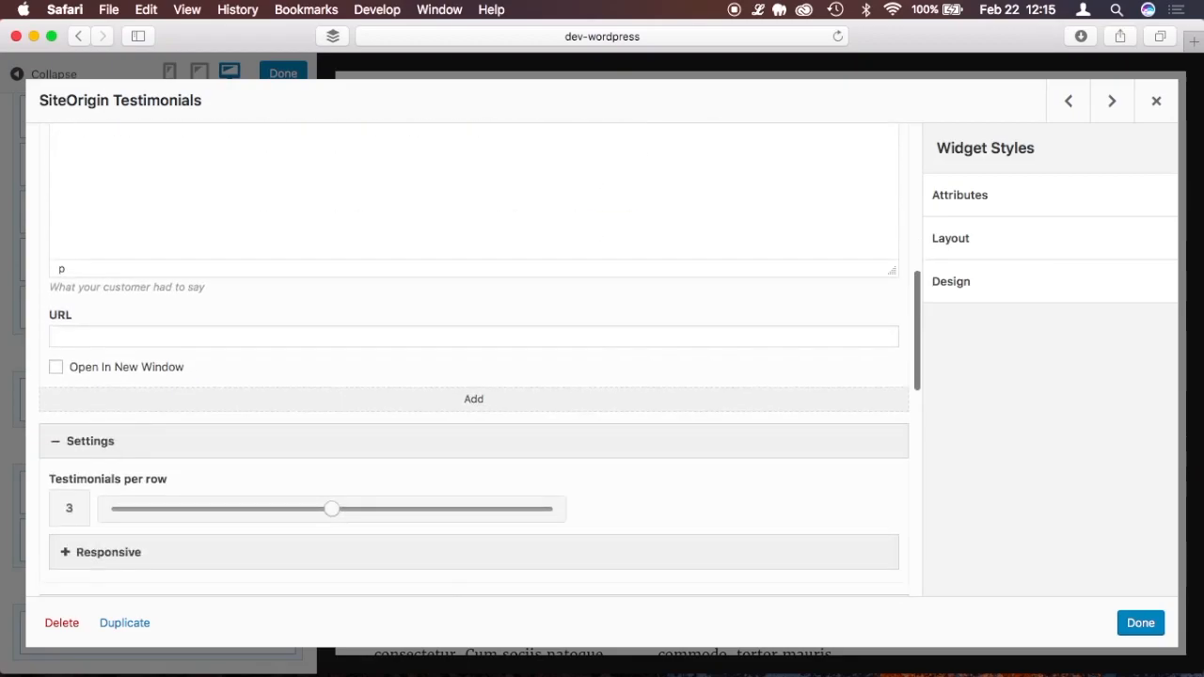
click(482, 414)
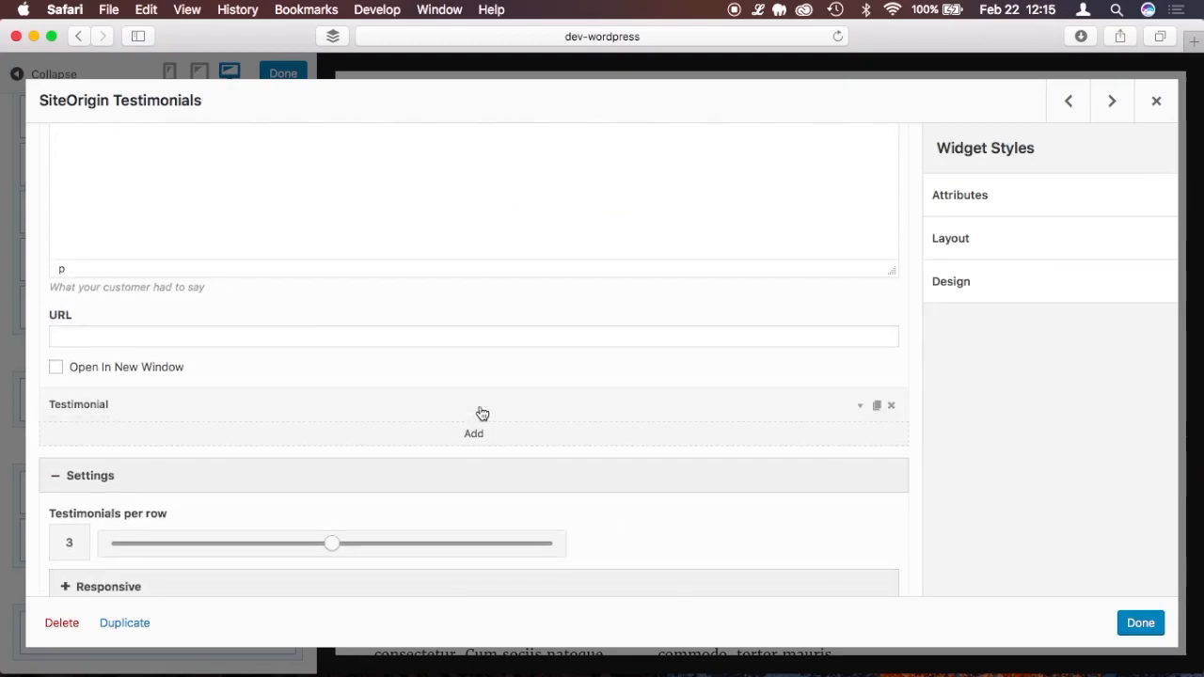
click(112, 410)
click(185, 467)
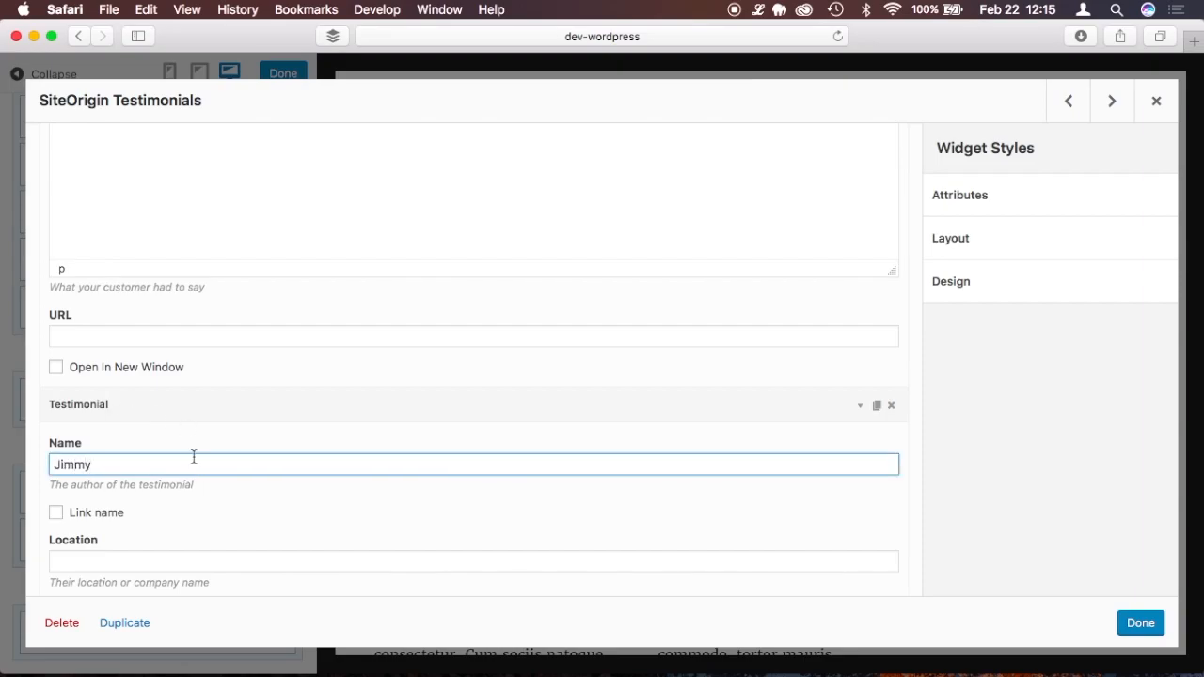
scroll(193, 457, down, 3)
click(138, 389)
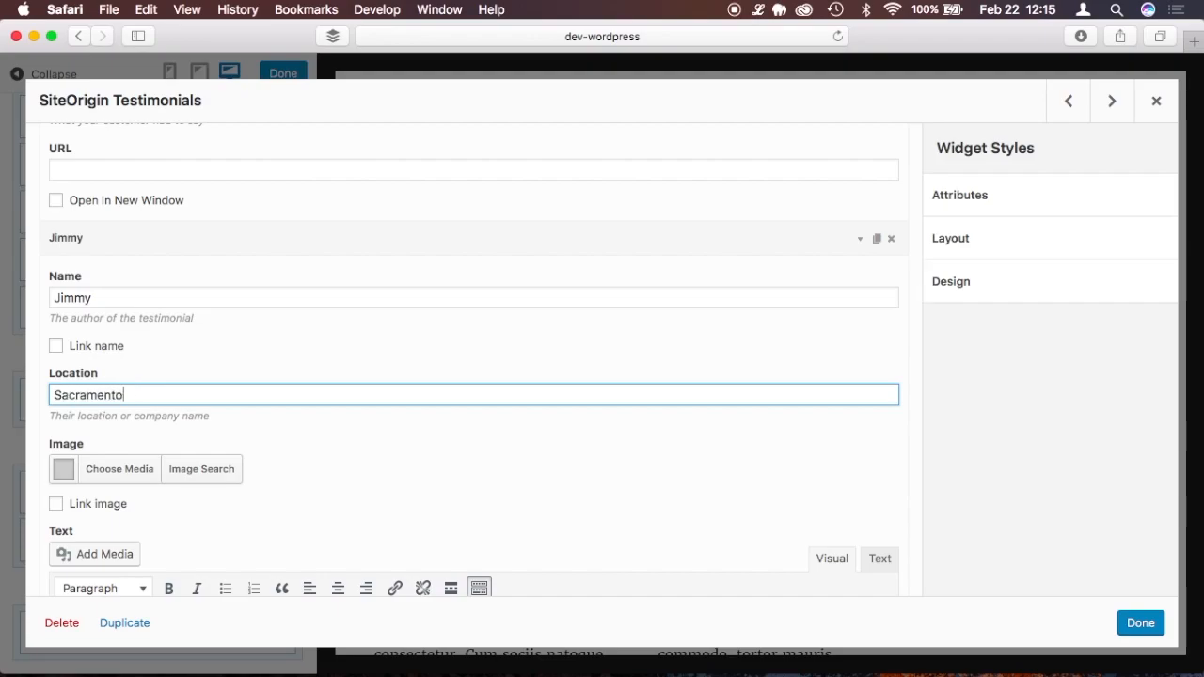
- Copy one sentence from the placeholder text generator and paste it as the second testimonial's text
scroll(338, 414, down, 3)
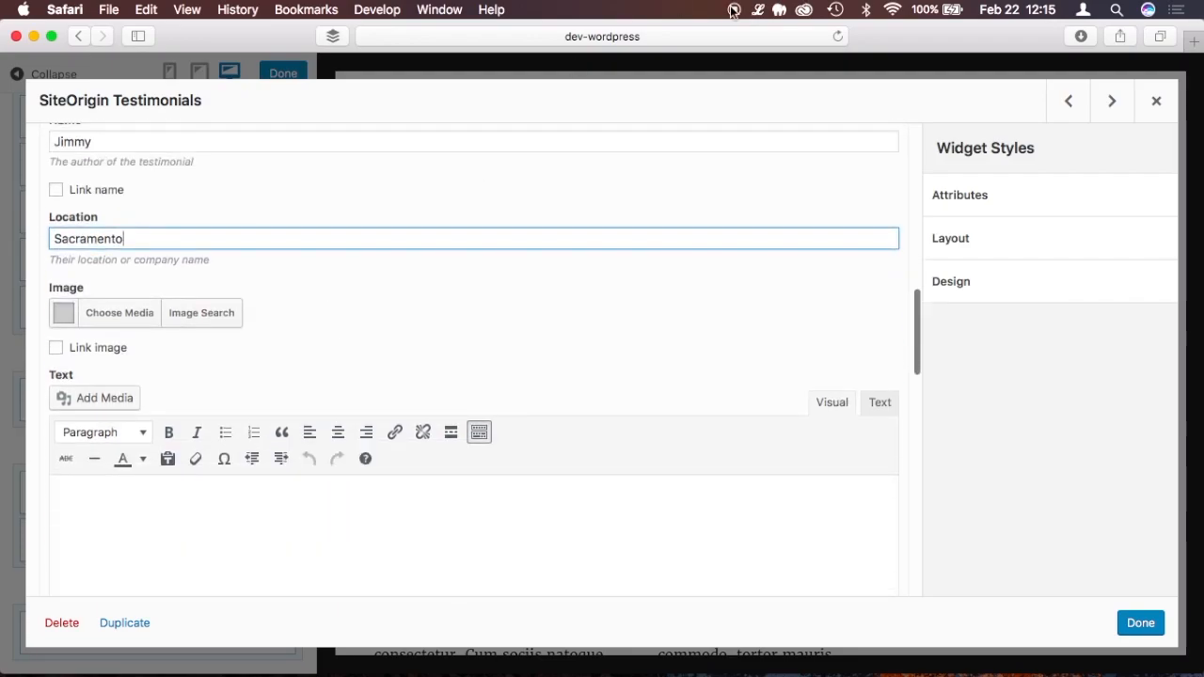
click(764, 11)
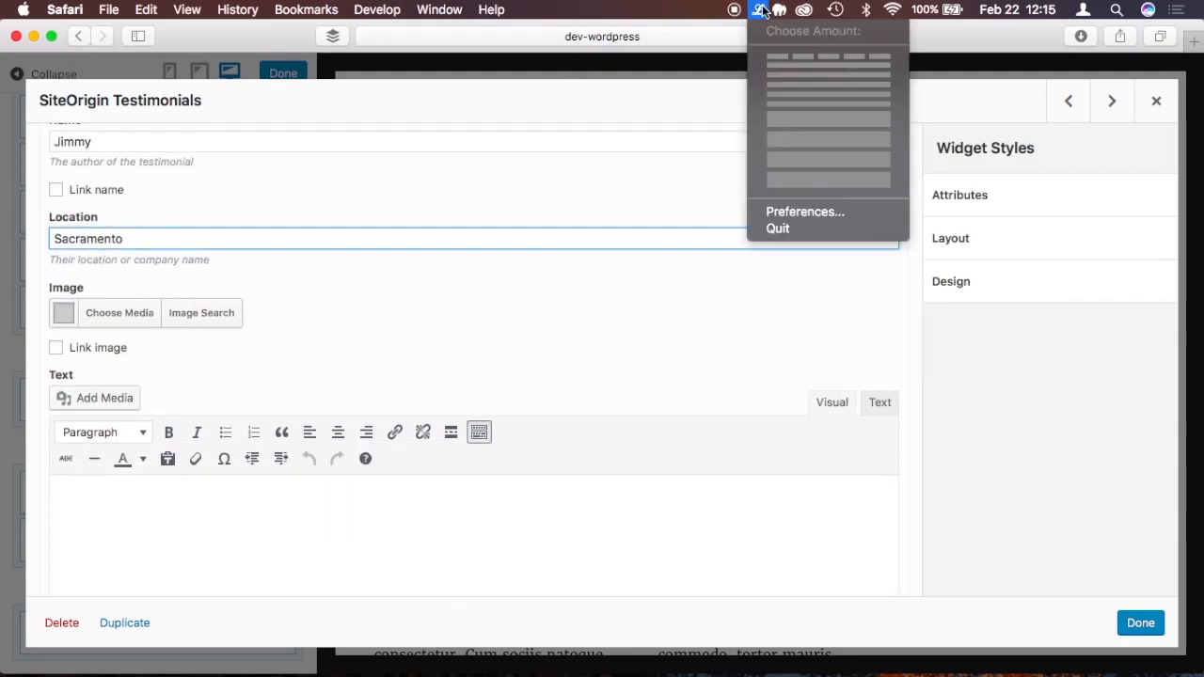
click(773, 64)
click(363, 560)
text(Donec ullamcorper nulla non metus auctor fringilla.)
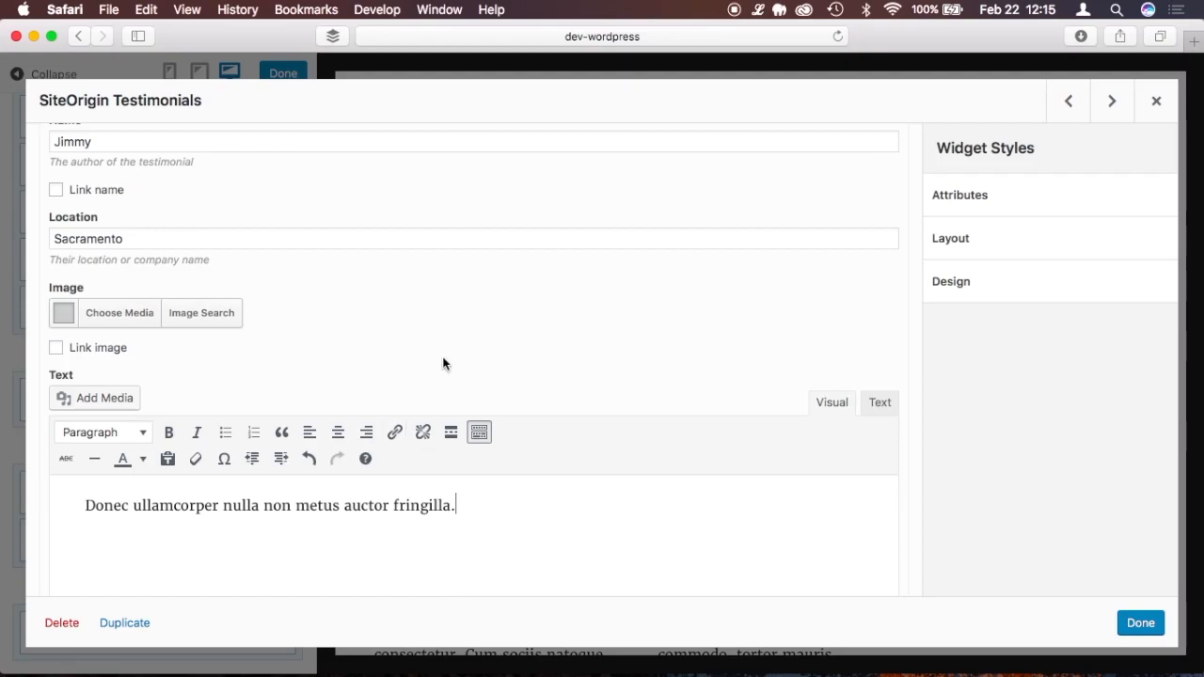
- Add a third testimonial entry, enter the author's name and set the location to "Double Dragon, NY"
scroll(443, 363, down, 5)
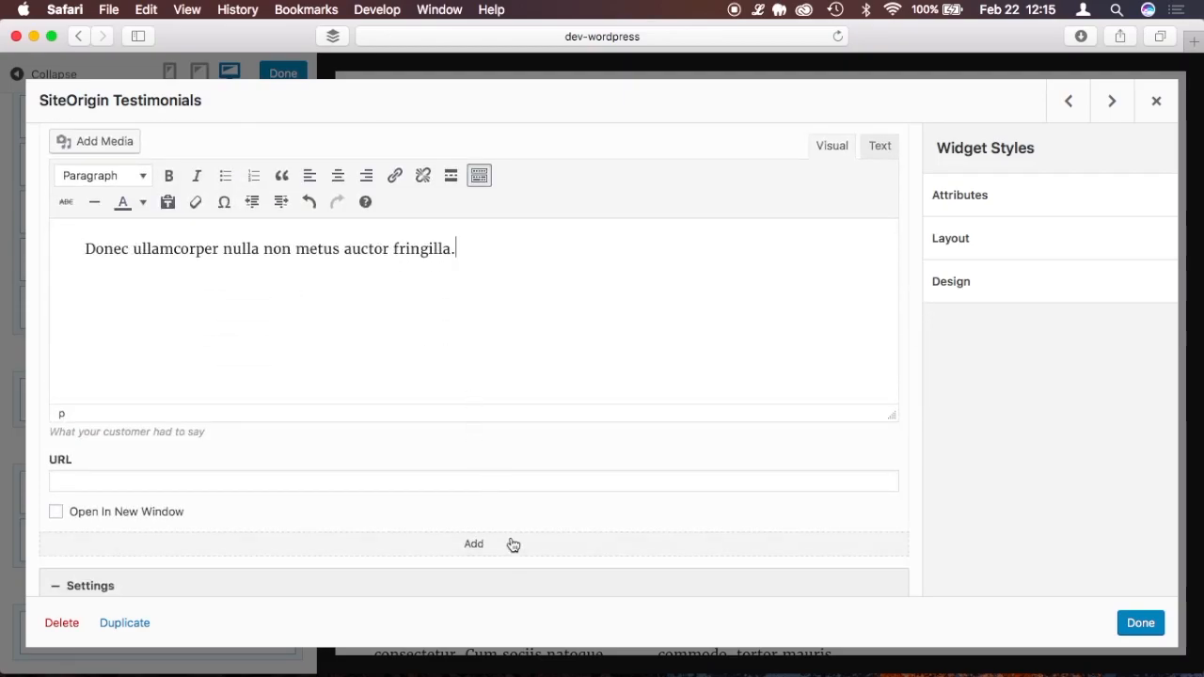
click(475, 544)
scroll(460, 523, down, 4)
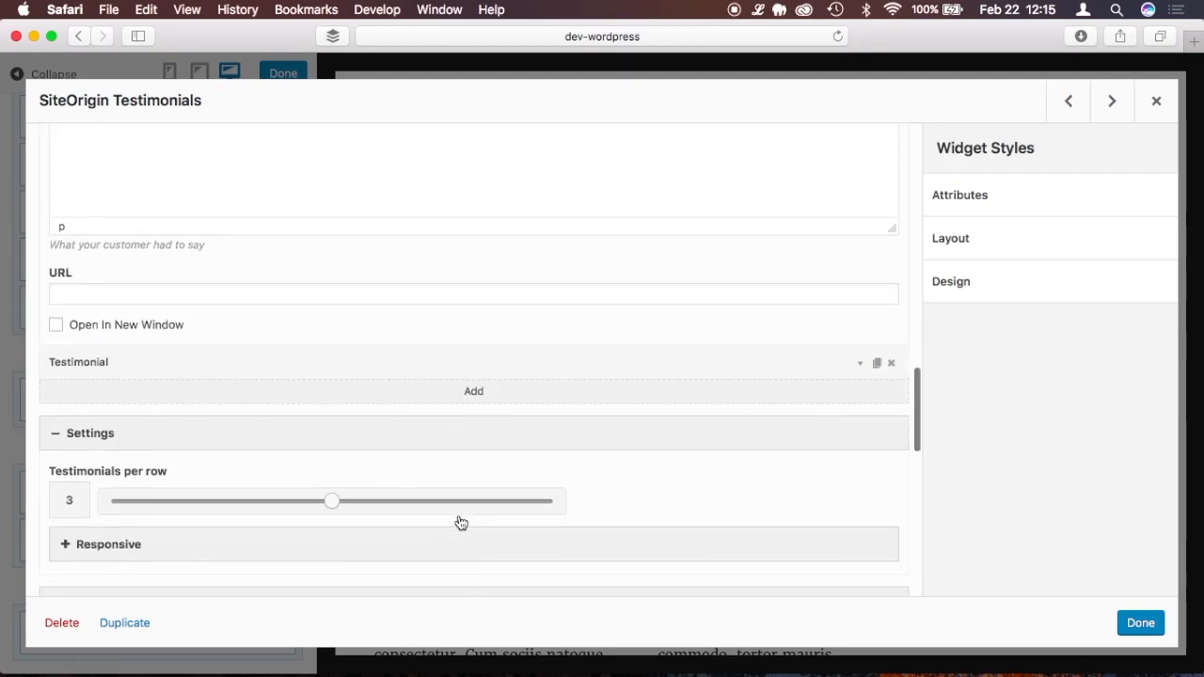
click(687, 364)
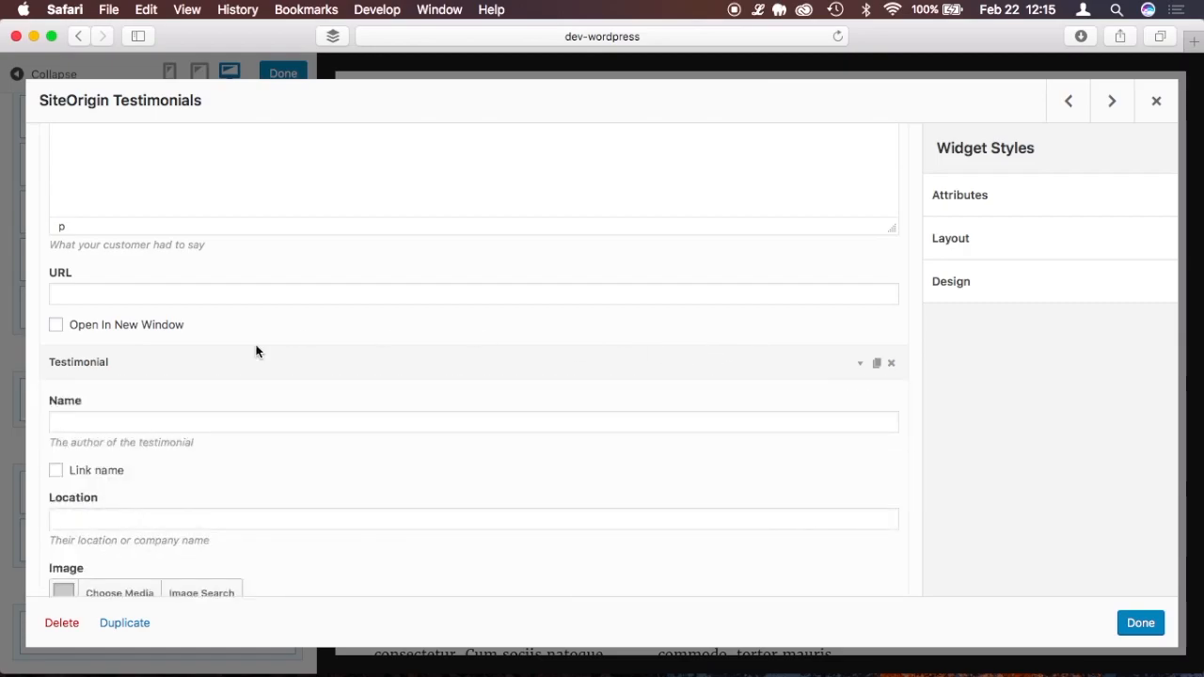
click(150, 421)
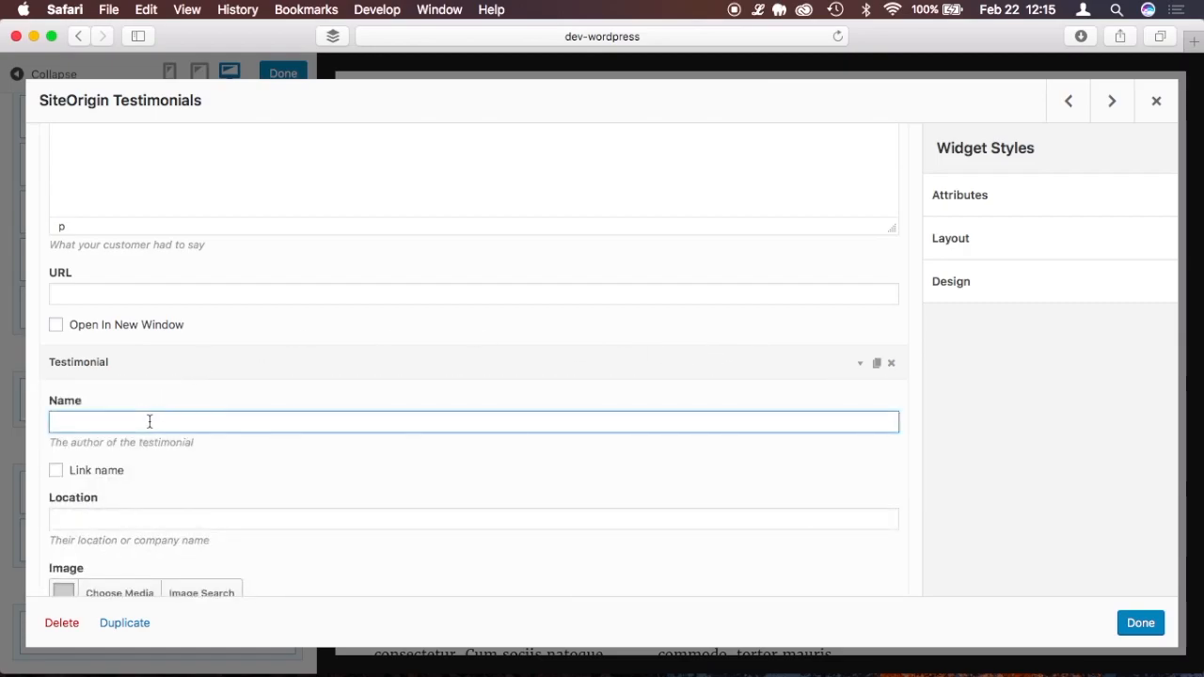
click(128, 518)
- Copy a single placeholder sentence and paste it as the third testimonial's text
scroll(207, 484, down, 4)
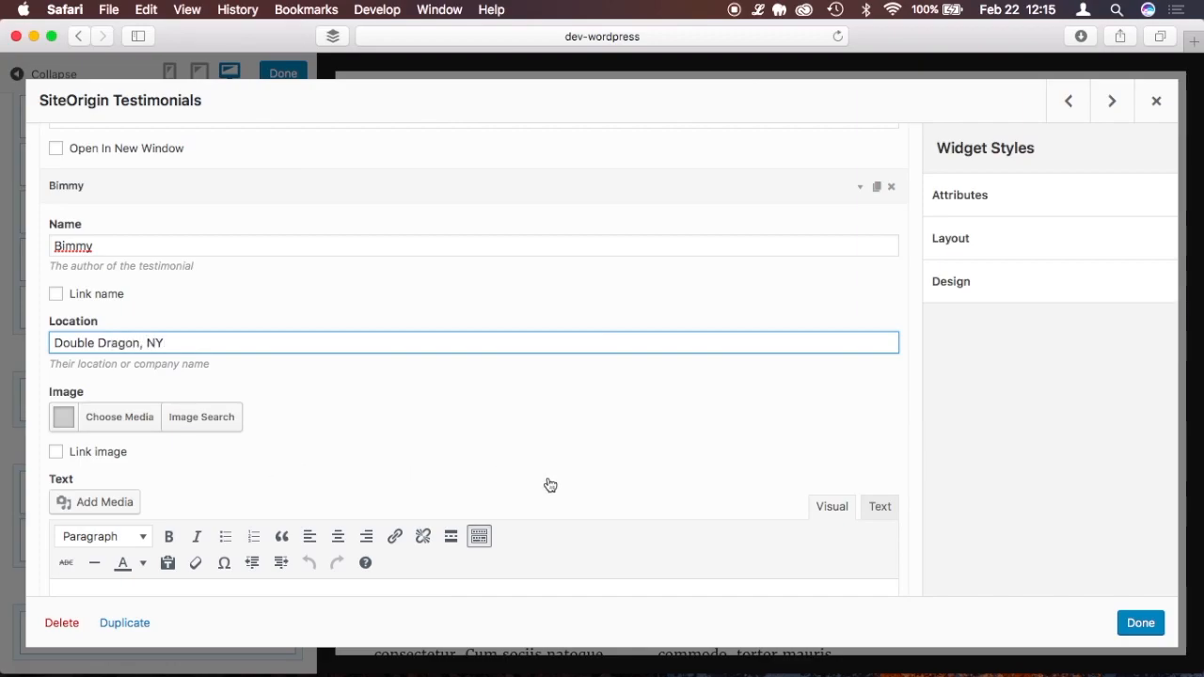
scroll(548, 483, down, 3)
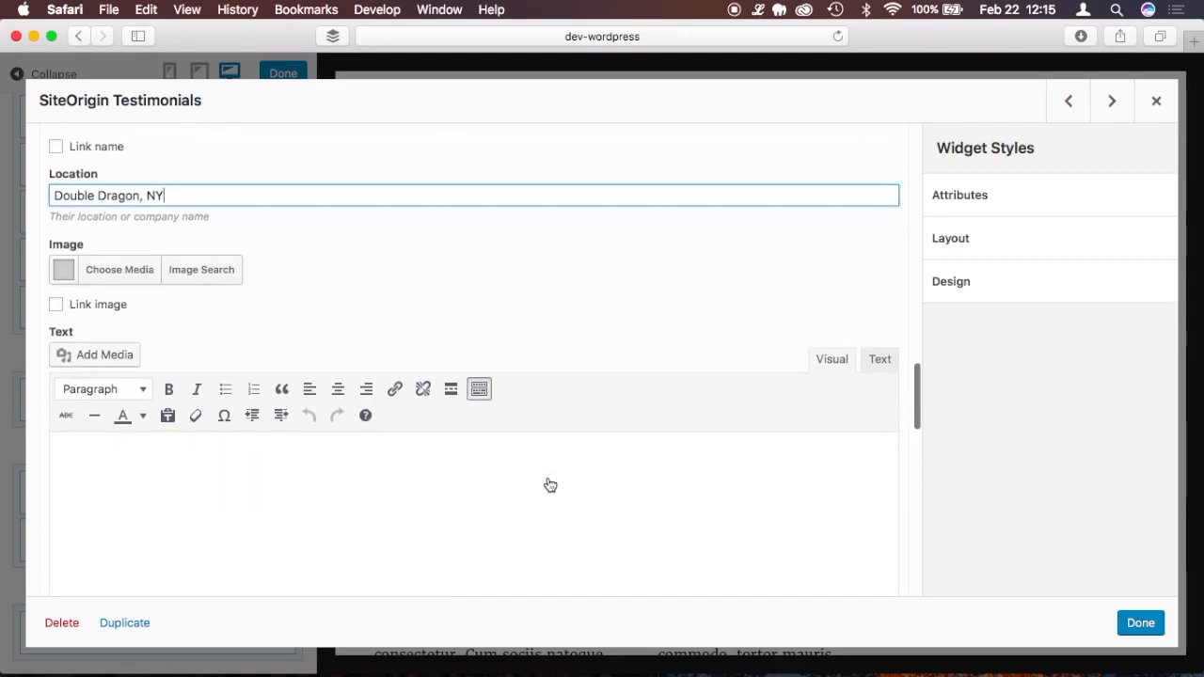
click(758, 9)
click(776, 64)
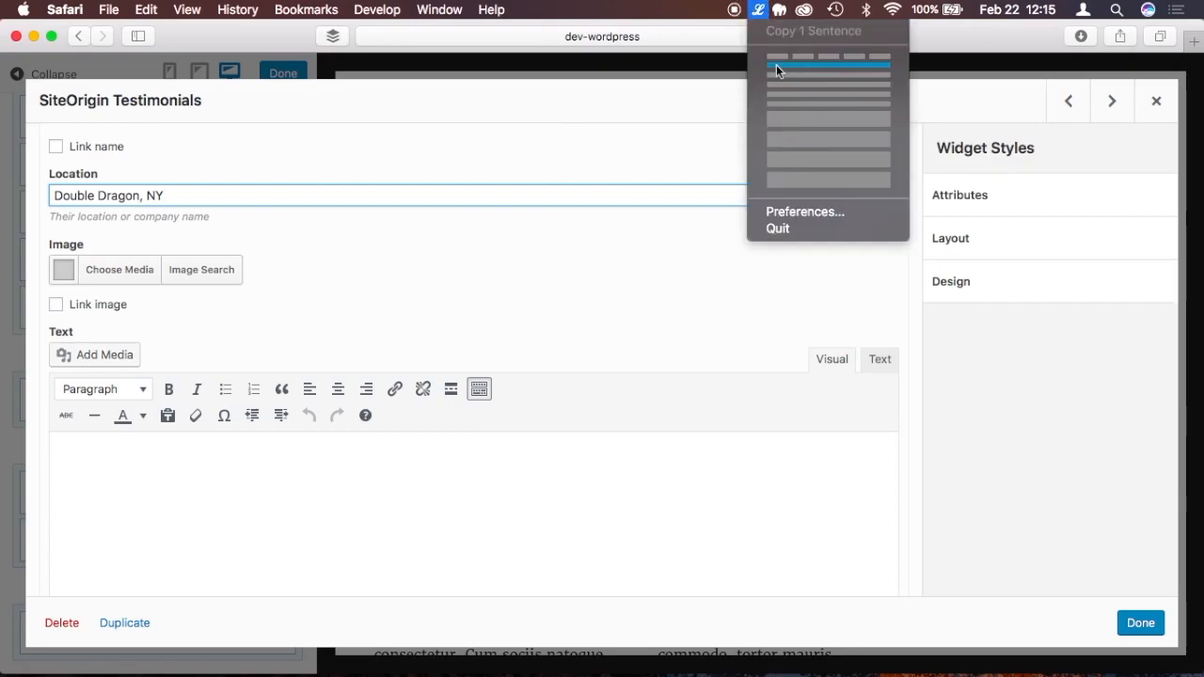
click(357, 518)
text(Donec id elit non mi porta gravida at eget metus.)
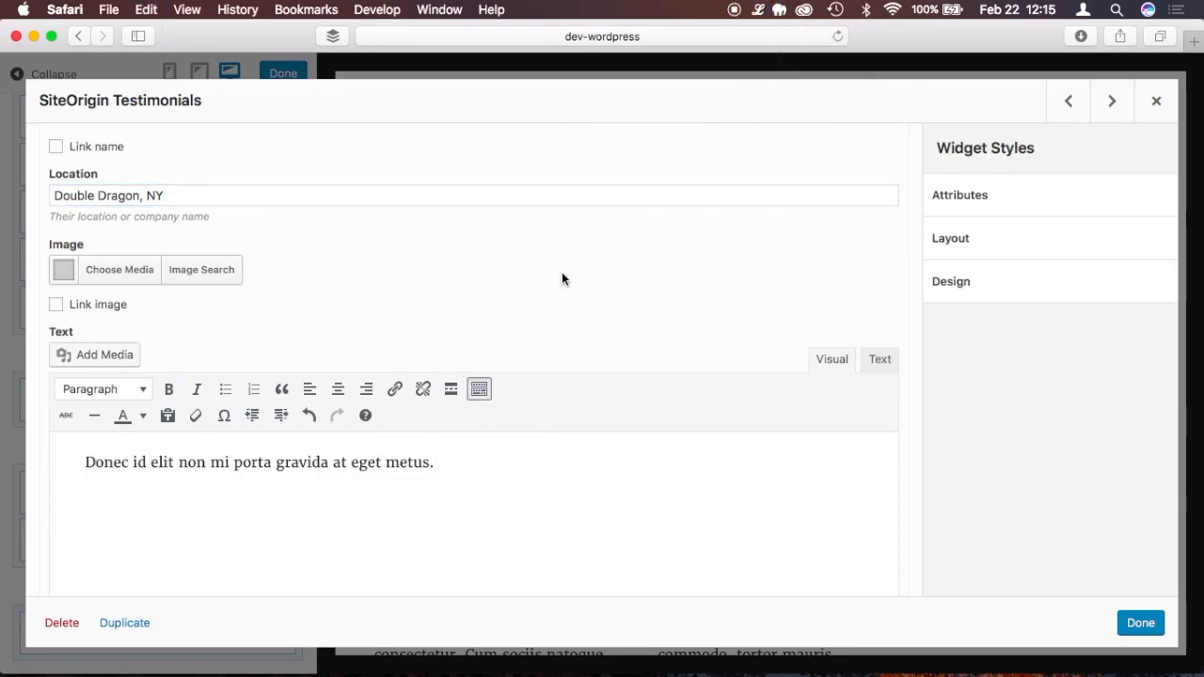
- Copy two sentences from the placeholder text generator and replace the third testimonial's text with them
click(764, 8)
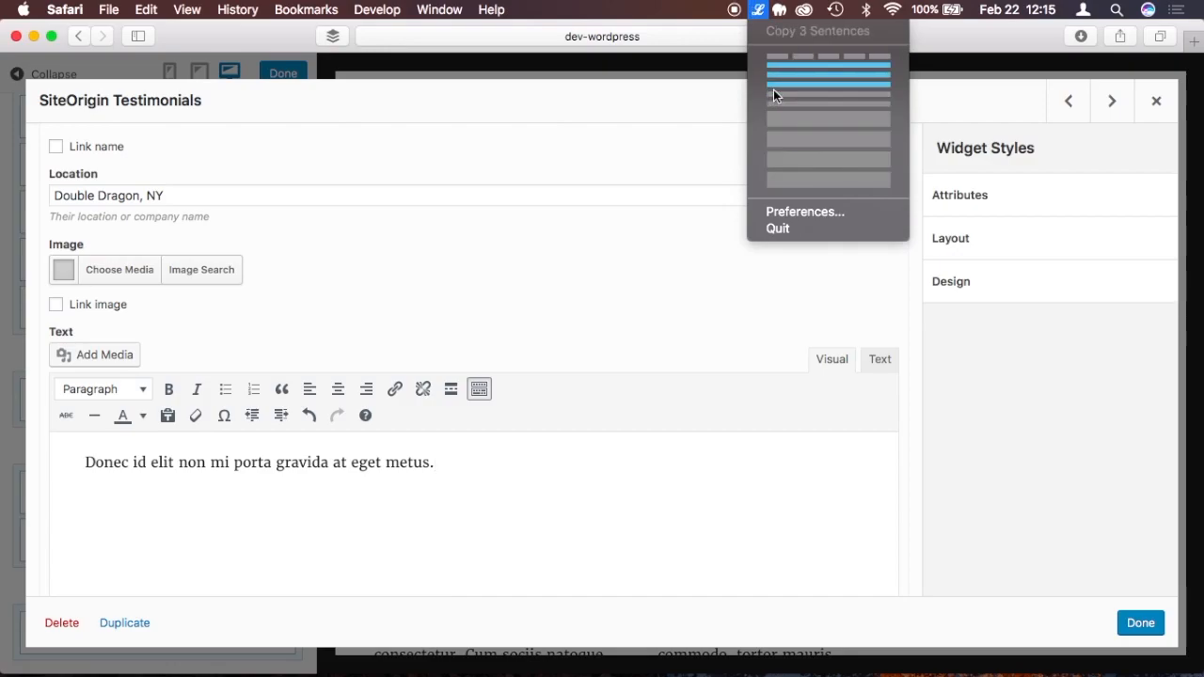
click(773, 77)
key(cmd+a)
text(Nulla vitae elit libero, a pharetra augue. Praesent commodo cursus magna, vel scelerisque nisl consectetur et.)
scroll(590, 259, down, 10)
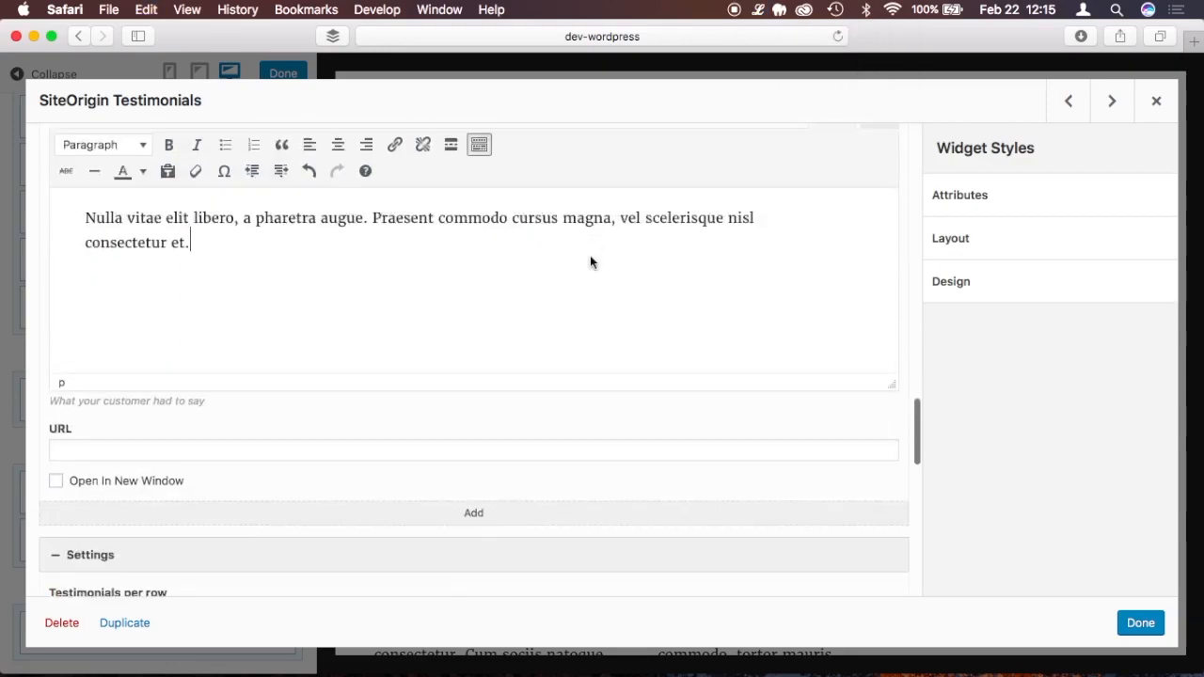
- Preview the SiteOrigin Testimonials widget with its three entries and apply the widget to the page layout
scroll(590, 256, down, 2)
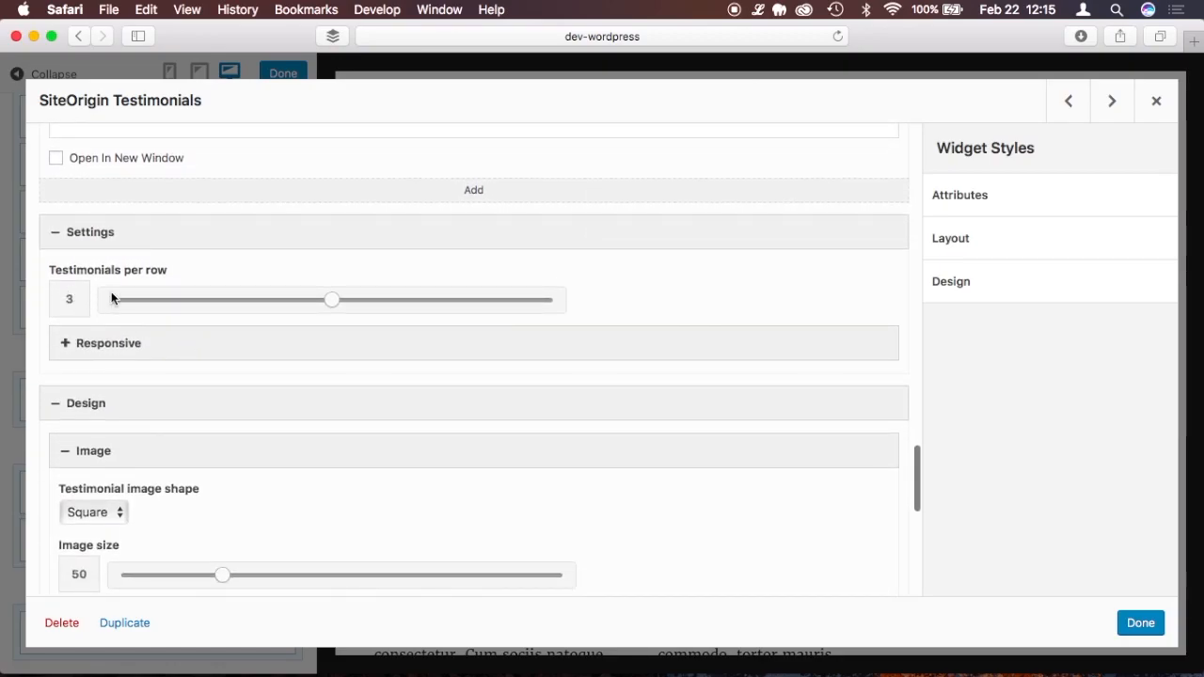
scroll(121, 298, down, 4)
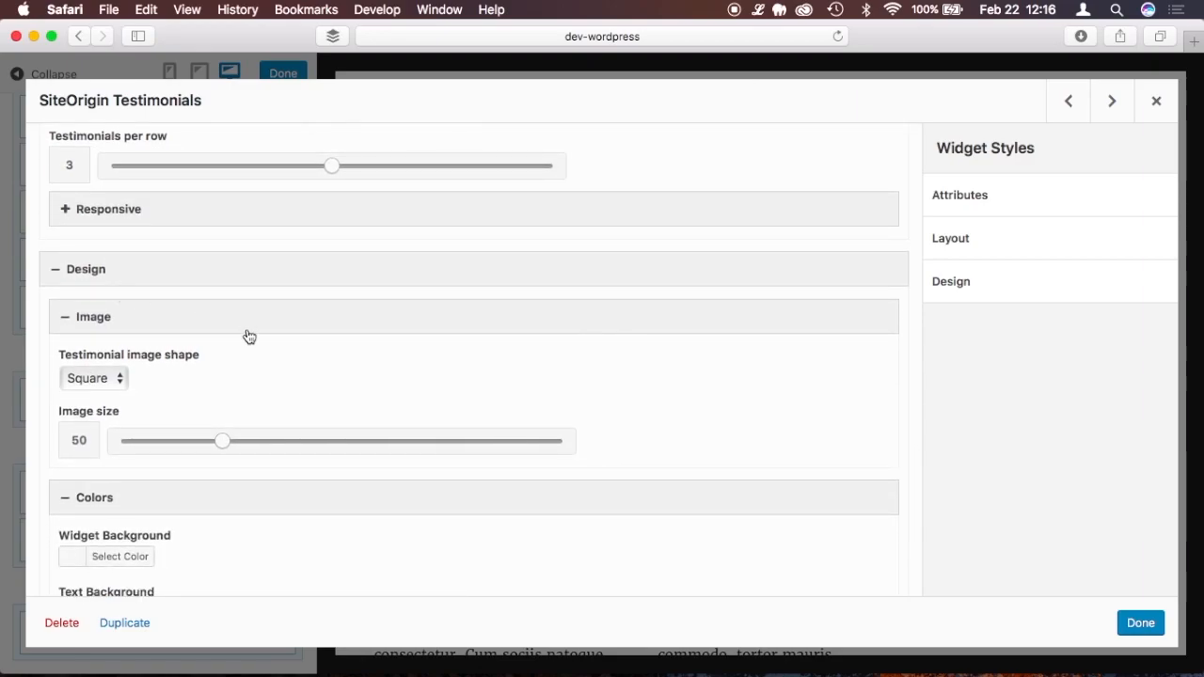
scroll(272, 343, up, 15)
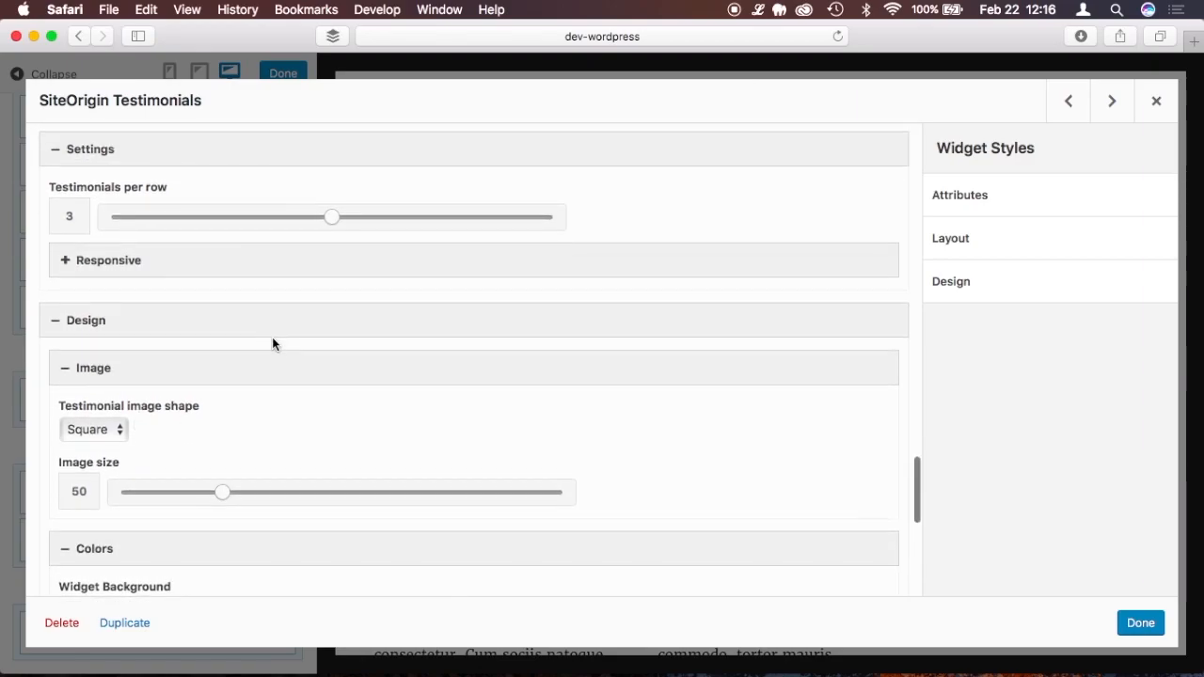
scroll(273, 343, up, 5)
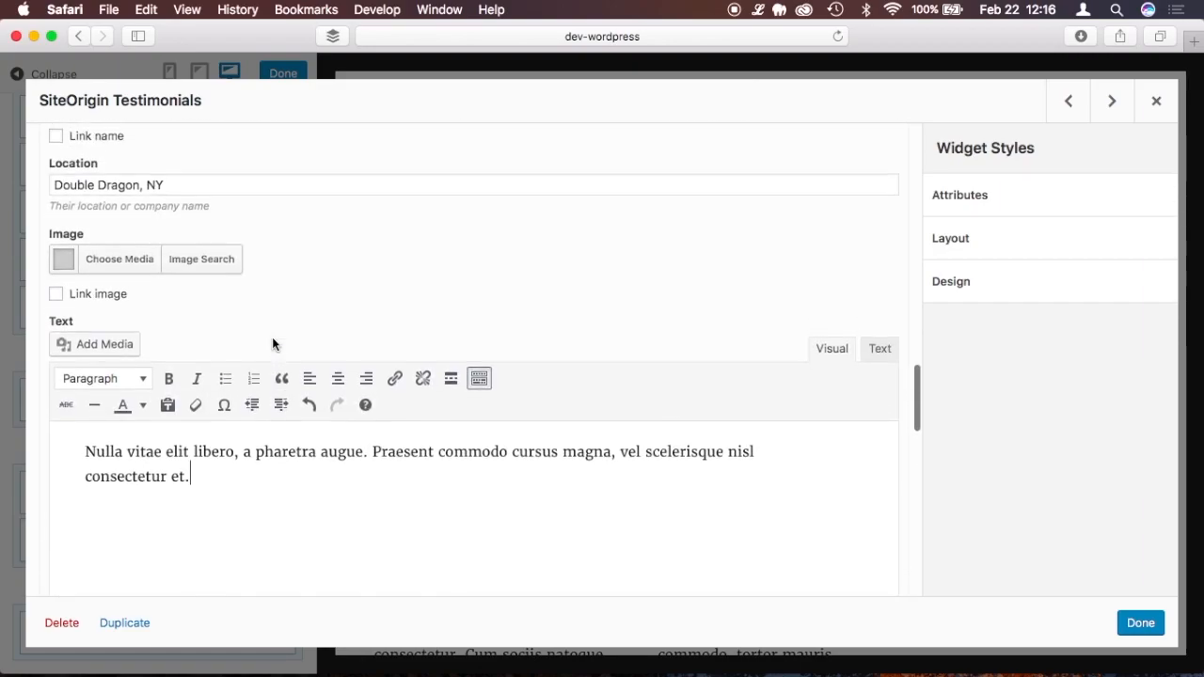
scroll(271, 343, up, 1)
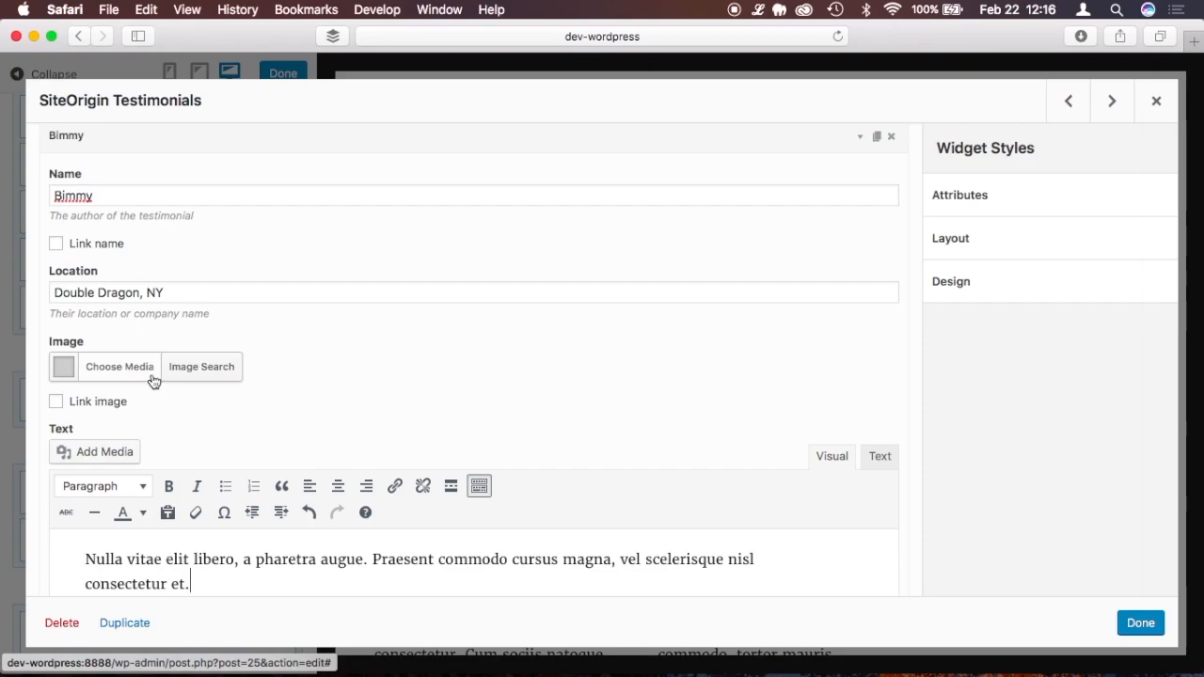
scroll(357, 365, down, 10)
scroll(357, 366, down, 10)
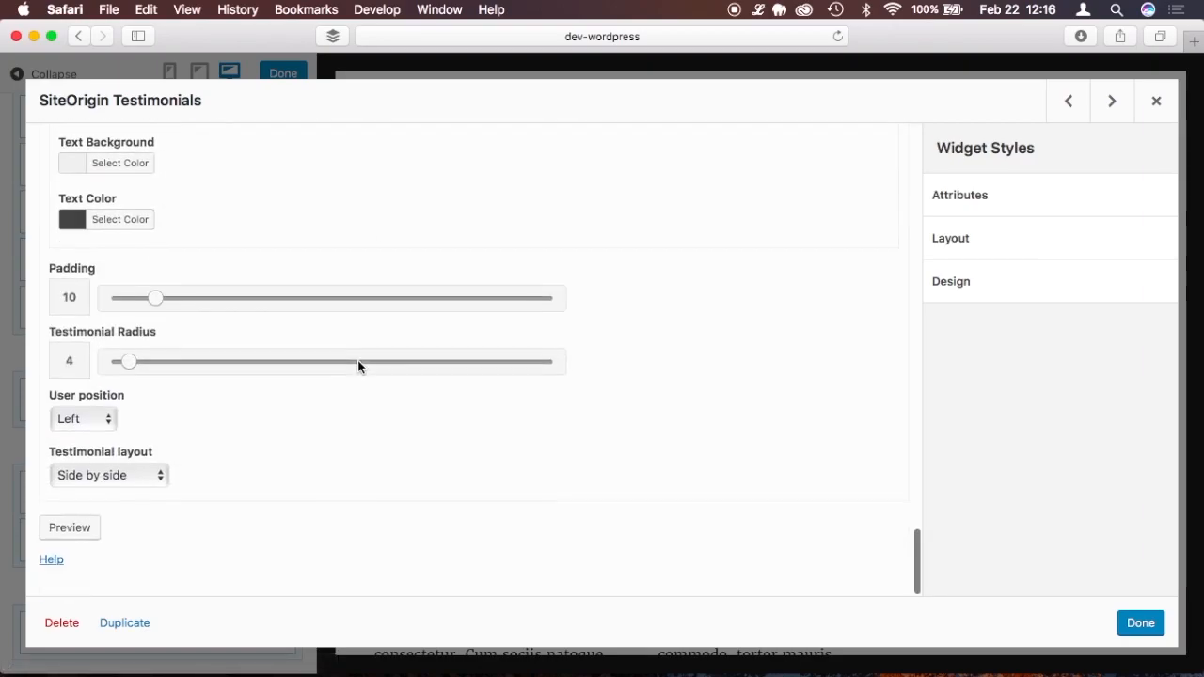
click(70, 533)
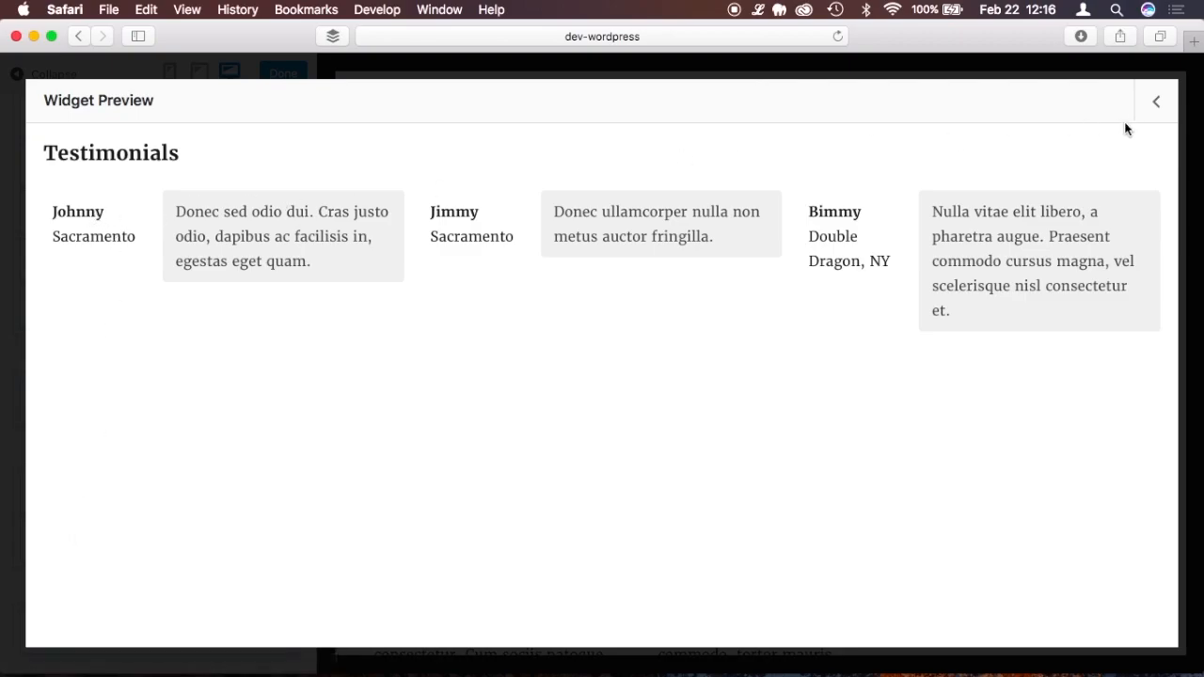
click(1158, 96)
click(1136, 636)
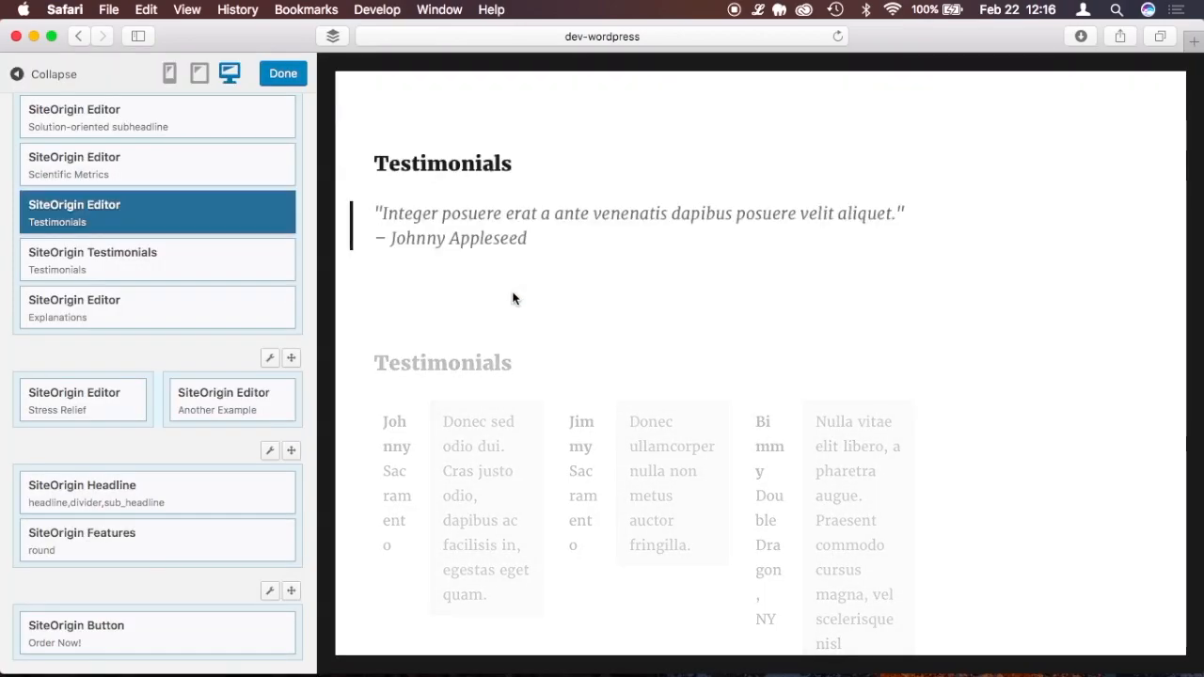
- Set the SiteOrigin Testimonials widget to 1 testimonial per row and apply the change
scroll(512, 298, down, 1)
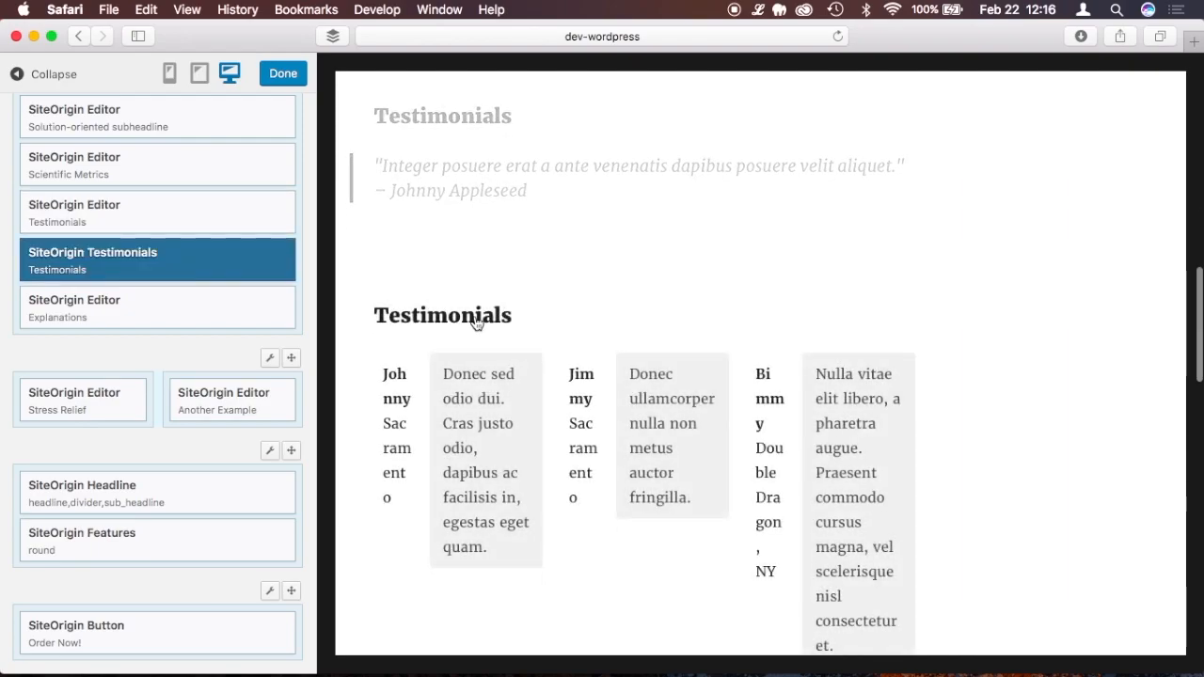
click(129, 263)
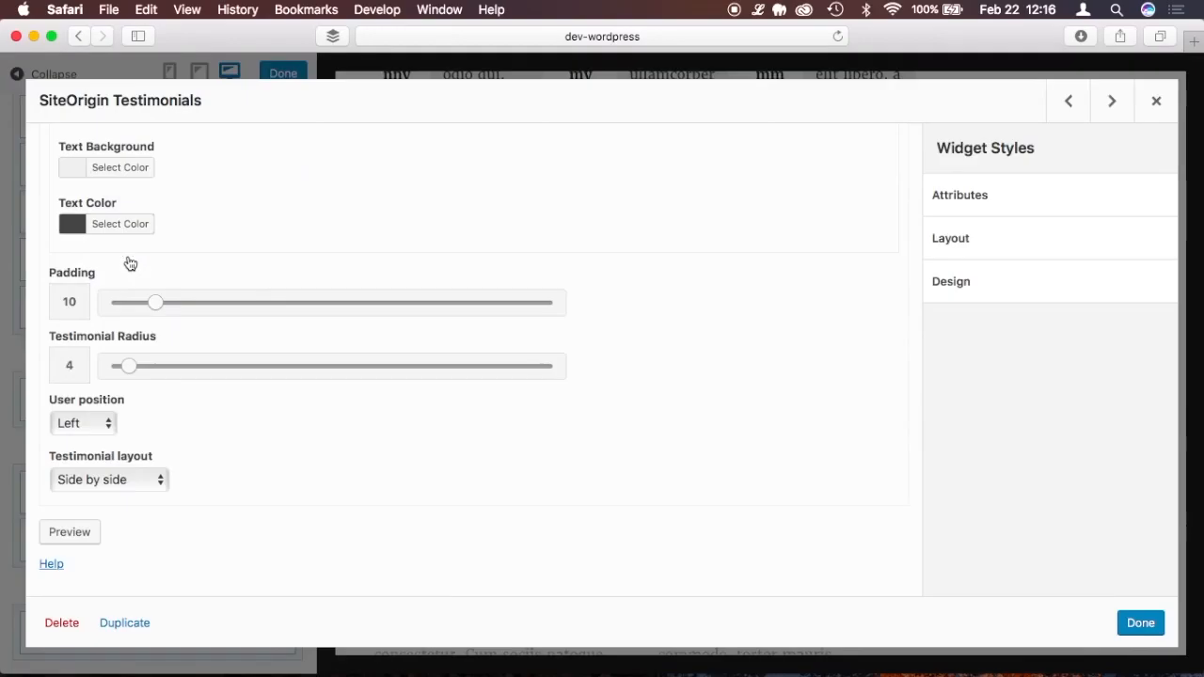
scroll(649, 202, up, 10)
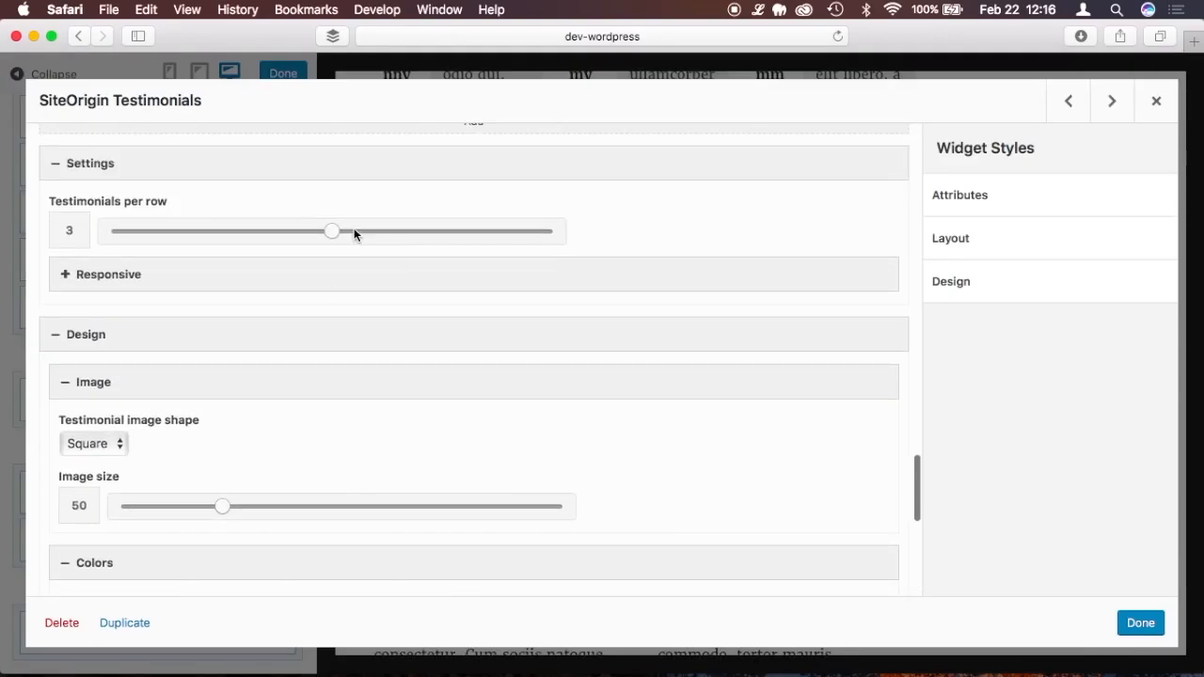
drag(334, 233, 100, 226)
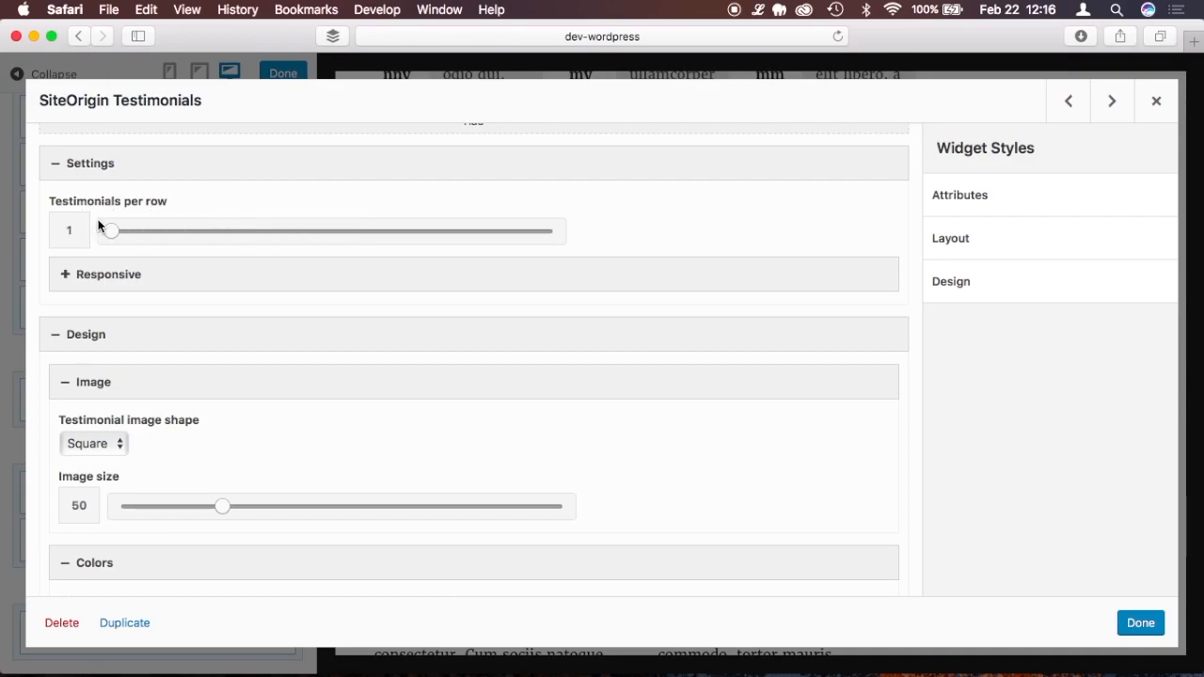
click(1153, 636)
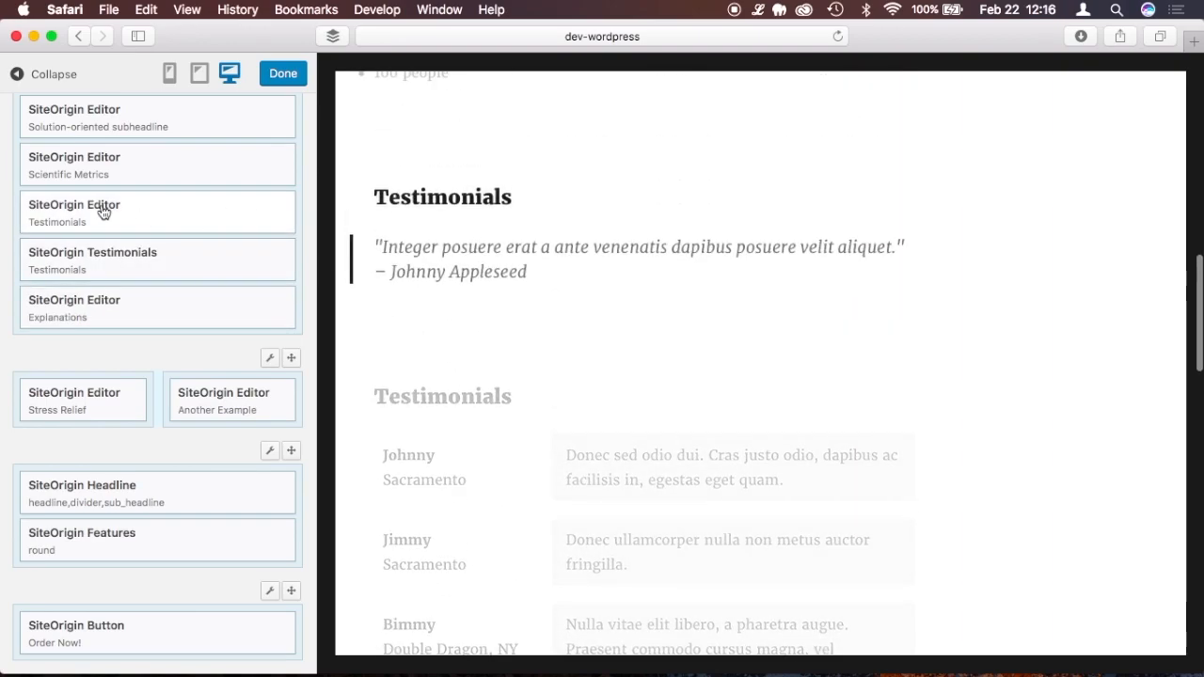
- Delete the older SiteOrigin Editor widget titled Testimonials and finish the live editing session
click(88, 207)
click(56, 623)
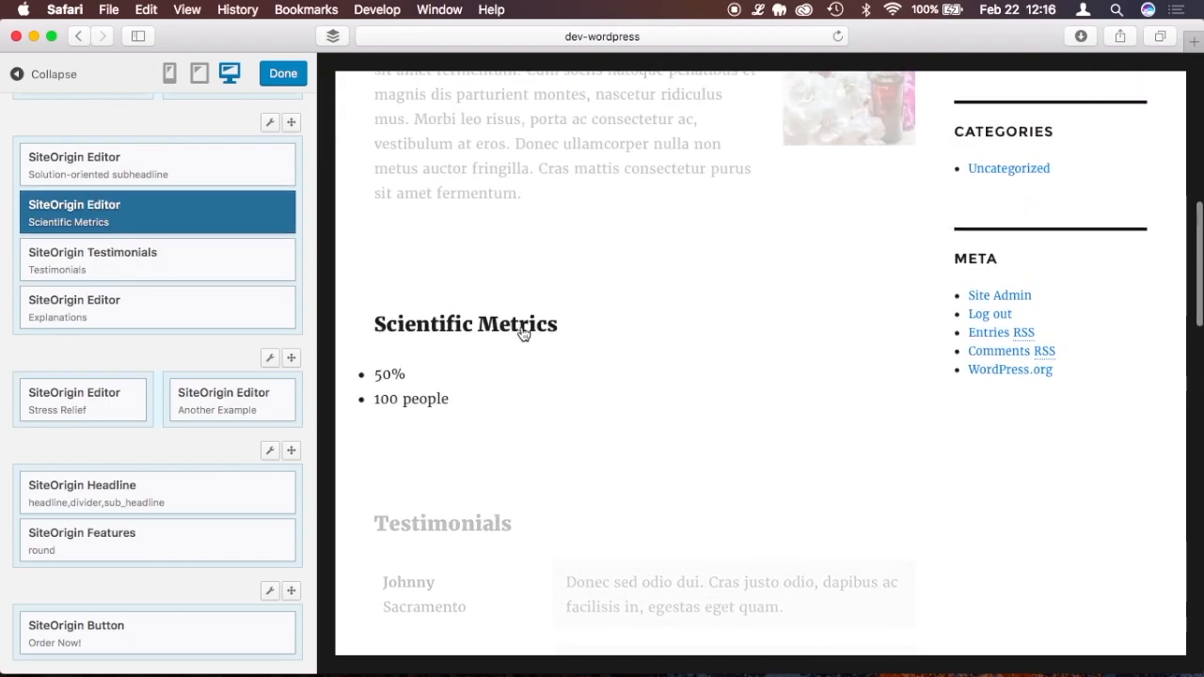
scroll(523, 333, up, 5)
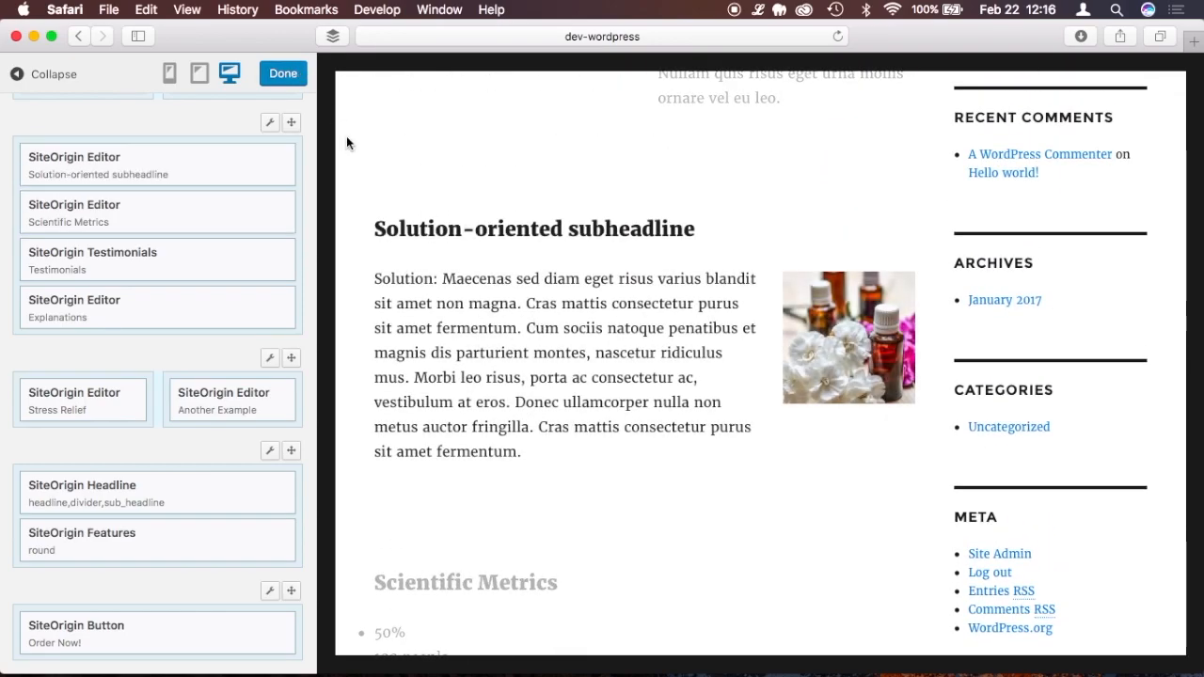
click(284, 77)
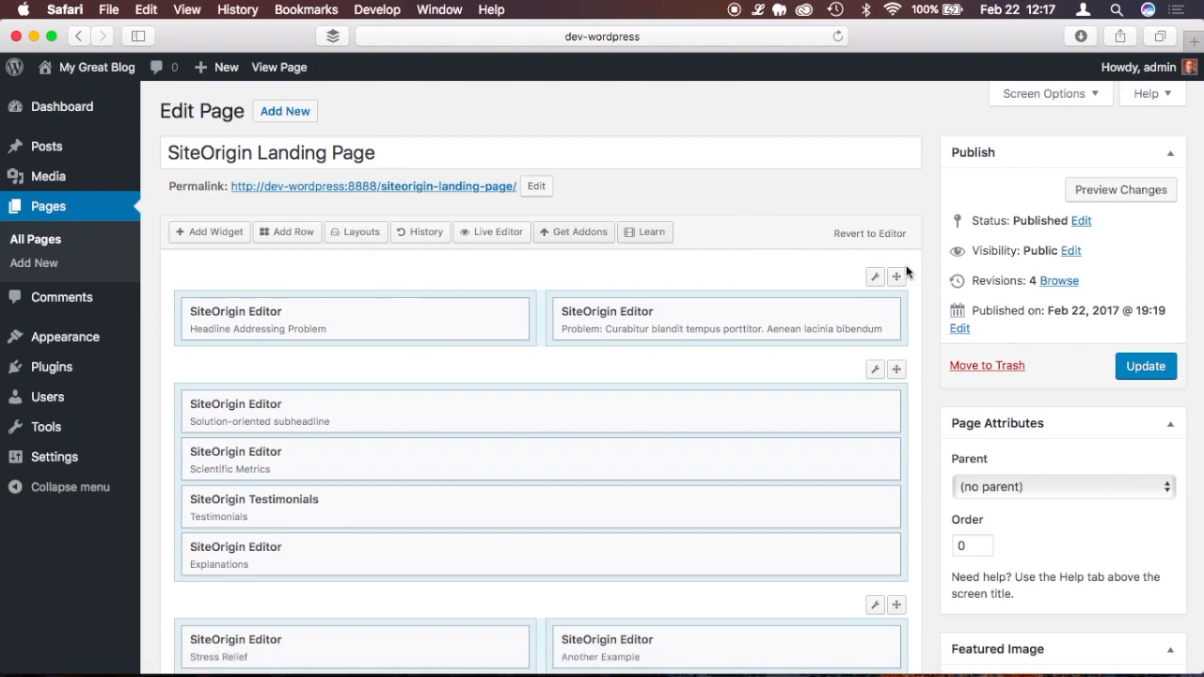
- Check the landing page's rows and widgets in the page builder and update the published page
scroll(914, 274, down, 3)
scroll(914, 275, up, 3)
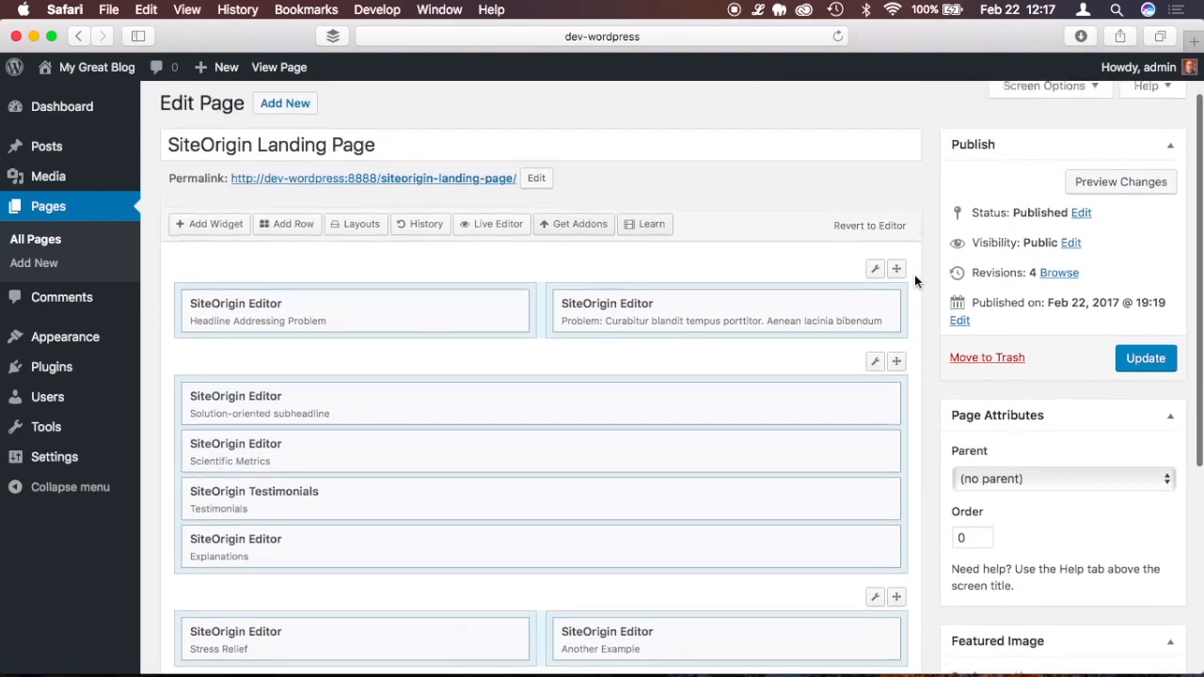
scroll(914, 274, down, 3)
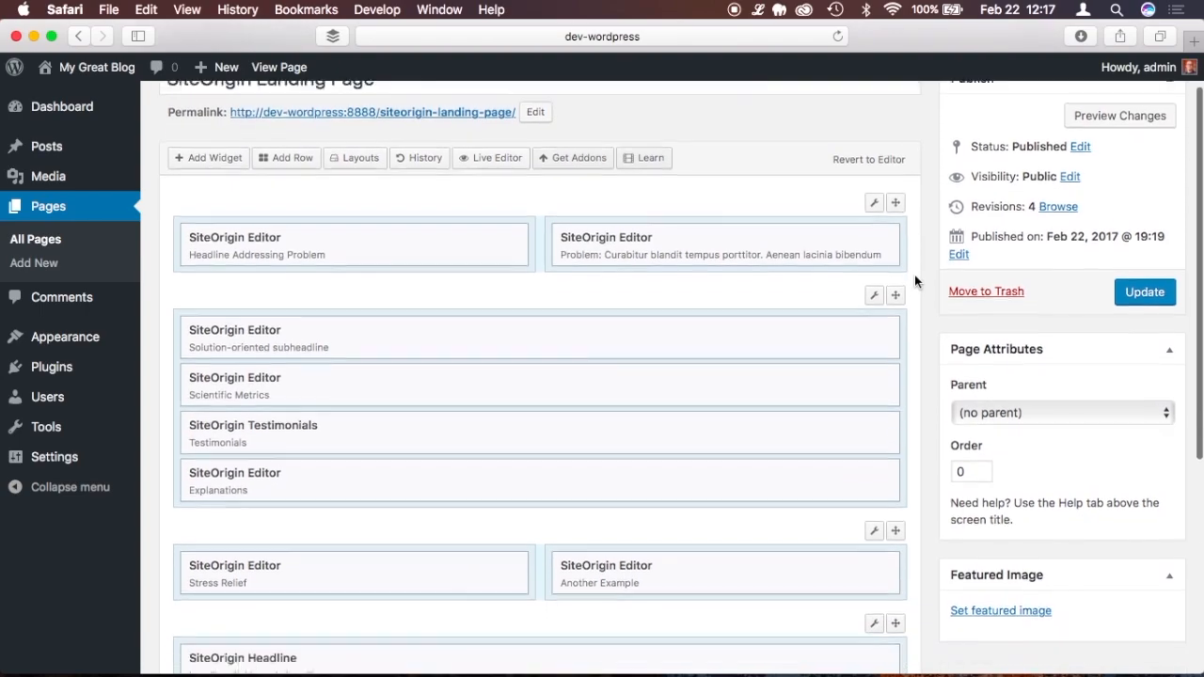
scroll(914, 276, down, 6)
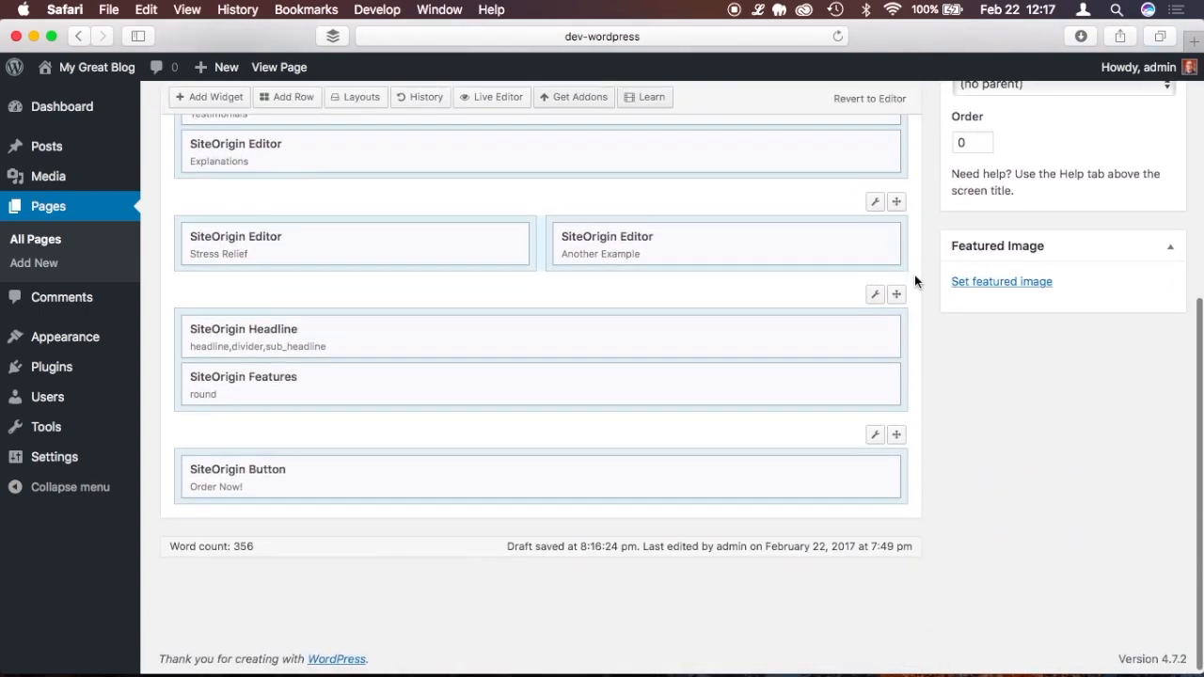
scroll(914, 274, up, 2)
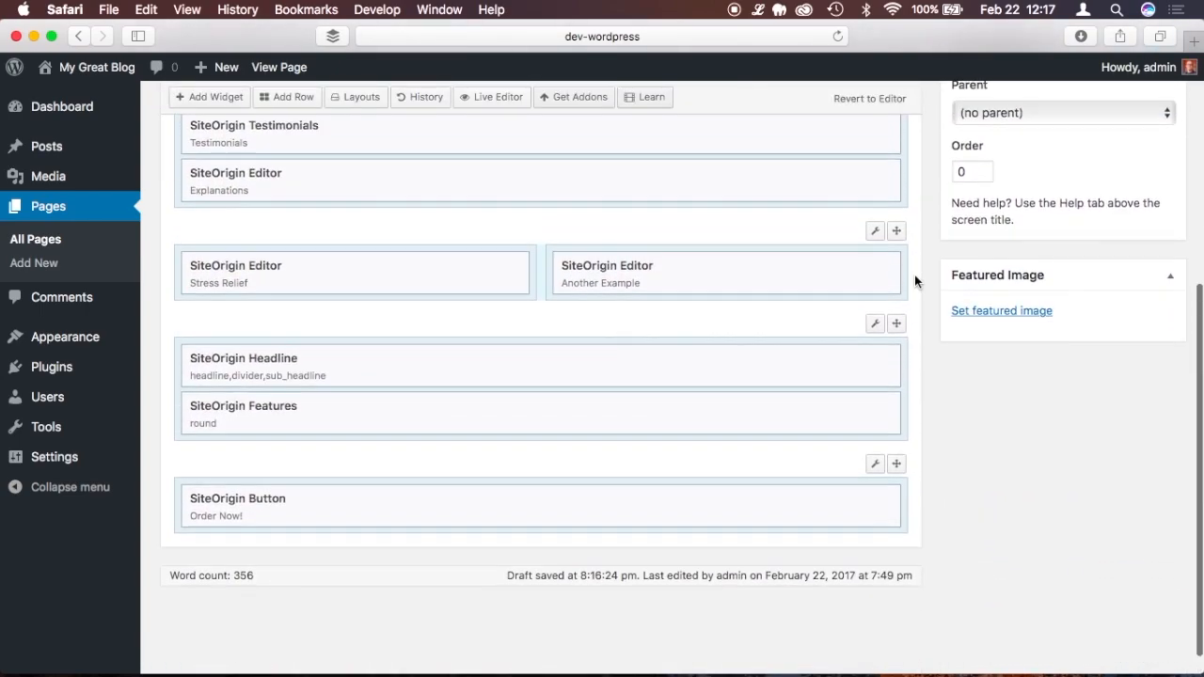
scroll(914, 274, up, 5)
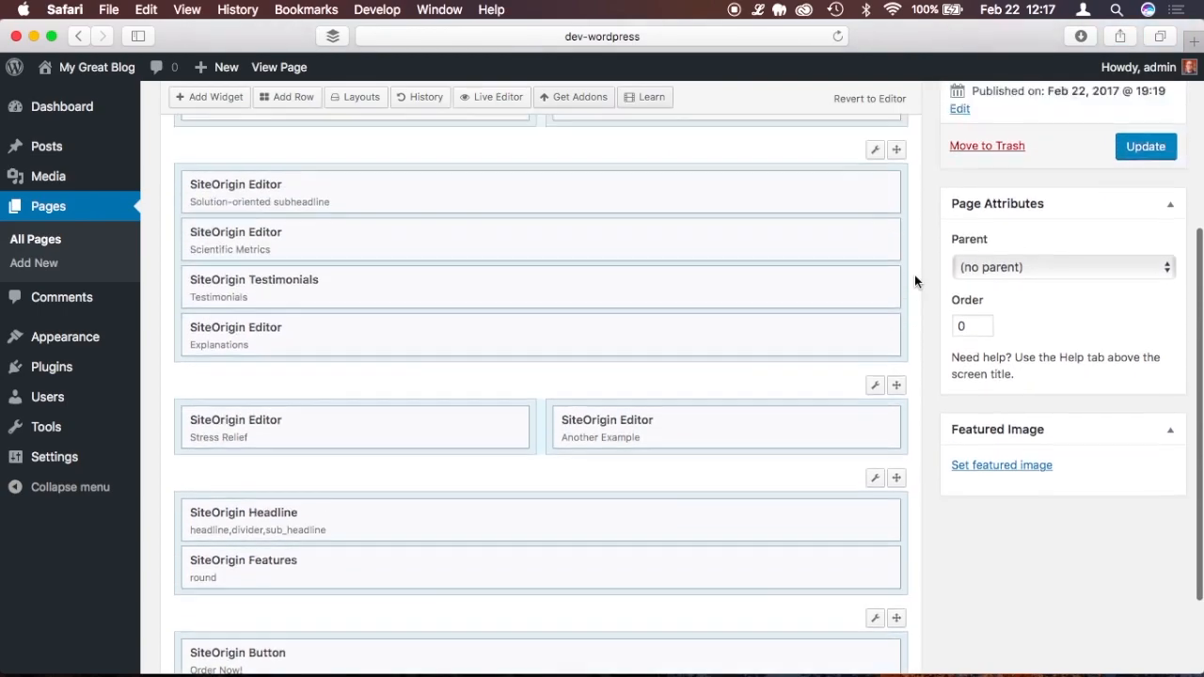
scroll(914, 275, up, 2)
click(1158, 370)
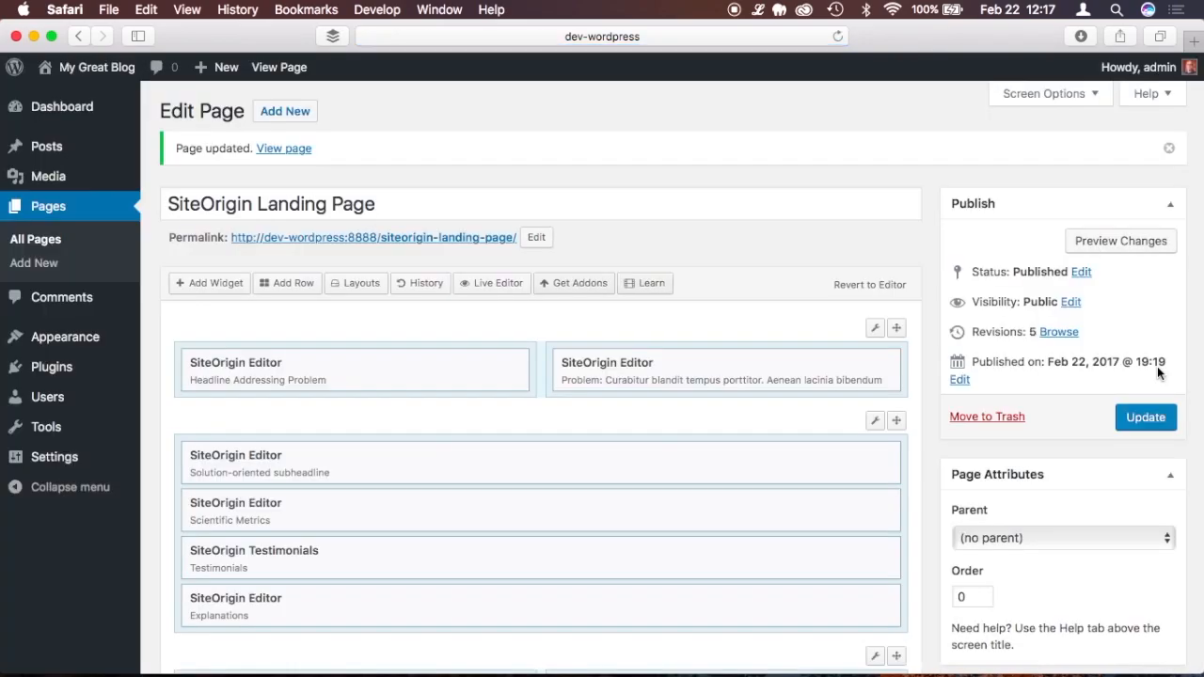
- View the published landing page, examine every section from the headline down to the Order Now! button, and return to editing the page
click(293, 149)
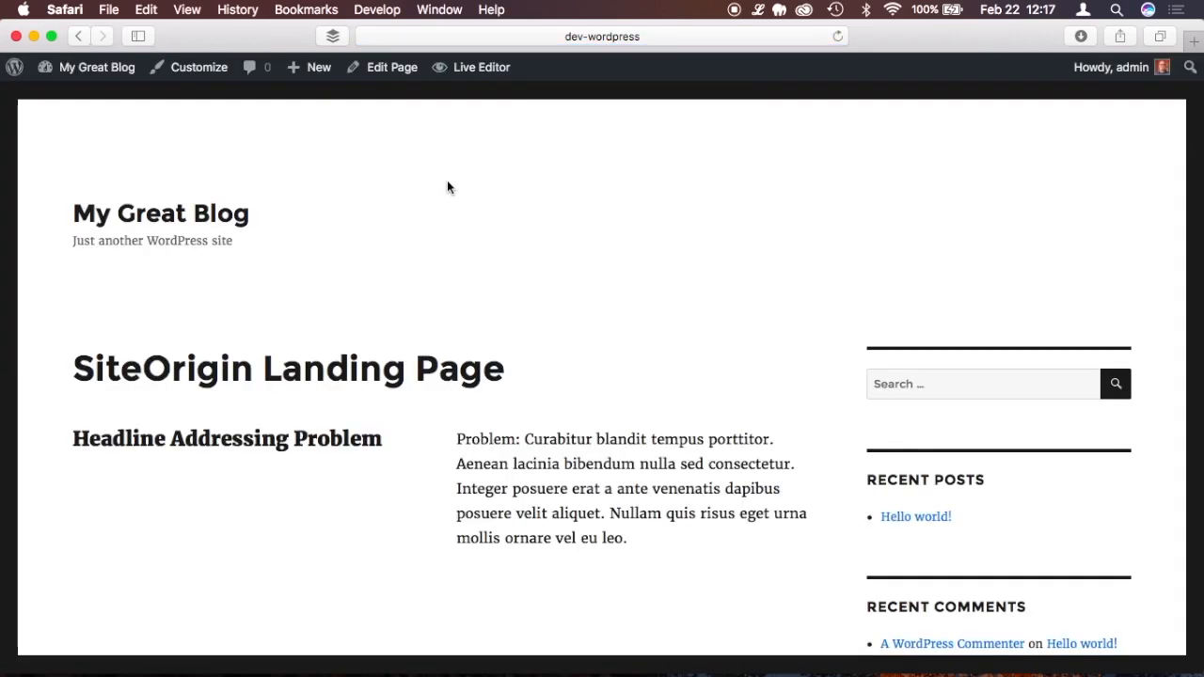
scroll(475, 290, down, 3)
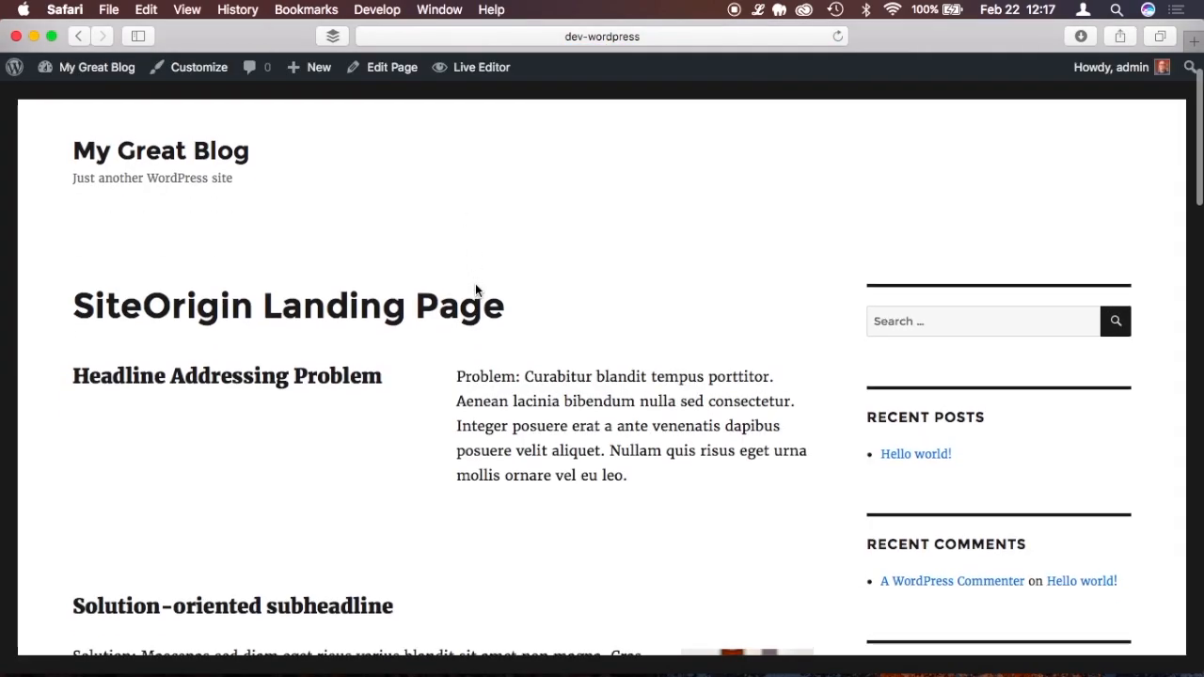
scroll(474, 285, down, 1)
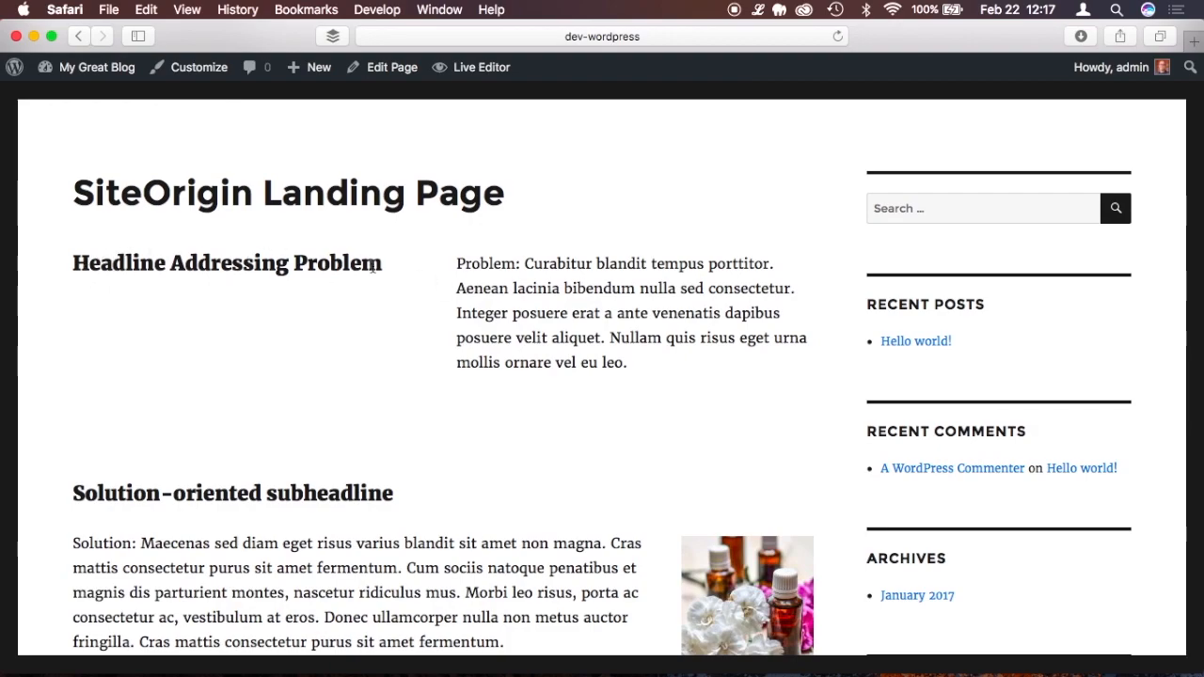
scroll(624, 293, down, 2)
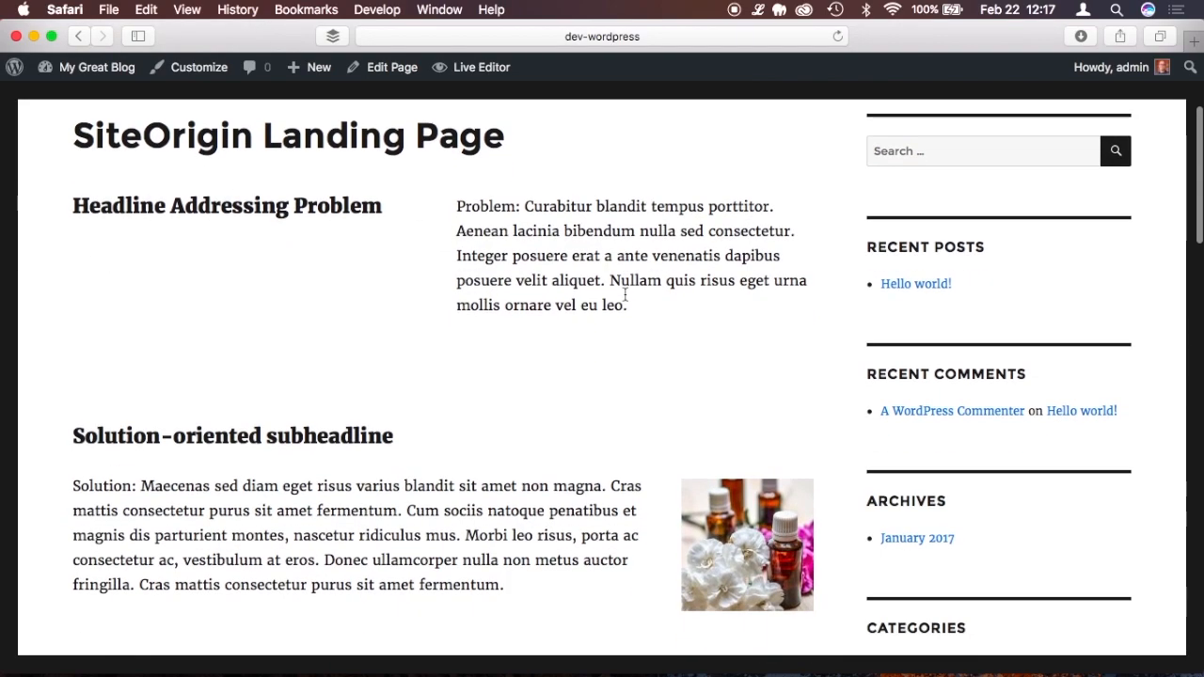
scroll(626, 299, down, 3)
scroll(625, 295, down, 2)
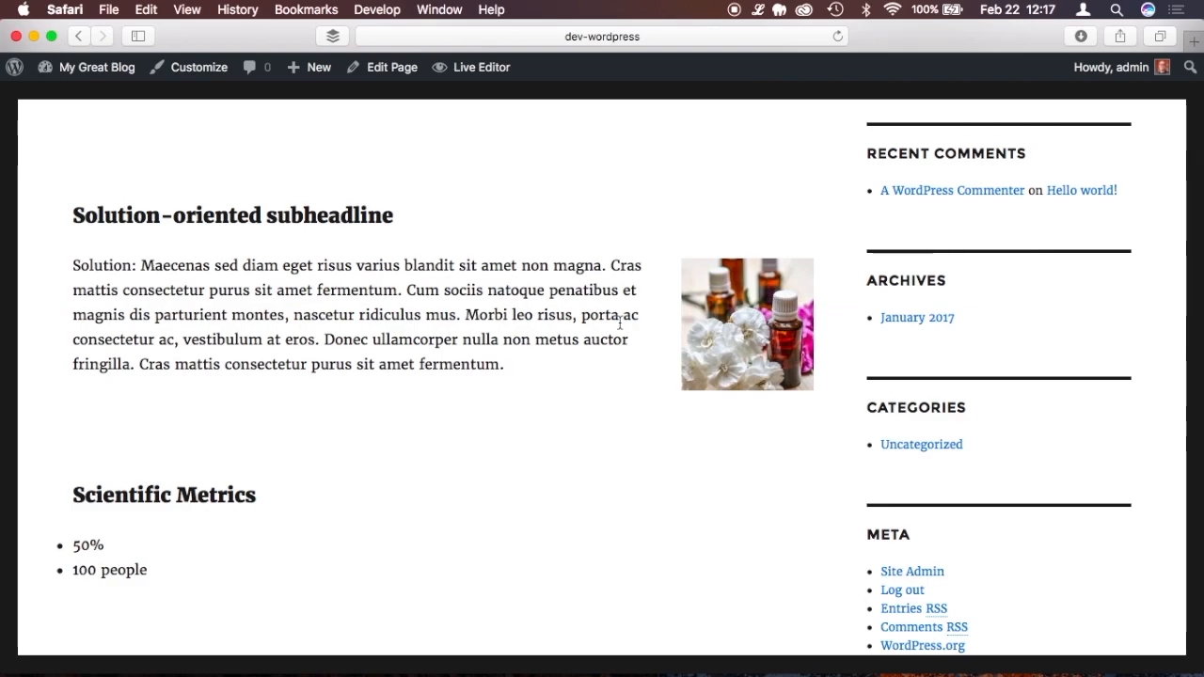
scroll(618, 320, down, 10)
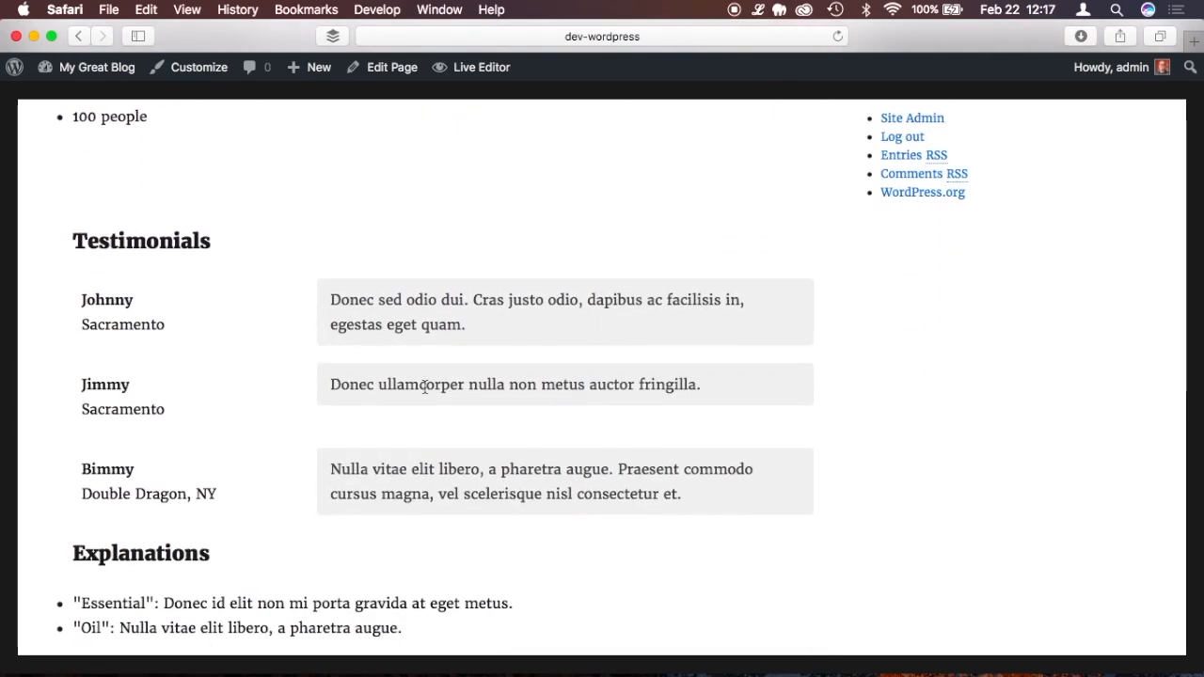
scroll(417, 403, down, 5)
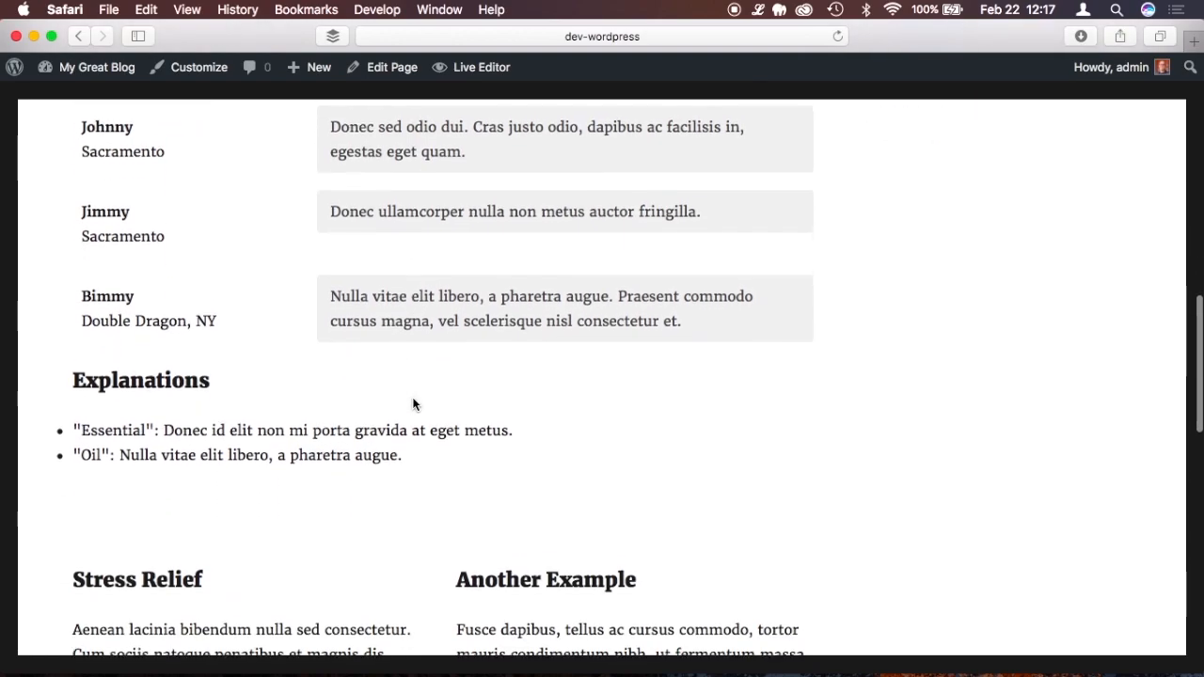
scroll(412, 404, down, 4)
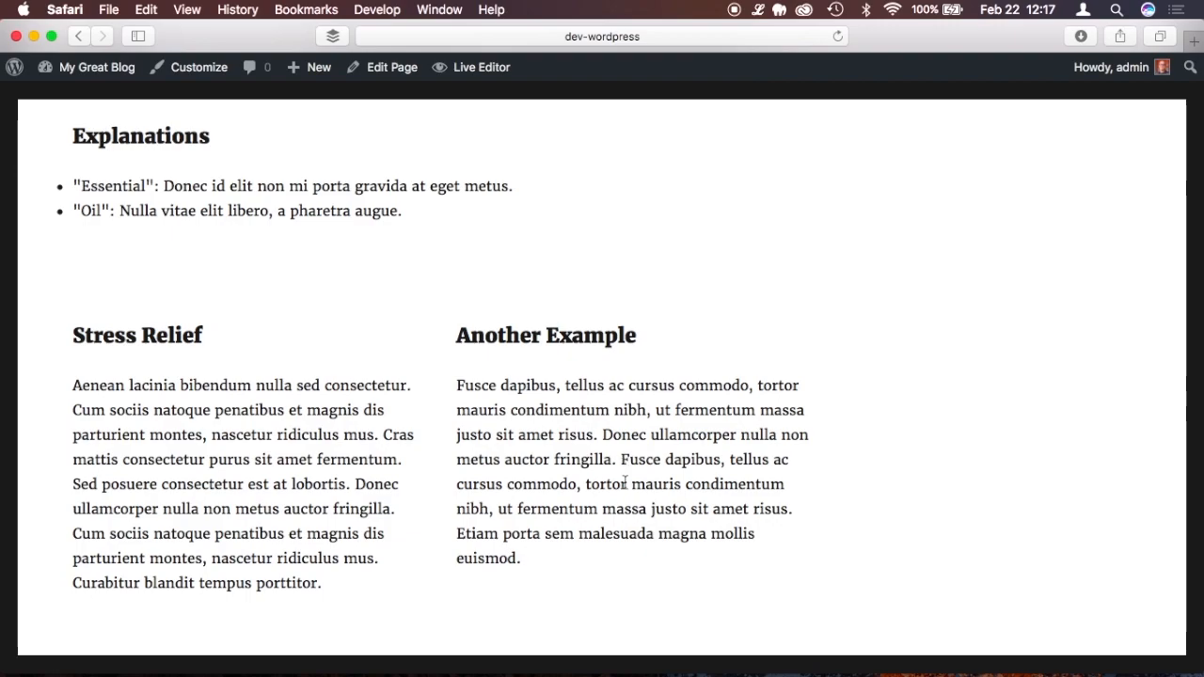
scroll(624, 486, down, 10)
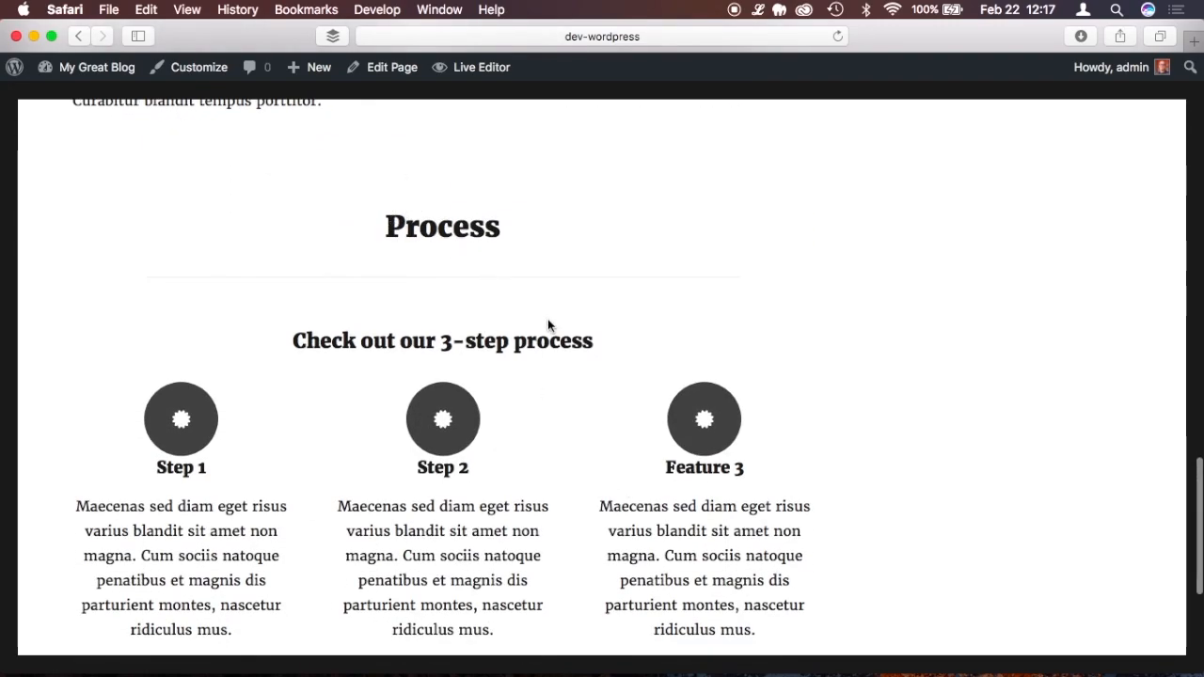
scroll(607, 360, down, 3)
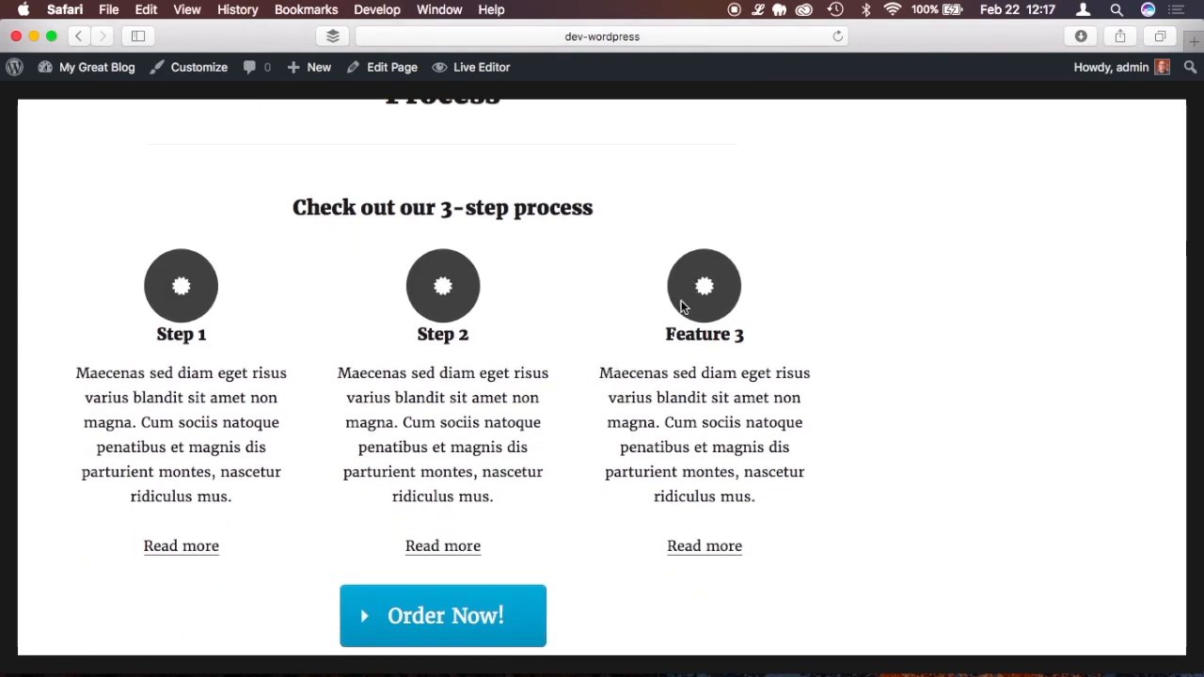
scroll(677, 329, down, 3)
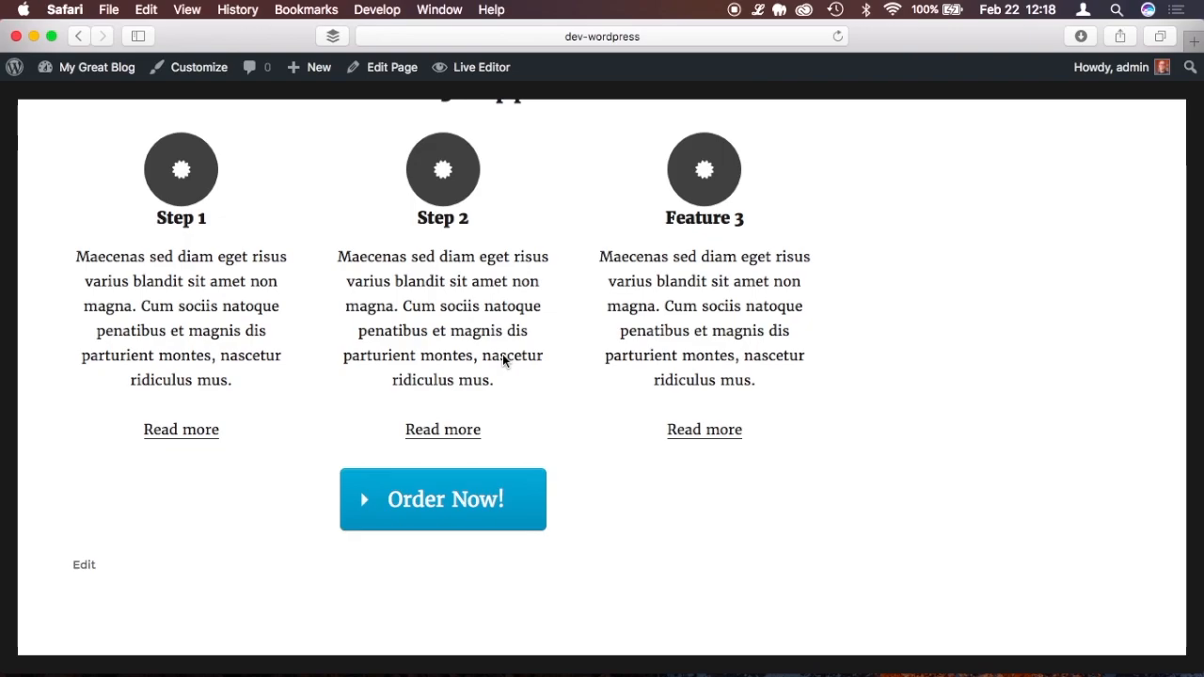
scroll(503, 360, up, 3)
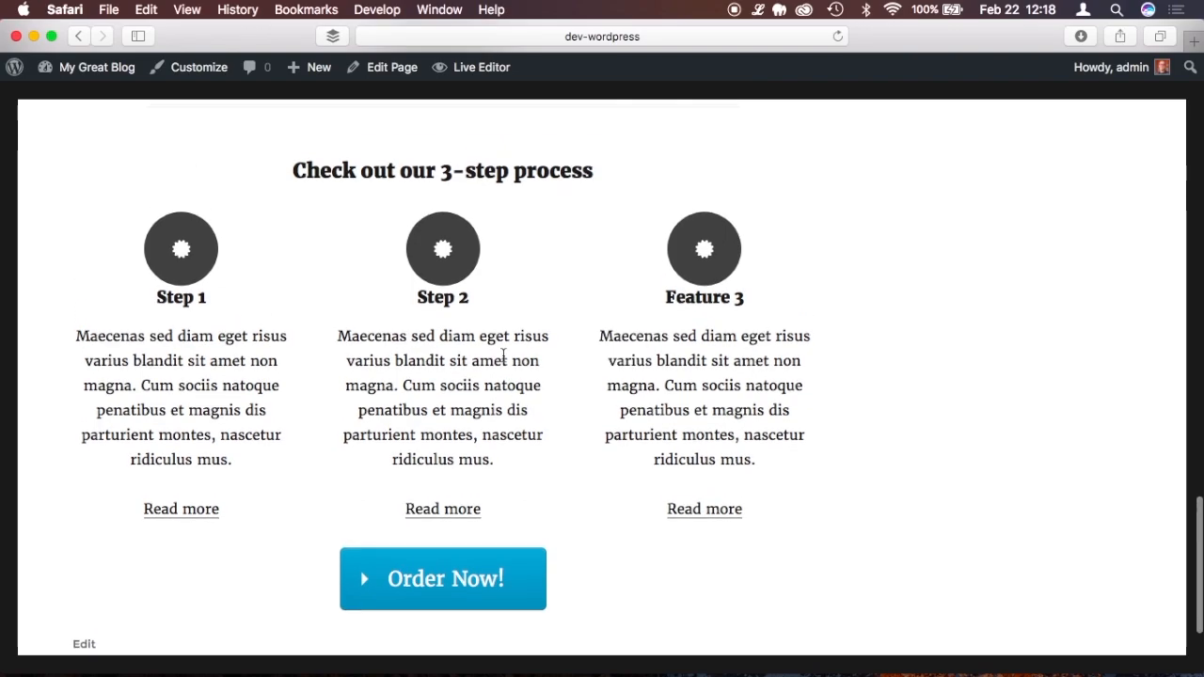
scroll(503, 356, up, 15)
scroll(502, 348, up, 15)
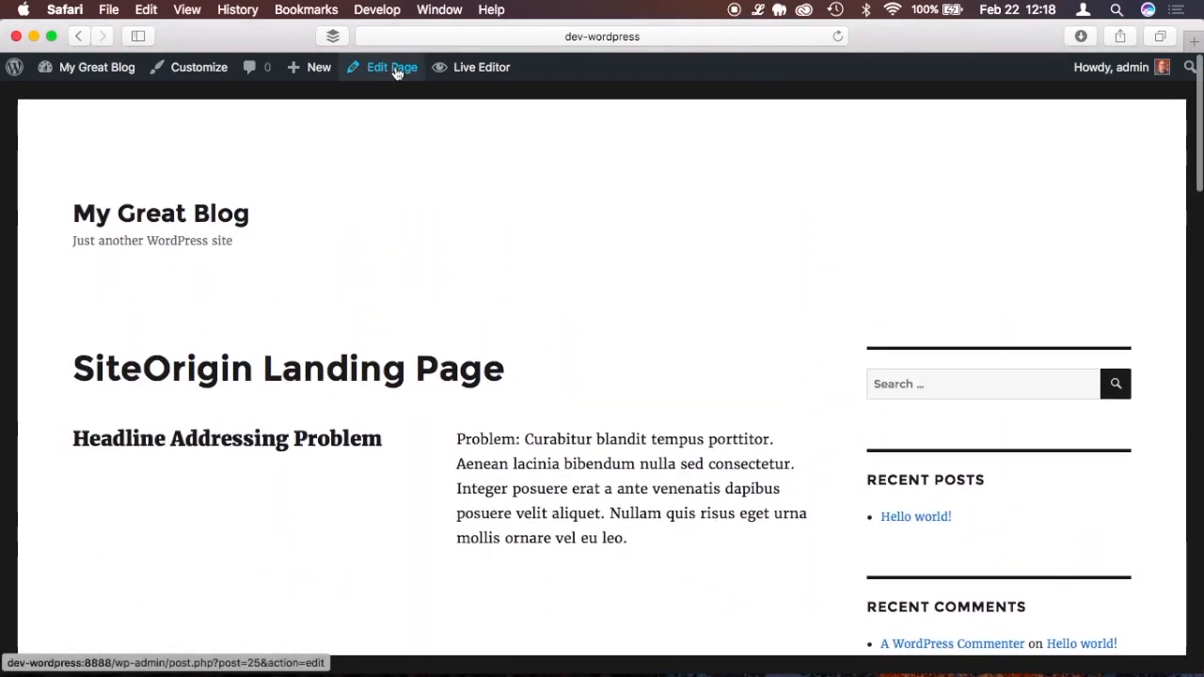
click(393, 68)
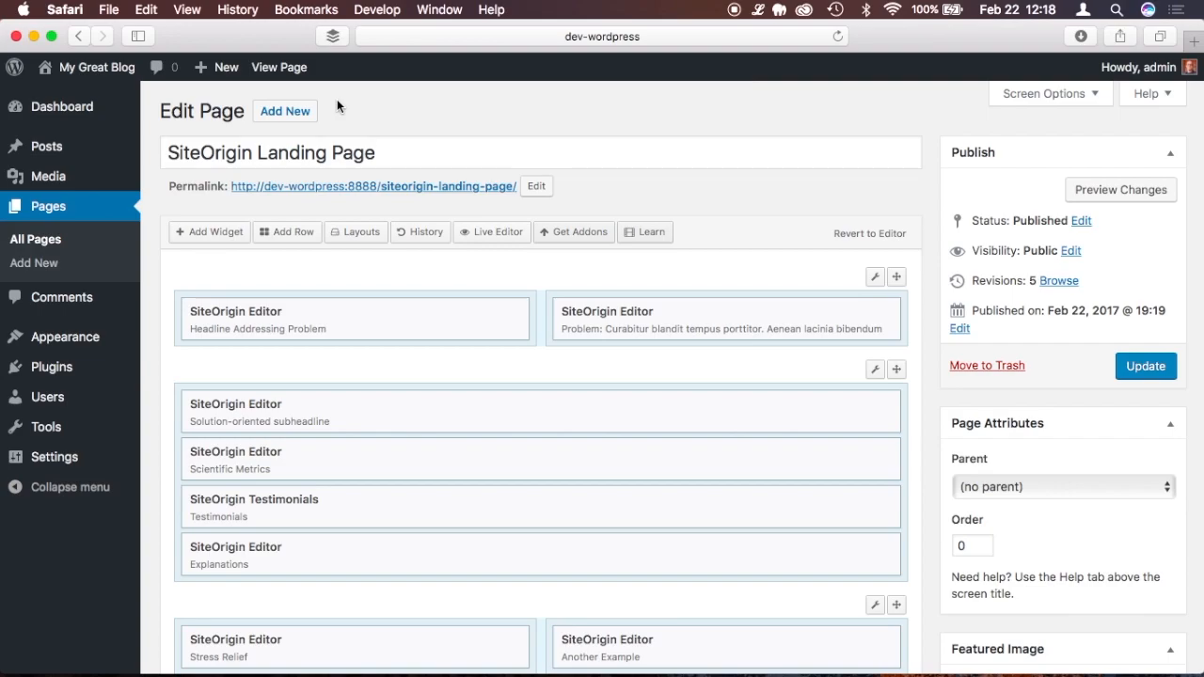